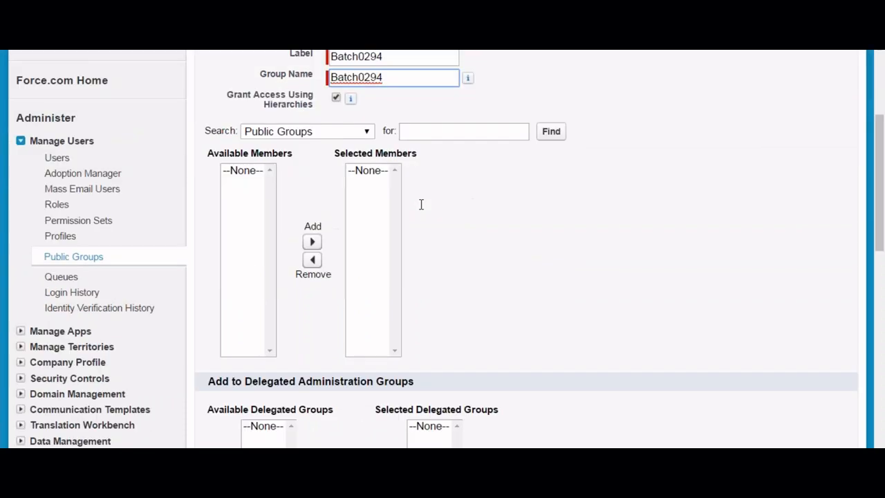
# - Add Role: Clerk to the Batch0294 group's Selected Members
pyautogui.click(293, 130)
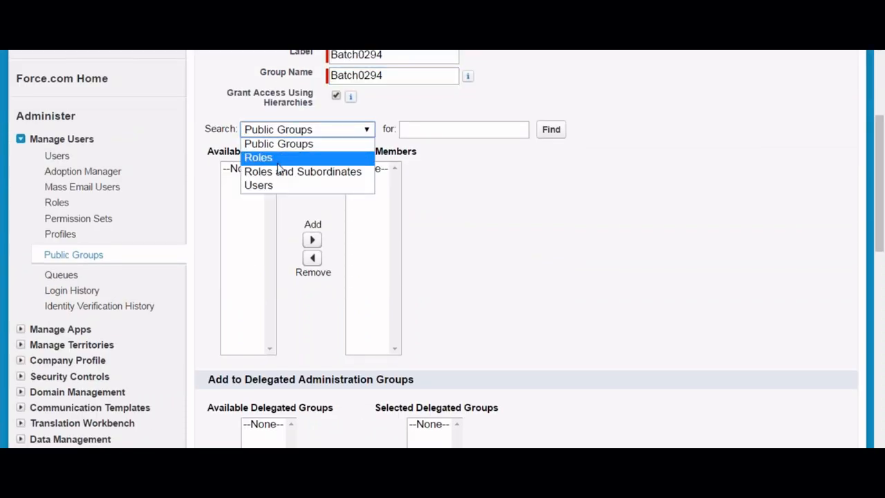
pyautogui.click(282, 161)
pyautogui.click(252, 183)
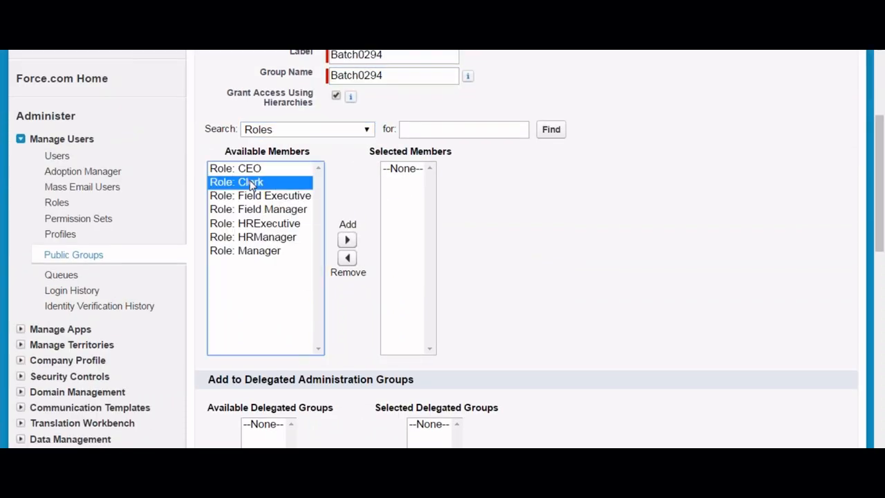
pyautogui.click(347, 239)
# - Add two users to the group's Selected Members
pyautogui.click(314, 129)
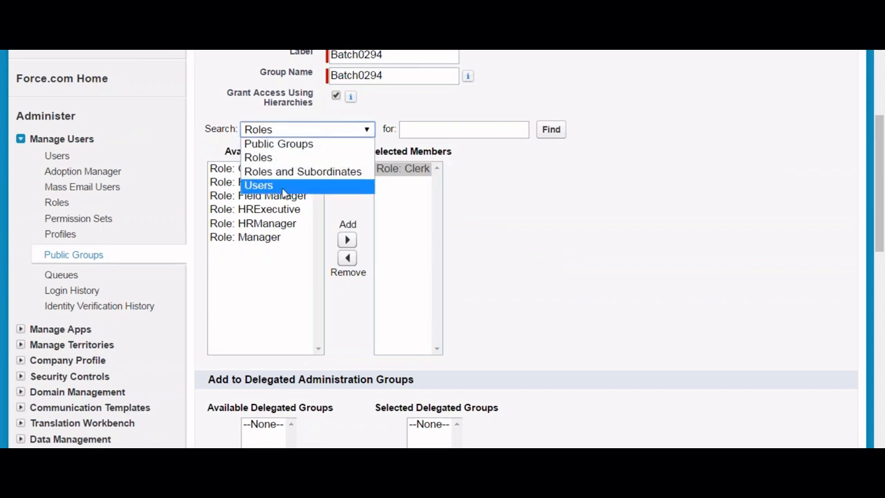
pyautogui.click(281, 187)
pyautogui.click(269, 209)
pyautogui.click(352, 239)
pyautogui.click(263, 226)
pyautogui.click(352, 240)
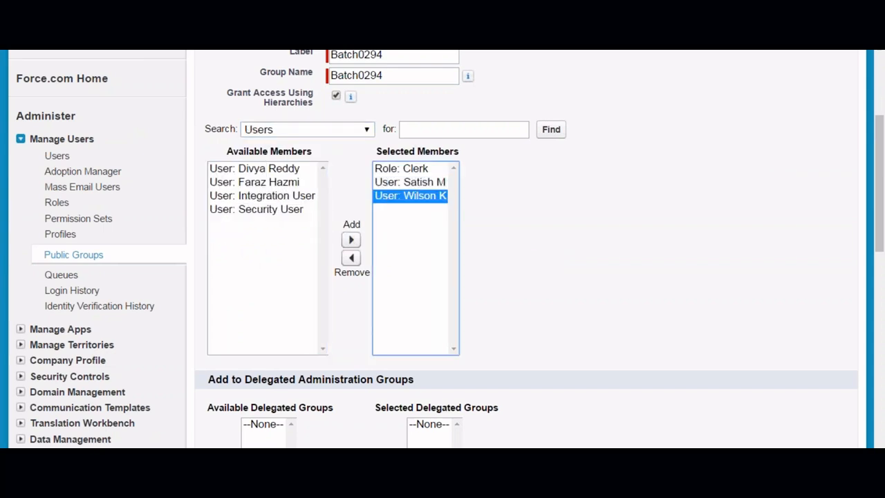
pyautogui.click(292, 129)
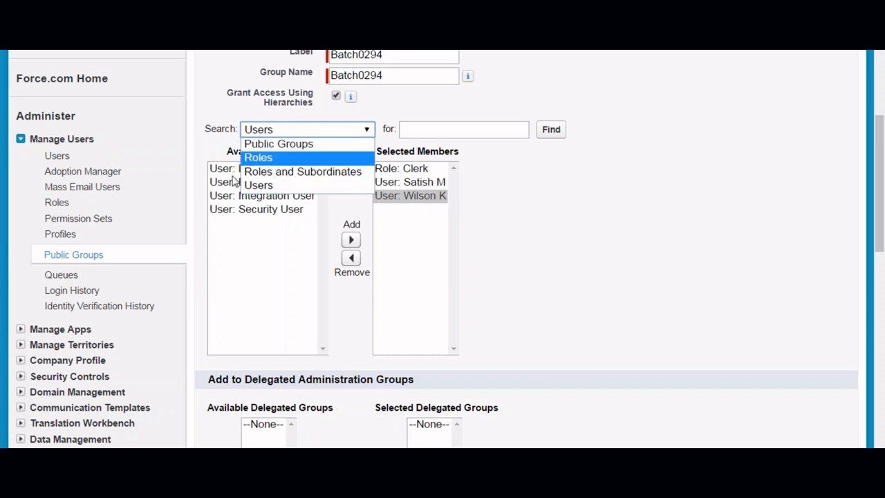
pyautogui.scroll(-4, 516, 217)
# - Save the Batch0294 public group
pyautogui.click(410, 383)
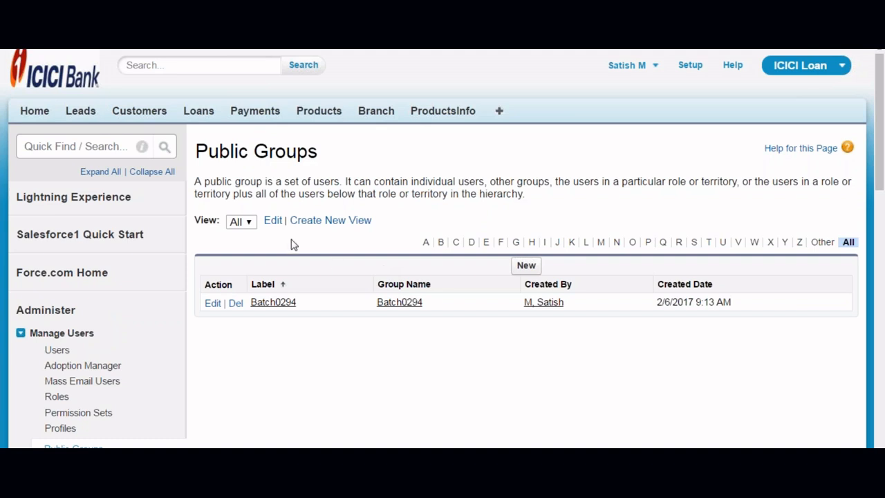
pyautogui.click(15, 473)
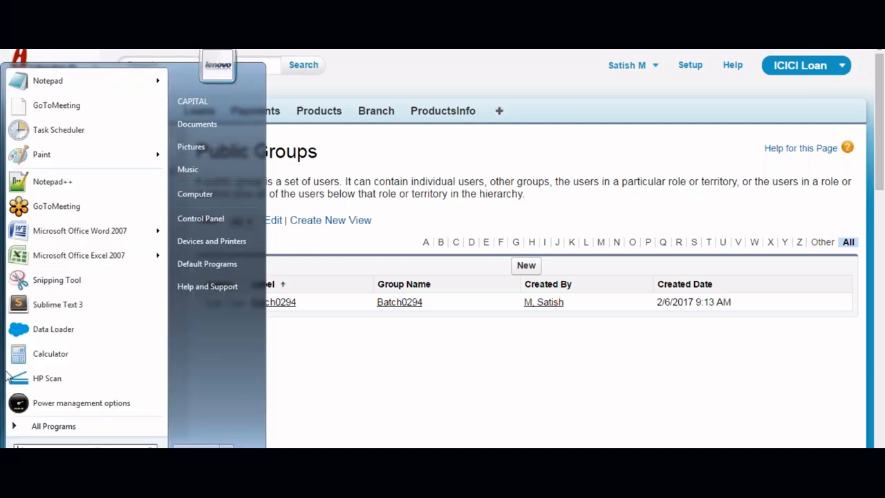
# - Bring up Notepad++ maximized on the CRM definition notes
pyautogui.click(51, 182)
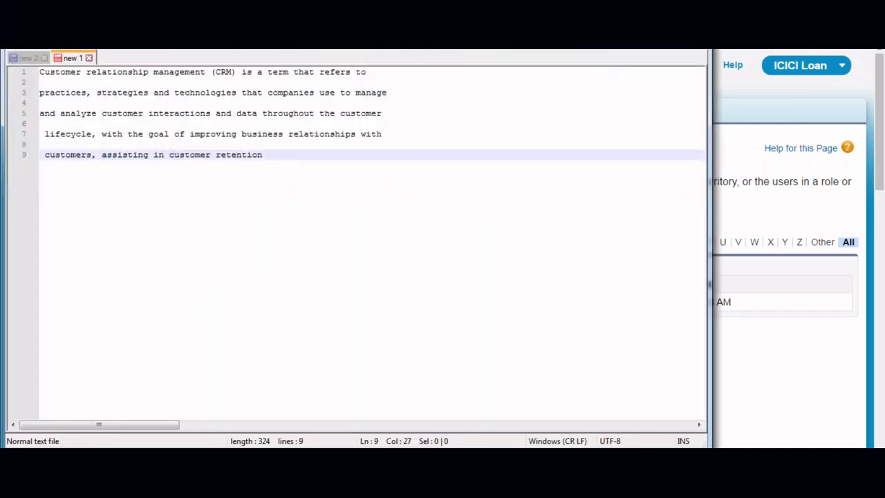
pyautogui.press('super+Up')
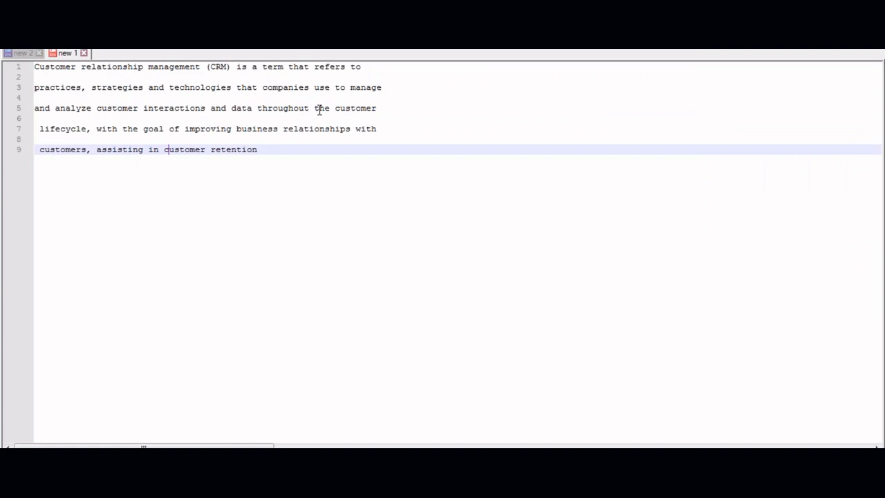
pyautogui.click(166, 149)
pyautogui.scroll(5, 166, 150)
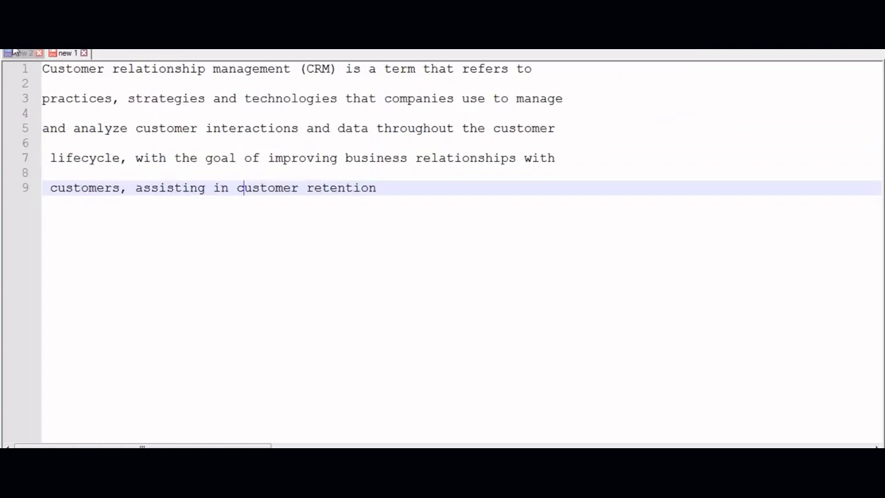
# - Close the CRM notes without saving and start a new empty document
pyautogui.click(82, 54)
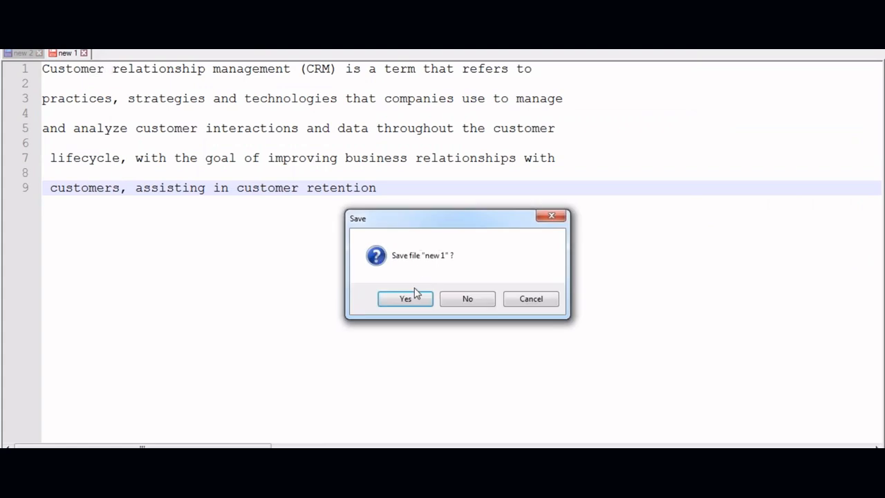
pyautogui.click(466, 305)
pyautogui.click(11, 22)
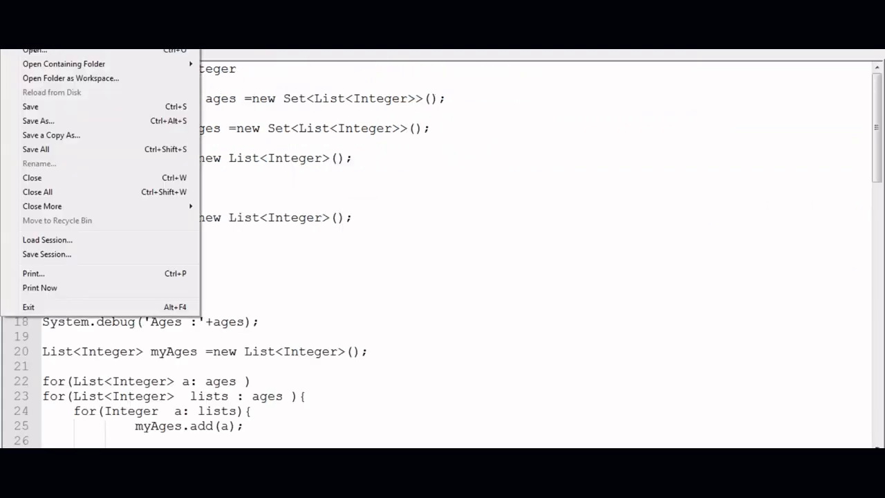
pyautogui.click(30, 37)
# - Type the line 'Public Group : Group of users under one name .'
pyautogui.write('Pu')
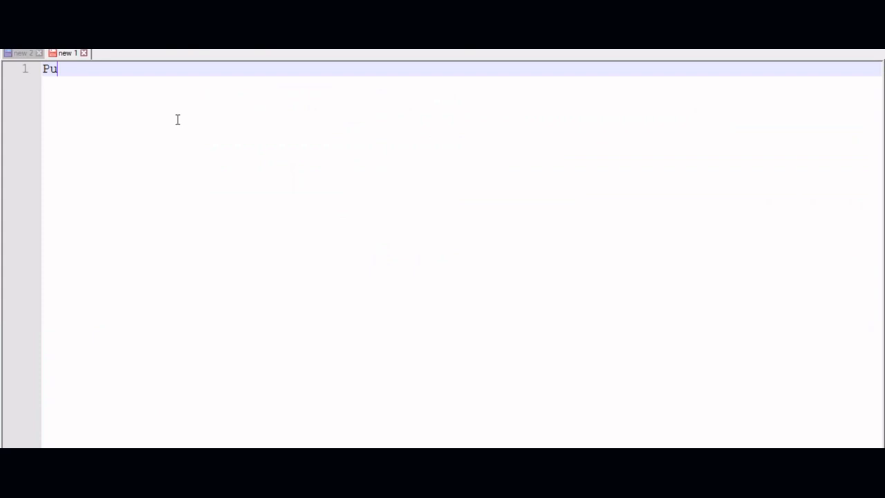
pyautogui.write('blic Grpu')
pyautogui.press('BackSpace')
pyautogui.press('BackSpace')
pyautogui.write('oup')
pyautogui.write(' : Group of')
pyautogui.write(' users wi')
pyautogui.press('BackSpace')
pyautogui.press('BackSpace')
pyautogui.write('under one ')
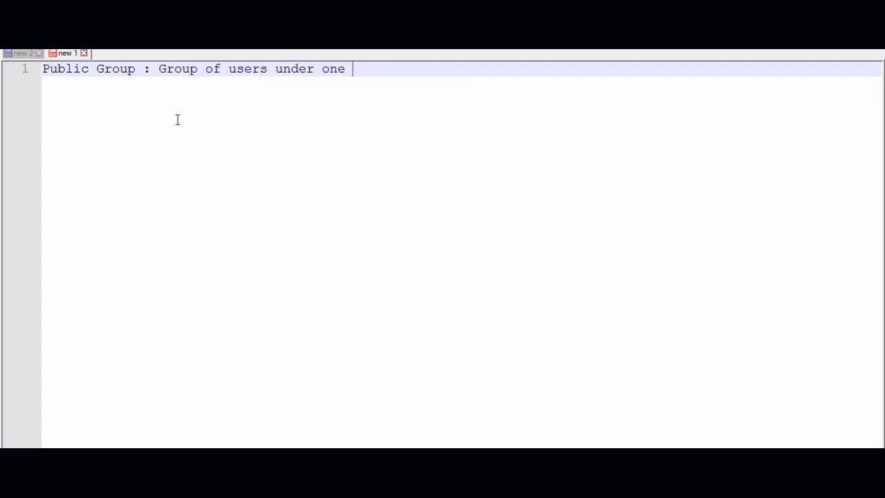
pyautogui.write('name .')
pyautogui.press('Return')
pyautogui.press('Return')
# - Add the line 'This will be used to share the records or send the emails etc .'
pyautogui.write('This will be ')
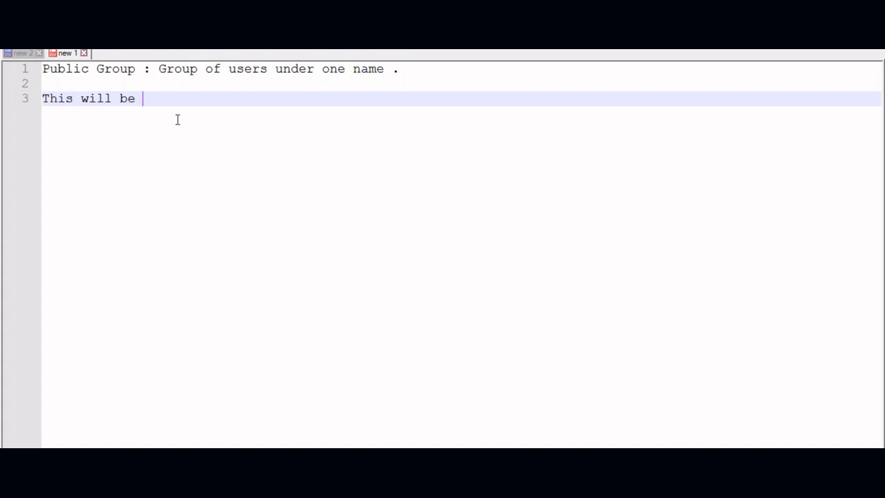
pyautogui.write('used to share the record ')
pyautogui.write(' or send theem')
pyautogui.press('BackSpace')
pyautogui.press('BackSpace')
pyautogui.write('email or')
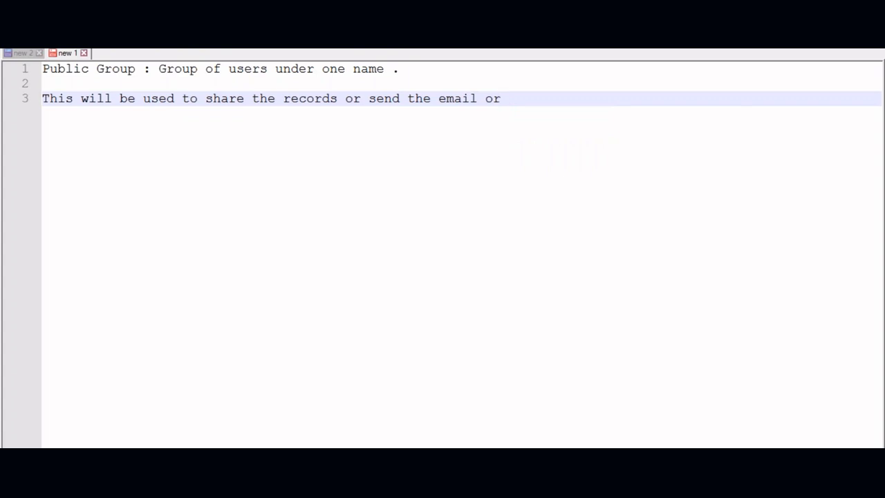
pyautogui.press('BackSpace')
pyautogui.press('BackSpace')
pyautogui.press('BackSpace')
pyautogui.press('BackSpace')
pyautogui.press('BackSpace')
pyautogui.write('a')
pyautogui.press('BackSpace')
pyautogui.write('ils etc .')
pyautogui.press('Return')
pyautogui.press('Return')
pyautogui.press('Return')
# - Type the tree start: Setup, then indented |---Adminster and |---Manage Users
pyautogui.write('Set')
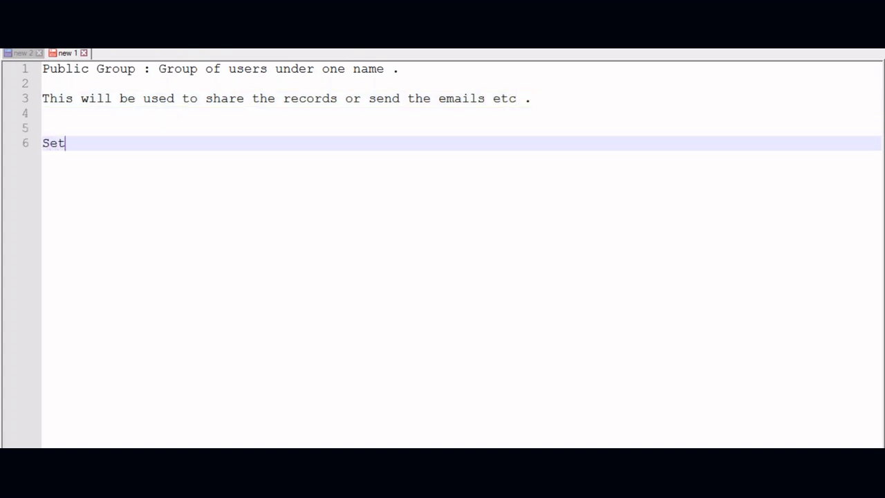
pyautogui.write('up')
pyautogui.press('Return')
pyautogui.write('|---Bui')
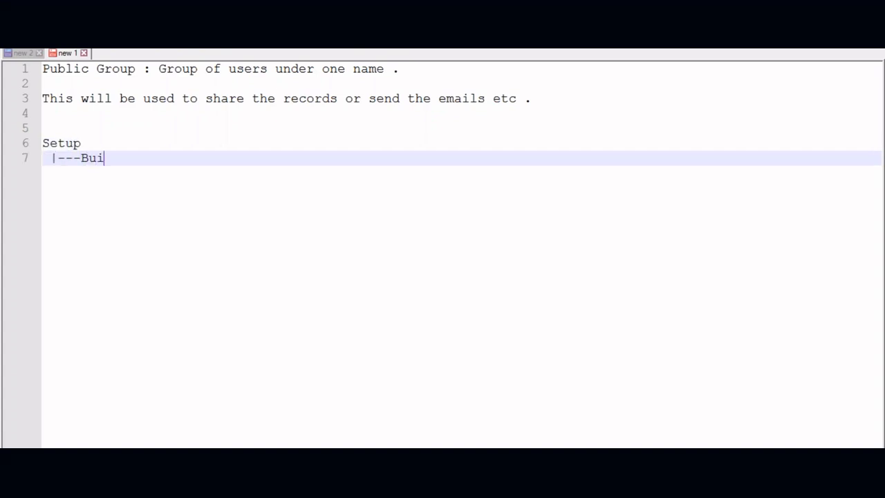
pyautogui.press('BackSpace')
pyautogui.press('BackSpace')
pyautogui.press('BackSpace')
pyautogui.write('Adminster')
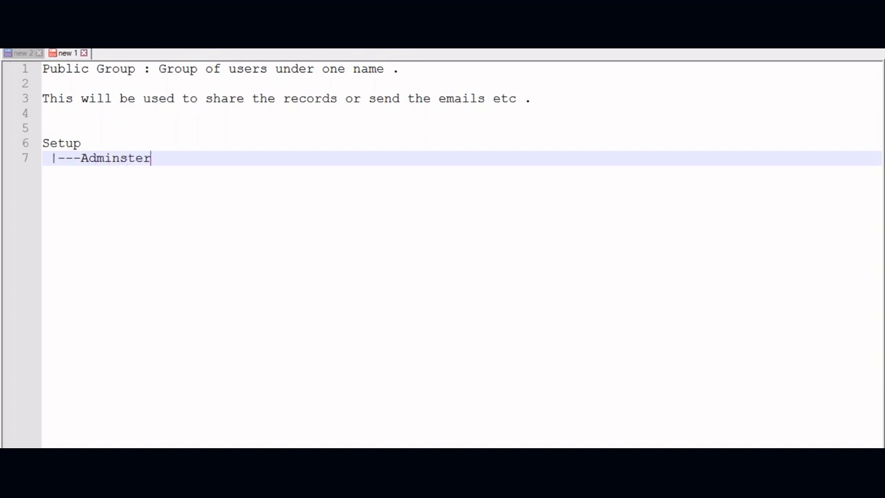
pyautogui.press('Return')
pyautogui.press('Tab')
pyautogui.press('Tab')
pyautogui.press('Tab')
pyautogui.write('|---Manager')
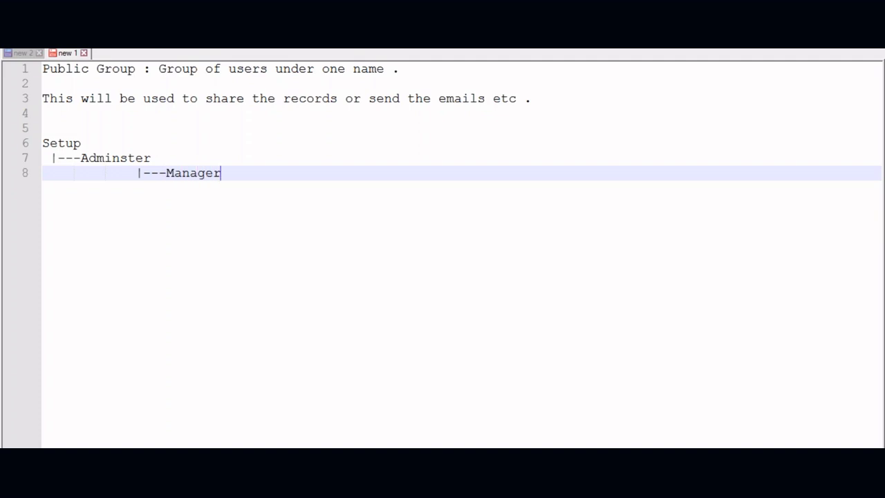
pyautogui.press('BackSpace')
pyautogui.write('Users')
# - Continue the tree with indented |----Public Group and |---New Group lines
pyautogui.press('Return')
pyautogui.press('Tab')
pyautogui.press('Tab')
pyautogui.write('\\')
pyautogui.press('BackSpace')
pyautogui.write('|----')
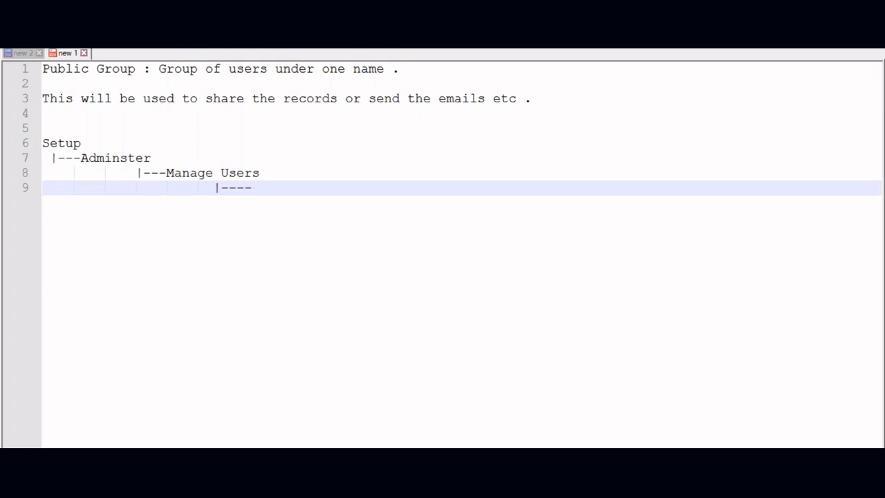
pyautogui.write('Public G')
pyautogui.write('roy')
pyautogui.press('BackSpace')
pyautogui.write('up')
pyautogui.press('Return')
pyautogui.press('Tab')
pyautogui.press('Tab')
pyautogui.write('|---New ')
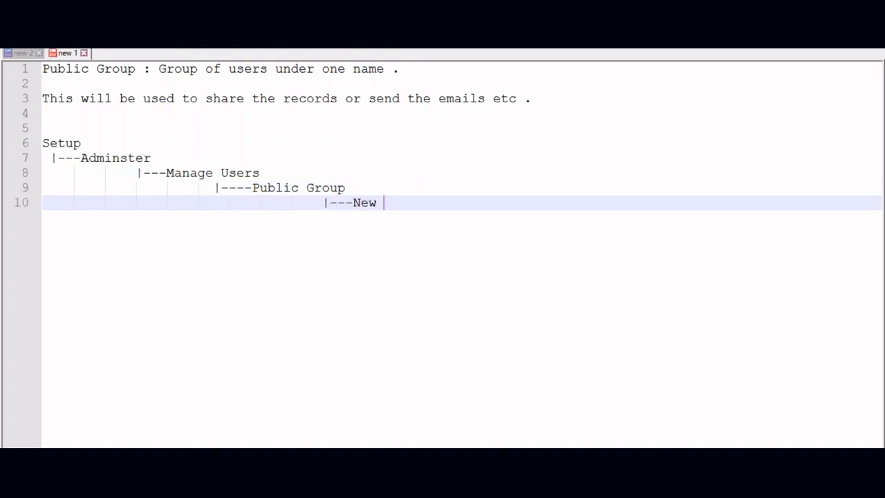
pyautogui.write('Group')
# - Add an unindented line 'Step 1: Enter Group Name' below the tree
pyautogui.press('Return')
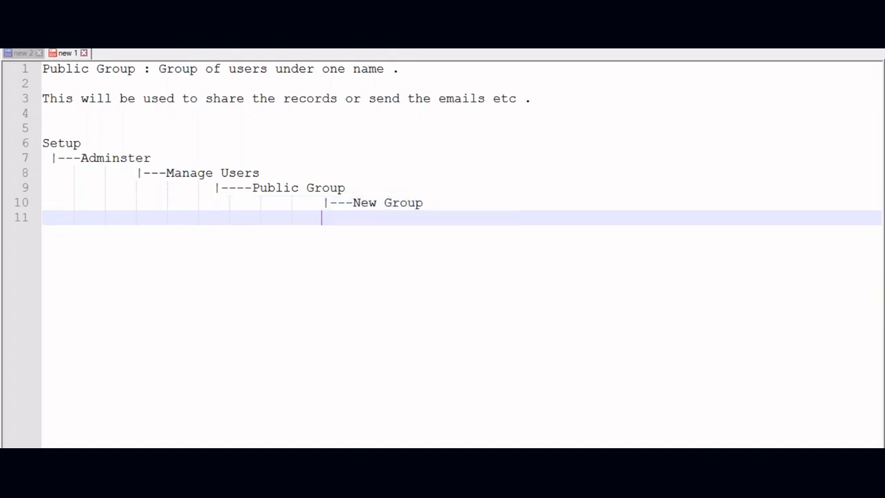
pyautogui.press('Return')
pyautogui.press('BackSpace')
pyautogui.press('BackSpace')
pyautogui.press('BackSpace')
pyautogui.press('BackSpace')
pyautogui.press('BackSpace')
pyautogui.press('BackSpace')
pyautogui.press('BackSpace')
pyautogui.press('BackSpace')
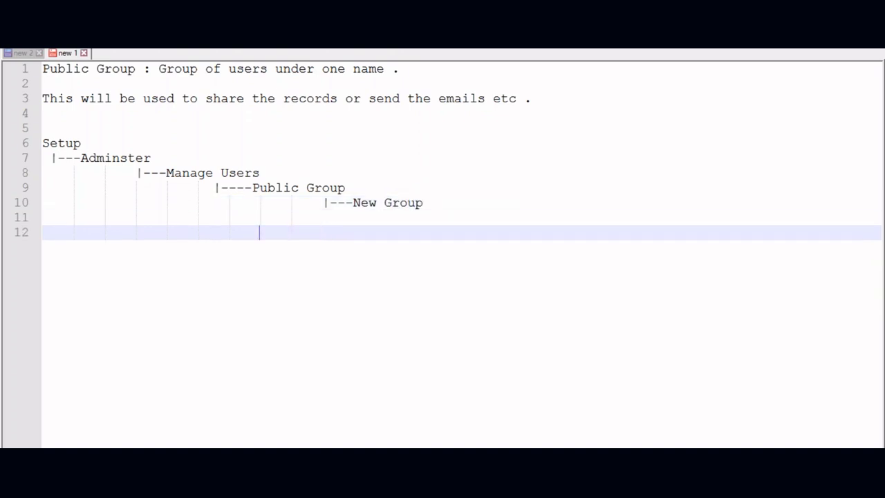
pyautogui.write('Step 1: Enter ')
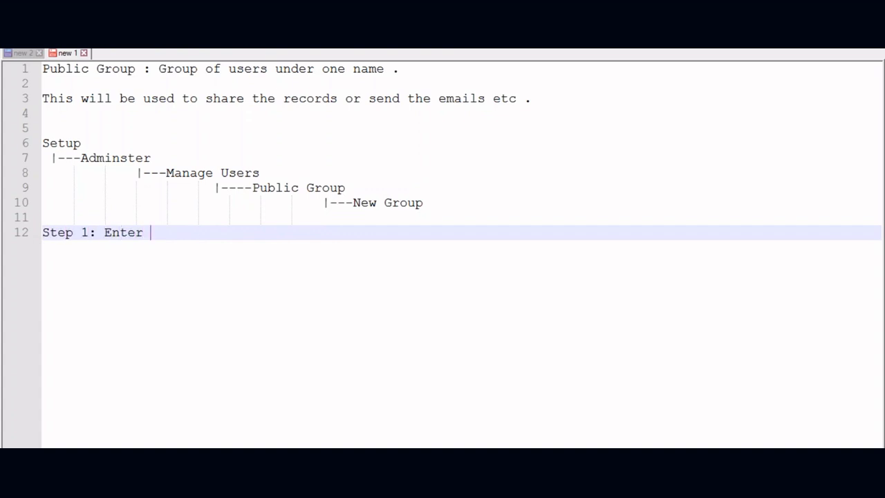
pyautogui.write('Group Name')
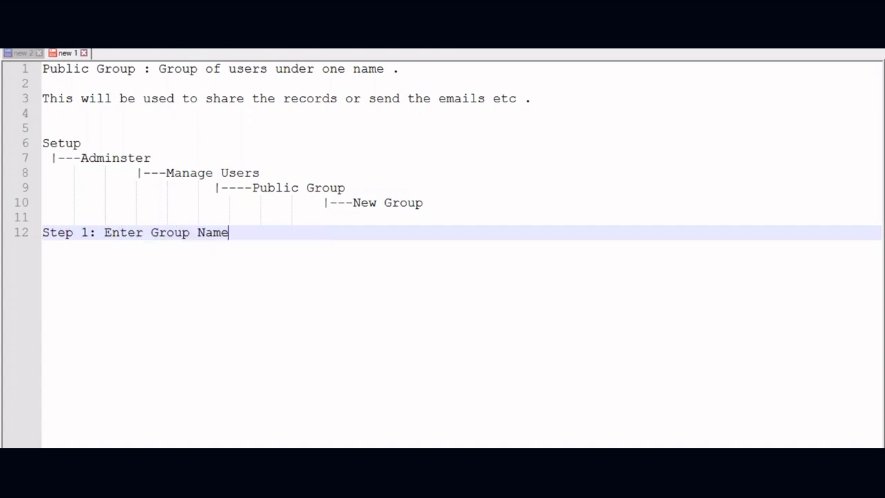
# - Add the lines 'Step 2: Choose the group members' and 'Step 3: Save'
pyautogui.press('Return')
pyautogui.press('Return')
pyautogui.write('Step ')
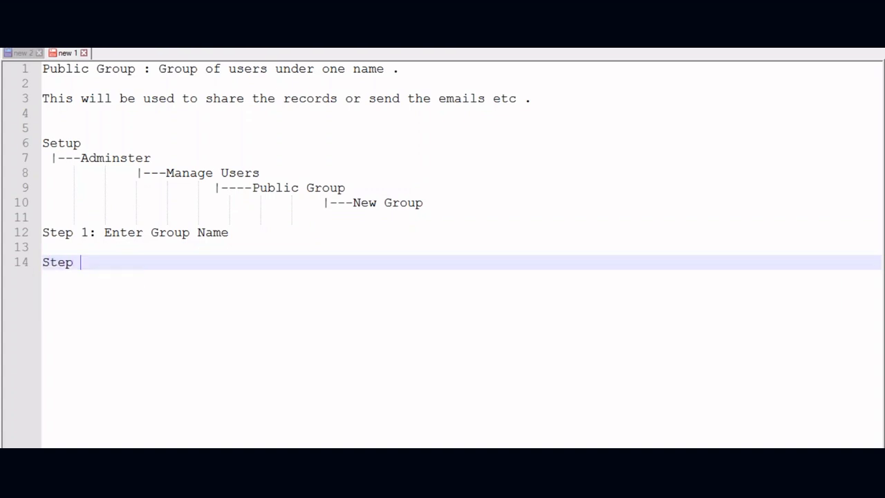
pyautogui.write('2: Choose the ')
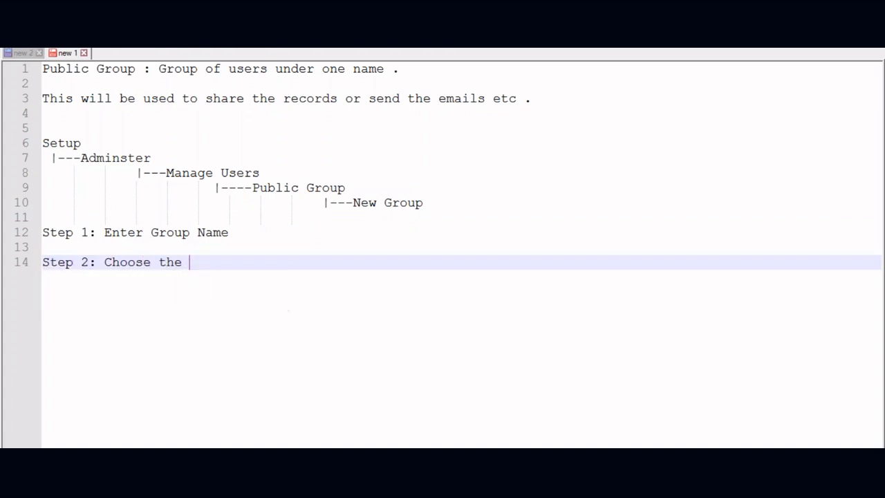
pyautogui.write('group members')
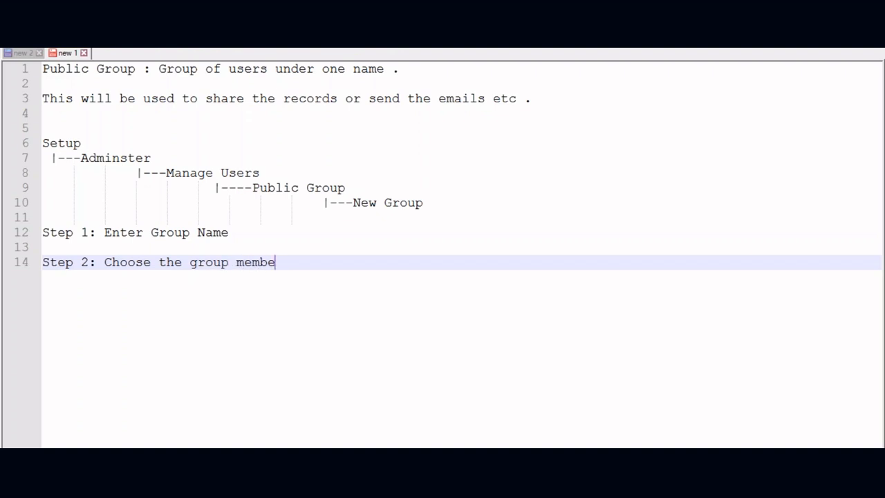
pyautogui.press('Return')
pyautogui.press('Return')
pyautogui.write('Ste')
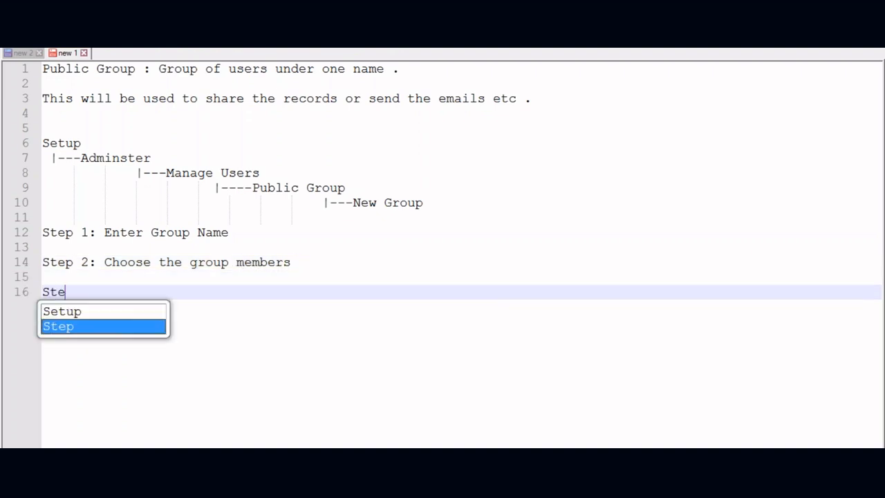
pyautogui.write('p 3: Save')
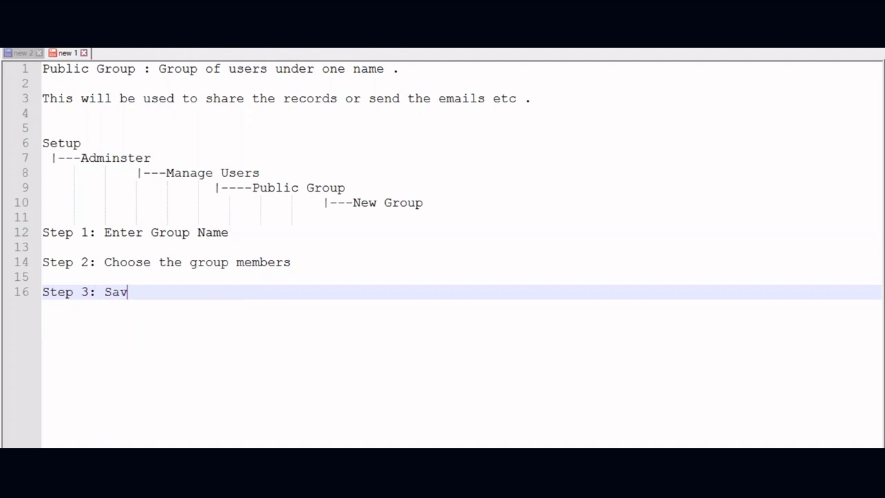
# - Add 'Q:: Who can be the group members ??' answered 'ANS : User. Role ,Role &Sub ,Public group'
pyautogui.press('Return')
pyautogui.press('Return')
pyautogui.write('Q:: Who')
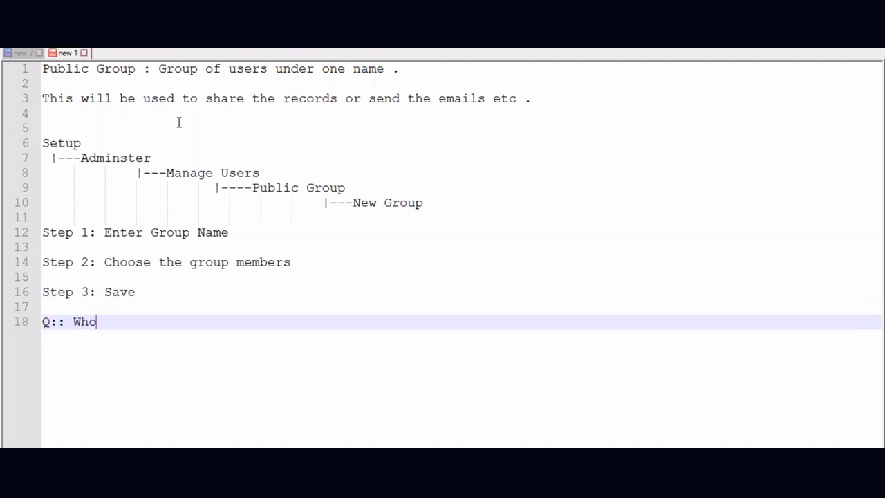
pyautogui.write(' can be th')
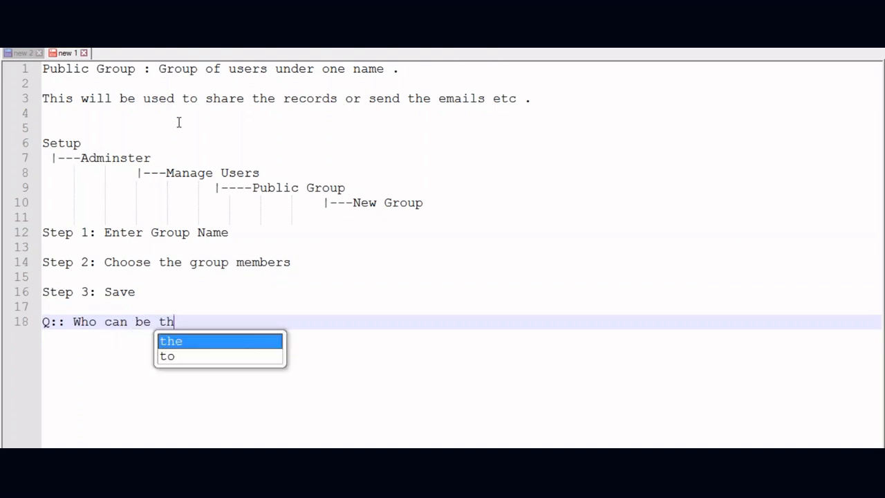
pyautogui.write('e group memer')
pyautogui.press('BackSpace')
pyautogui.press('BackSpace')
pyautogui.write('bers ??')
pyautogui.press('Return')
pyautogui.write('AS')
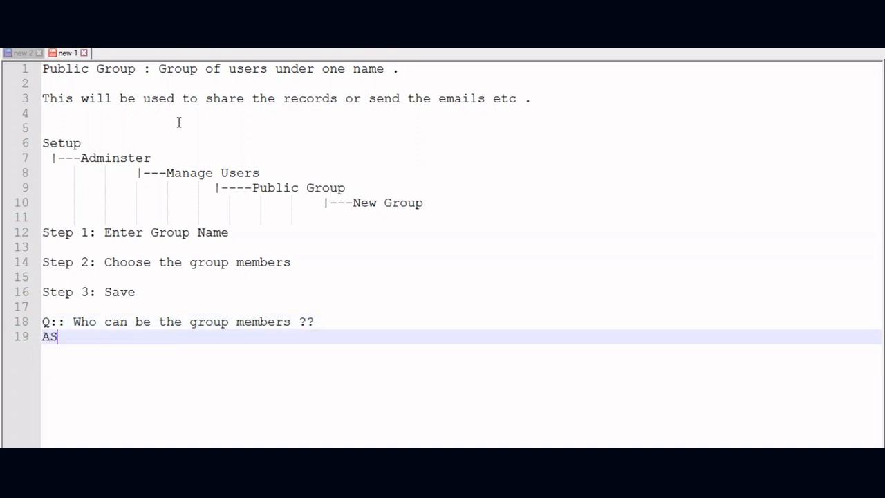
pyautogui.press('BackSpace')
pyautogui.write('NS : ')
pyautogui.write('User')
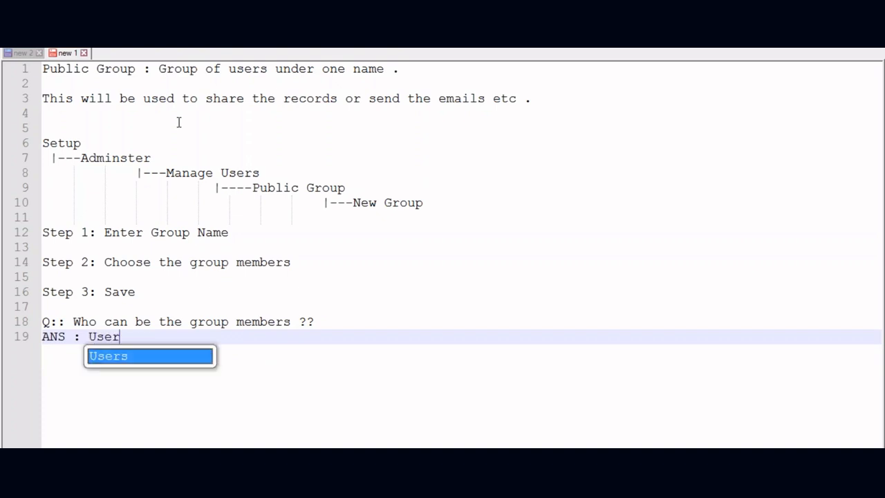
pyautogui.write('. Role ,R')
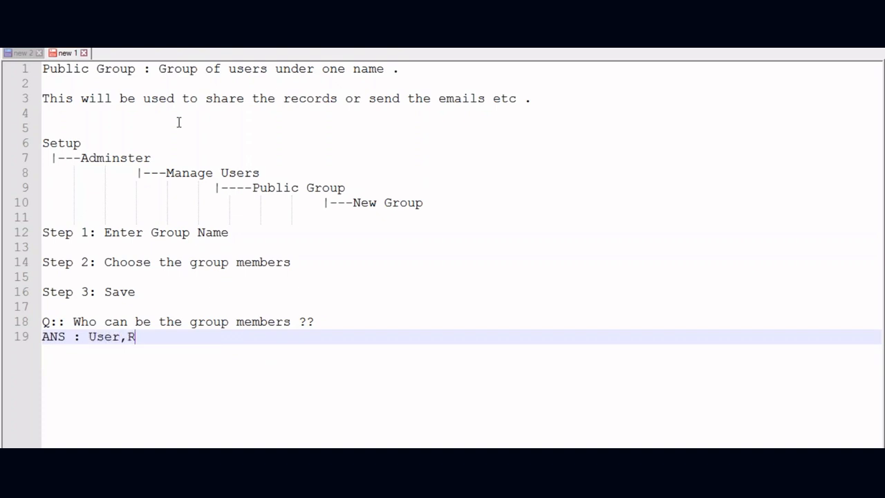
pyautogui.press('BackSpace')
pyautogui.write('Role &Sub ,Public ')
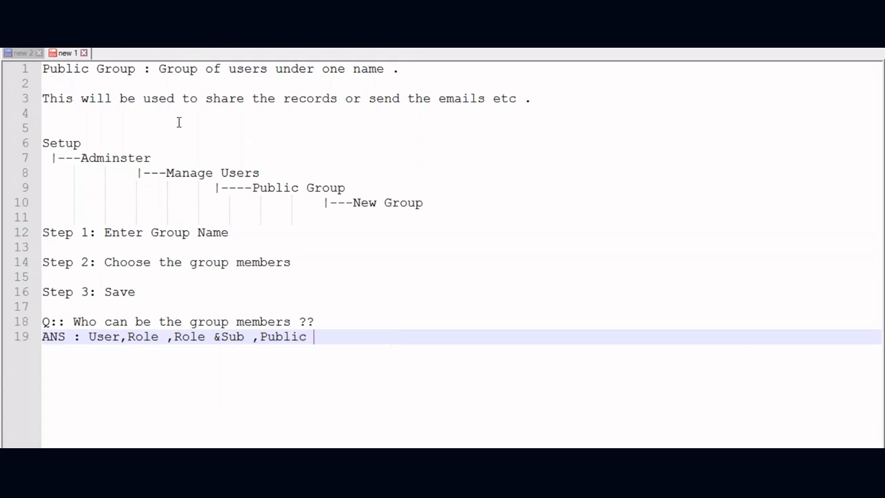
pyautogui.write('group')
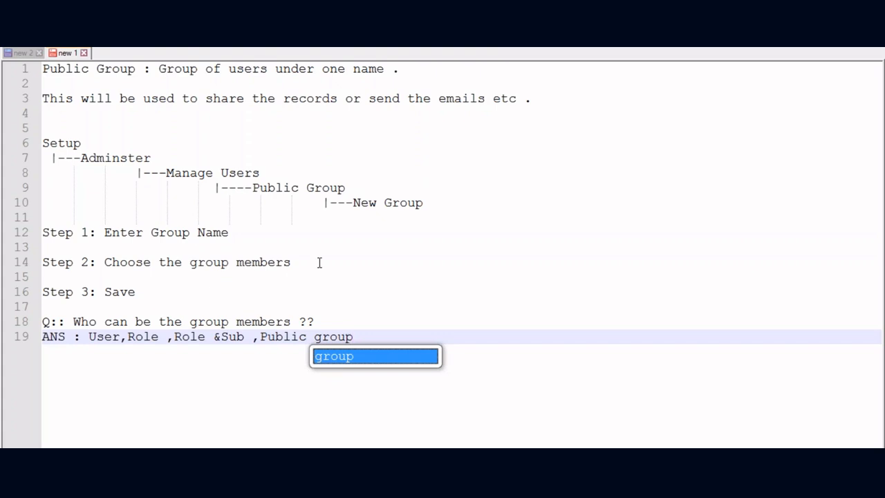
pyautogui.click(392, 332)
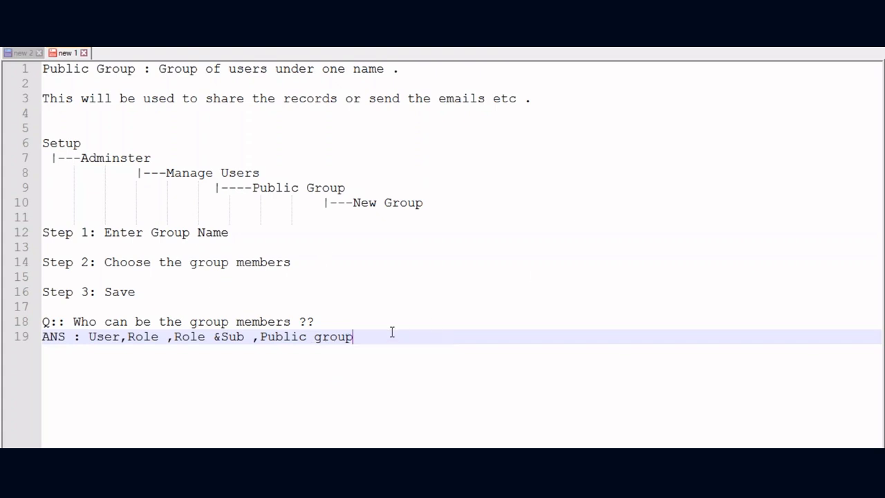
pyautogui.press('Return')
pyautogui.press('Return')
# - Type the heading 'Queue :' on line 21
pyautogui.write('Queue :')
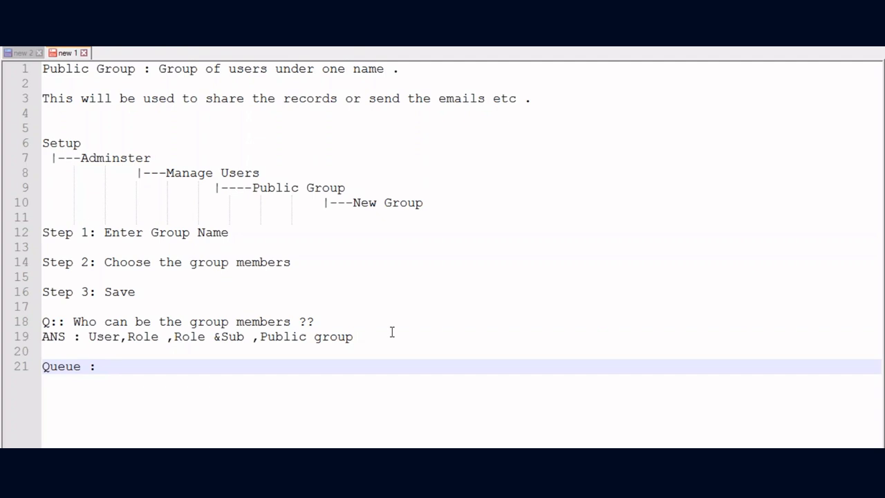
# - Go to the Queues list under Setup > Manage Users in Salesforce
pyautogui.hotkey('alt', 'Tab')
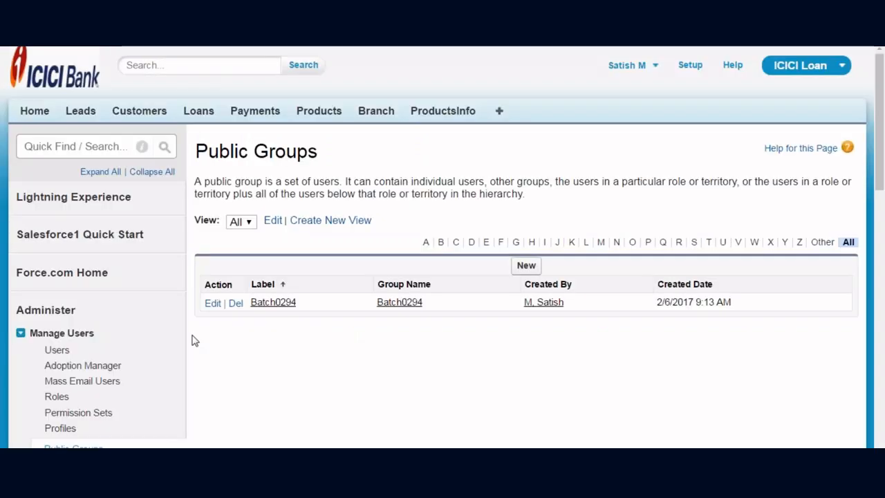
pyautogui.click(694, 64)
pyautogui.scroll(-3, 228, 159)
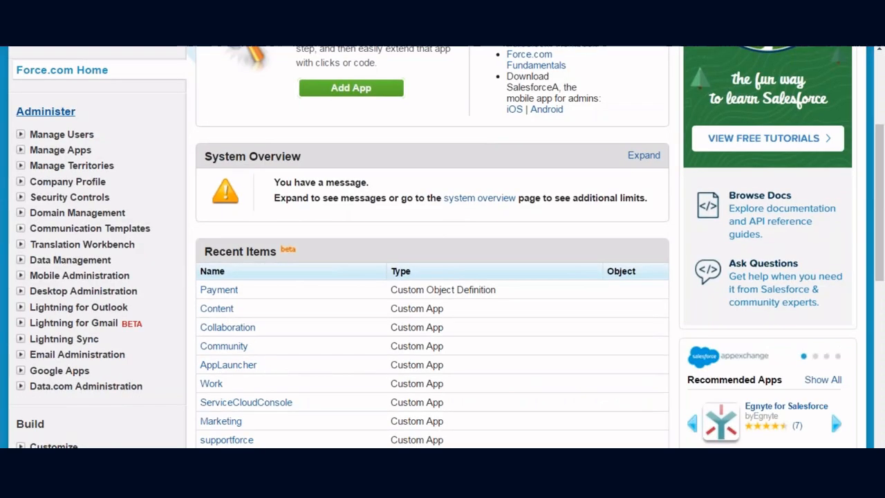
pyautogui.click(20, 135)
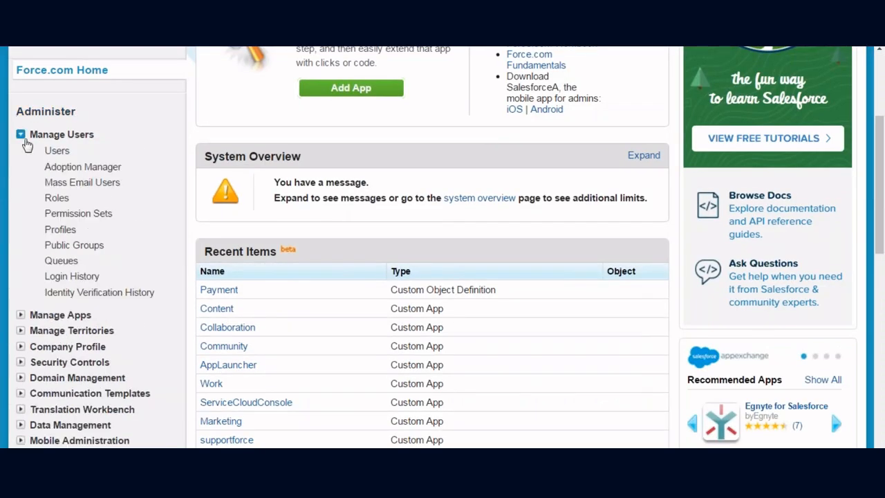
pyautogui.click(59, 261)
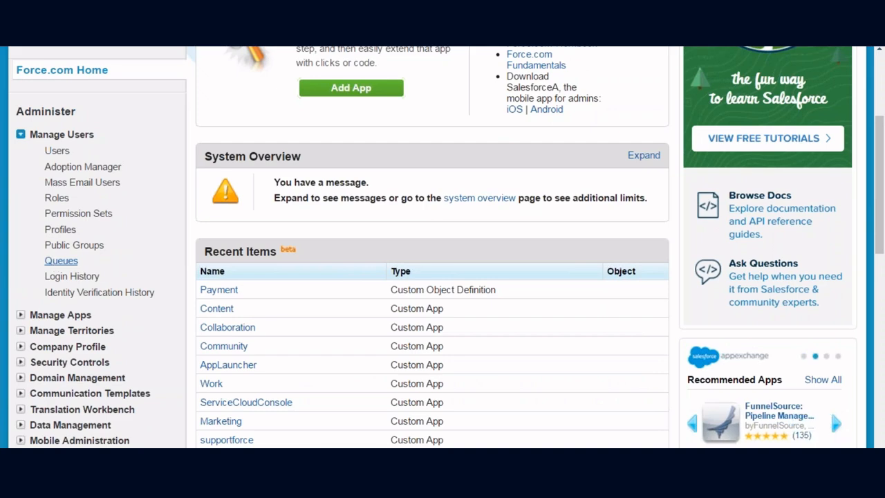
pyautogui.scroll(-2, 451, 253)
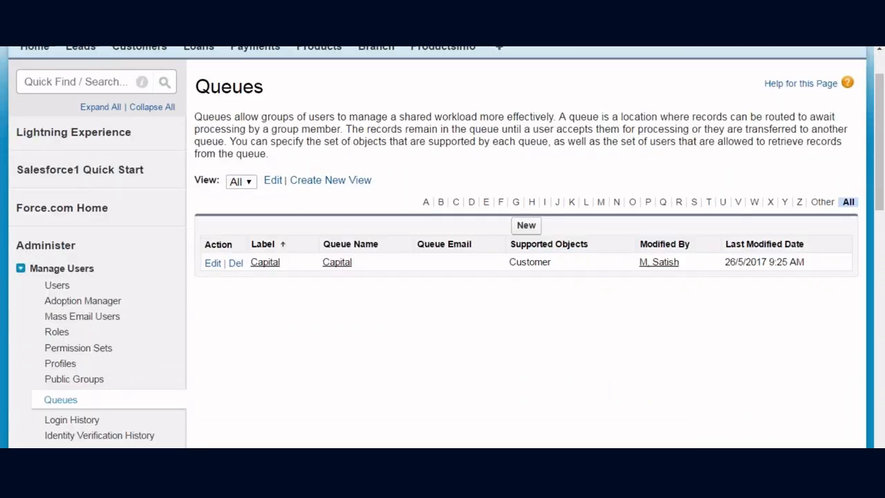
# - Start a new queue labelled 'Life Queue' with Queue Name Life_Queue
pyautogui.click(525, 224)
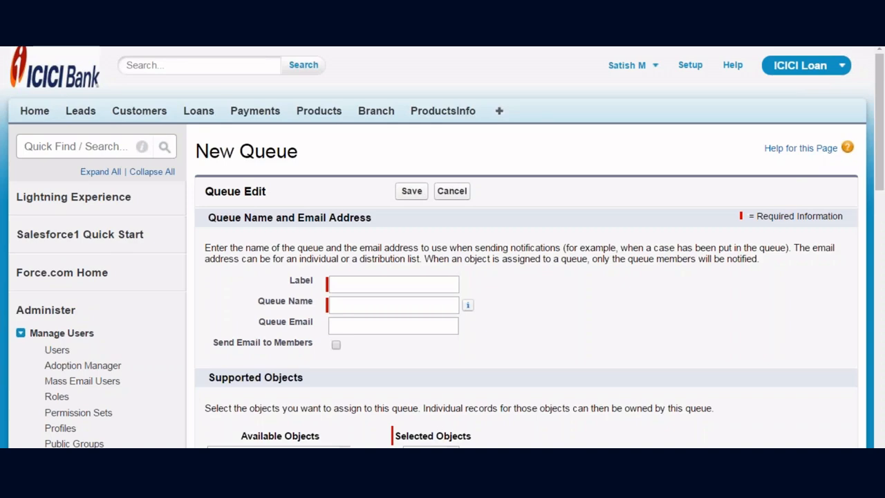
pyautogui.scroll(-2, 443, 246)
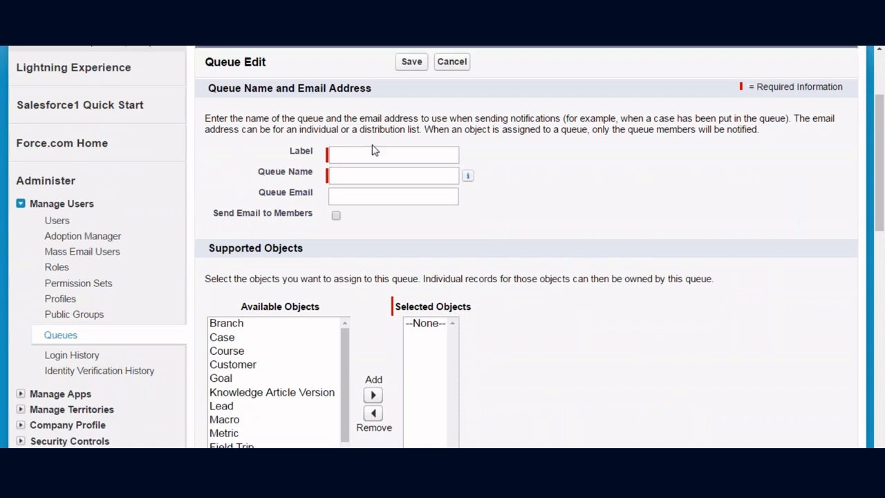
pyautogui.click(346, 154)
pyautogui.write('Life Queue')
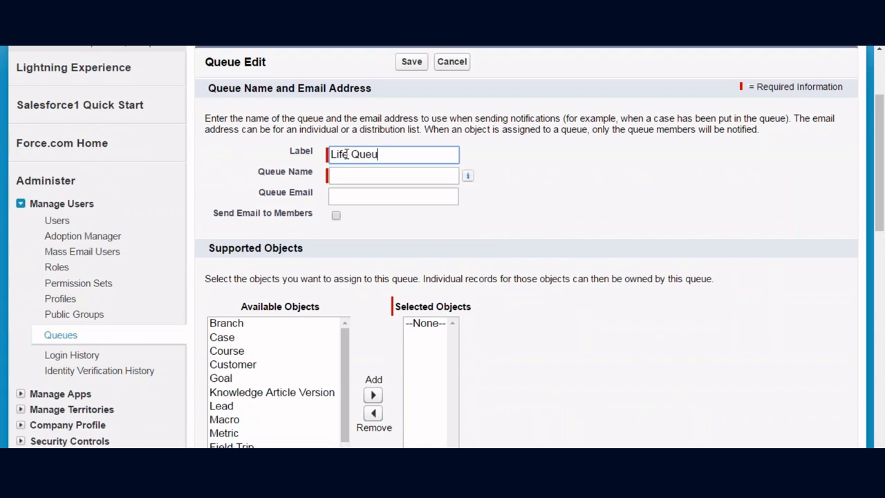
pyautogui.click(349, 175)
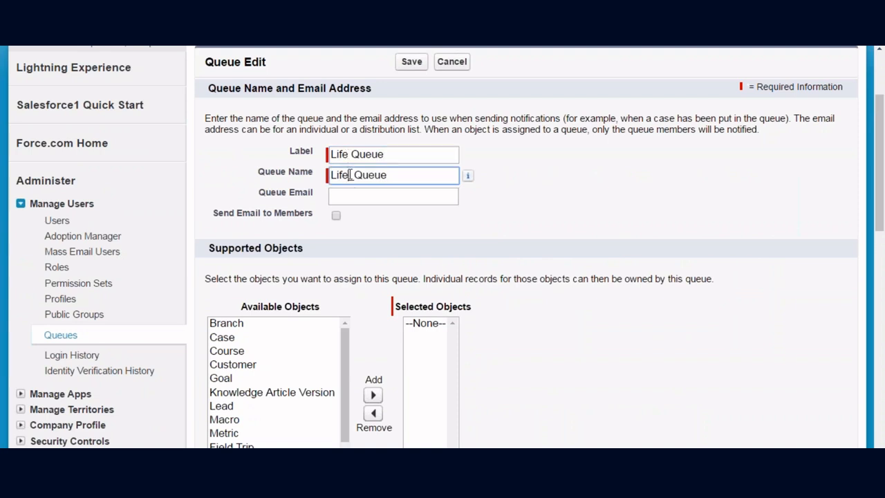
pyautogui.scroll(-3, 344, 173)
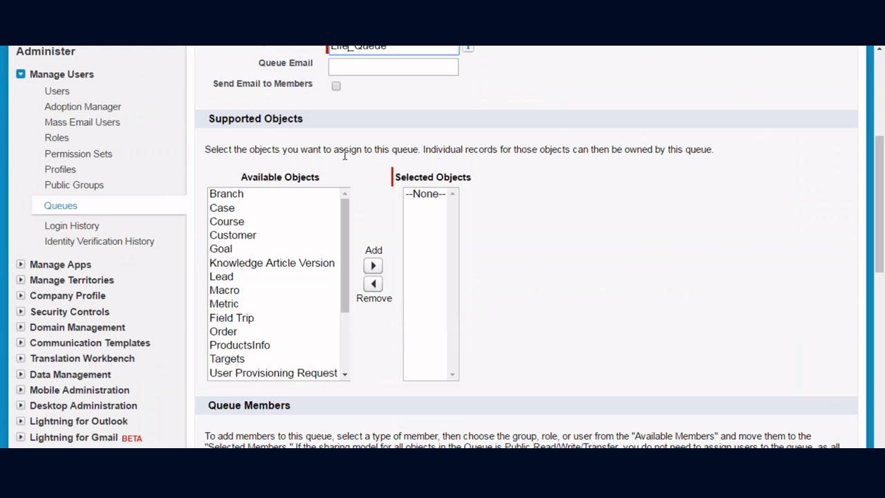
# - Add Customer and Lead as the queue's supported objects
pyautogui.click(233, 237)
pyautogui.click(373, 267)
pyautogui.click(283, 264)
pyautogui.click(373, 266)
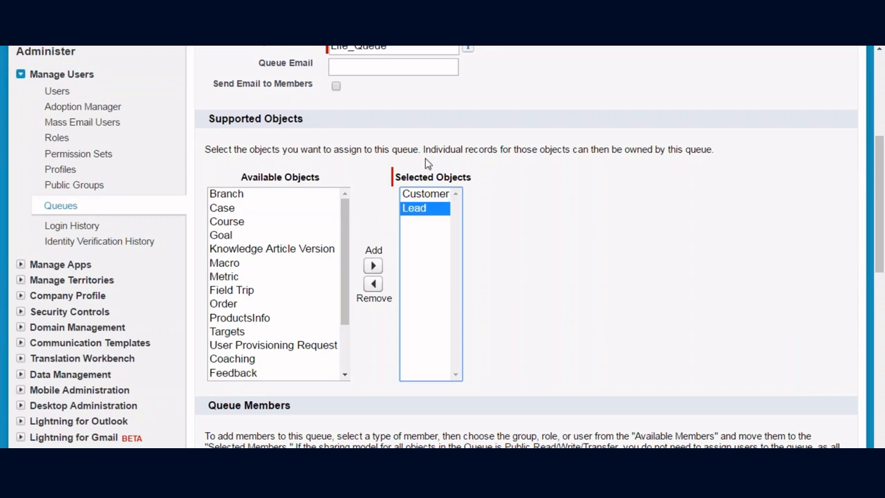
pyautogui.scroll(-5, 530, 189)
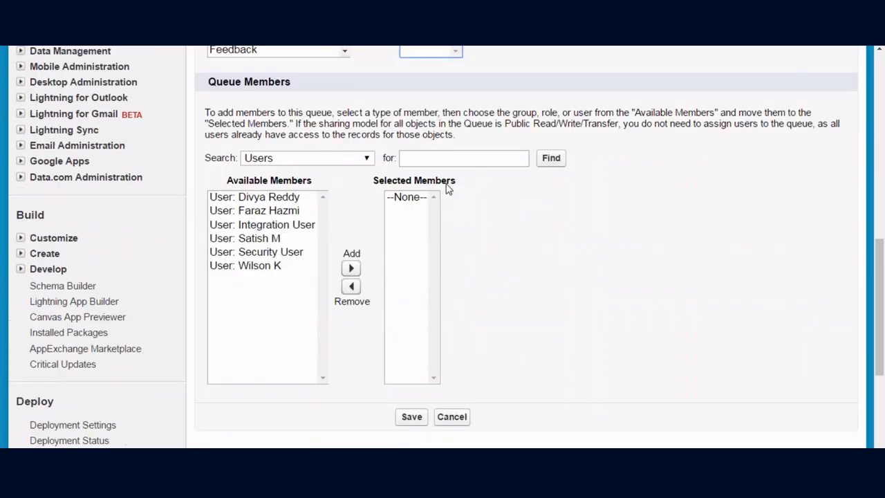
# - Add a user, the CEO role and Field Manager with subordinates as members, then save
pyautogui.click(270, 268)
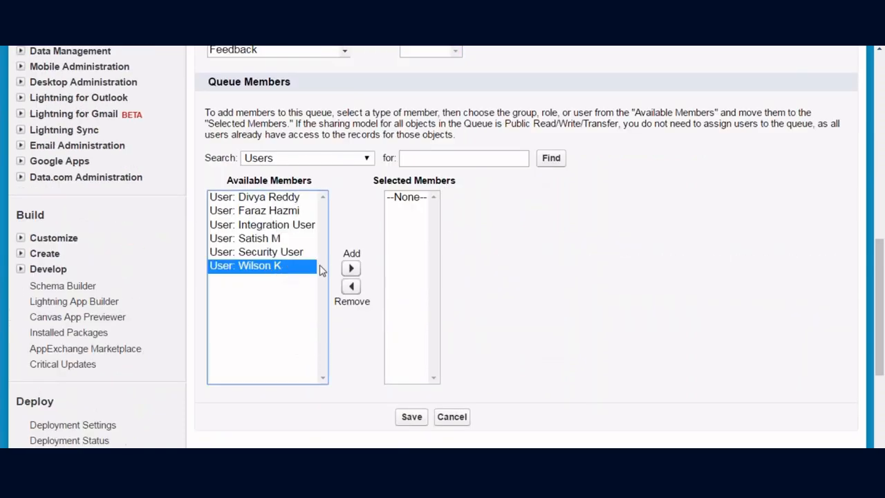
pyautogui.click(351, 268)
pyautogui.click(319, 167)
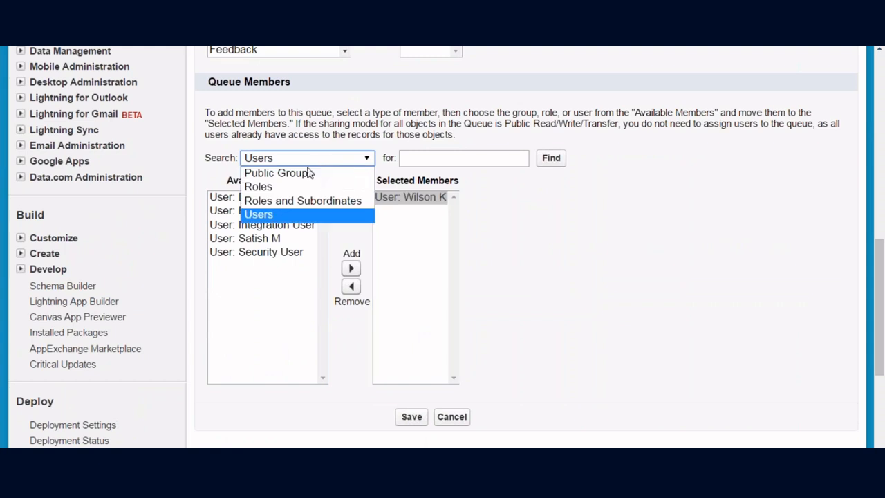
pyautogui.click(270, 188)
pyautogui.click(251, 198)
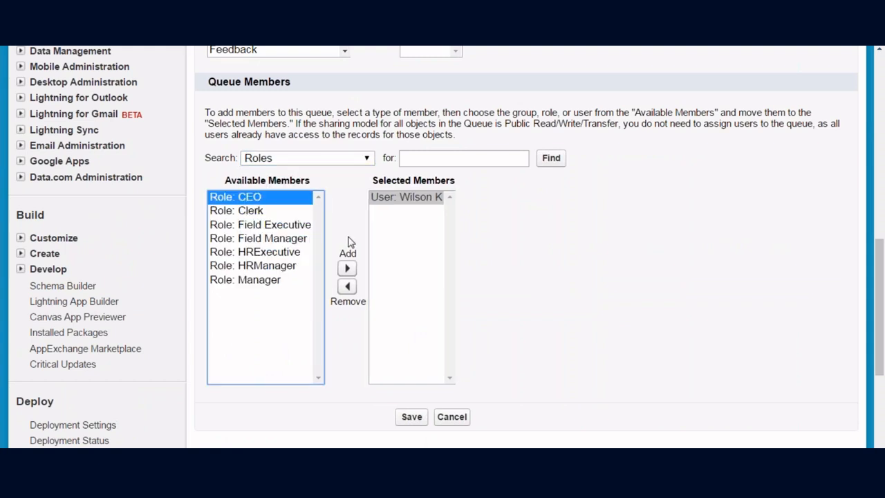
pyautogui.click(347, 269)
pyautogui.click(296, 168)
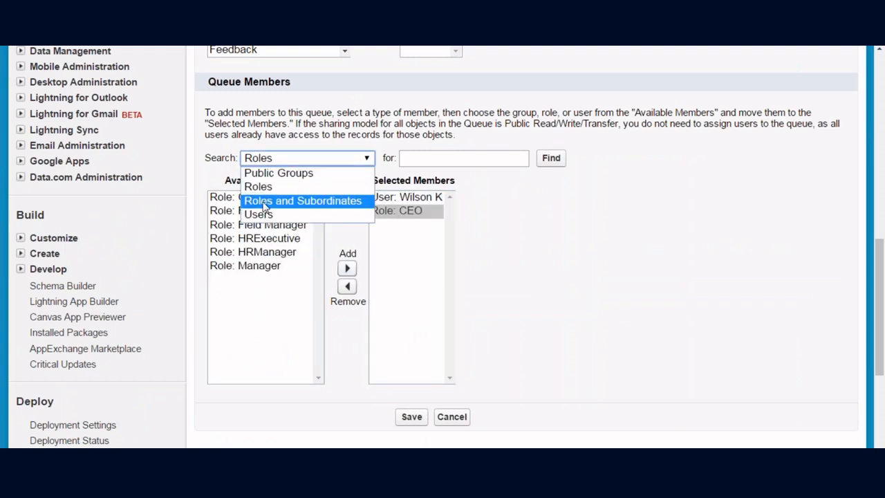
pyautogui.click(266, 204)
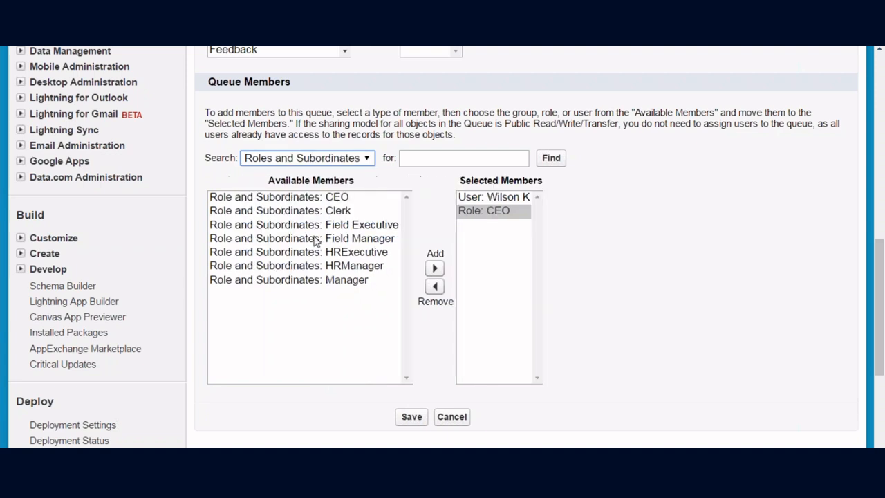
pyautogui.click(359, 240)
pyautogui.click(434, 268)
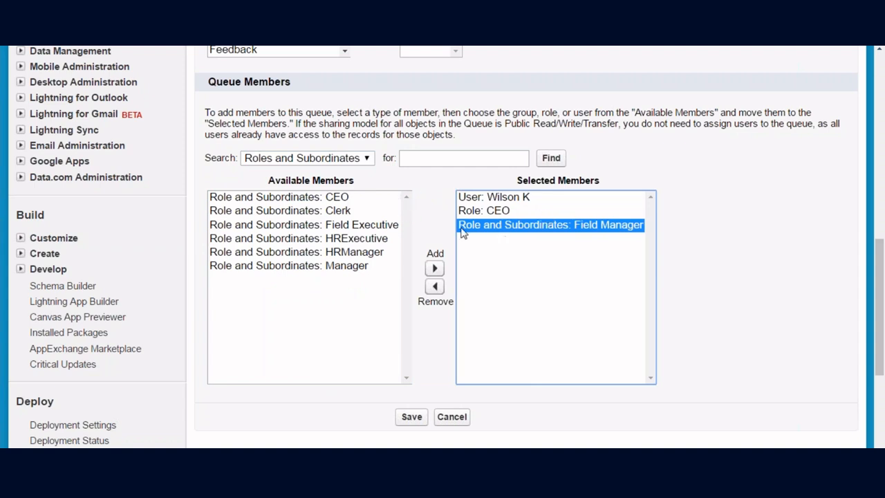
pyautogui.click(412, 417)
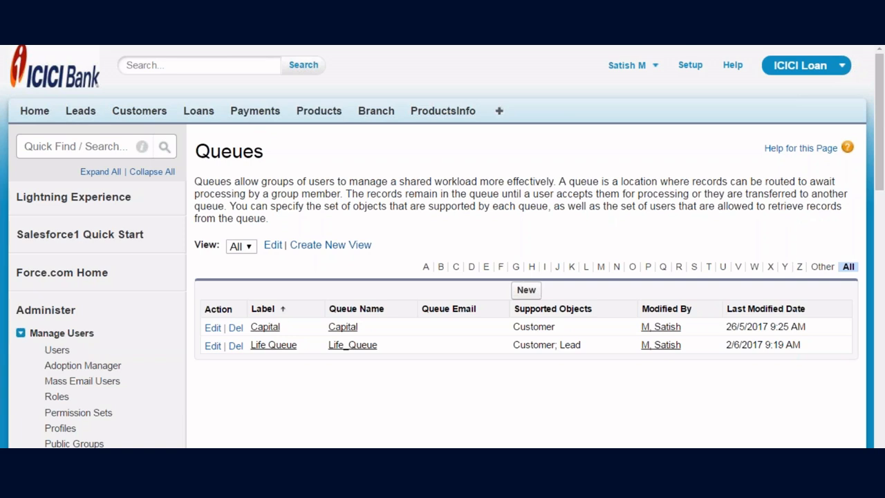
# - Change the Hyd customer record's owner from a user to the queue Life Queue
pyautogui.click(139, 111)
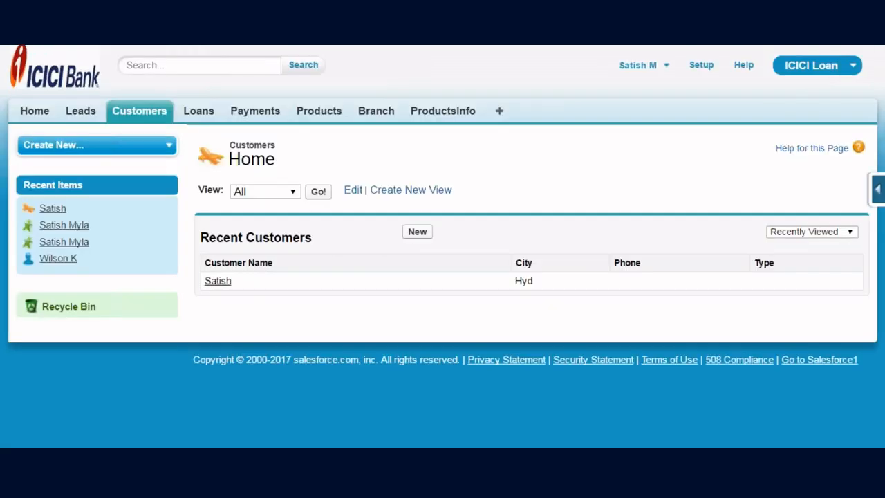
pyautogui.click(220, 281)
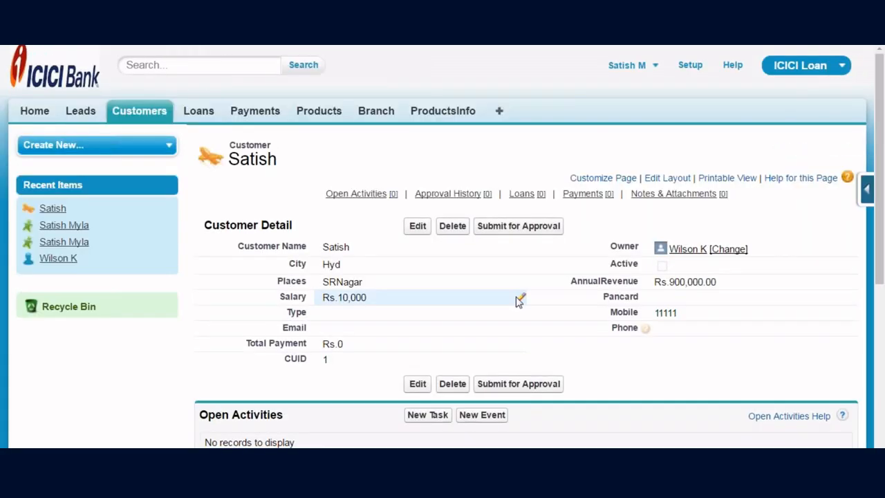
pyautogui.scroll(-2, 519, 301)
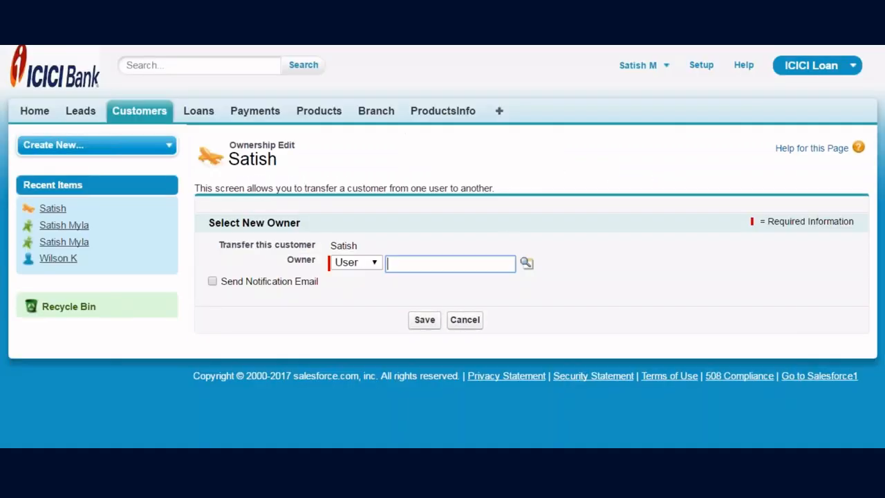
pyautogui.click(367, 263)
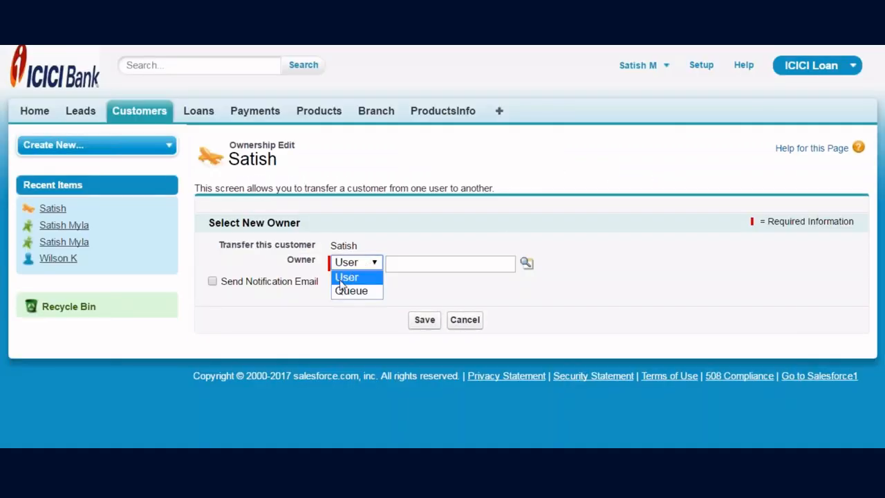
pyautogui.click(356, 291)
pyautogui.click(526, 263)
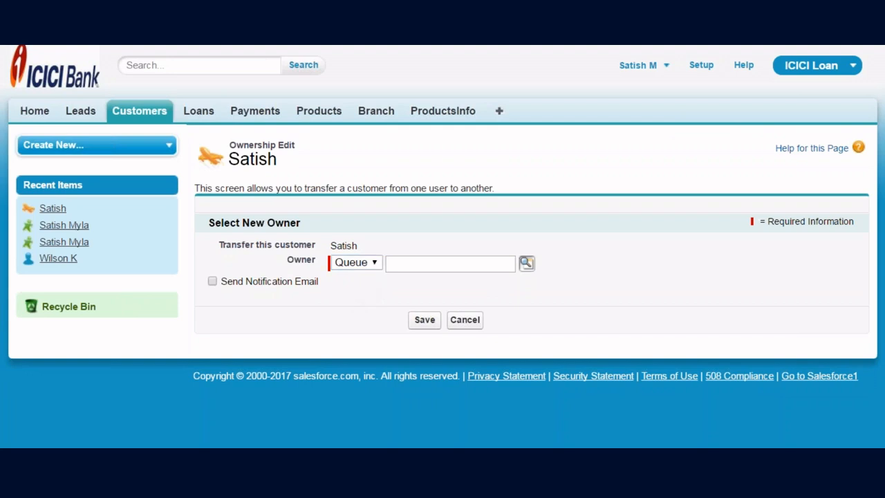
pyautogui.click(339, 376)
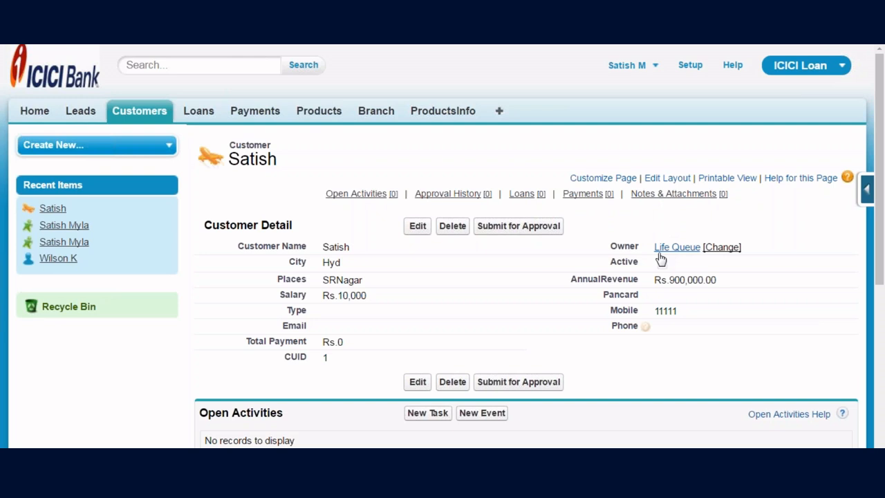
# - Under 'Queue :', write that a queue is used when a group of users shares the workload
pyautogui.hotkey('alt', 'Tab')
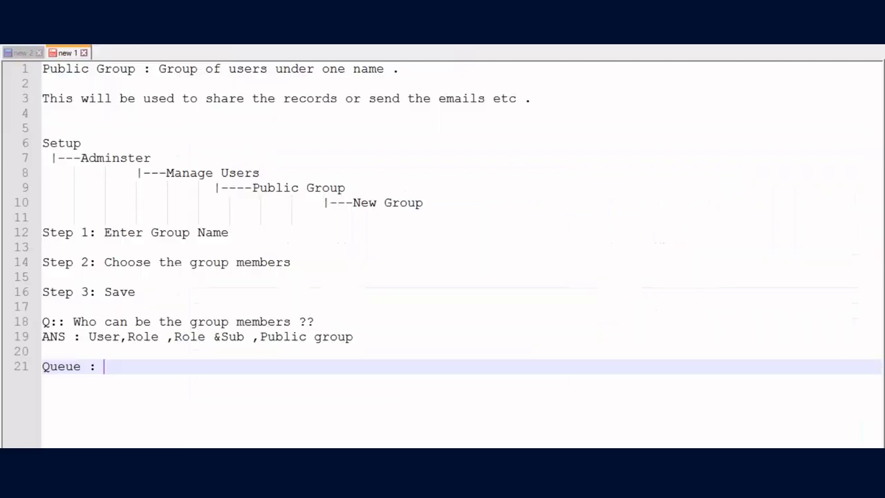
pyautogui.press('Return')
pyautogui.press('Return')
pyautogui.press('Return')
pyautogui.press('Return')
pyautogui.press('Return')
pyautogui.press('Return')
pyautogui.press('Return')
pyautogui.press('Return')
pyautogui.press('Return')
pyautogui.press('Return')
pyautogui.press('Return')
pyautogui.press('Return')
pyautogui.press('Return')
pyautogui.press('Return')
pyautogui.press('Return')
pyautogui.press('Return')
pyautogui.press('Return')
pyautogui.press('Return')
pyautogui.press('Return')
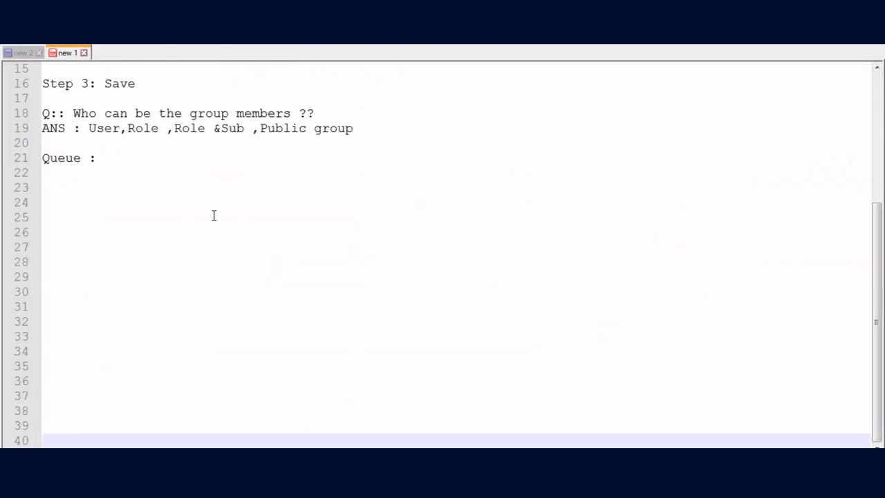
pyautogui.click(66, 173)
pyautogui.write('If yo')
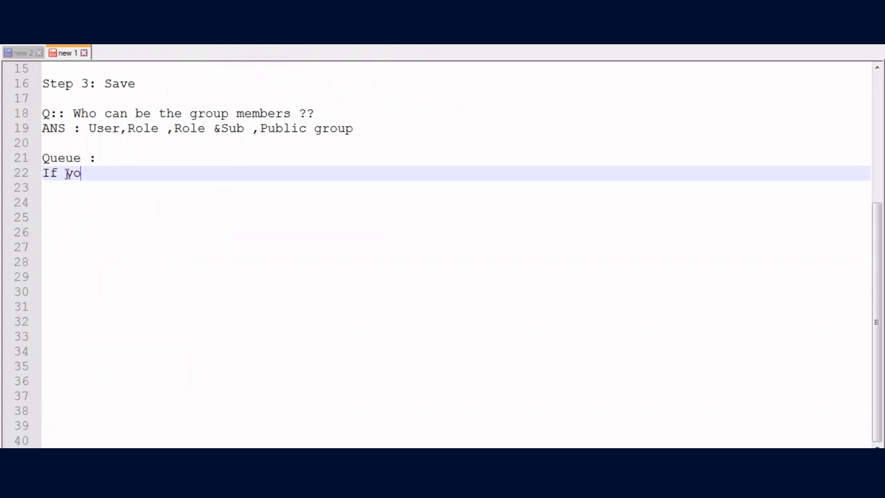
pyautogui.write('u want group')
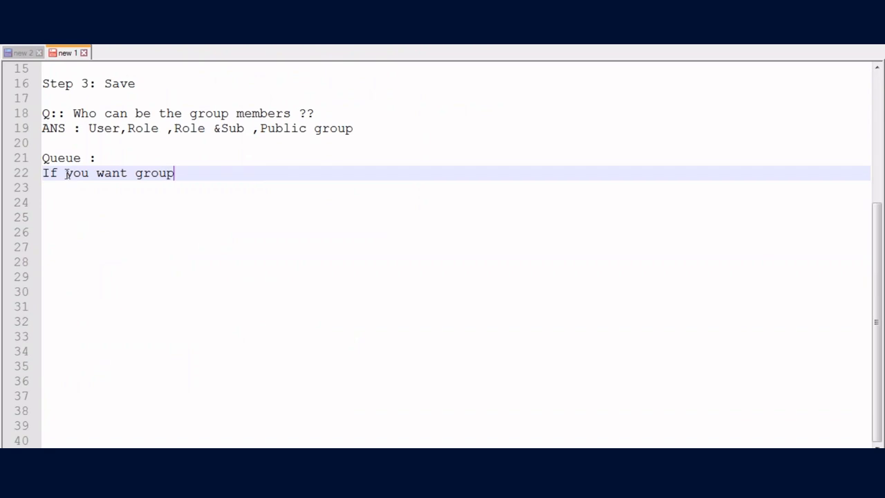
pyautogui.write(' of users to')
pyautogui.write(' the')
pyautogui.press('BackSpace')
pyautogui.press('BackSpace')
pyautogui.press('BackSpace')
pyautogui.press('BackSpace')
pyautogui.write('share t')
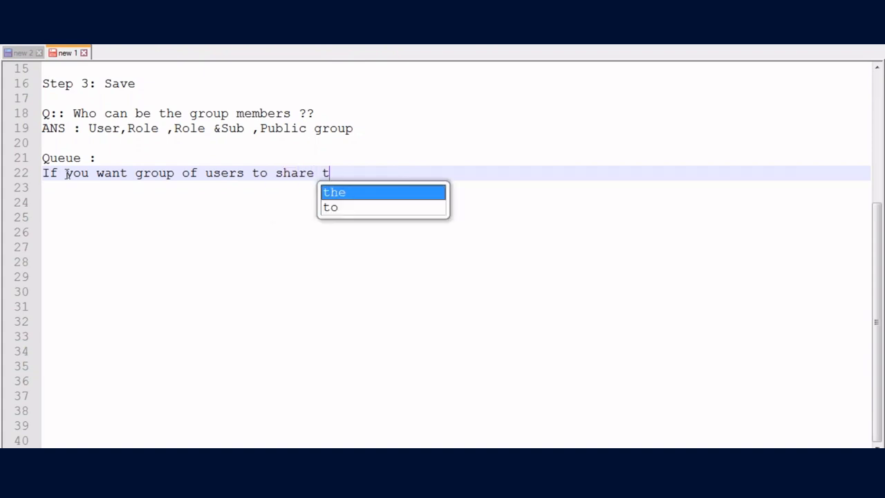
pyautogui.write('he workload we')
pyautogui.write(' user')
pyautogui.press('BackSpace')
pyautogui.write('queue.')
# - Add a sentence saying a queue is used when a group of users should own the record
pyautogui.press('Return')
pyautogui.press('Return')
pyautogui.write('G')
pyautogui.press('BackSpace')
pyautogui.write('If you want group of users to be owner o f the ')
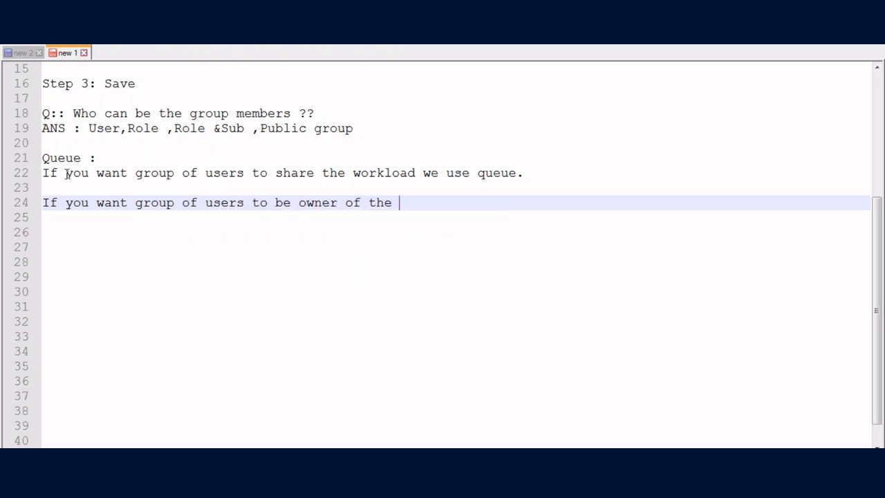
pyautogui.write('record we')
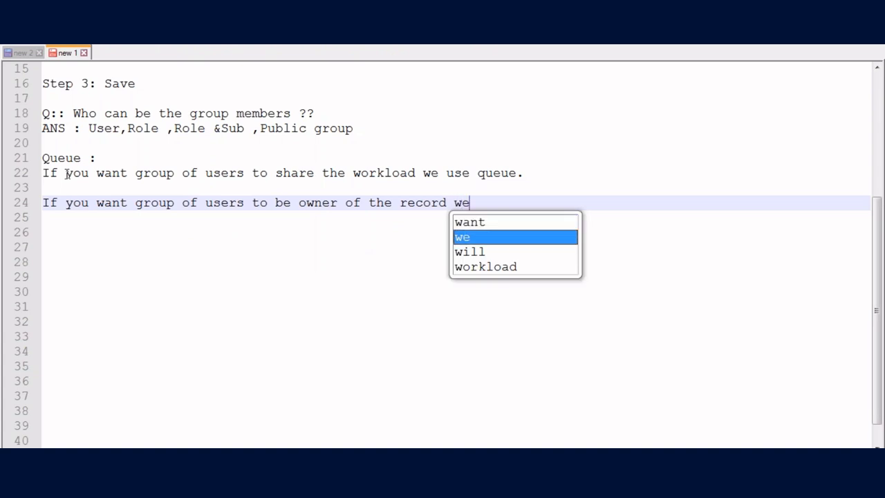
pyautogui.write(' will u')
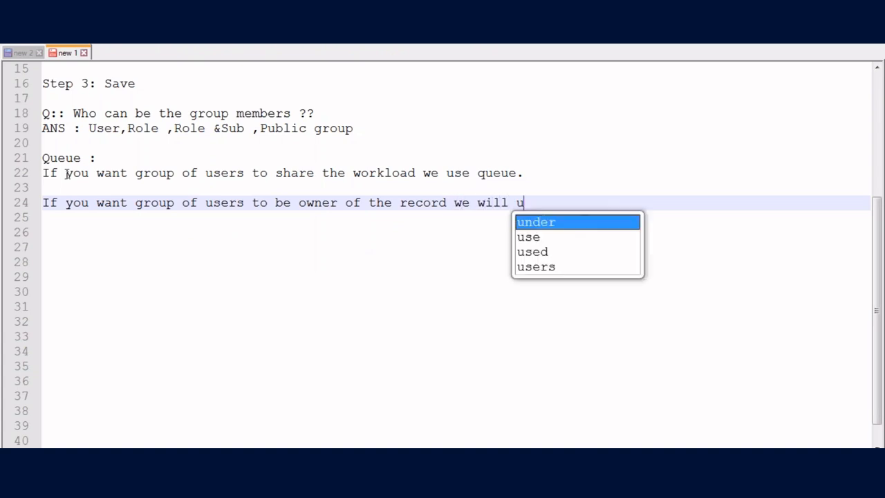
pyautogui.write('se queue.')
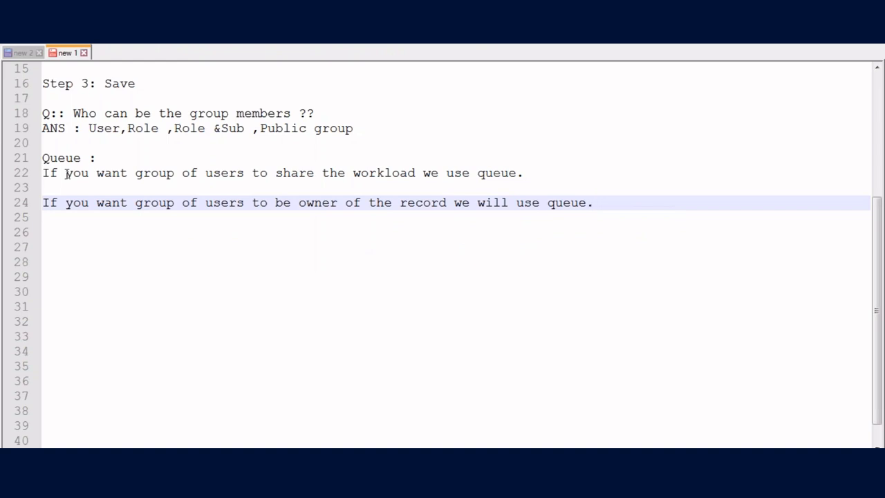
# - Start a Setup outline with an indented '|---Adminster' branch beneath it
pyautogui.press('Return')
pyautogui.press('Return')
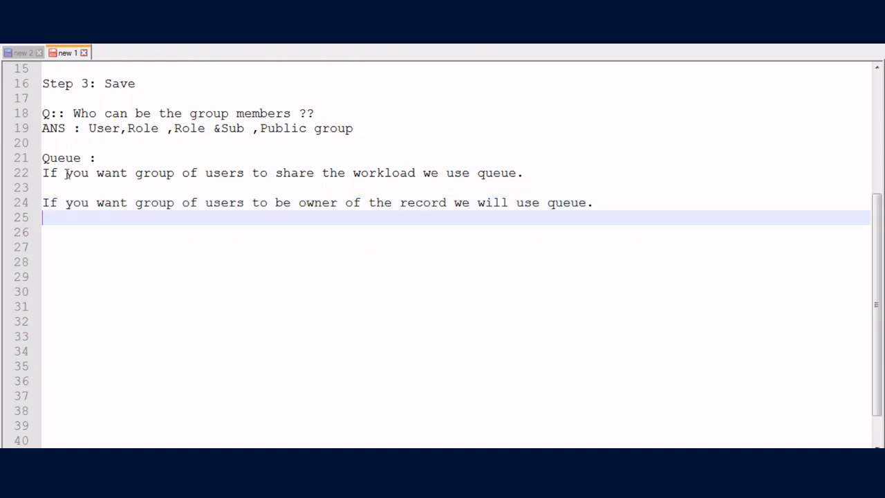
pyautogui.write('St')
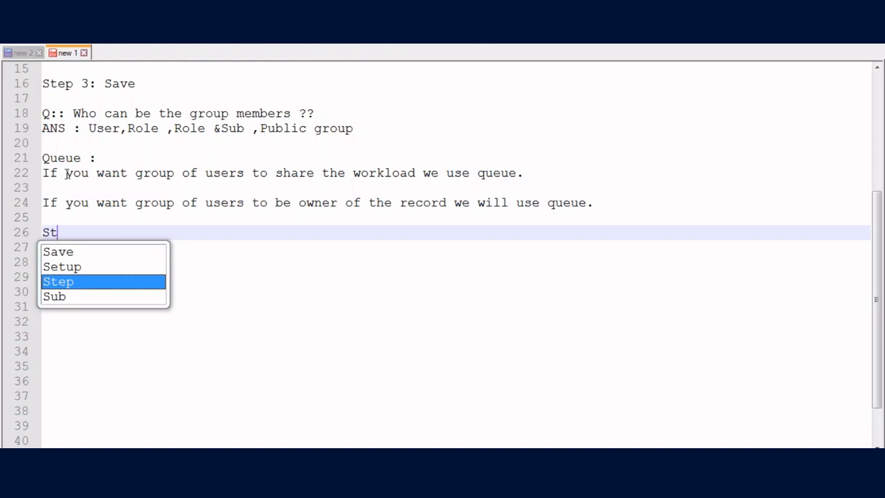
pyautogui.press('BackSpace')
pyautogui.write('etup')
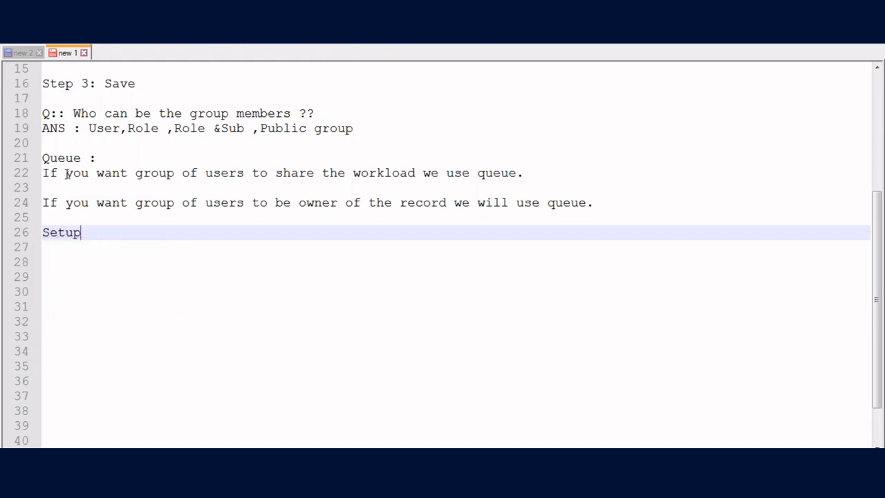
pyautogui.press('Return')
pyautogui.write('|---')
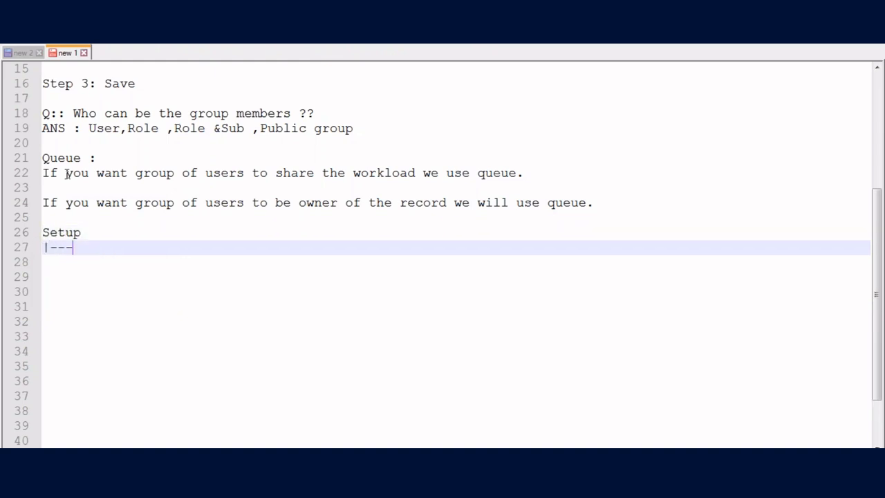
pyautogui.write('Adminster')
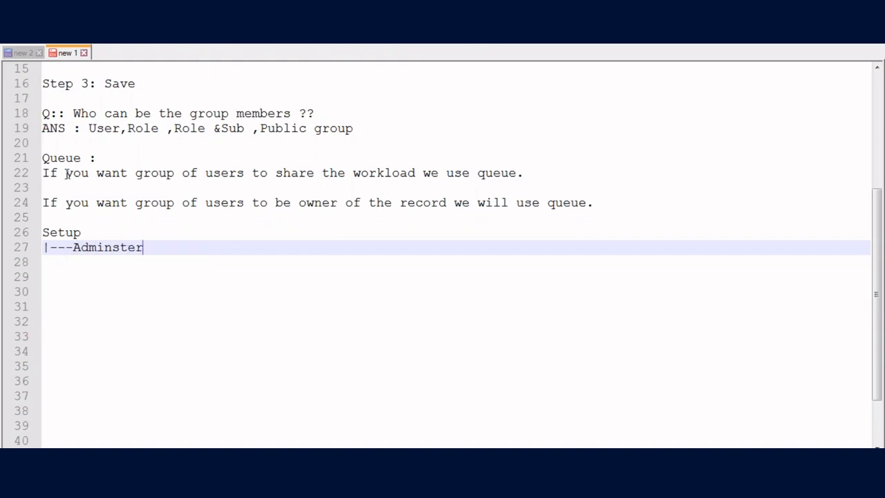
pyautogui.press('Tab')
pyautogui.press('Return')
pyautogui.press('Tab')
pyautogui.press('Tab')
# - Extend the outline with '|---Manage users', '|----Queue' and '|---New Queue' levels
pyautogui.write('|---')
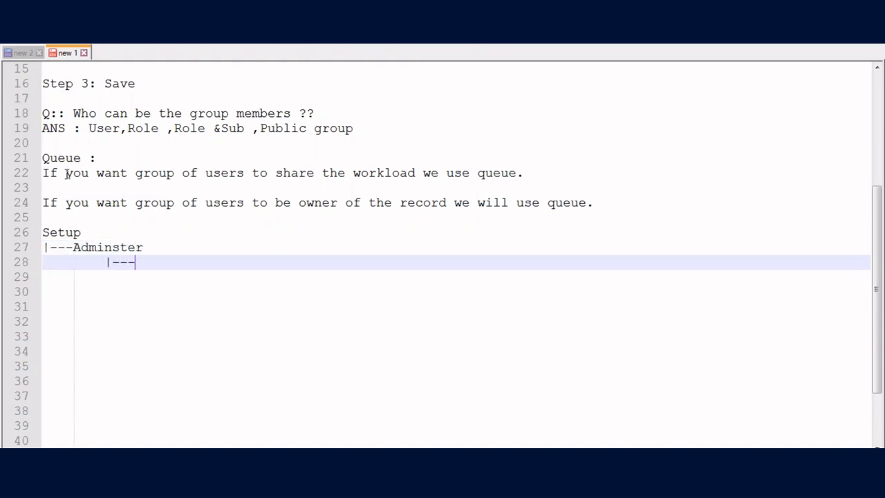
pyautogui.write('Manage user')
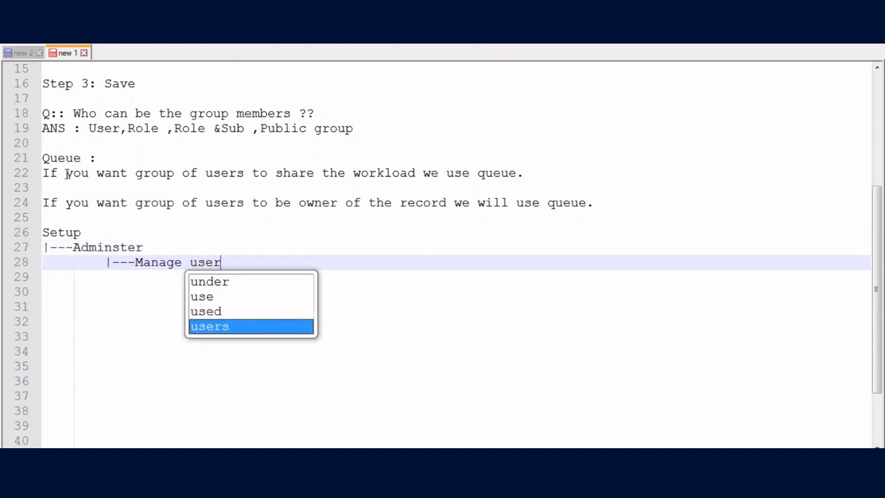
pyautogui.write('s')
pyautogui.press('Return')
pyautogui.press('Tab')
pyautogui.press('Tab')
pyautogui.press('Tab')
pyautogui.write('|')
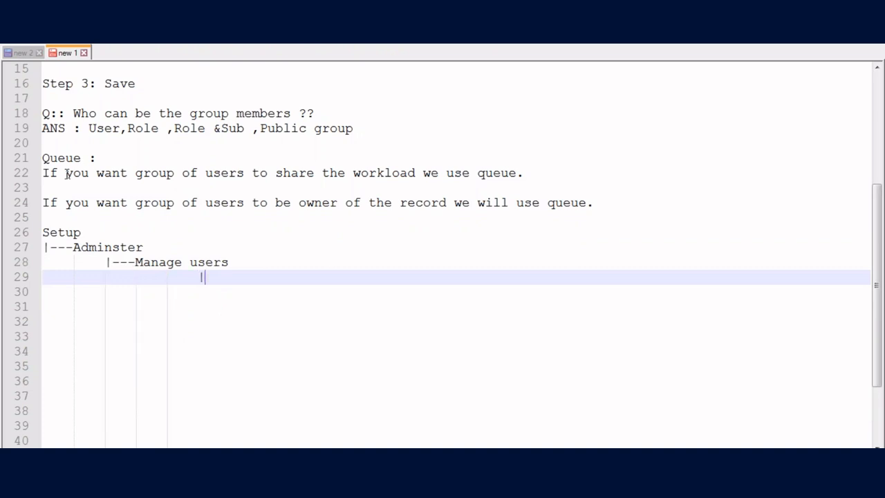
pyautogui.write('----Queue')
pyautogui.press('Return')
pyautogui.press('Tab')
pyautogui.write('|---')
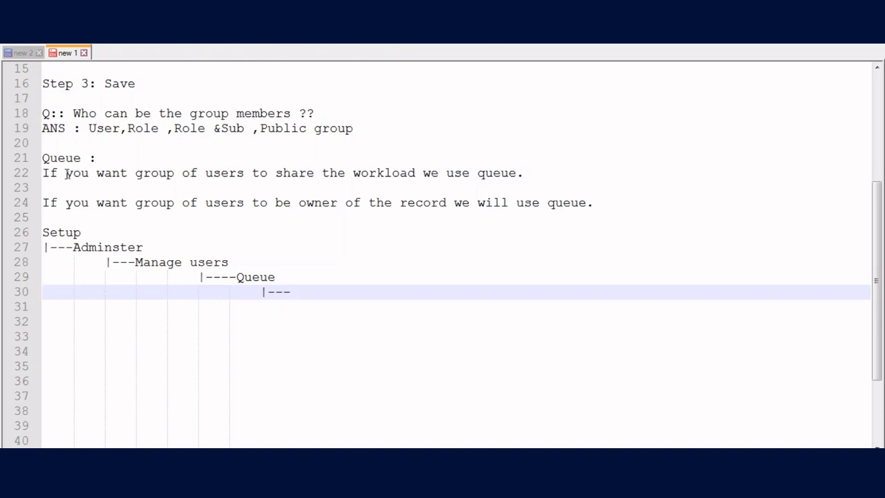
pyautogui.write('New Queue')
pyautogui.scroll(-1, 67, 174)
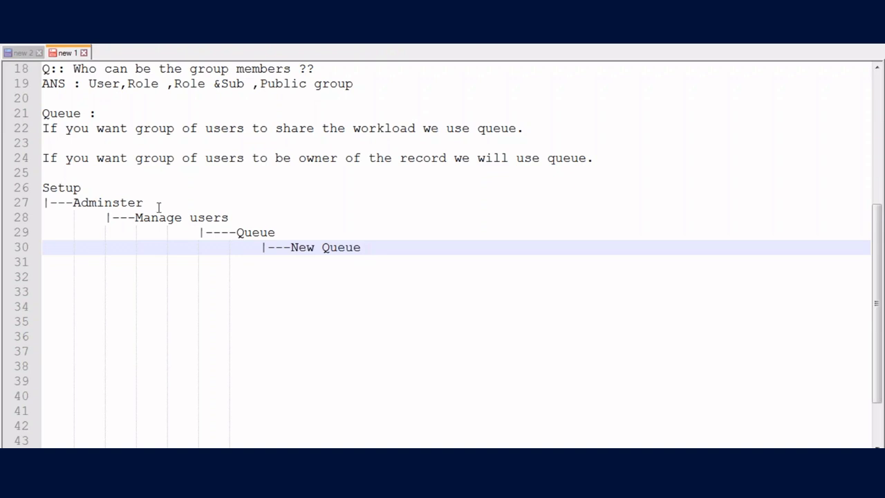
pyautogui.press('Return')
pyautogui.press('Return')
# - List the queue steps: 'Step 1: Enter Queue Name', 'Step 2: Choose the members of the queue', 'Step 3: Save'
pyautogui.press('BackSpace')
pyautogui.press('BackSpace')
pyautogui.press('BackSpace')
pyautogui.press('BackSpace')
pyautogui.press('BackSpace')
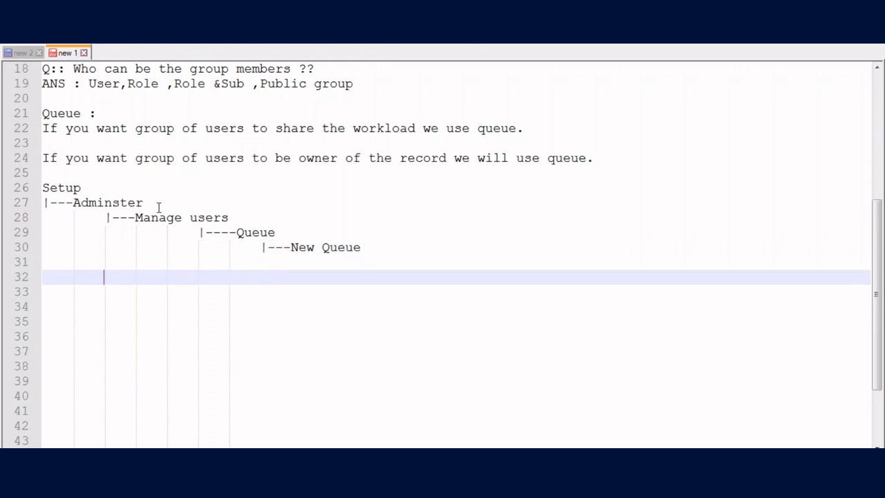
pyautogui.write('Step 1')
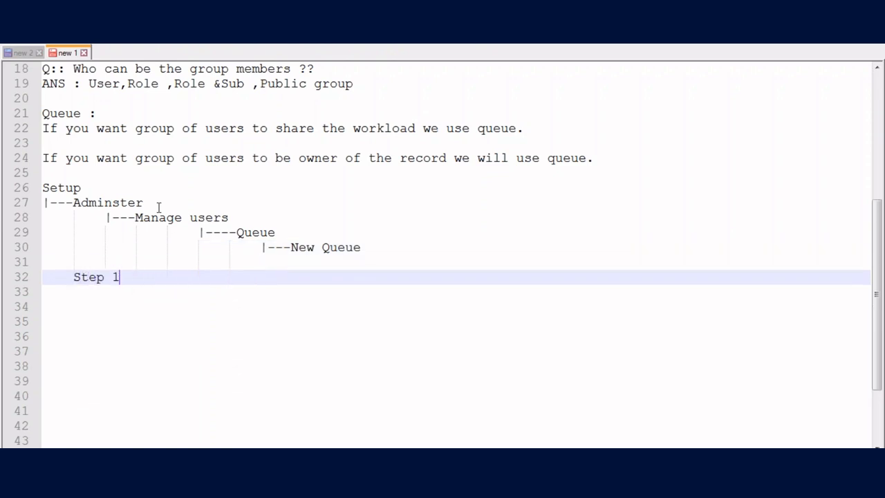
pyautogui.write(': Enter Queue Name')
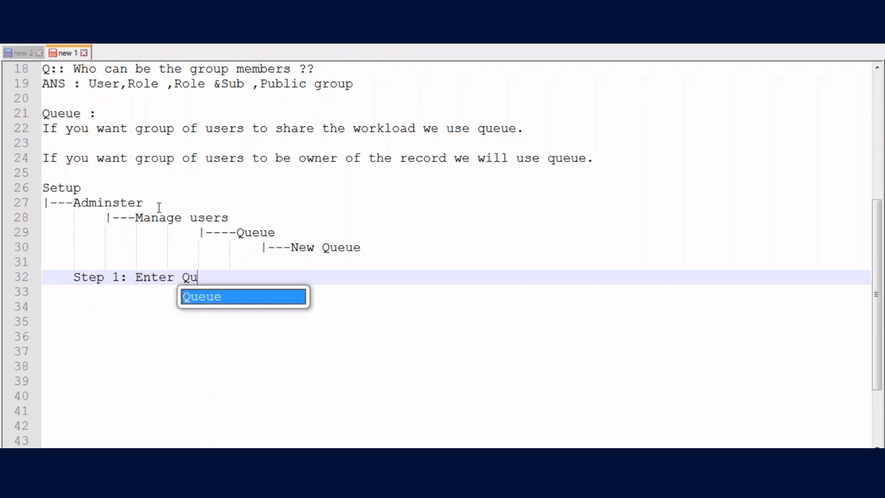
pyautogui.press('Return')
pyautogui.press('Return')
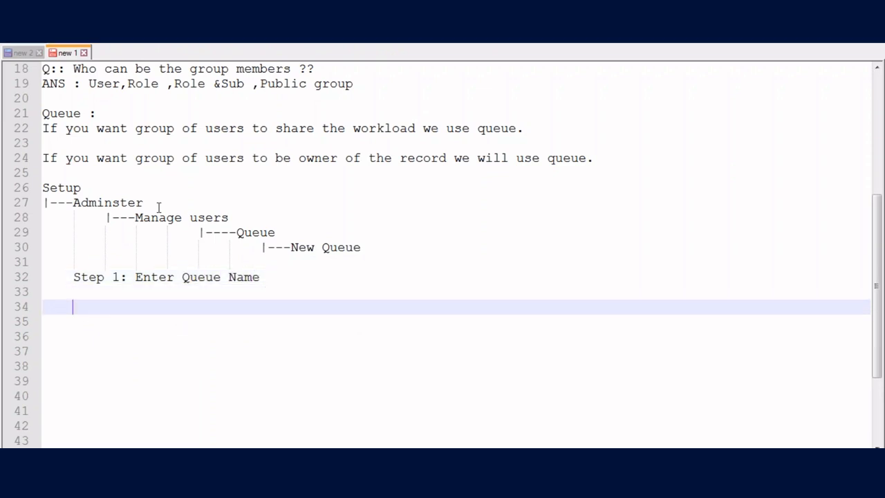
pyautogui.write('Step 2: Choos e the members of the qeu')
pyautogui.press('BackSpace')
pyautogui.press('BackSpace')
pyautogui.write('ueue')
pyautogui.press('Return')
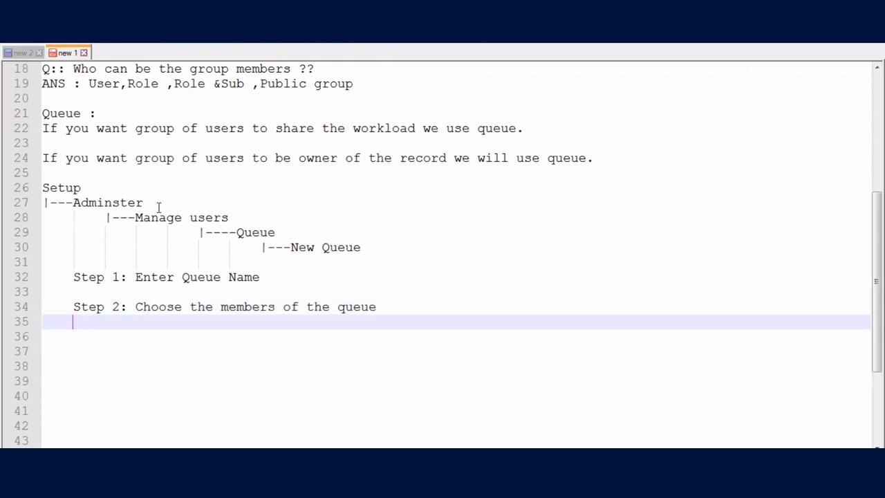
pyautogui.press('Return')
pyautogui.write('Ste p 3: Save')
# - Add the question 'Q:: Who can be members of the queue' below the steps
pyautogui.press('Return')
pyautogui.press('Return')
pyautogui.press('BackSpace')
pyautogui.write('Q:: Who ca')
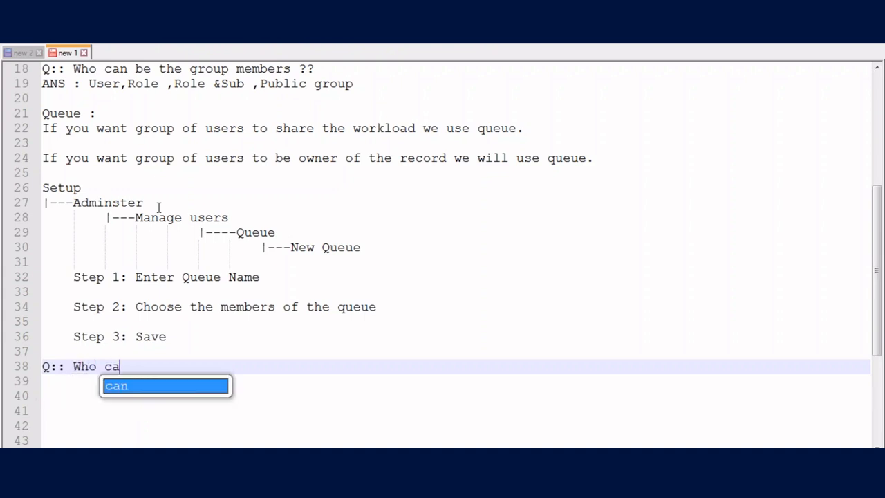
pyautogui.write('n be memb')
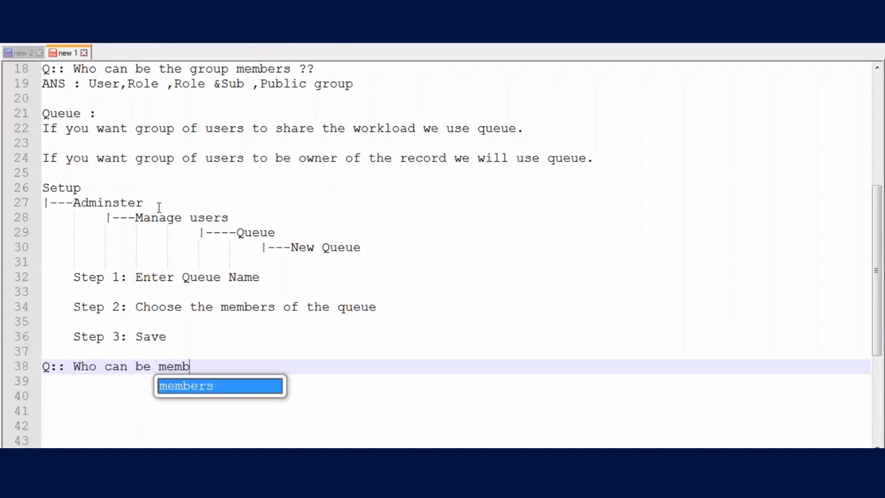
pyautogui.write('ers of the queue')
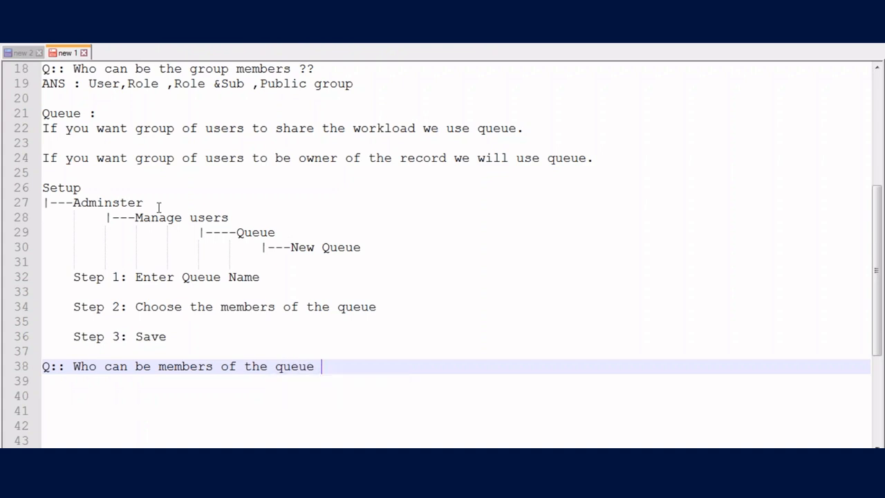
# - Answer on an indented line below: 'User, Role ,Role&Sub ,public Group'
pyautogui.press('Return')
pyautogui.press('Tab')
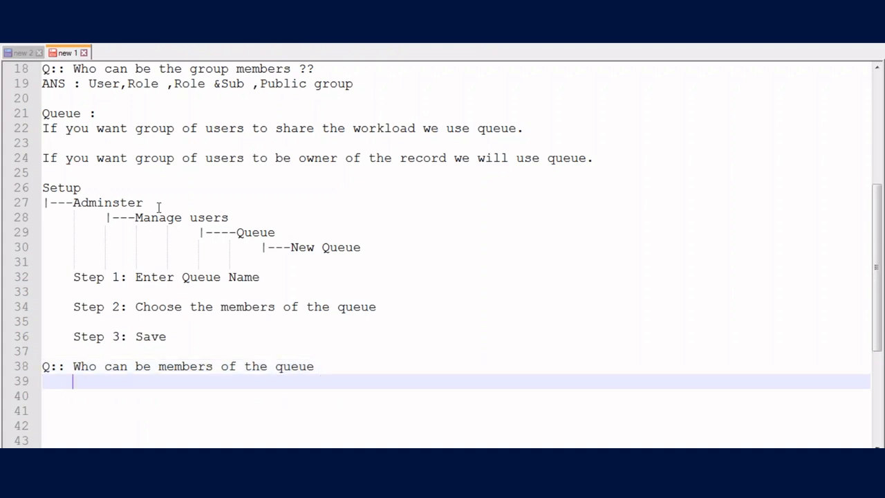
pyautogui.write('User, Role ,Role')
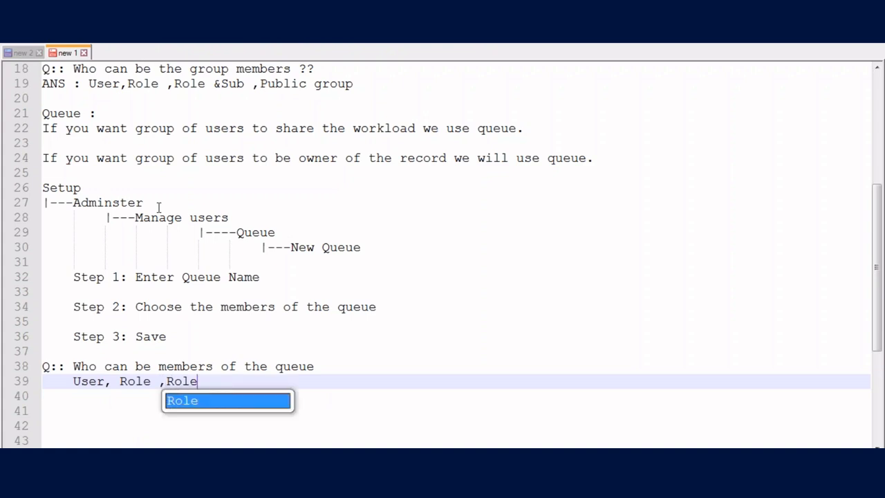
pyautogui.write('&Sub *')
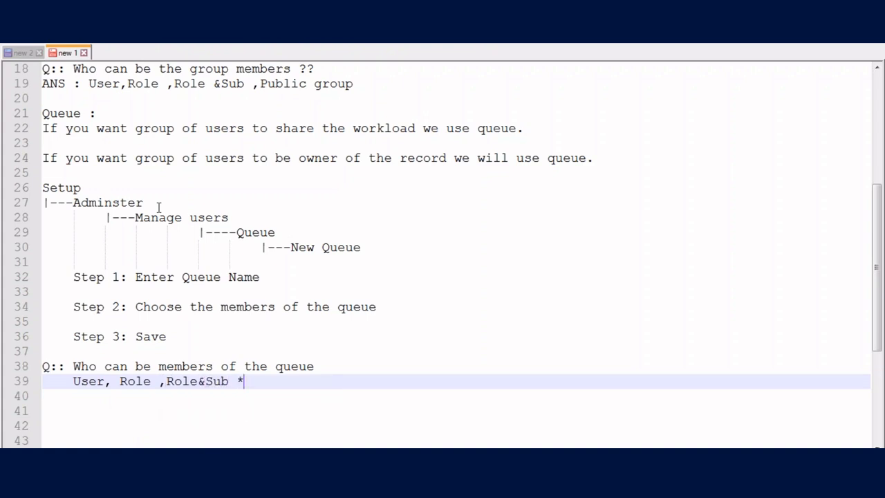
pyautogui.press('BackSpace')
pyautogui.write('&')
pyautogui.press('BackSpace')
pyautogui.write(',public Group')
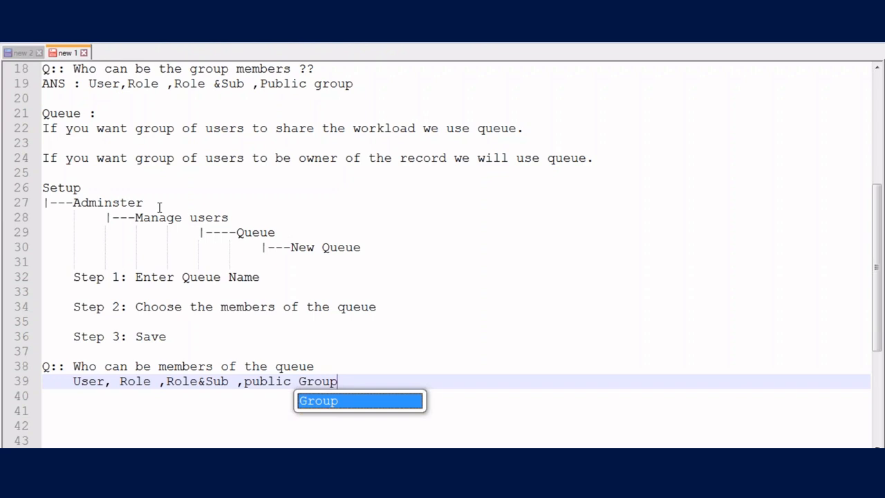
# - Begin saving the notes via File > Save, then cancel the Save As dialog
pyautogui.click(14, 41)
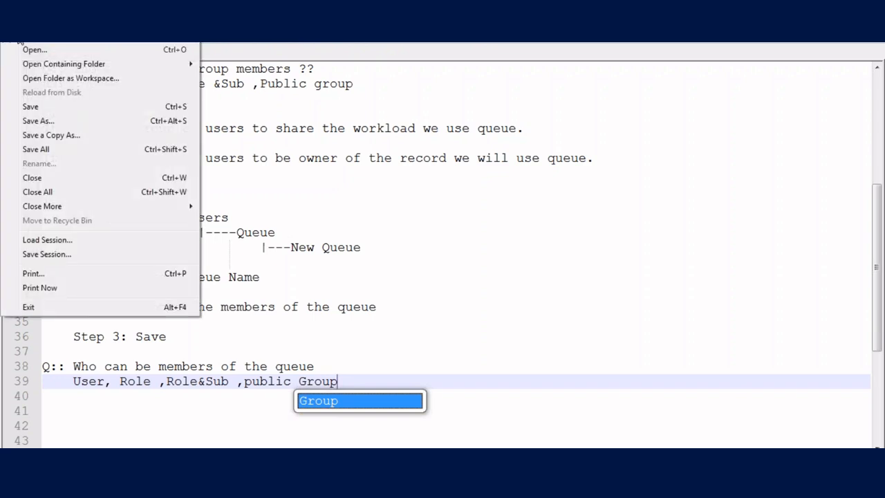
pyautogui.click(35, 108)
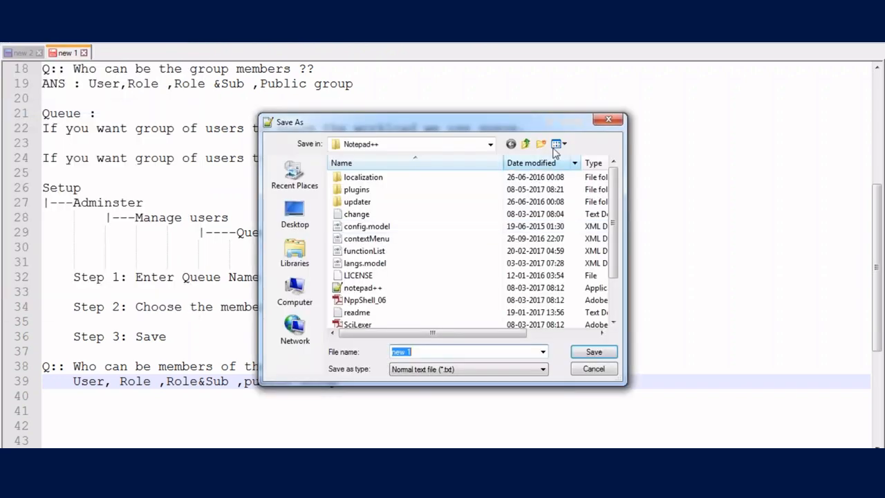
pyautogui.click(608, 119)
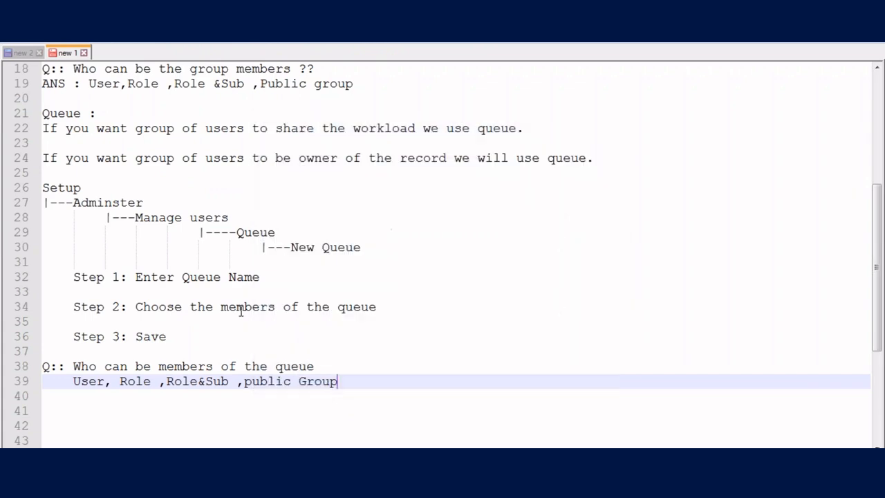
# - Close the new 1 and new 2 documents, discarding changes in both
pyautogui.click(83, 52)
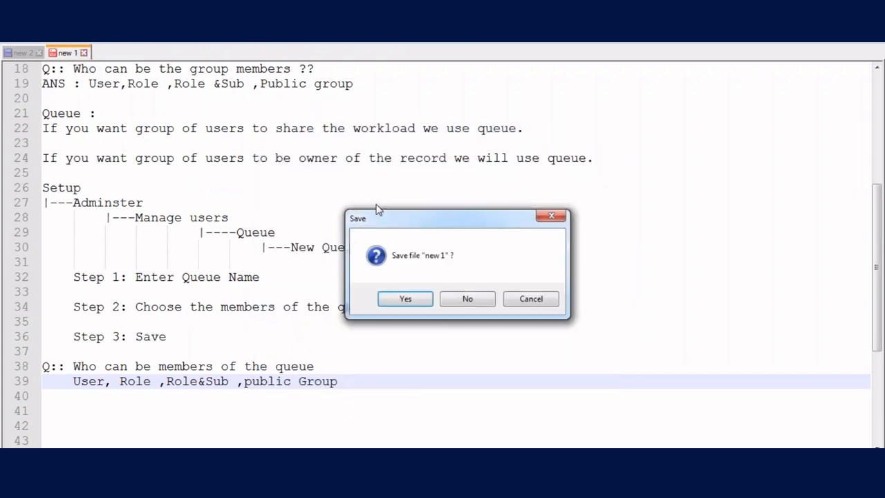
pyautogui.click(453, 303)
pyautogui.click(40, 53)
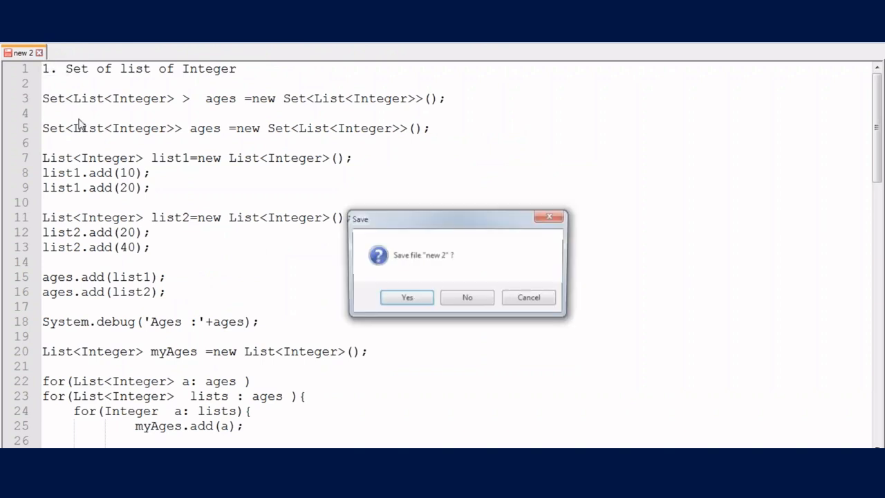
pyautogui.click(473, 304)
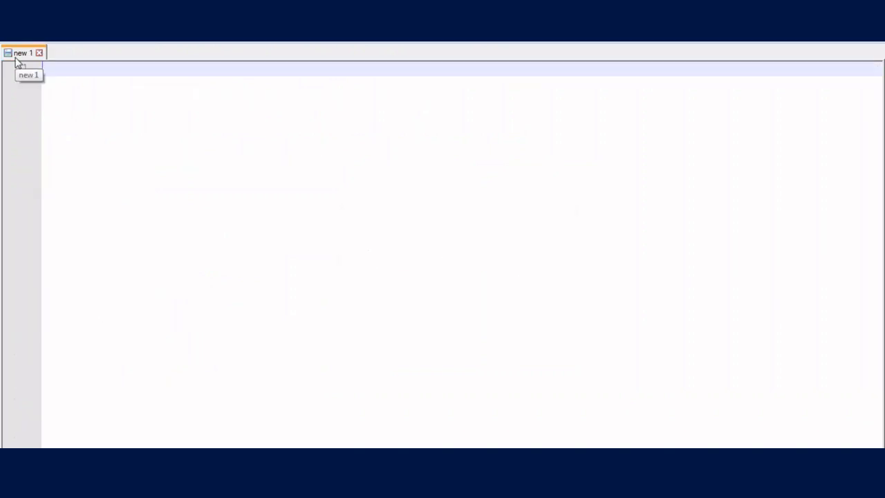
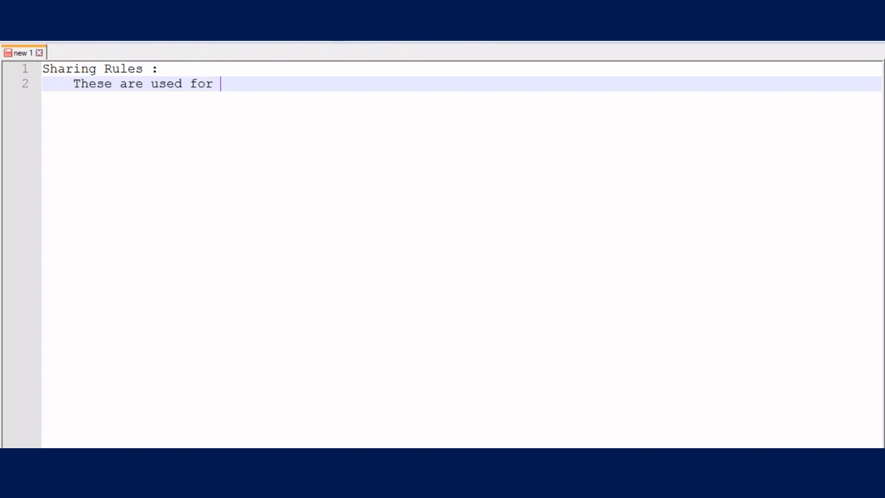
# - Extend the indented 'These are used for' line with the text 'or granat'
pyautogui.write('nat')
# - Continue the definition with 'granting extra set of permissions', fixing typos along the way
pyautogui.press('BackSpace')
pyautogui.press('BackSpace')
pyautogui.write('ting ex')
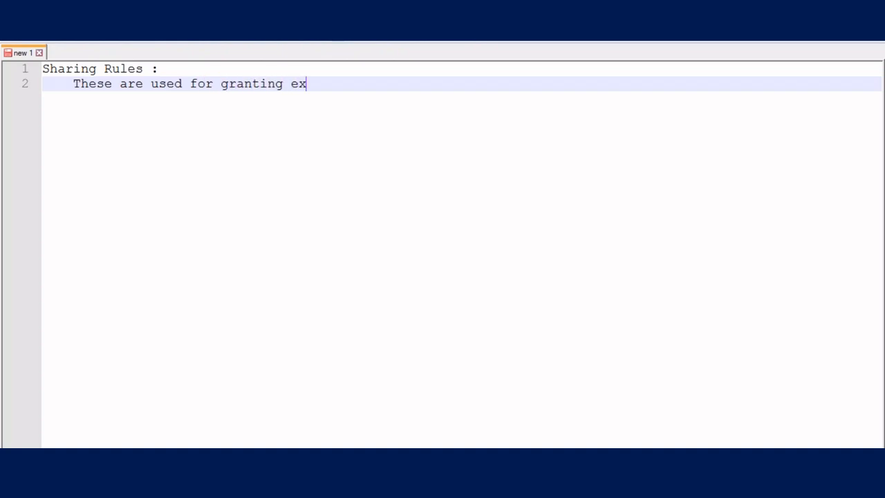
pyautogui.write('taa')
pyautogui.press('BackSpace')
pyautogui.press('BackSpace')
pyautogui.write('r')
pyautogui.press('BackSpace')
pyautogui.press('BackSpace')
pyautogui.write('ra set f')
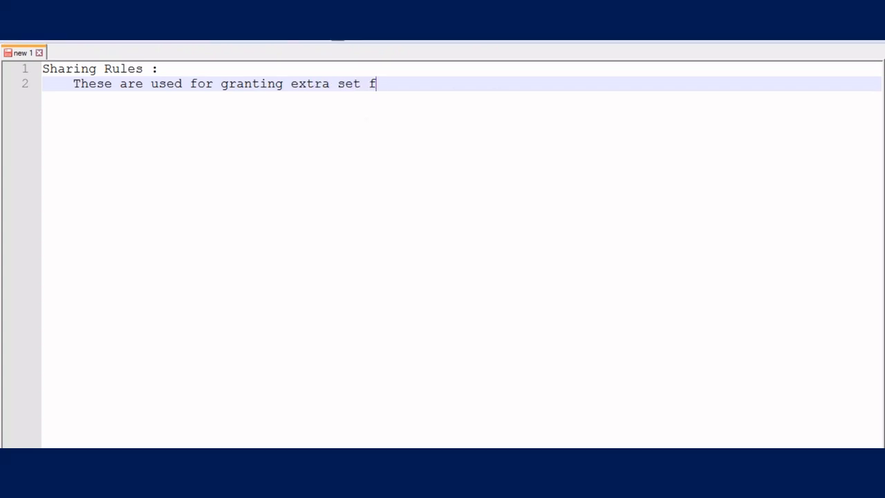
pyautogui.press('BackSpace')
pyautogui.write('p')
pyautogui.press('BackSpace')
pyautogui.write('of permissions ')
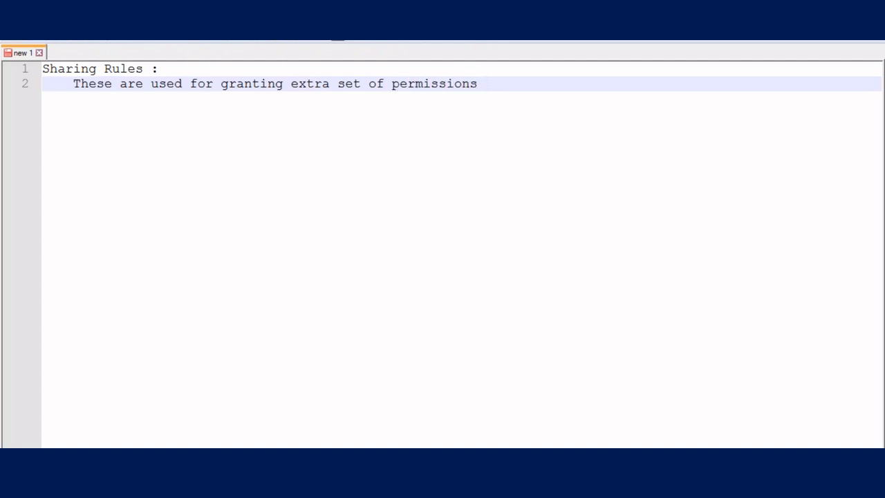
pyautogui.write('of')
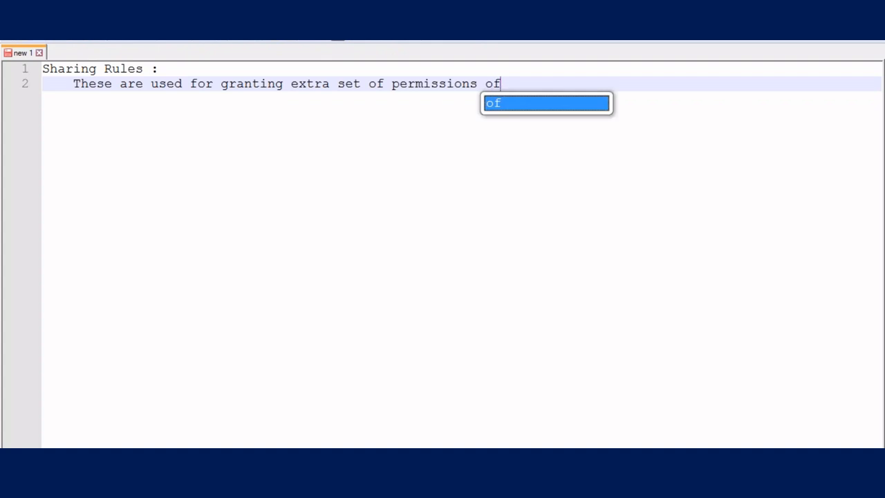
# - Add 'apart from what user is able to access' to the definition sentence
pyautogui.press('BackSpace')
pyautogui.press('BackSpace')
pyautogui.write('fo')
pyautogui.press('BackSpace')
pyautogui.press('BackSpace')
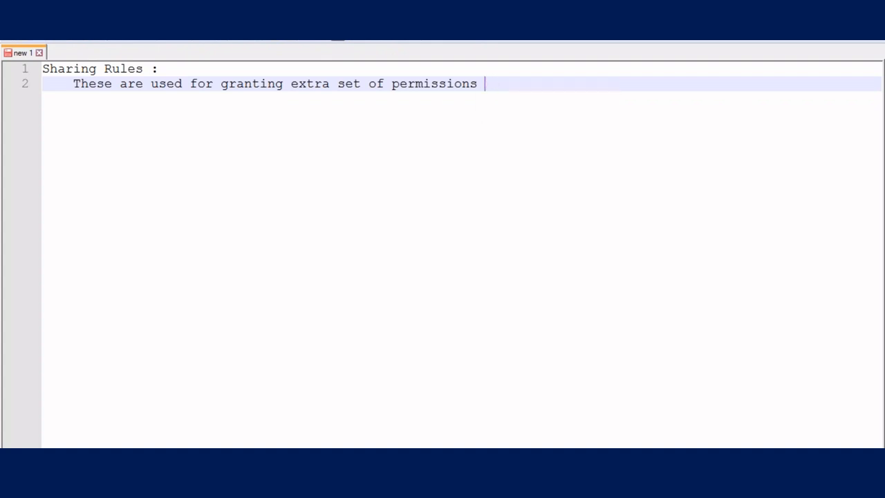
pyautogui.write('apart f')
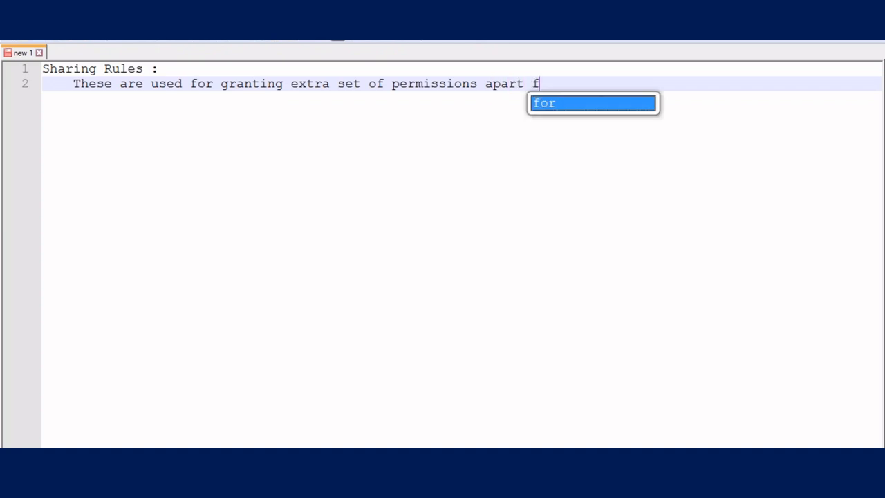
pyautogui.write('rom what user s')
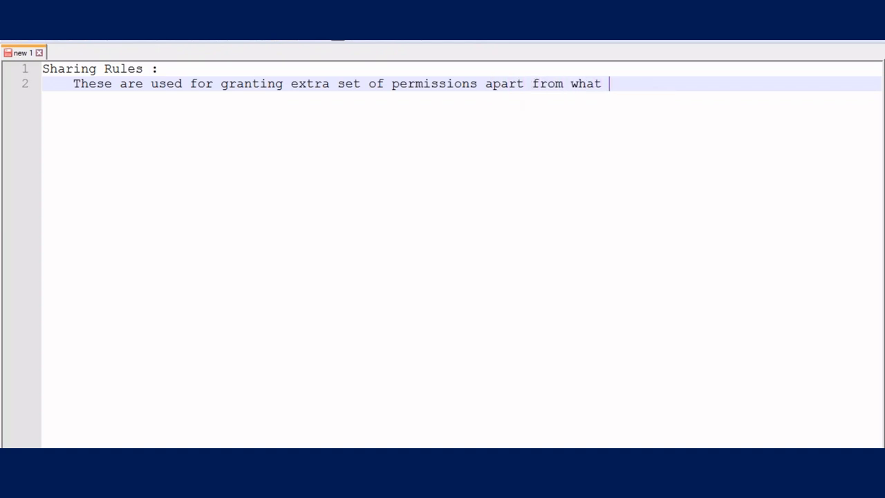
pyautogui.press('Escape')
pyautogui.press('BackSpace')
pyautogui.write('is abel t')
pyautogui.press('BackSpace')
pyautogui.press('BackSpace')
pyautogui.press('BackSpace')
pyautogui.press('BackSpace')
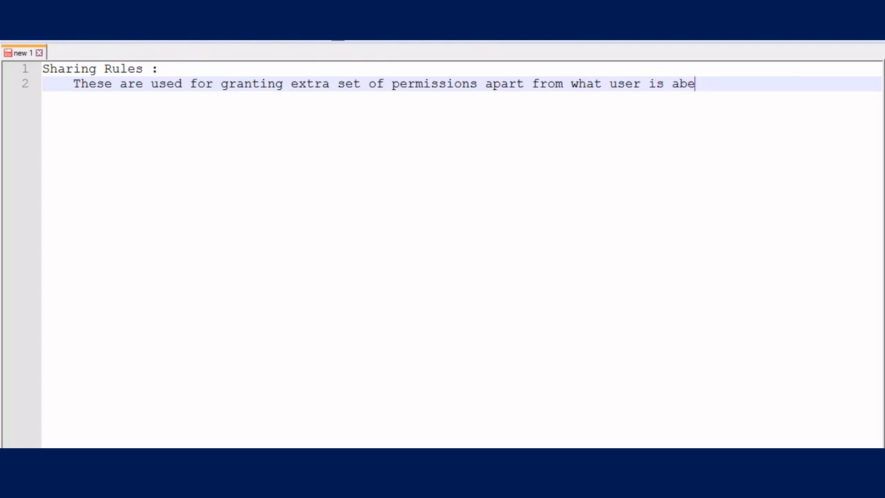
pyautogui.write('le to access .')
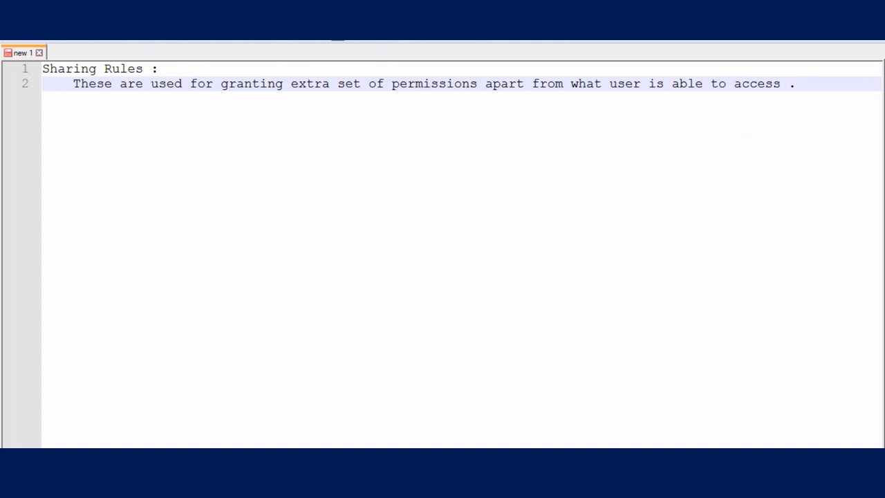
# - End the sentence with 'due to owd' and start the list with '1.Owner based Sharing'
pyautogui.press('BackSpace')
pyautogui.write('due t')
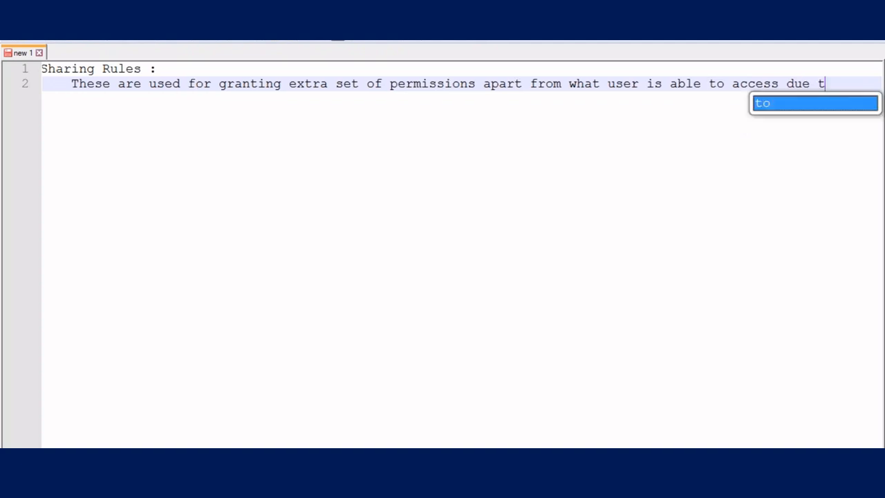
pyautogui.write('o')
pyautogui.press('Return')
pyautogui.write('owd')
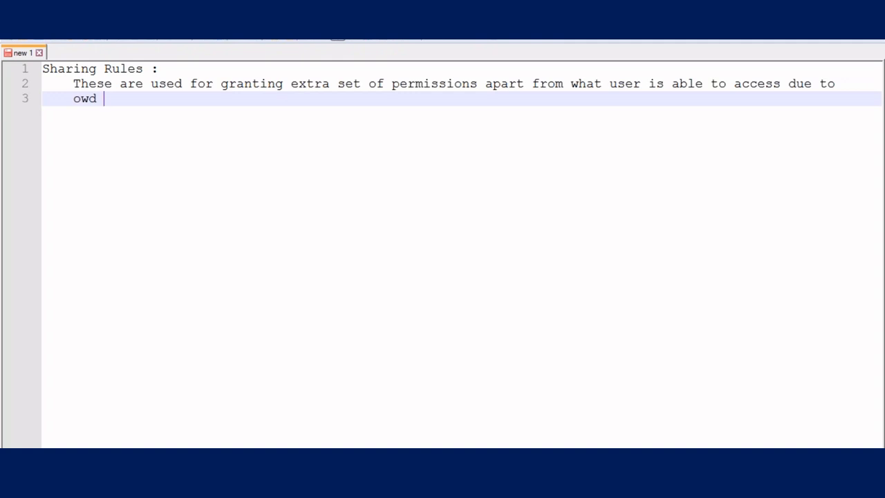
pyautogui.press('Return')
pyautogui.press('Return')
pyautogui.write('1.')
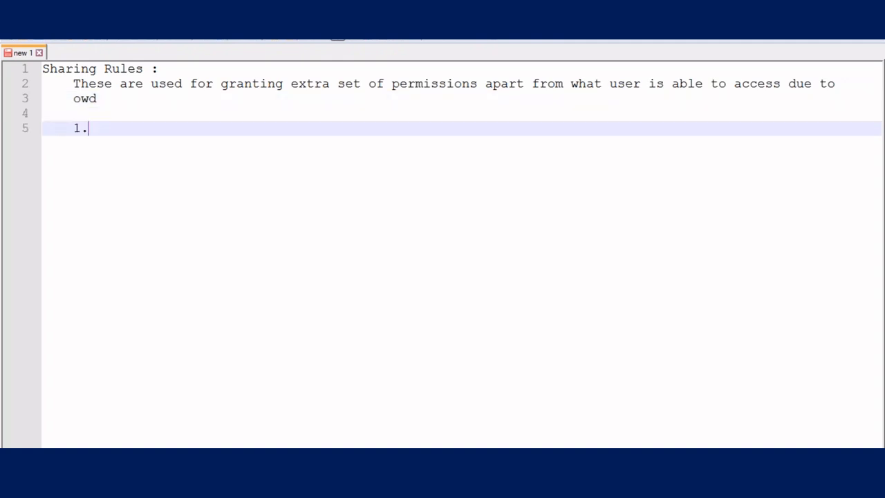
pyautogui.write('Owner based Sharing')
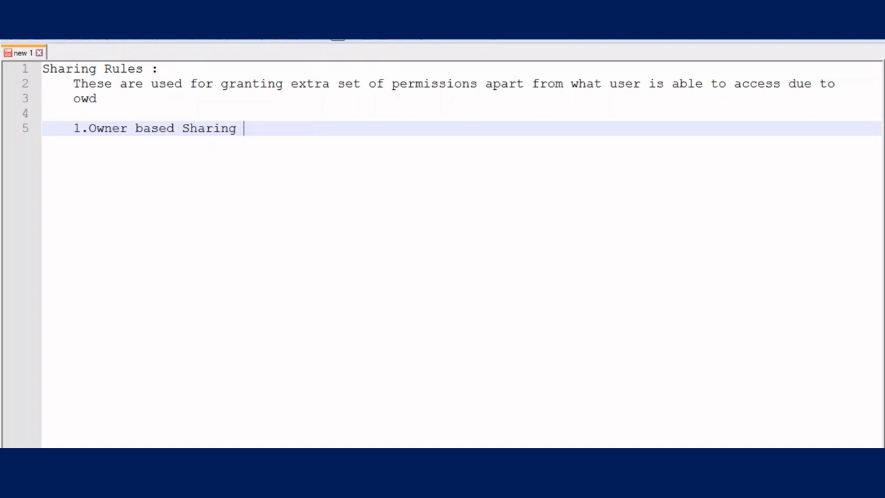
# - Add list item '2. Criteria based Sharing' two lines below the first
pyautogui.press('Return')
pyautogui.press('Return')
pyautogui.write('2. Critera')
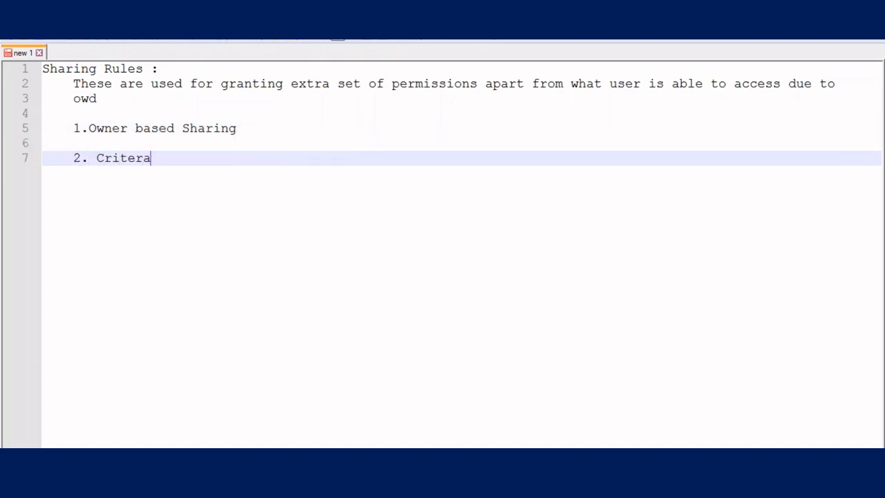
pyautogui.press('BackSpace')
pyautogui.write('ia bse')
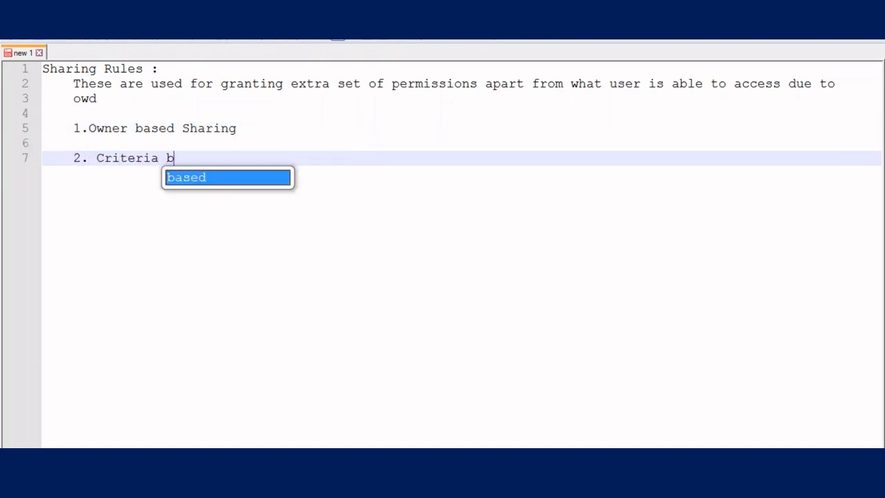
pyautogui.press('BackSpace')
pyautogui.press('BackSpace')
pyautogui.write('ased Sharing')
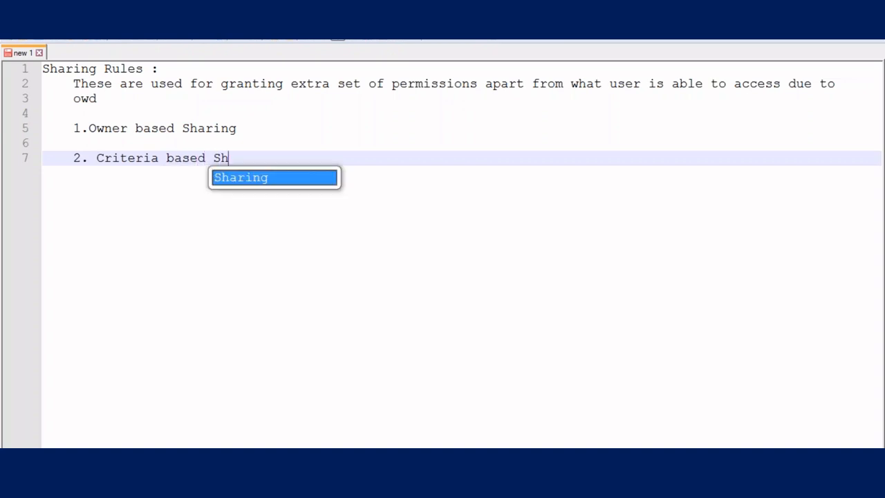
# - Add list items '3. Manual Sharing Rule' and '4. Apex based Sharing Rule'
pyautogui.press('Return')
pyautogui.press('Return')
pyautogui.write('3. M')
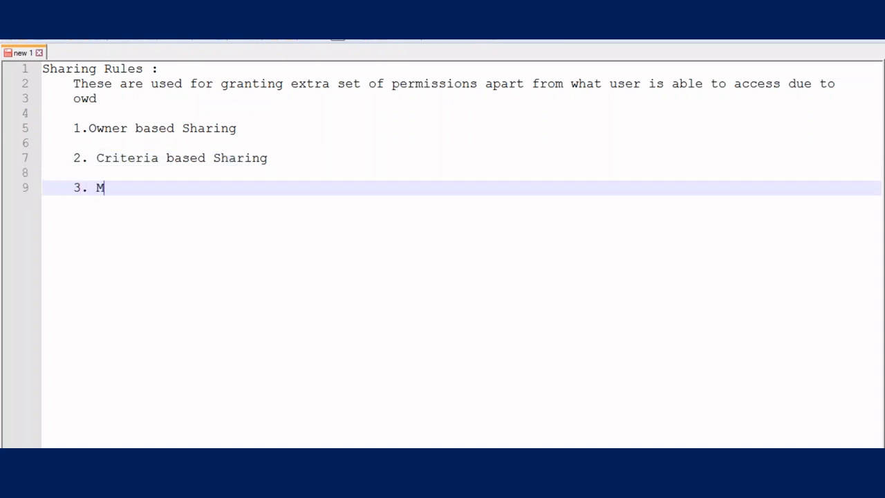
pyautogui.write('anual Shari')
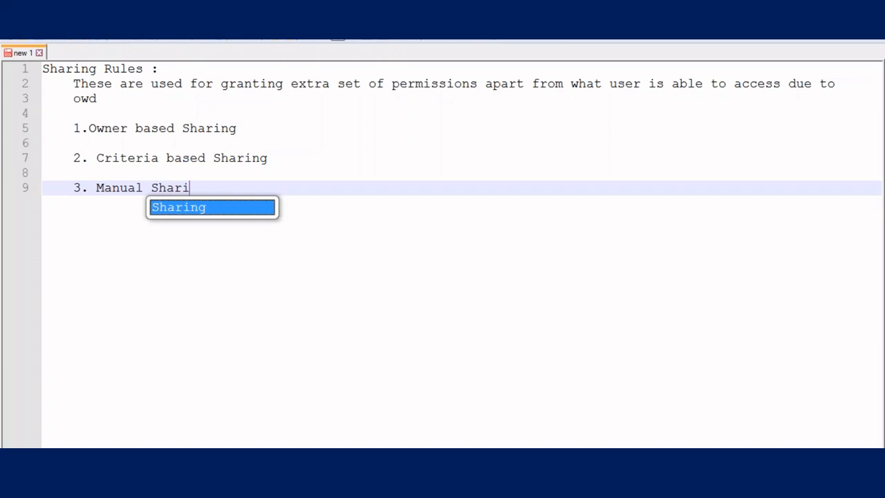
pyautogui.write('ng Rule')
pyautogui.press('Return')
pyautogui.press('Return')
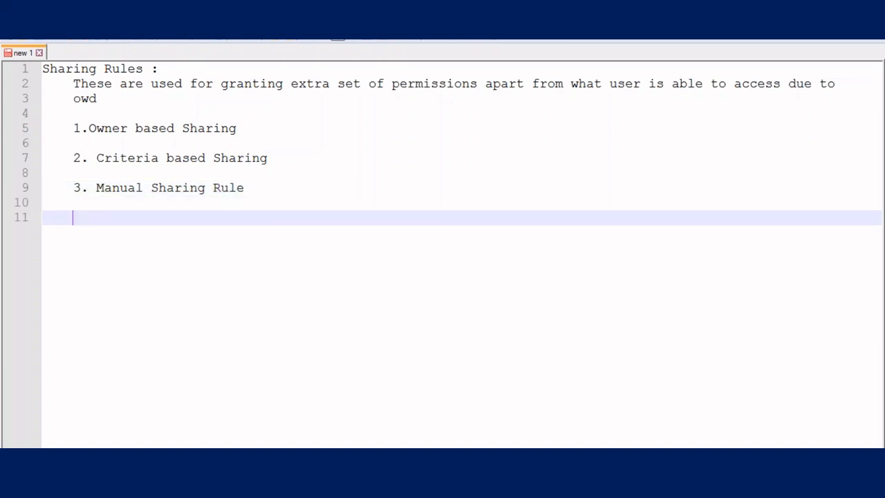
pyautogui.write('4. Apex basd')
pyautogui.press('BackSpace')
pyautogui.press('BackSpace')
pyautogui.write('ed ')
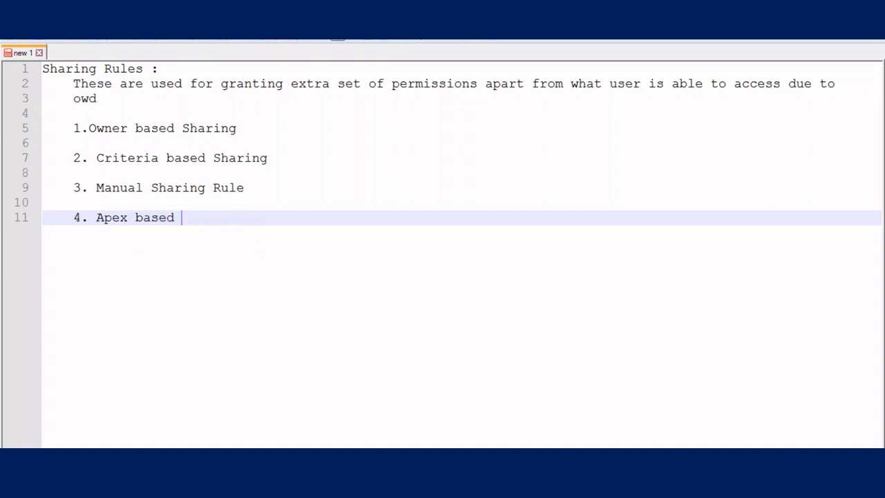
pyautogui.write('Shar')
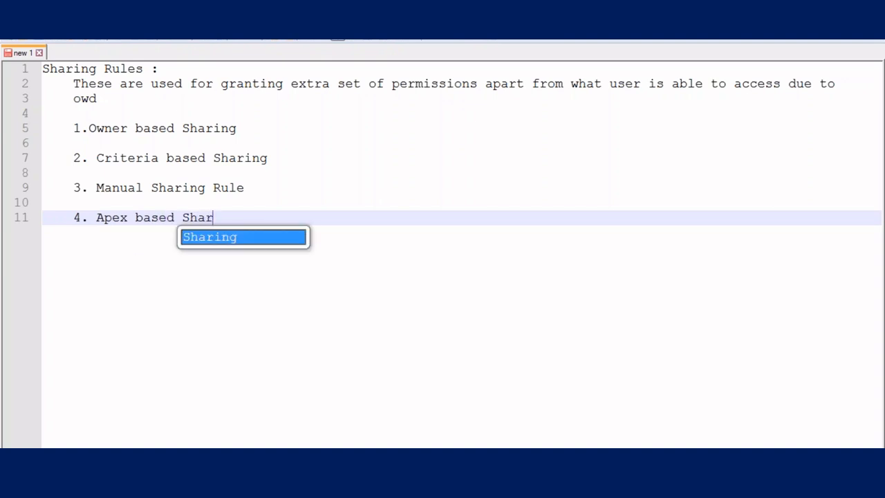
pyautogui.write('ing Rule')
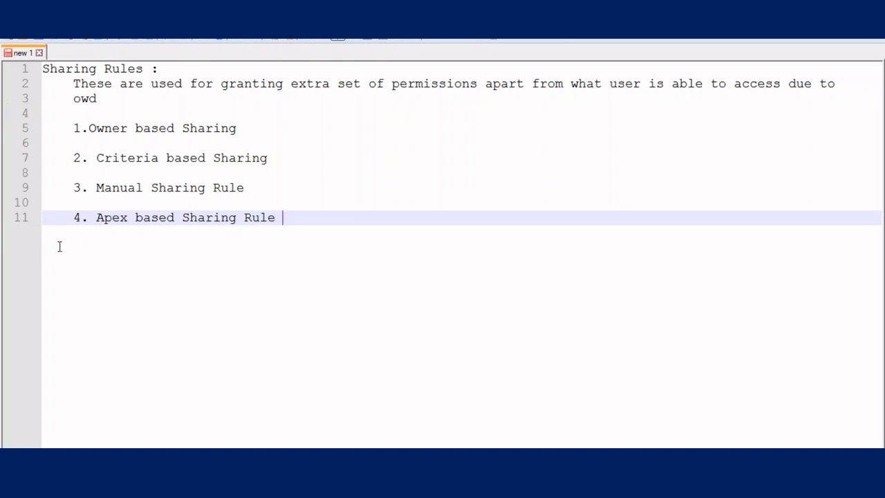
pyautogui.press('Return')
# - Add an unindented row of '=' signs and the heading 'Criteria Based Sharing Rules :'
pyautogui.press('BackSpace')
pyautogui.write('=')
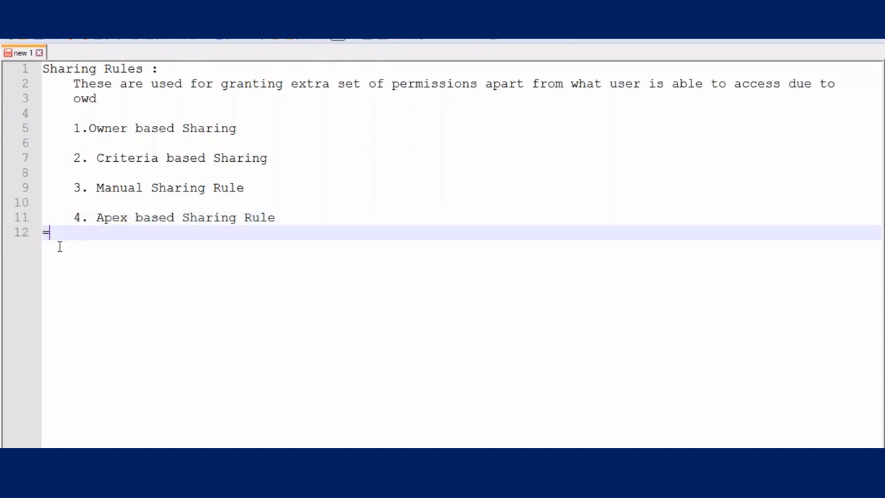
pyautogui.write('===========================================')
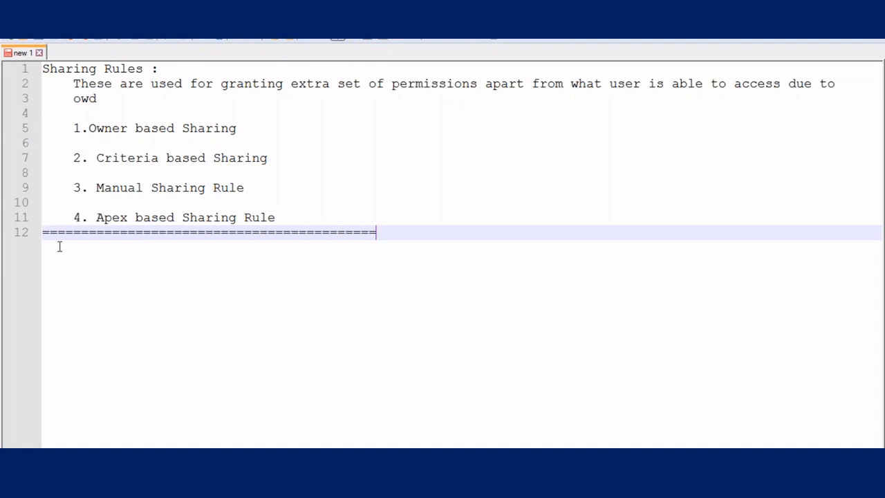
pyautogui.write('====================================================')
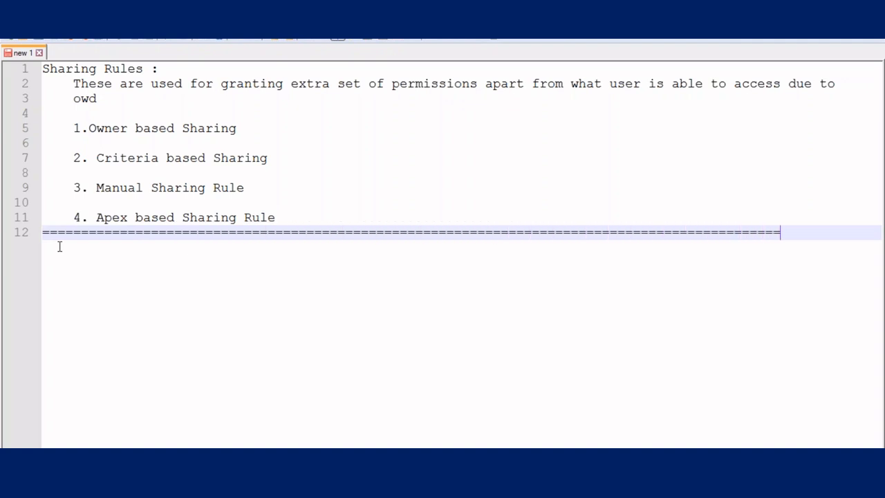
pyautogui.press('Return')
pyautogui.write('Criter')
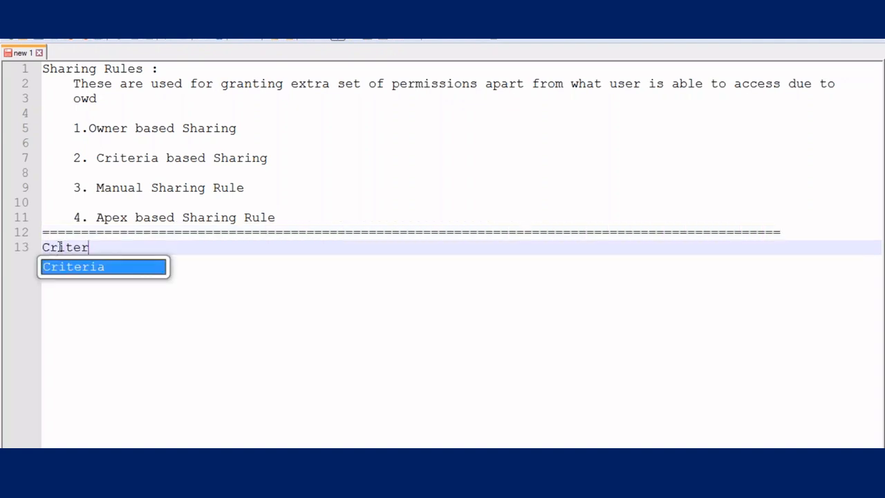
pyautogui.write('ia Based ')
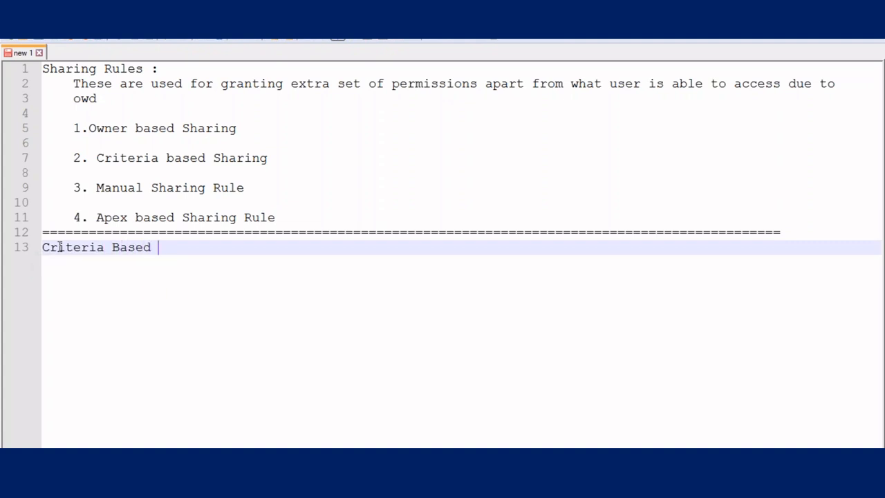
pyautogui.write('Sharing Rules :')
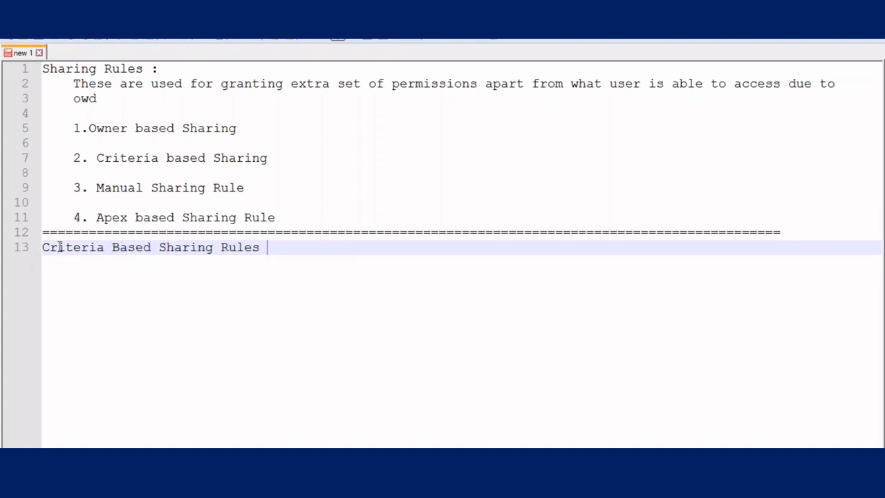
# - Add a 'Customer :' line with 'Nam' begun on the line below it
pyautogui.press('Return')
pyautogui.press('Return')
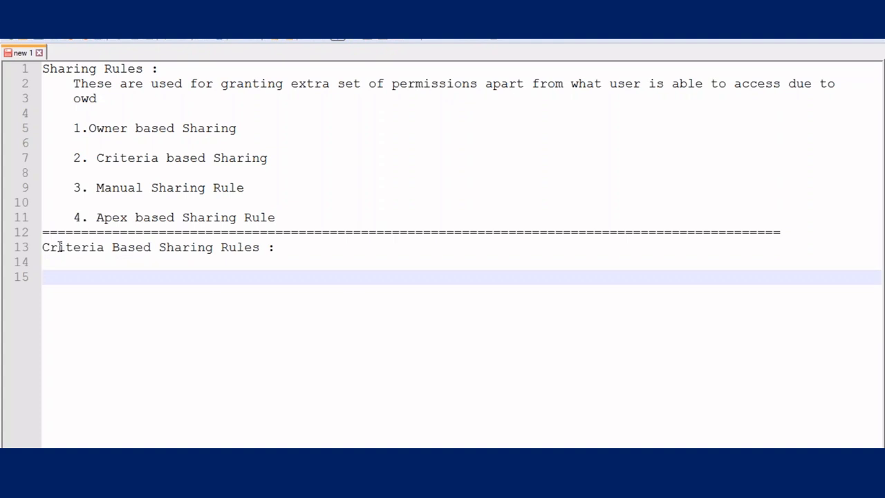
pyautogui.write('Customer :')
pyautogui.press('Return')
pyautogui.write('Nam')
pyautogui.press('Tab')
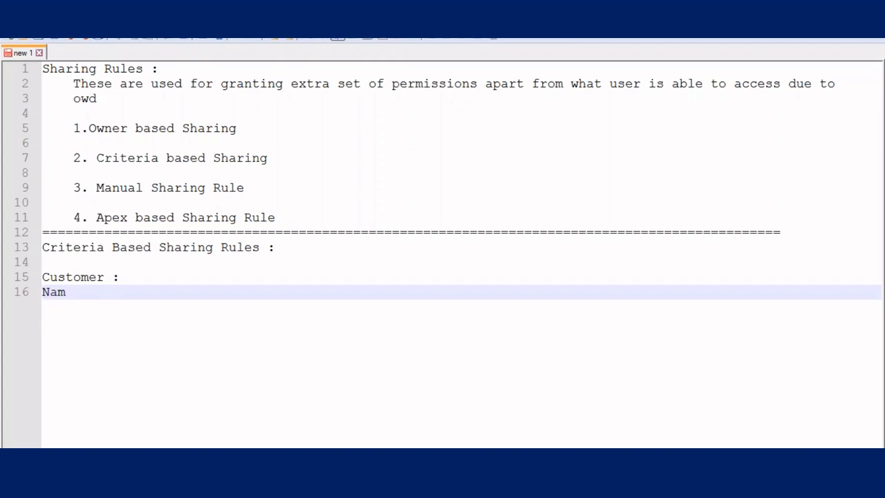
# - Load the Customers 'All' view in Salesforce, listing all 8 customer records
pyautogui.click(168, 460)
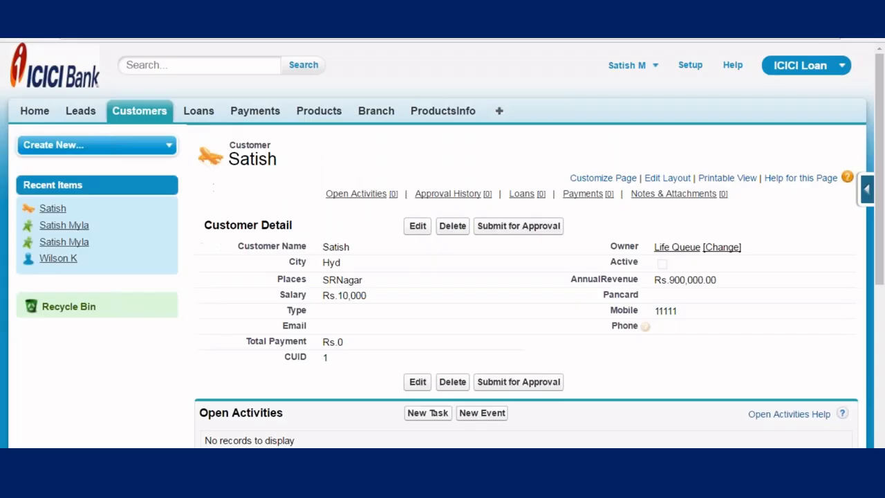
pyautogui.click(134, 114)
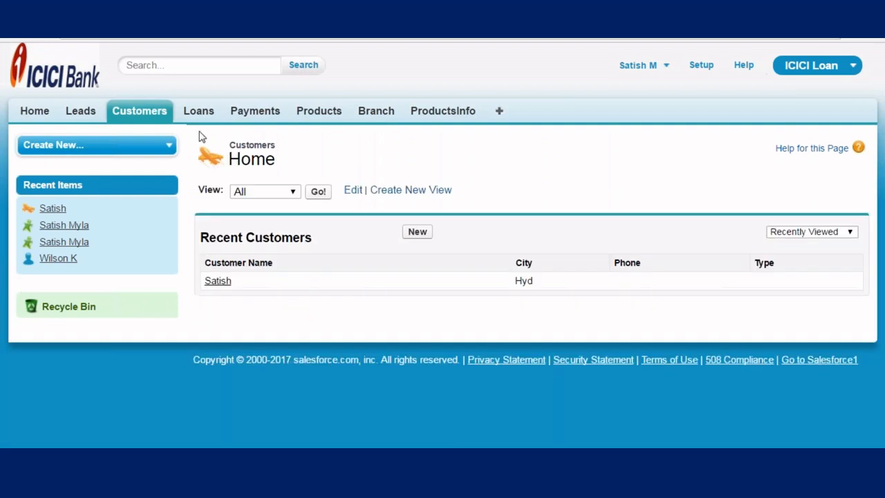
pyautogui.click(318, 191)
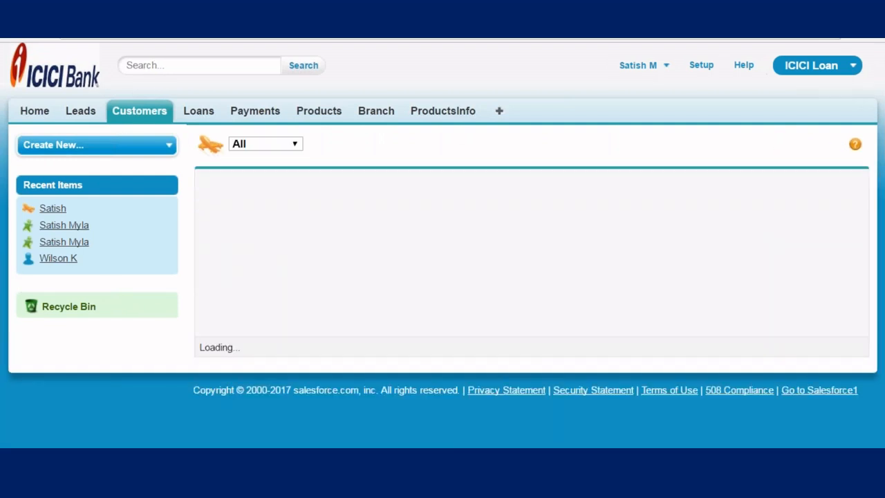
pyautogui.scroll(-2, 304, 200)
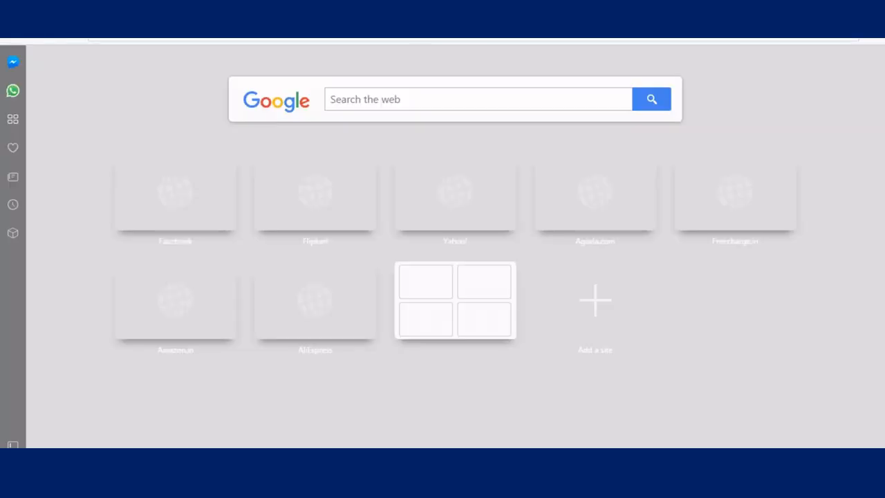
# - Log in at login.salesforce.com as the second test user with their saved username and password
pyautogui.write('login')
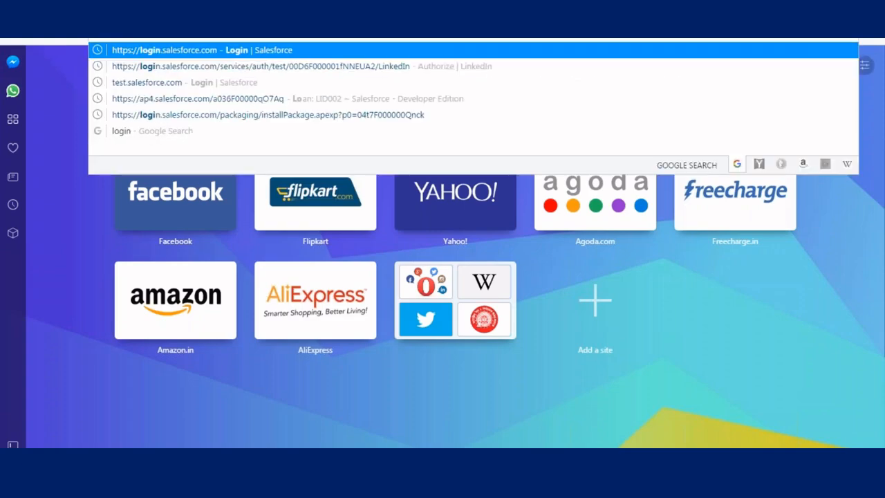
pyautogui.press('Return')
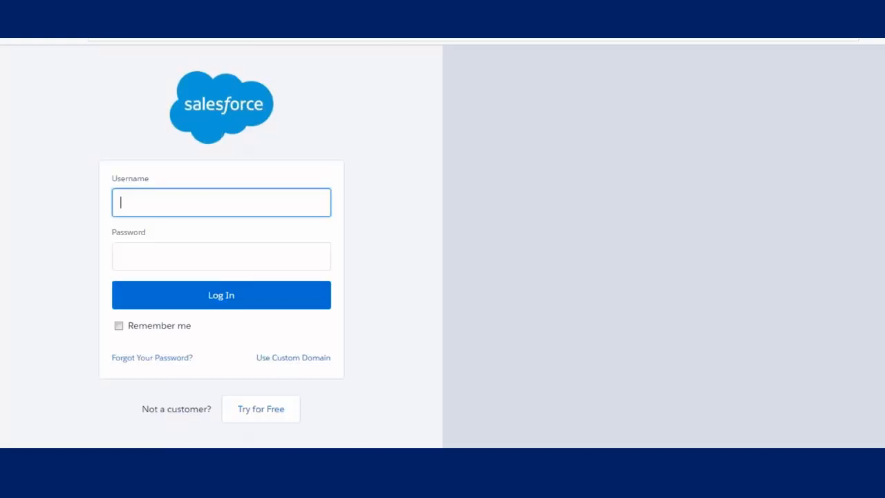
pyautogui.write('wls')
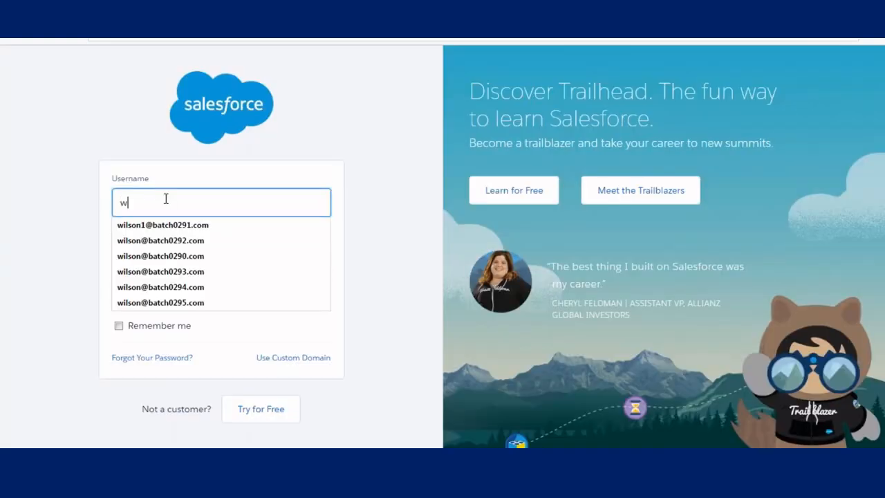
pyautogui.press('BackSpace')
pyautogui.press('BackSpace')
pyautogui.write('ils')
pyautogui.click(161, 287)
pyautogui.press('Tab')
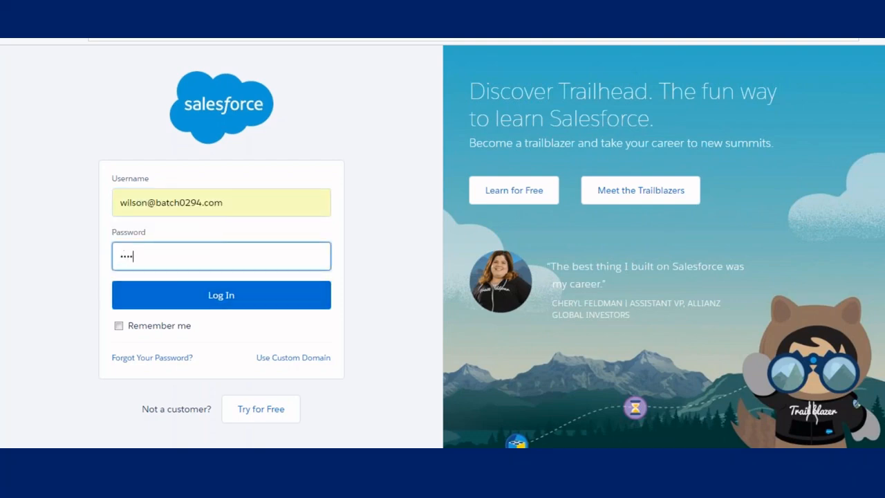
pyautogui.press('Return')
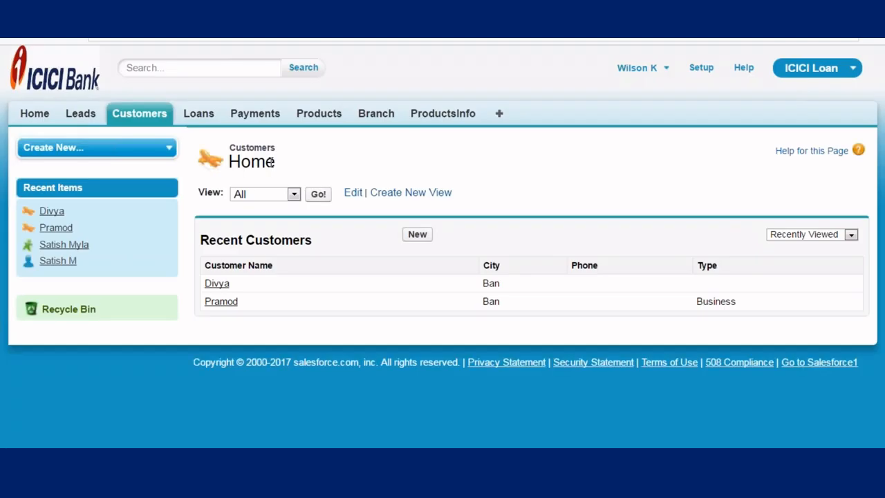
# - Load the second user's Customers 'All' view showing the same 8 records, then open Setup in a new tab
pyautogui.click(321, 195)
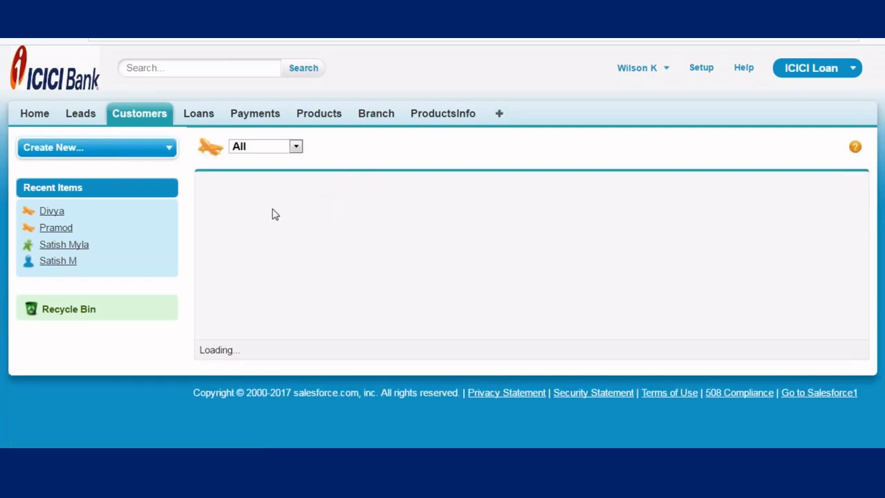
pyautogui.scroll(-2, 269, 153)
pyautogui.scroll(2, 288, 231)
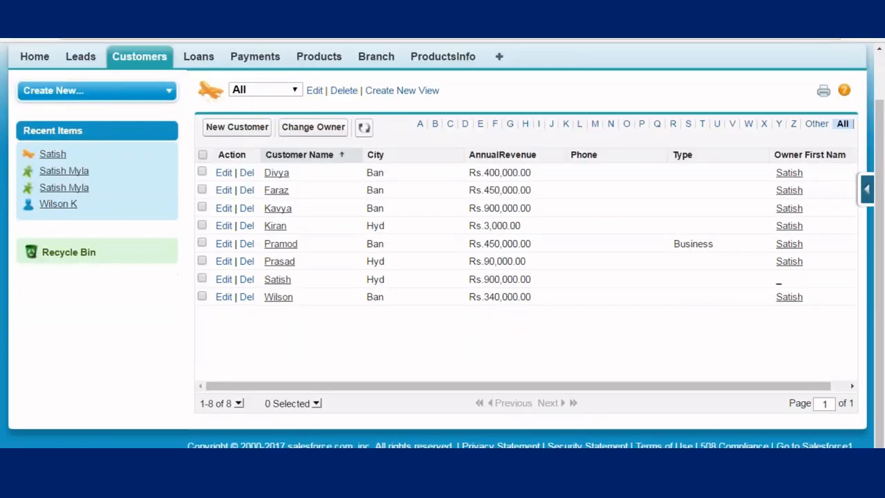
pyautogui.scroll(2, 686, 68)
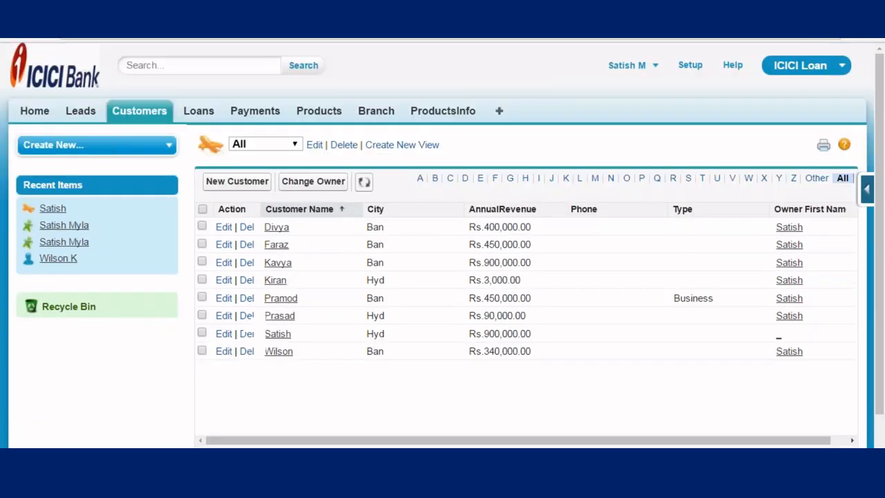
pyautogui.rightClick(693, 67)
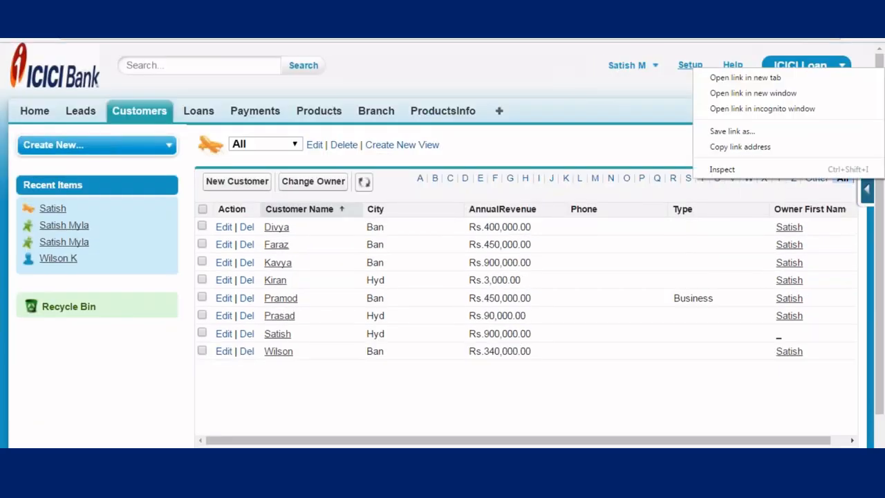
pyautogui.click(717, 78)
# - Set the Customer object's organization-wide default access to Private in Sharing Settings and save
pyautogui.hotkey('ctrl', 'Tab')
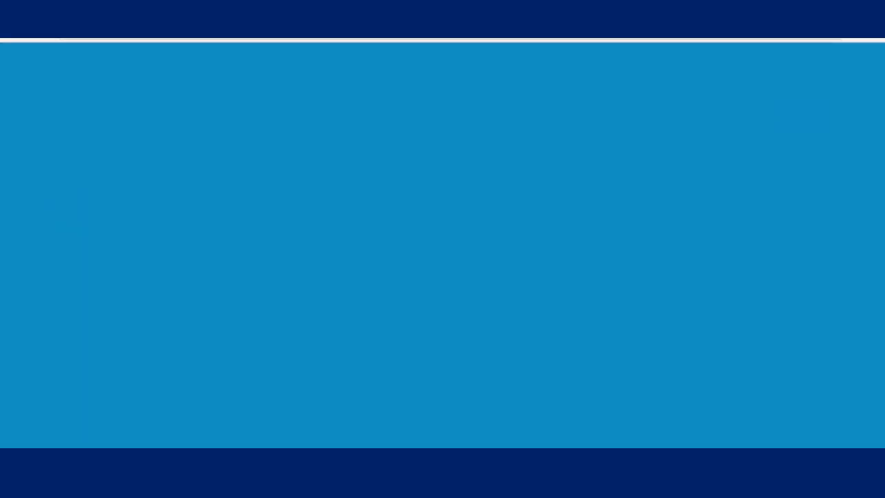
pyautogui.scroll(-4, 143, 115)
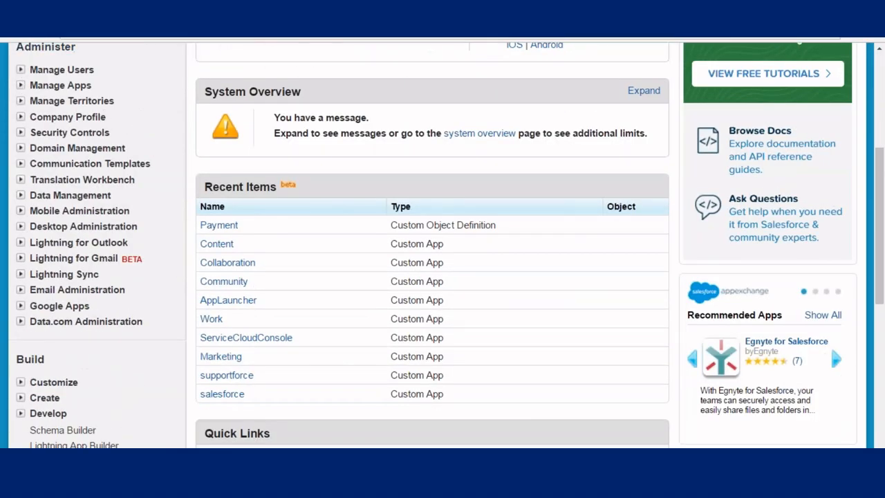
pyautogui.click(20, 133)
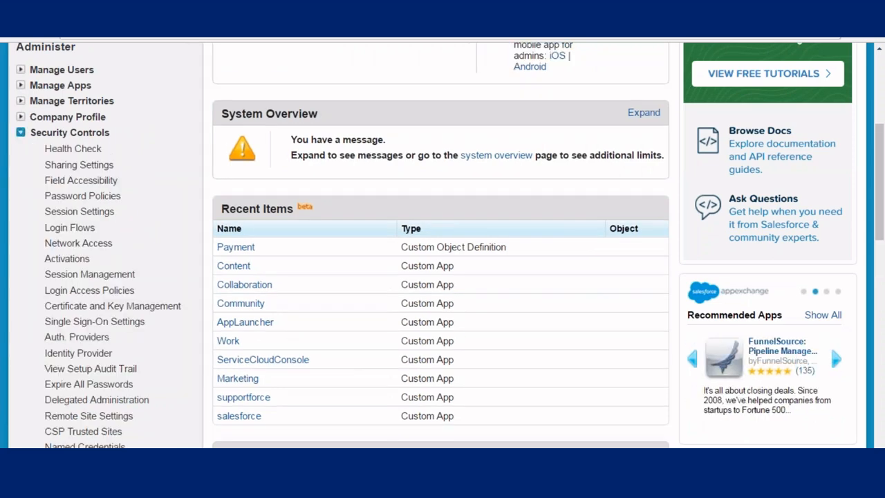
pyautogui.scroll(-1, 97, 148)
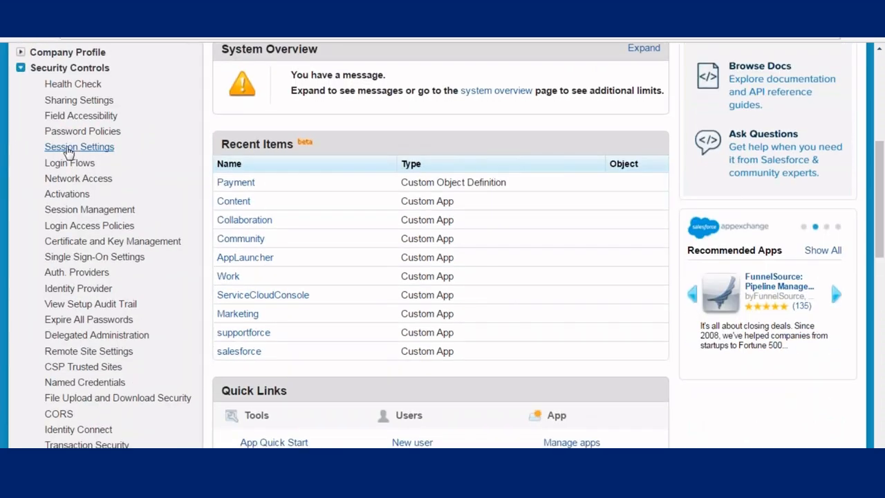
pyautogui.click(69, 101)
pyautogui.scroll(-2, 395, 198)
pyautogui.click(429, 178)
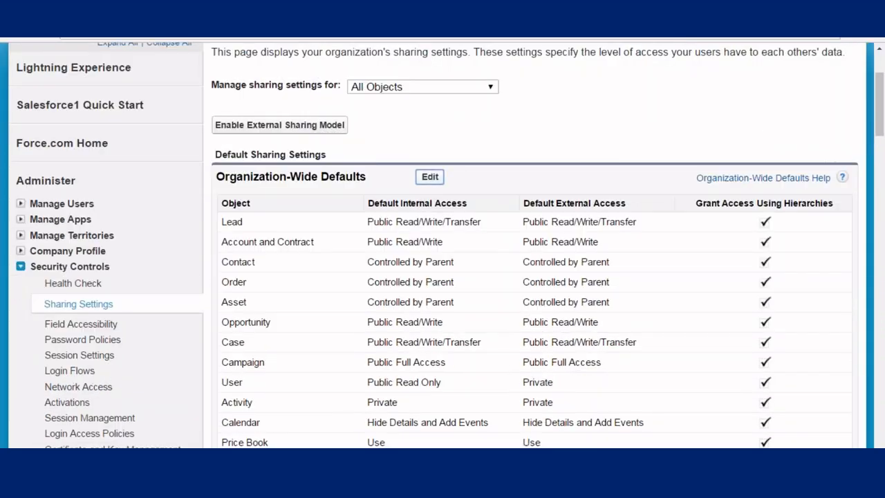
pyautogui.scroll(-4, 430, 182)
pyautogui.scroll(-3, 232, 183)
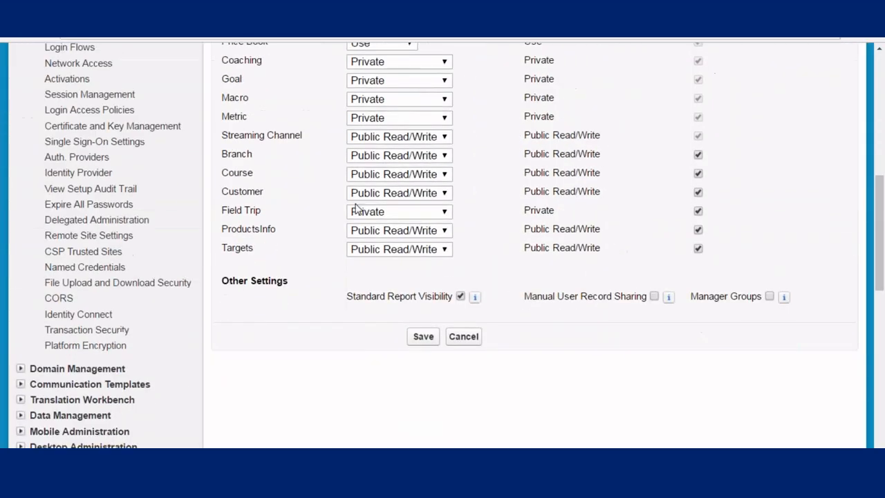
pyautogui.click(400, 198)
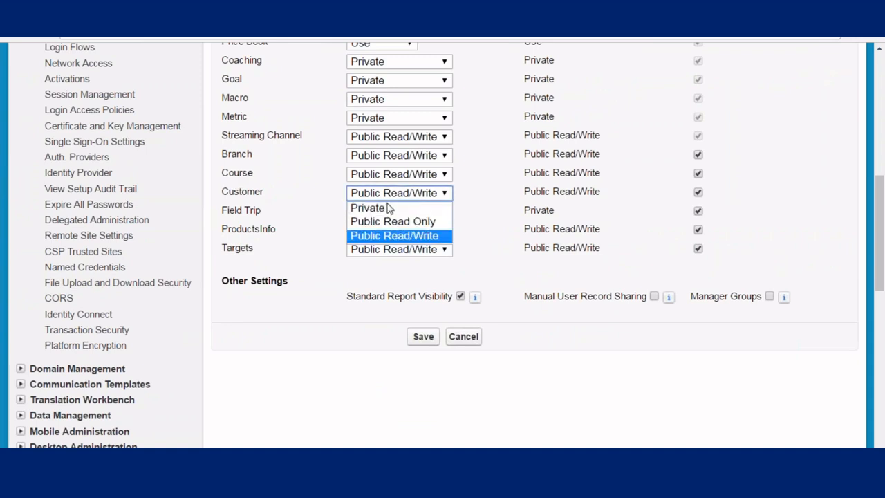
pyautogui.click(389, 207)
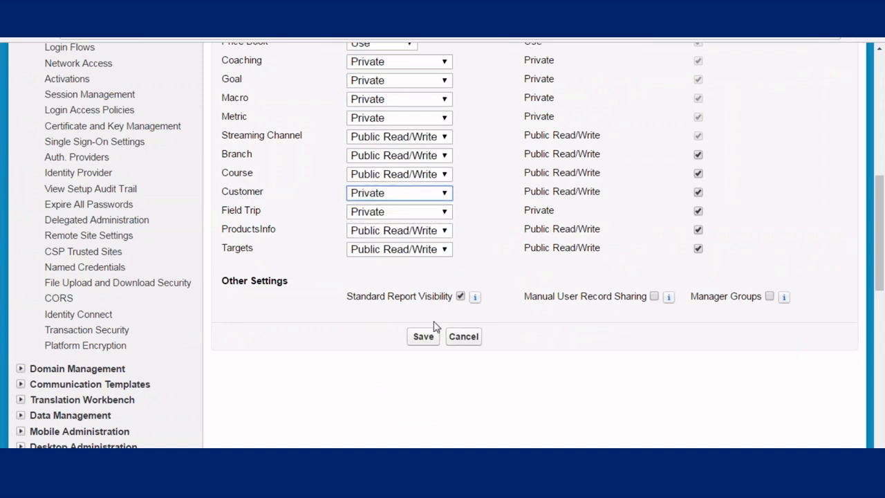
pyautogui.click(424, 337)
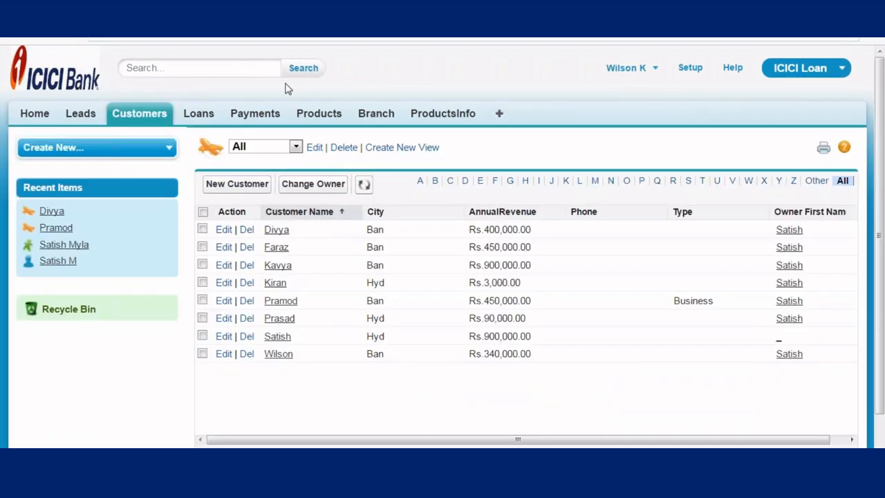
# - Reload the second user's Customers list, which now shows only one record
pyautogui.press('Return')
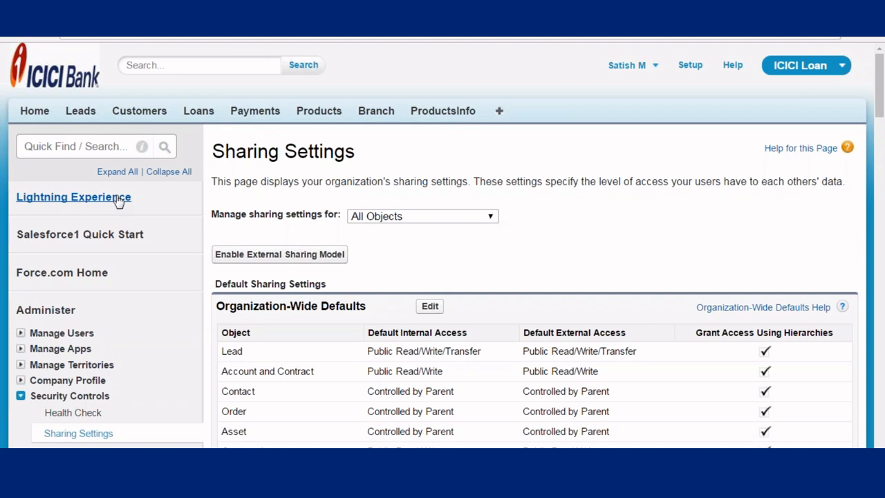
# - Scroll to Customer Sharing Rules on the Sharing Settings page and start a new Customer sharing rule
pyautogui.scroll(-2, 71, 172)
pyautogui.scroll(-2, 103, 142)
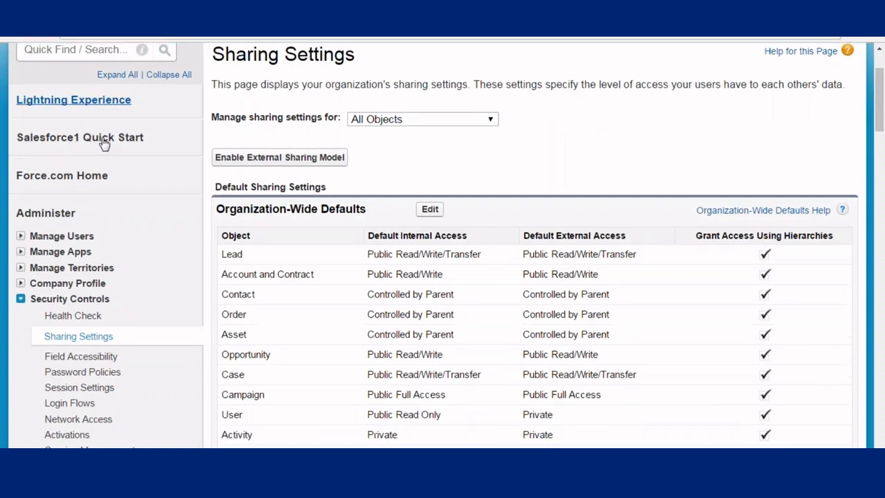
pyautogui.scroll(-1, 125, 159)
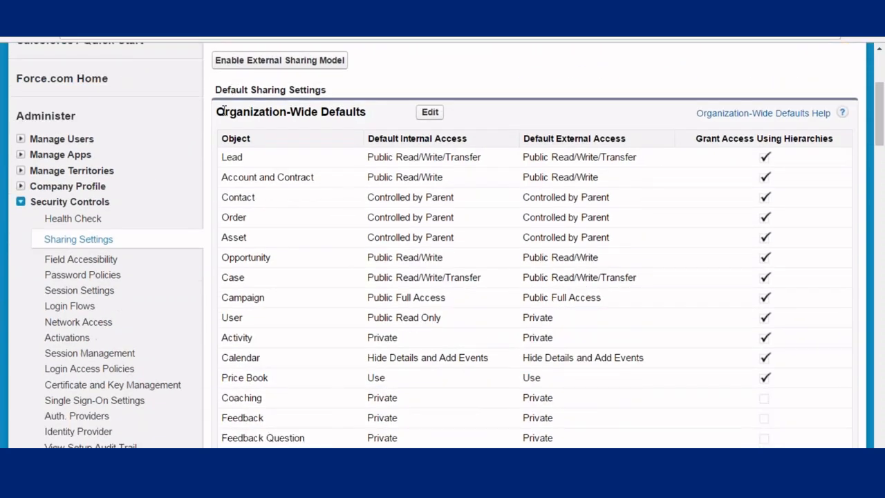
pyautogui.moveTo(223, 110); pyautogui.dragTo(340, 157)
pyautogui.scroll(-6, 340, 158)
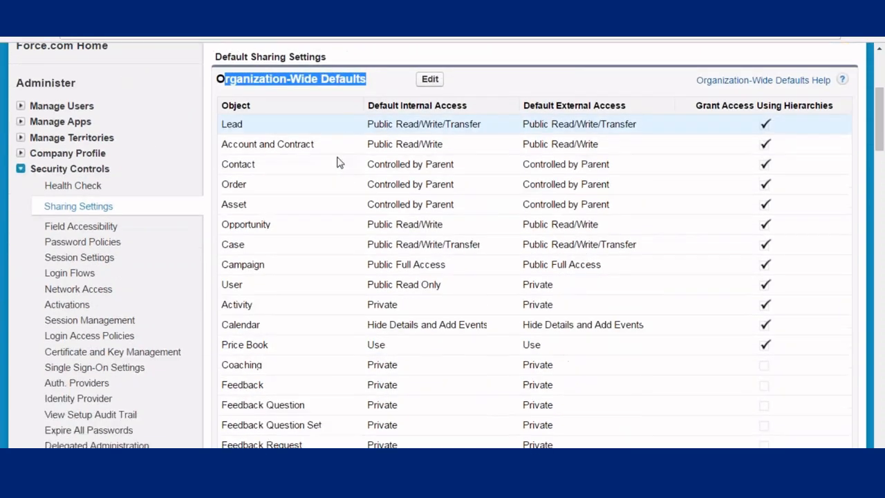
pyautogui.scroll(-8, 340, 162)
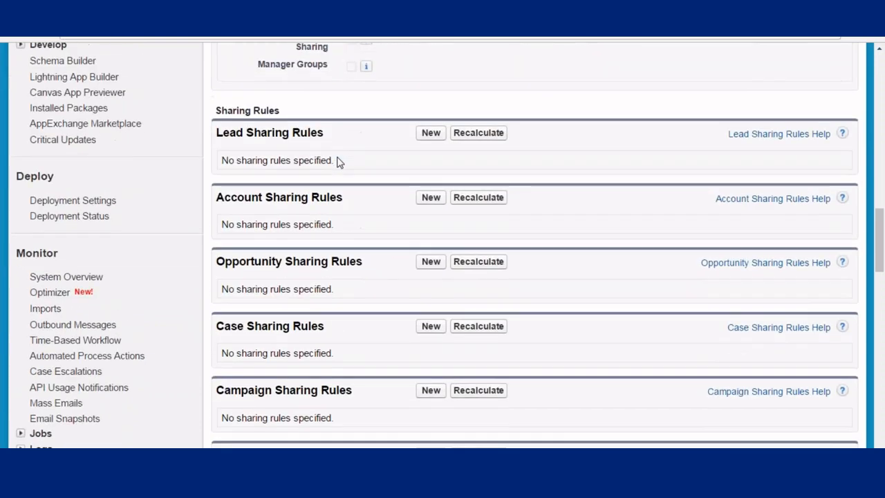
pyautogui.scroll(-7, 340, 162)
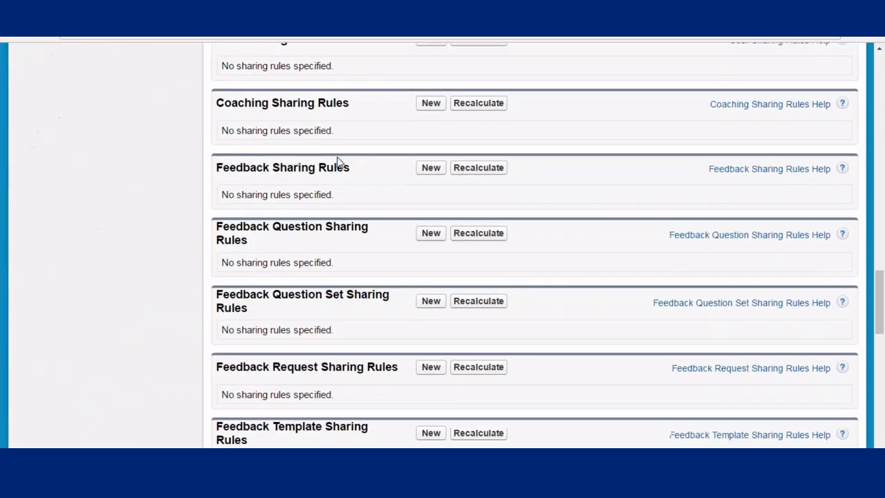
pyautogui.scroll(9, 338, 164)
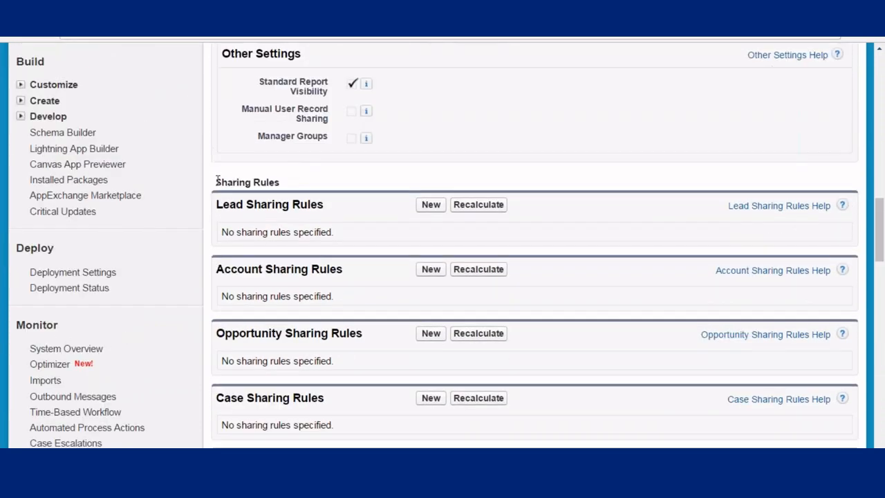
pyautogui.moveTo(218, 180); pyautogui.dragTo(295, 180)
pyautogui.scroll(-3, 316, 228)
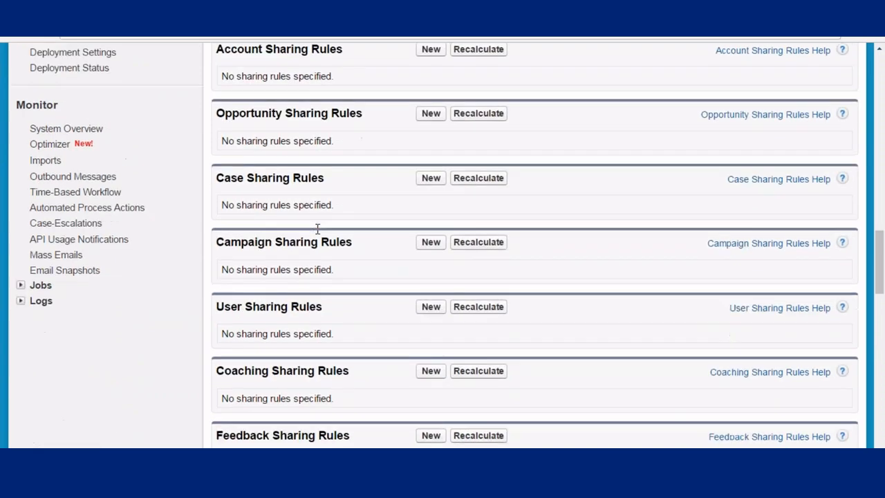
pyautogui.scroll(-10, 317, 229)
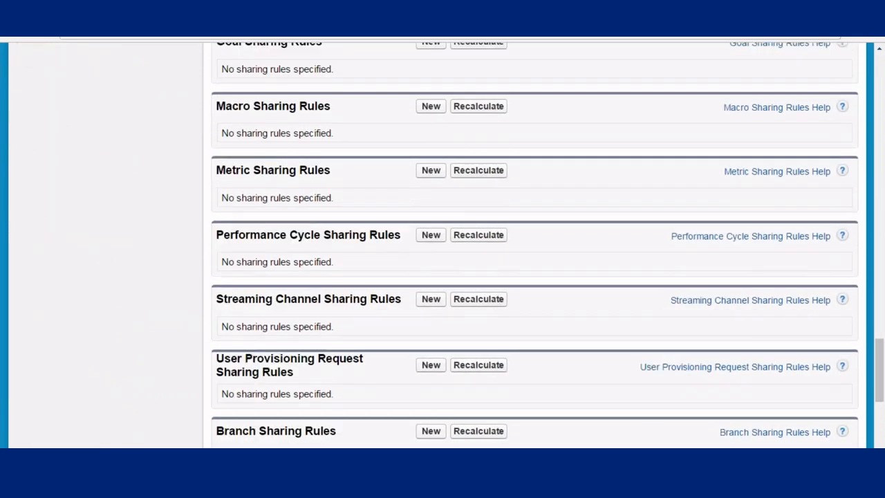
pyautogui.scroll(-4, 534, 244)
pyautogui.moveTo(217, 271); pyautogui.dragTo(348, 276)
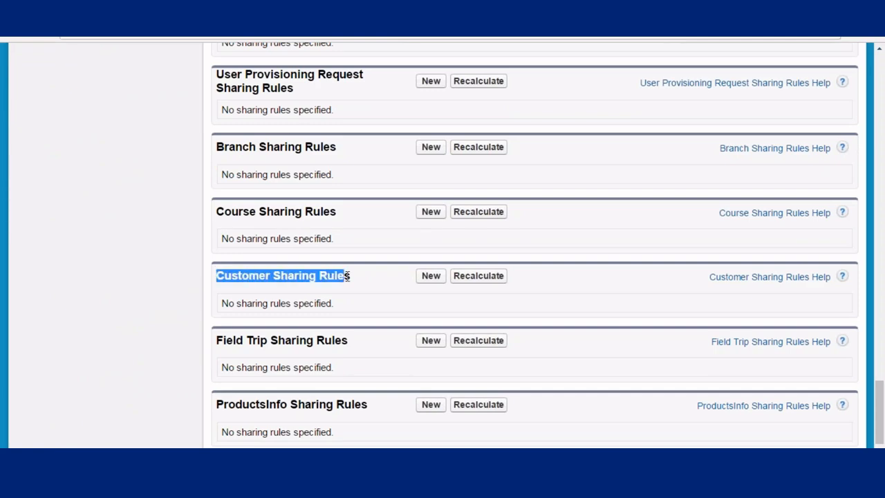
pyautogui.click(431, 279)
pyautogui.scroll(-2, 391, 174)
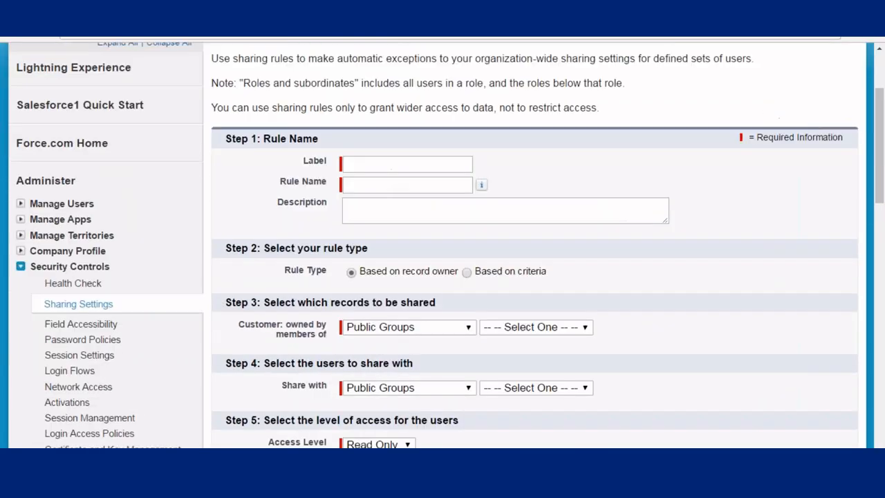
# - Label the rule 'Manager Sharing' and make it criteria-based with City equals Ban
pyautogui.click(363, 161)
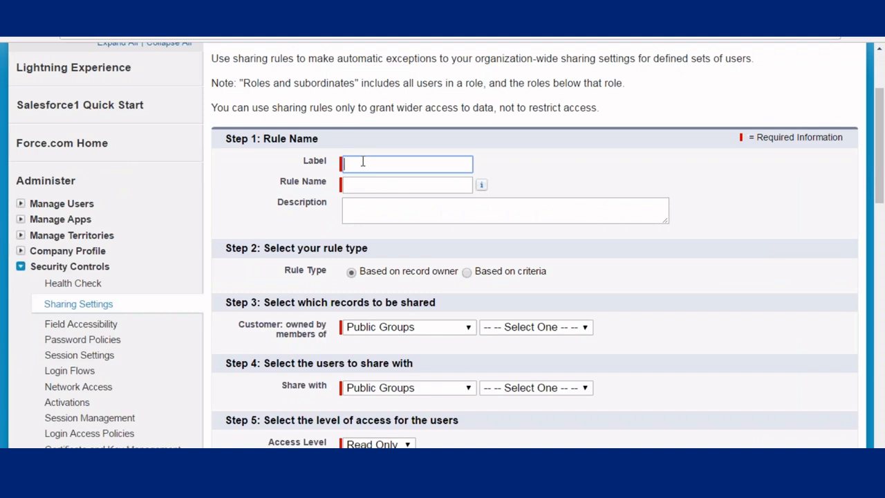
pyautogui.write('Manager Sharing')
pyautogui.scroll(-1, 362, 173)
pyautogui.click(365, 117)
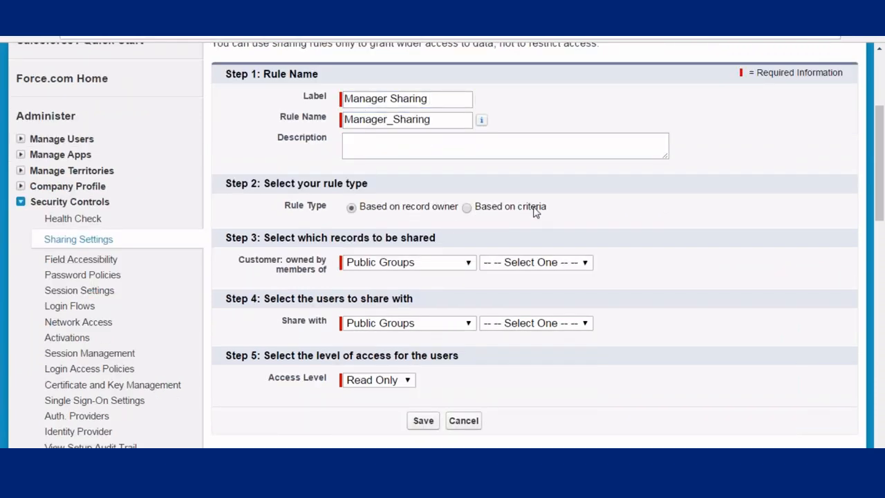
pyautogui.click(467, 208)
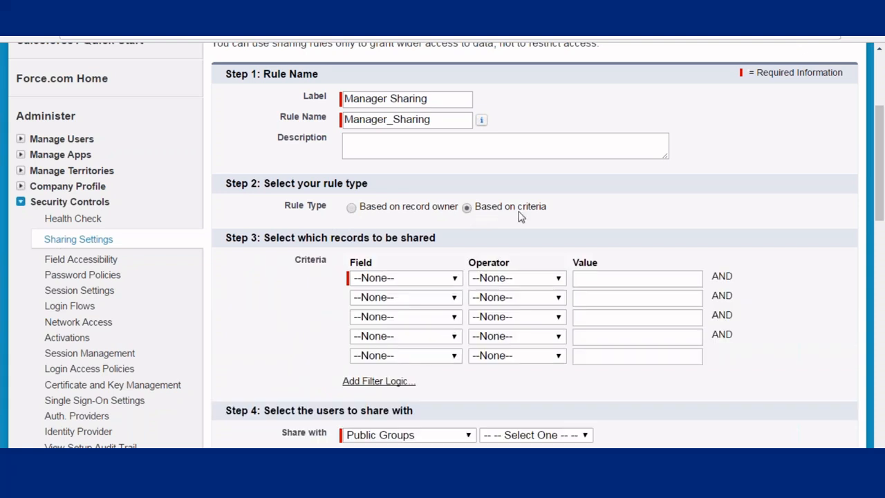
pyautogui.click(426, 283)
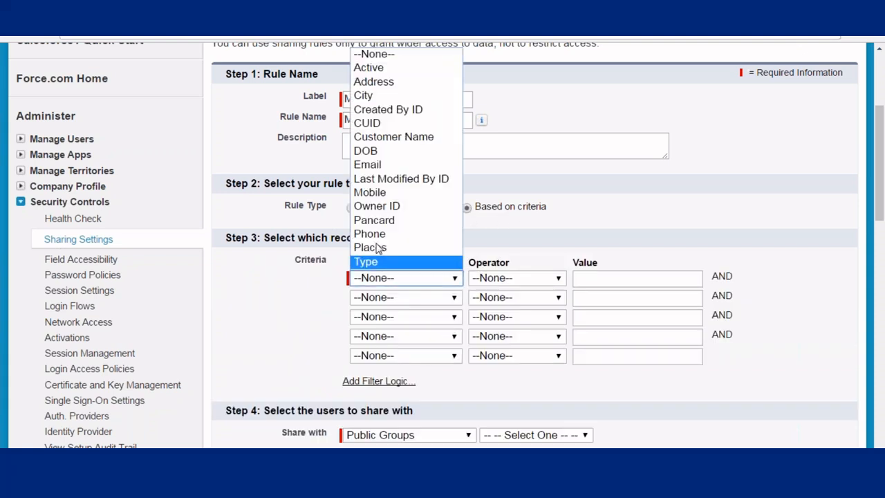
pyautogui.click(369, 99)
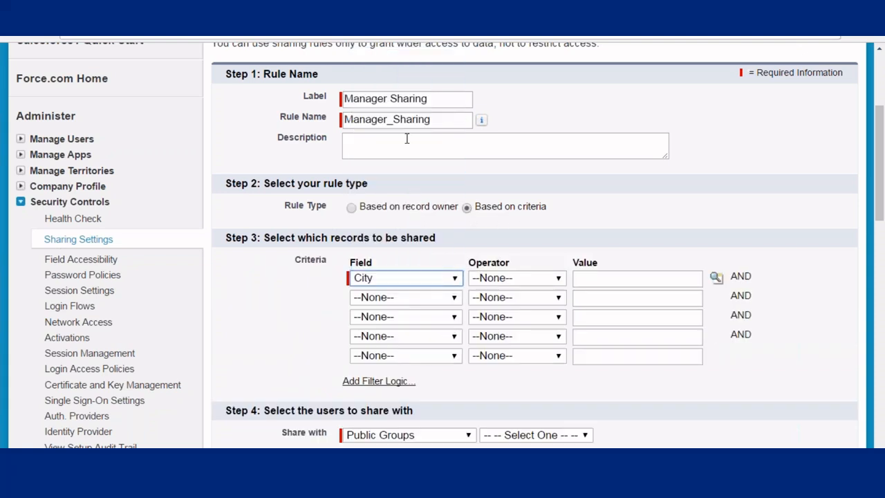
pyautogui.click(508, 278)
pyautogui.click(496, 307)
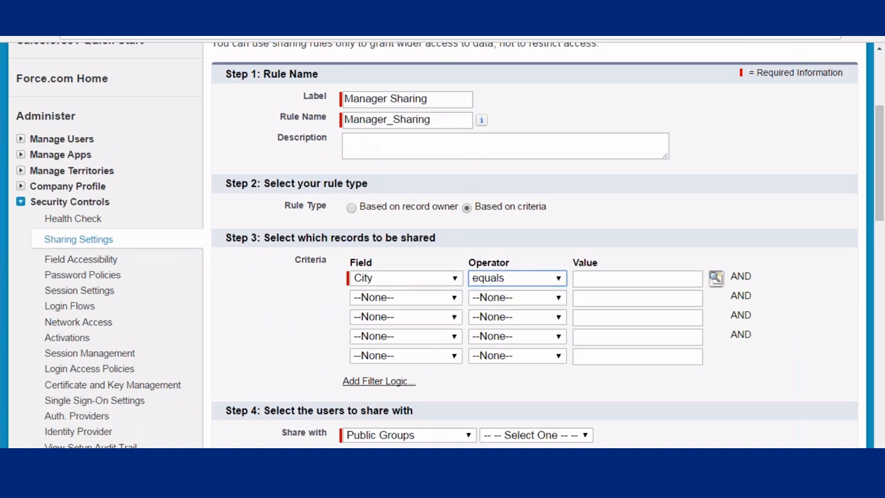
pyautogui.click(717, 278)
pyautogui.click(27, 145)
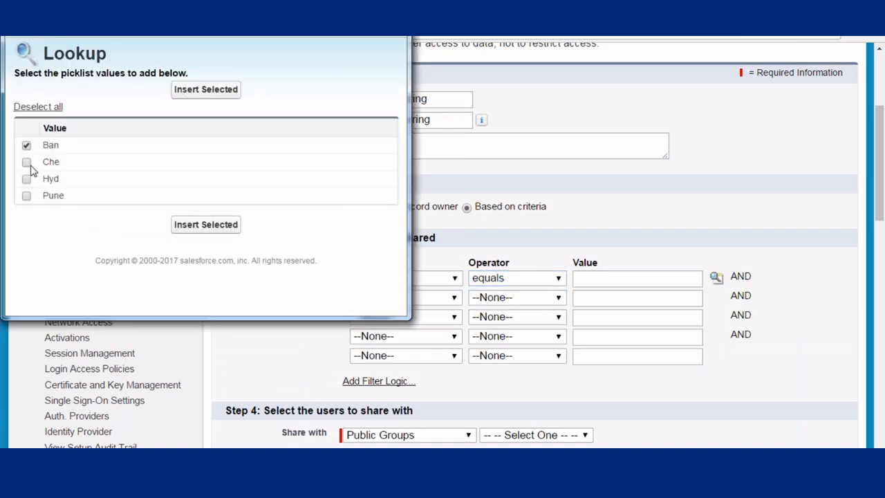
pyautogui.click(205, 224)
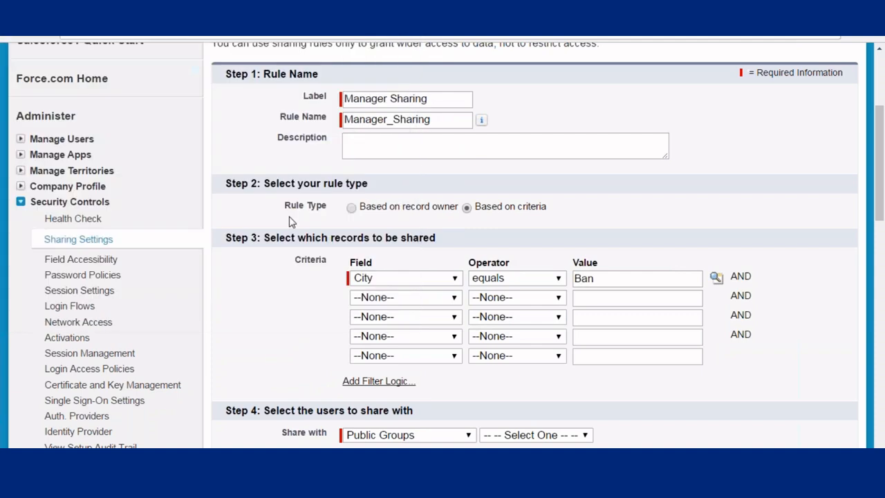
# - Share the matching customers with the Manager role as Read Only, then save and confirm
pyautogui.scroll(-3, 325, 221)
pyautogui.click(442, 240)
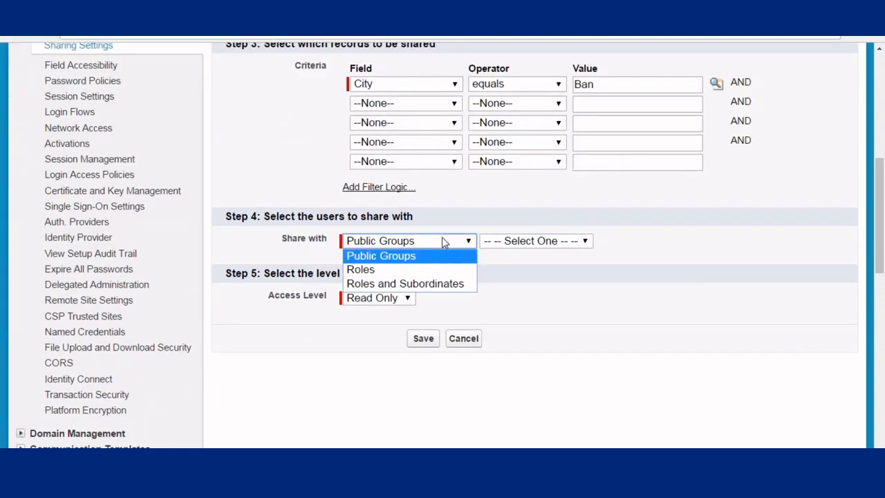
pyautogui.click(364, 272)
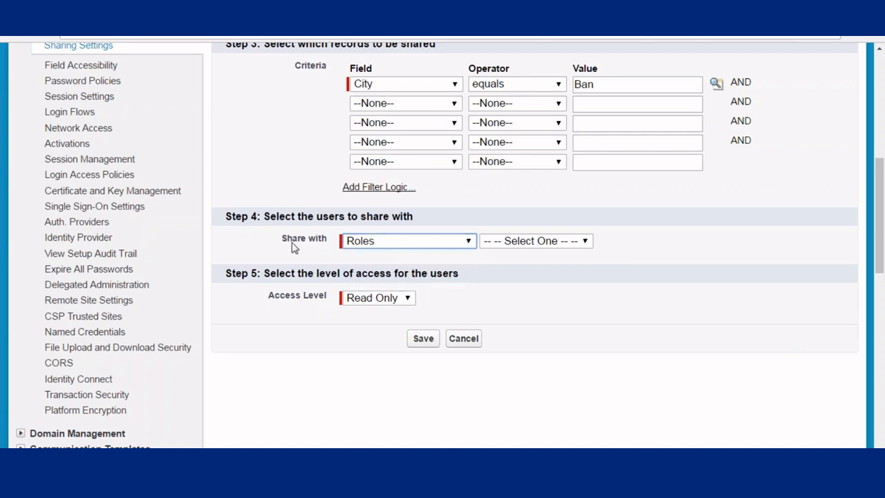
pyautogui.click(510, 240)
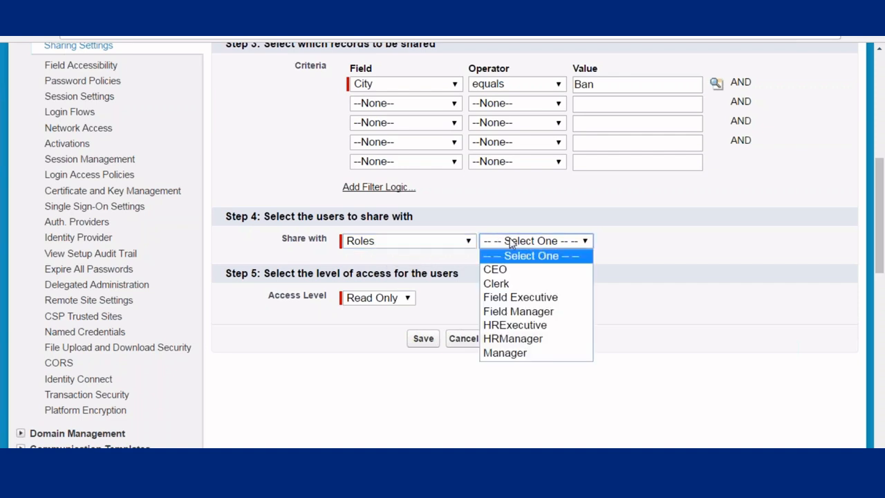
pyautogui.click(517, 353)
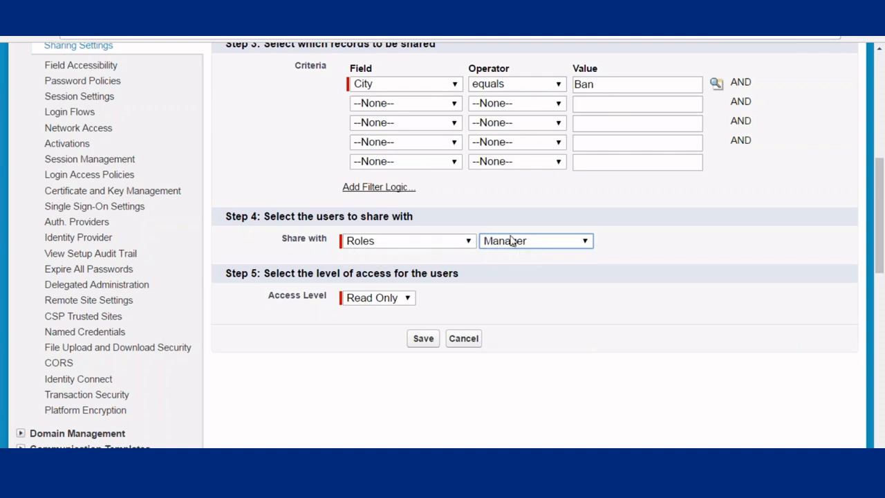
pyautogui.click(375, 303)
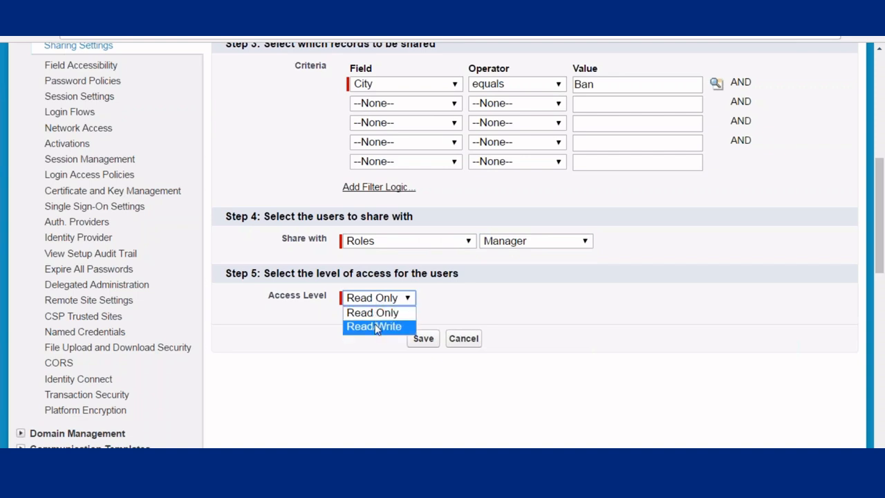
pyautogui.click(376, 313)
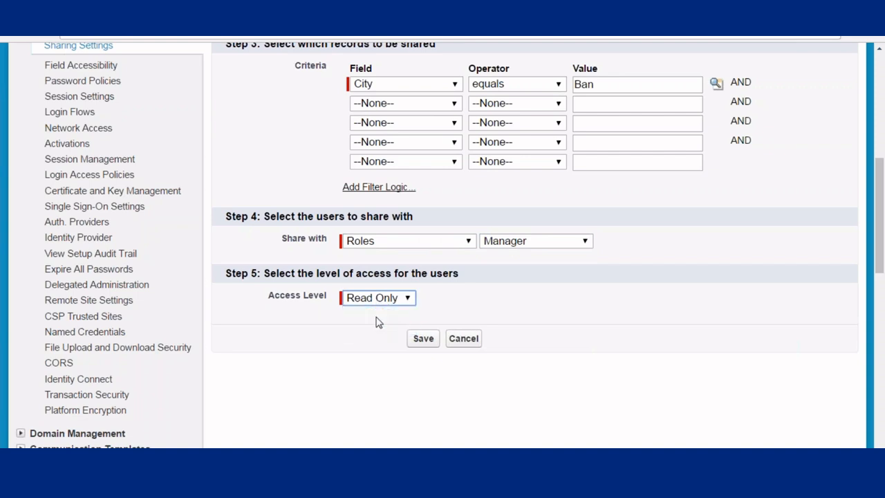
pyautogui.click(424, 341)
pyautogui.click(489, 114)
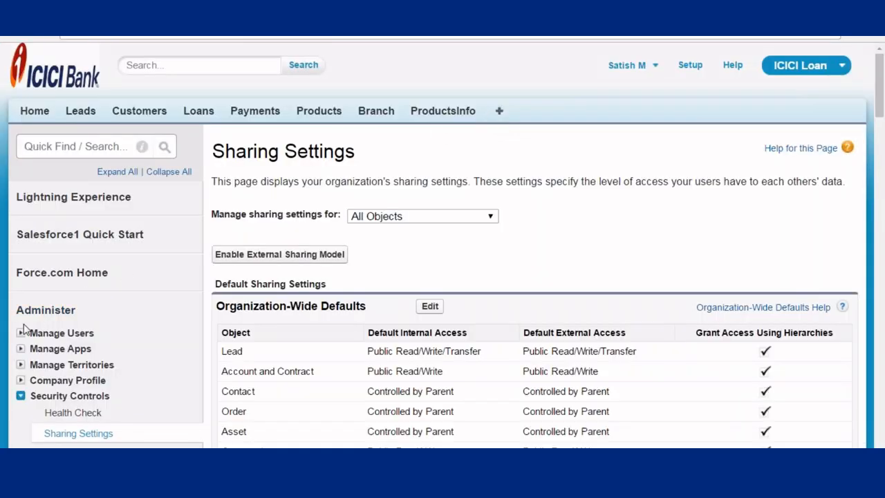
# - Open the Users page in a new tab and review each user's role and profile
pyautogui.click(62, 333)
pyautogui.rightClick(55, 350)
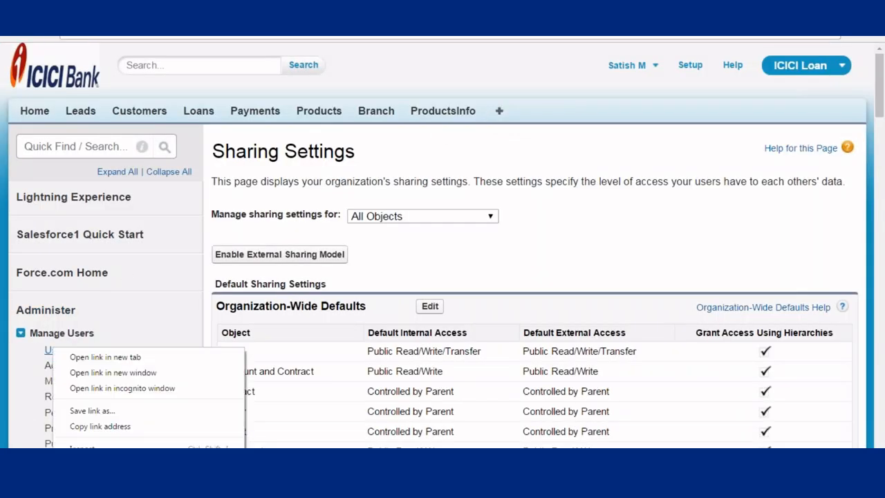
pyautogui.click(98, 358)
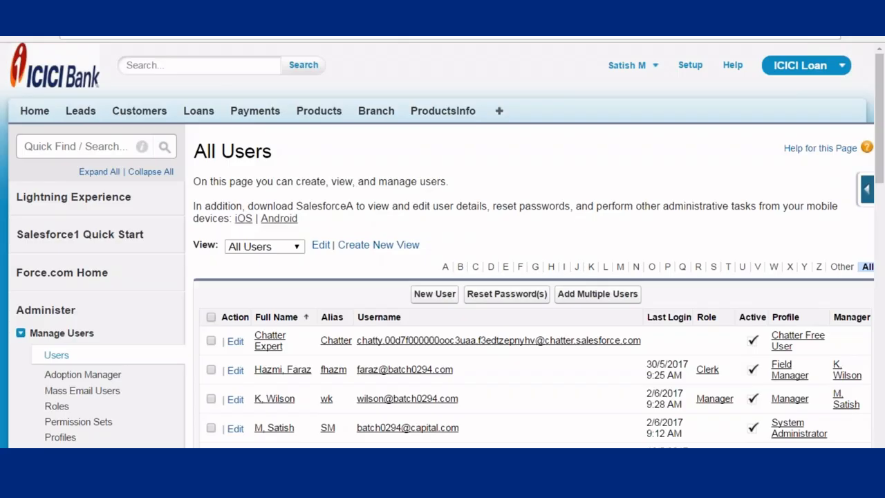
pyautogui.scroll(-4, 343, 70)
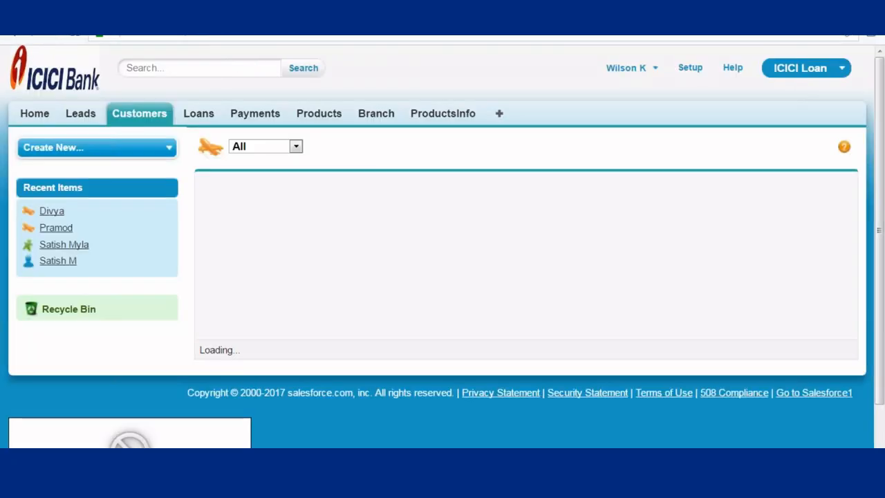
pyautogui.scroll(-2, 352, 192)
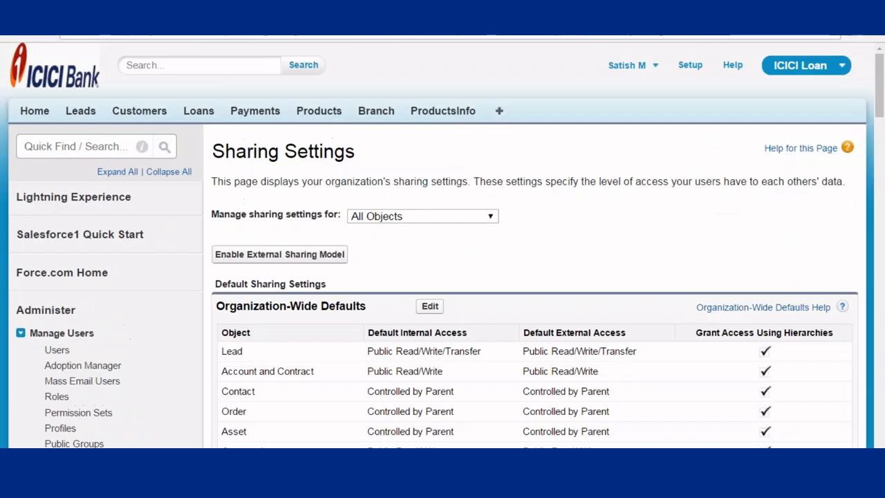
# - Delete the City equals Ban Manager rule, confirm recalculation, and return to Setup home
pyautogui.scroll(-10, 322, 142)
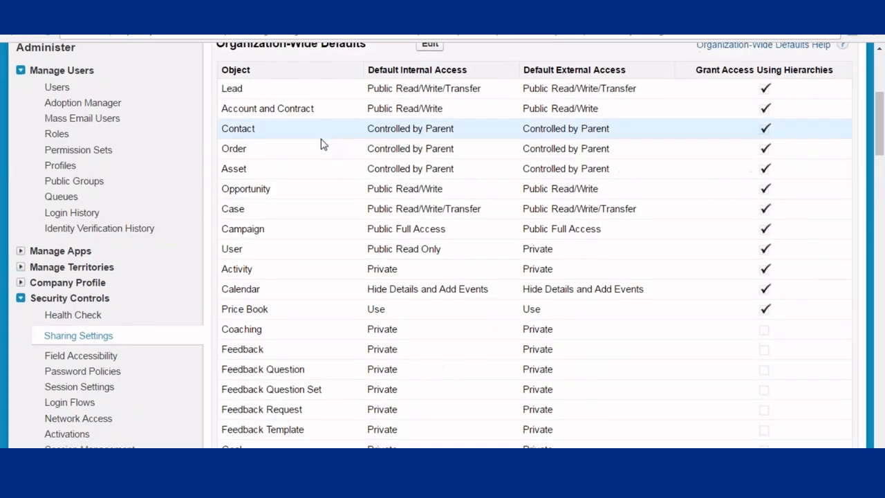
pyautogui.scroll(-15, 322, 142)
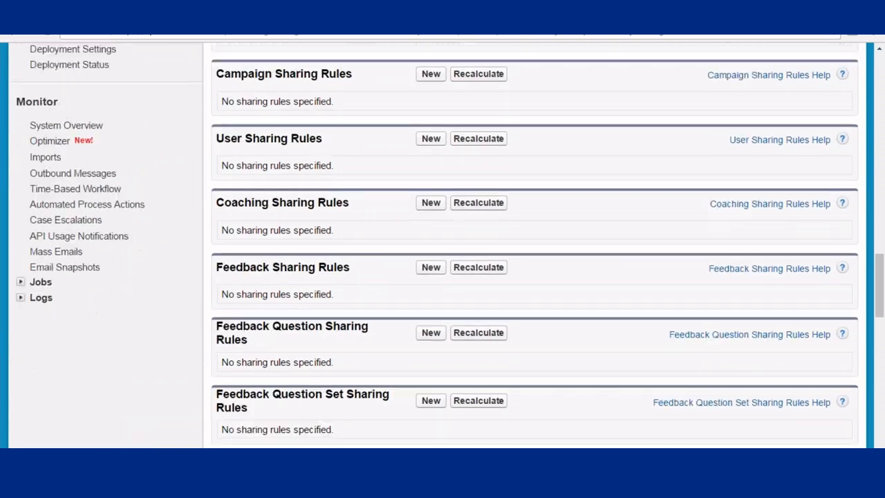
pyautogui.scroll(-8, 322, 242)
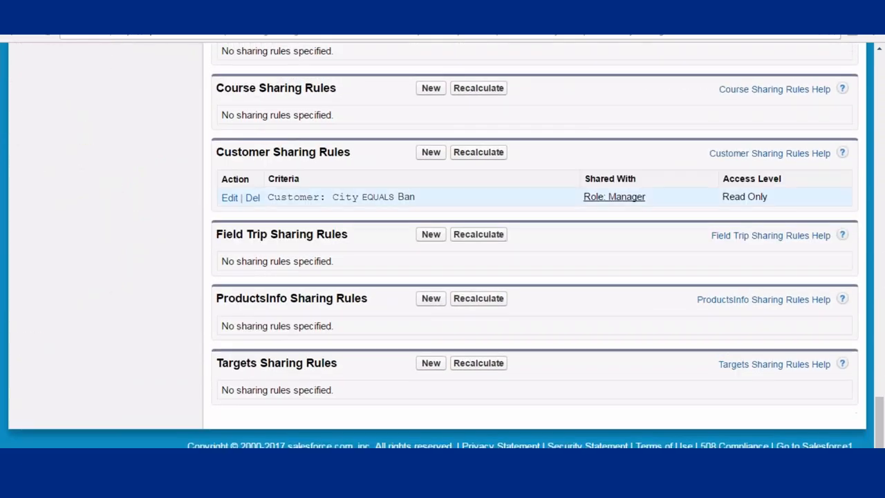
pyautogui.click(252, 200)
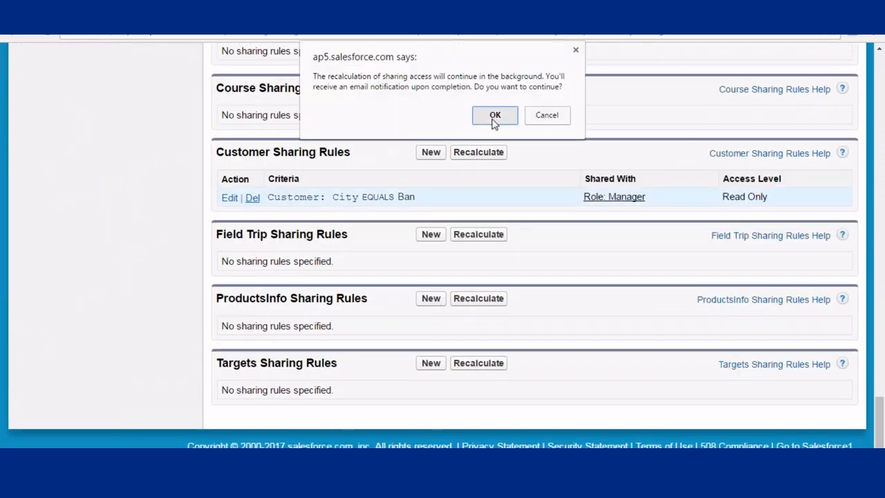
pyautogui.click(493, 118)
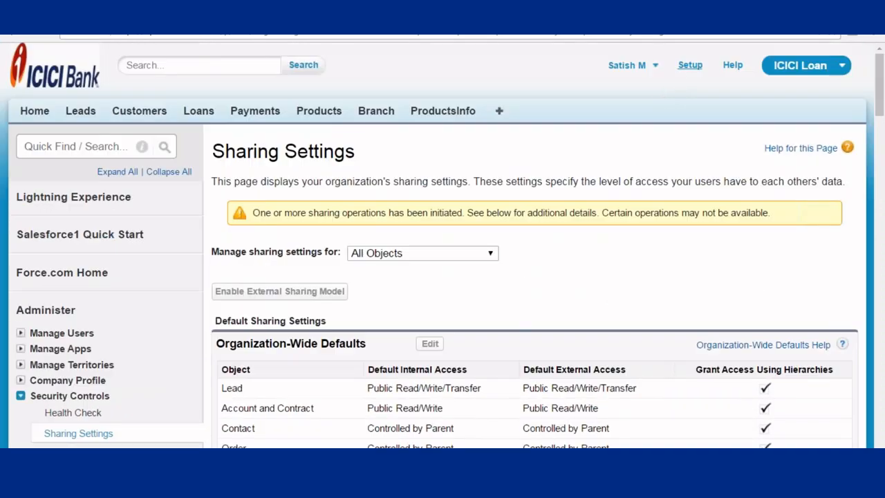
pyautogui.click(690, 65)
pyautogui.scroll(-5, 124, 189)
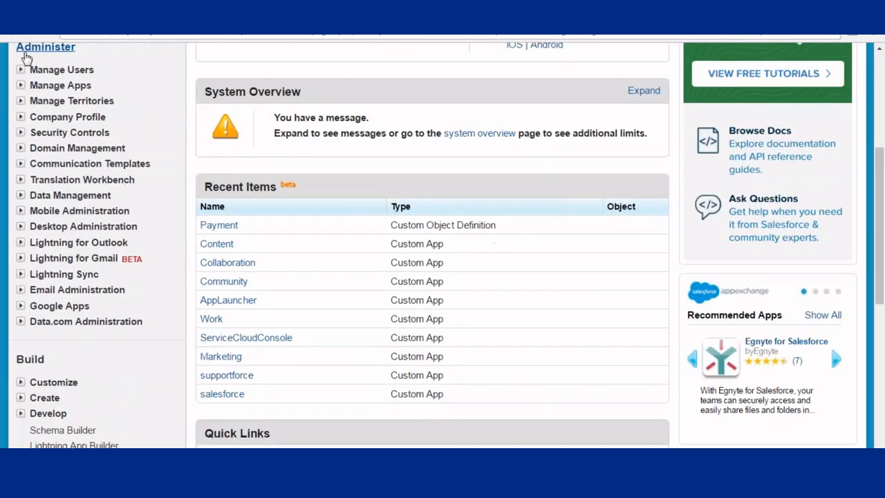
# - Go to Sharing Settings under Security Controls and start a new Customer sharing rule
pyautogui.click(20, 133)
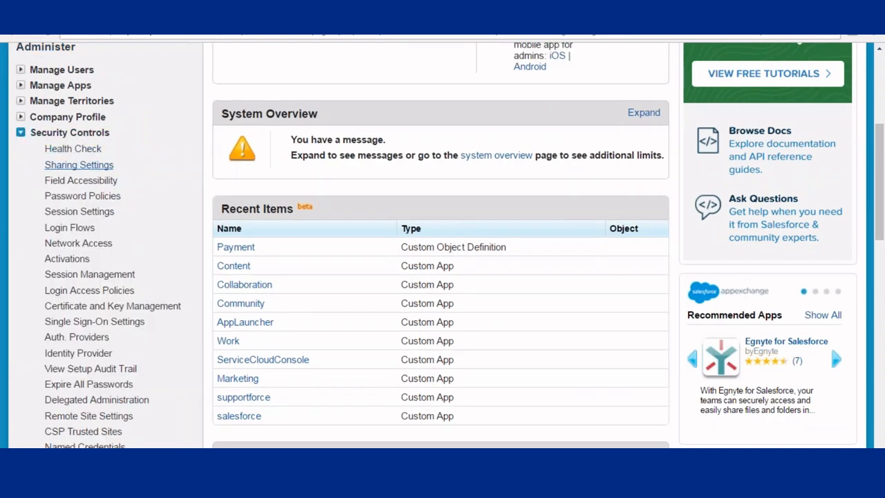
pyautogui.click(79, 164)
pyautogui.scroll(-2, 405, 157)
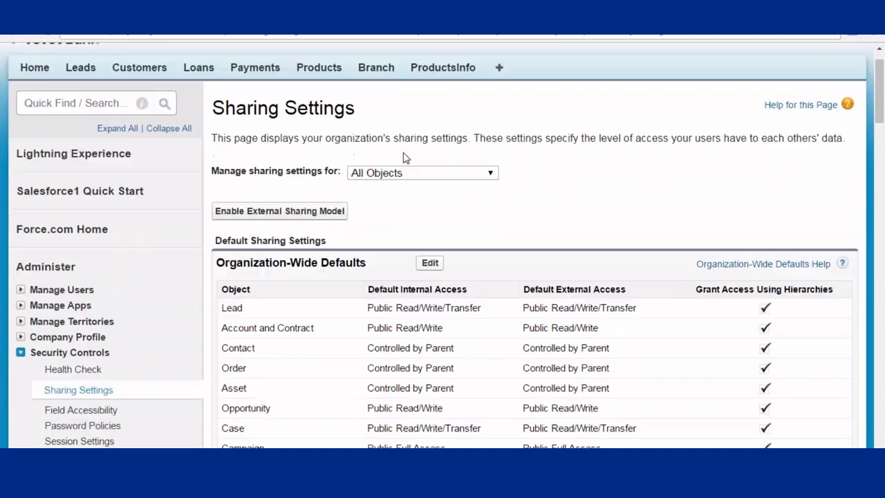
pyautogui.scroll(-20, 483, 199)
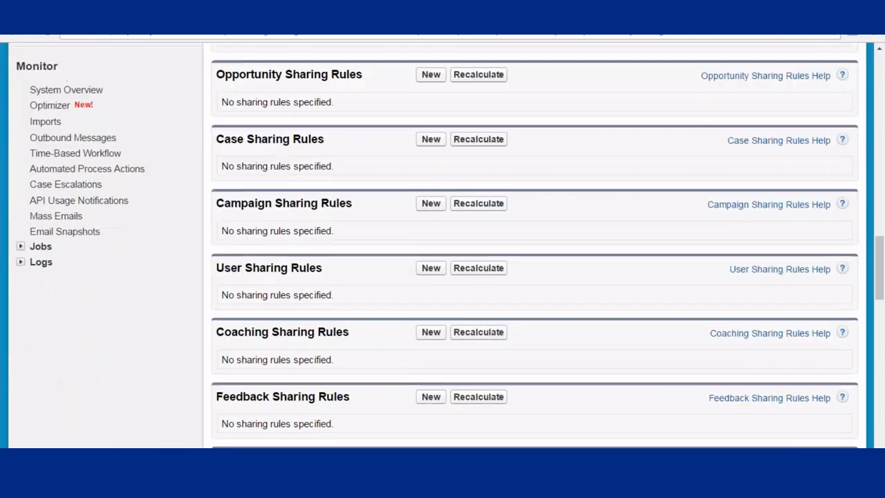
pyautogui.scroll(-13, 366, 204)
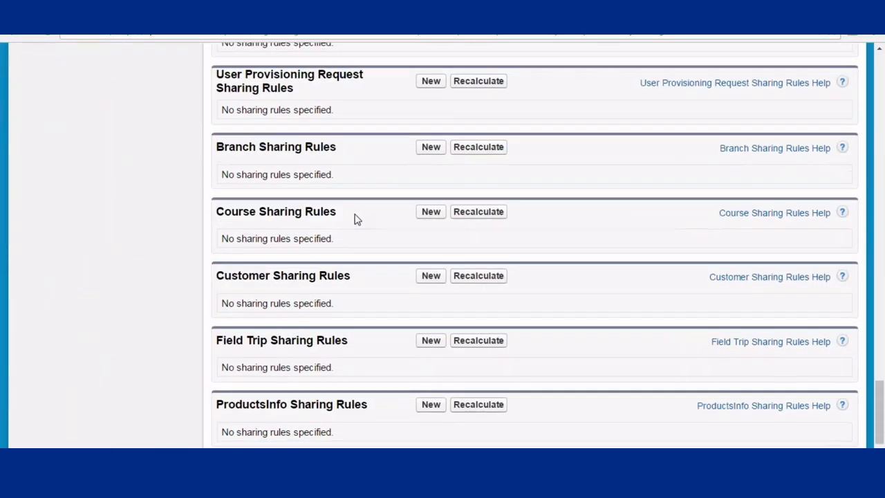
pyautogui.moveTo(217, 170); pyautogui.dragTo(338, 179)
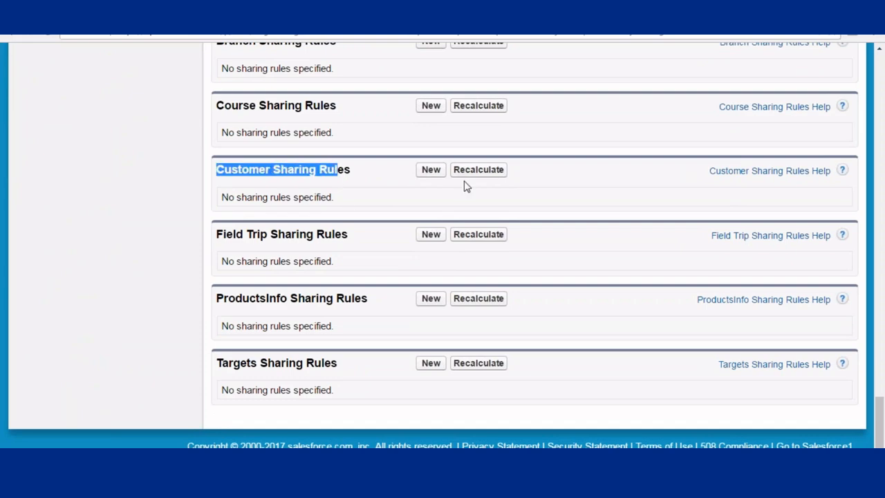
pyautogui.click(432, 171)
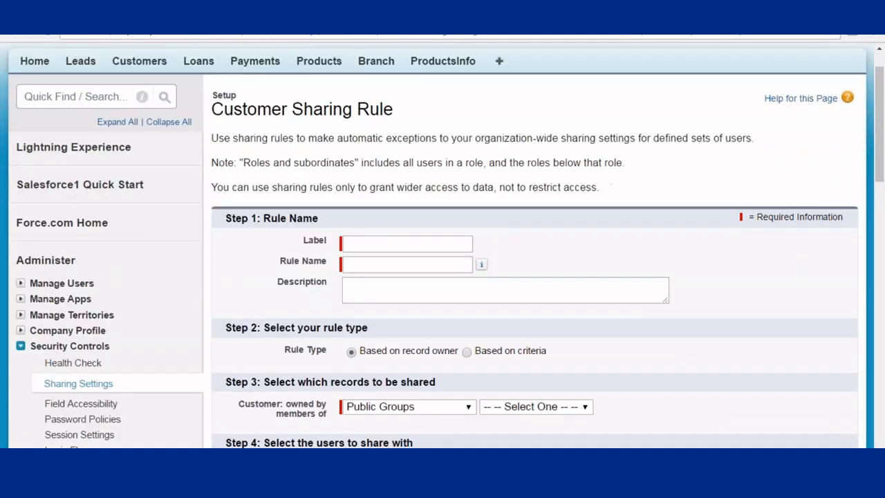
# - Label the rule 'MySharing' and base it on the criterion City equals Hyd
pyautogui.click(378, 228)
pyautogui.write('My')
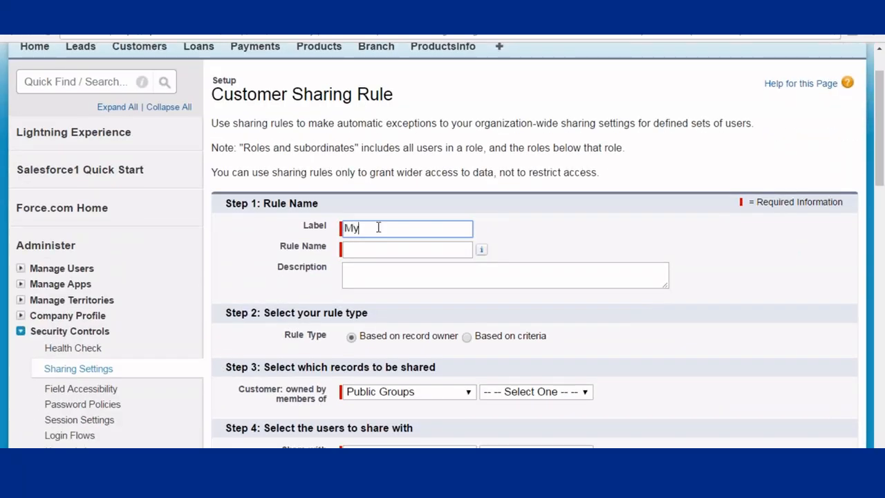
pyautogui.write('Sharing')
pyautogui.press('Tab')
pyautogui.scroll(-2, 388, 242)
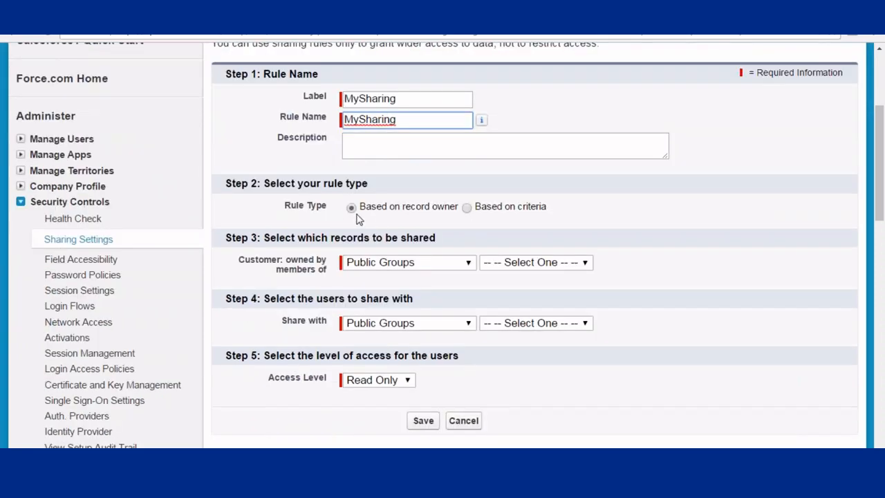
pyautogui.click(468, 210)
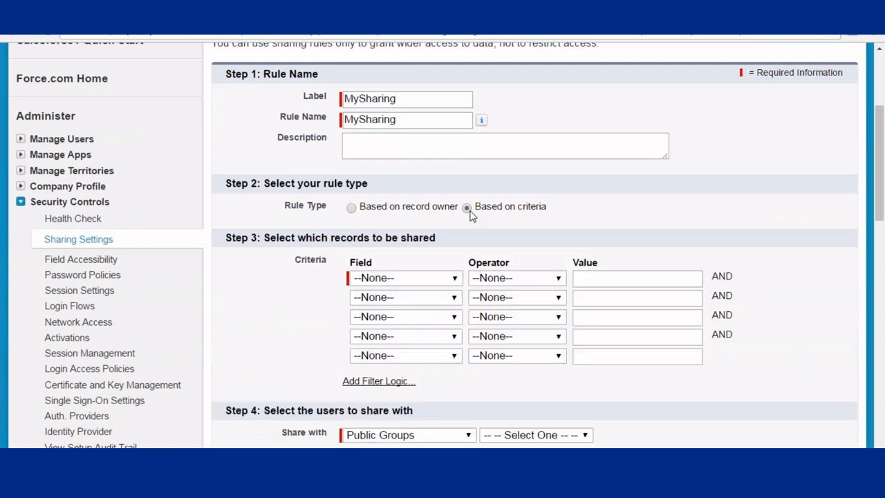
pyautogui.scroll(-2, 567, 187)
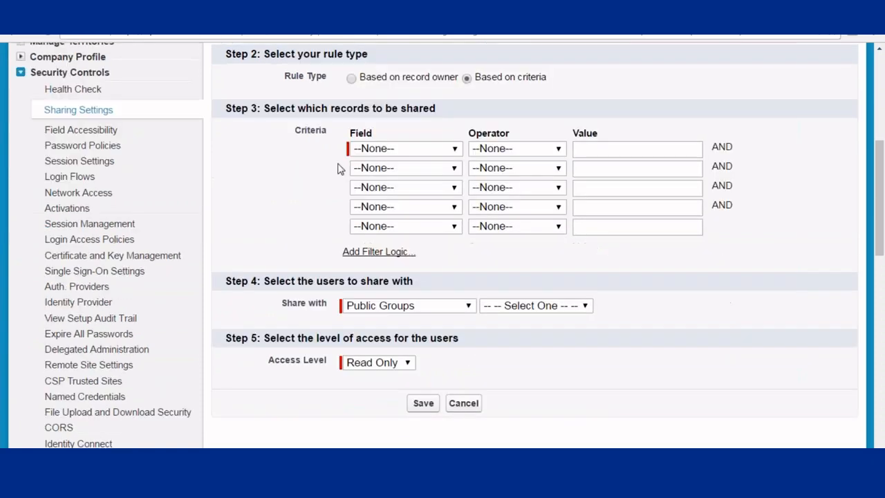
pyautogui.click(411, 149)
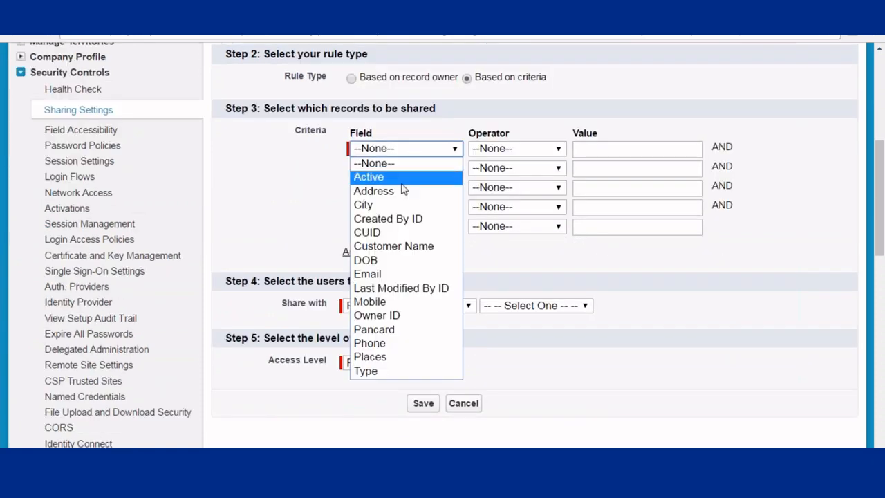
pyautogui.click(380, 205)
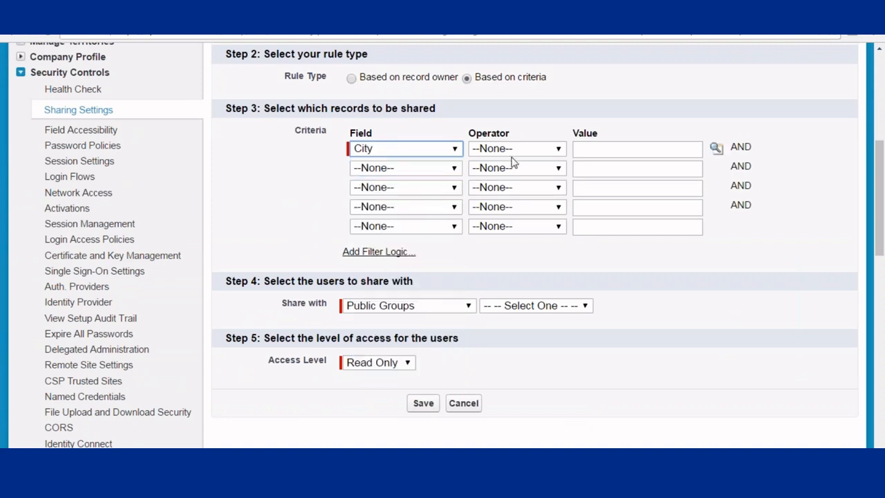
pyautogui.click(514, 149)
pyautogui.click(496, 173)
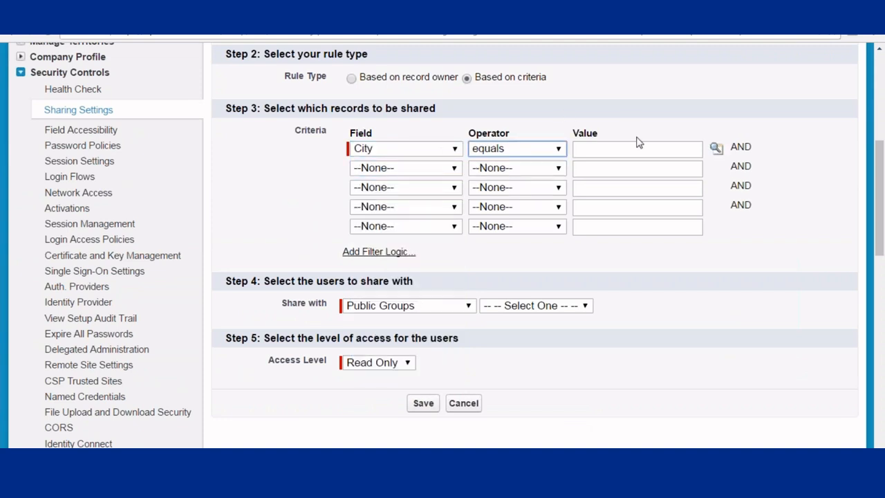
pyautogui.click(716, 148)
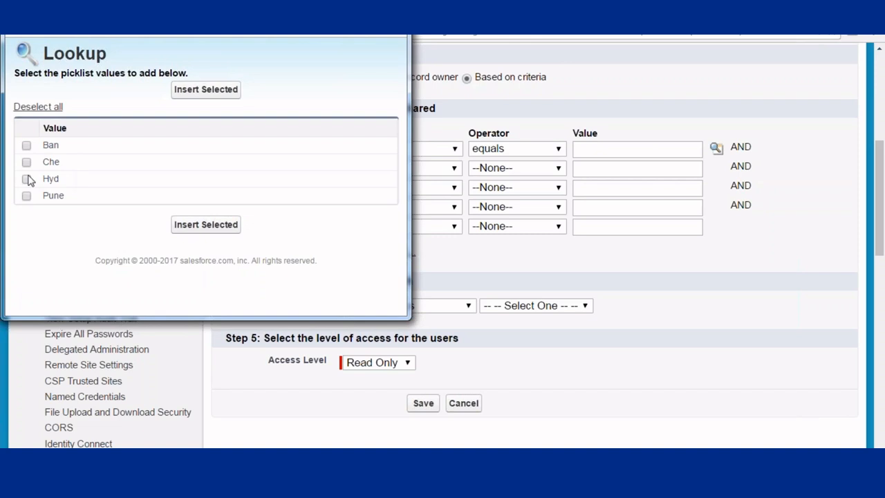
pyautogui.click(26, 179)
pyautogui.click(209, 221)
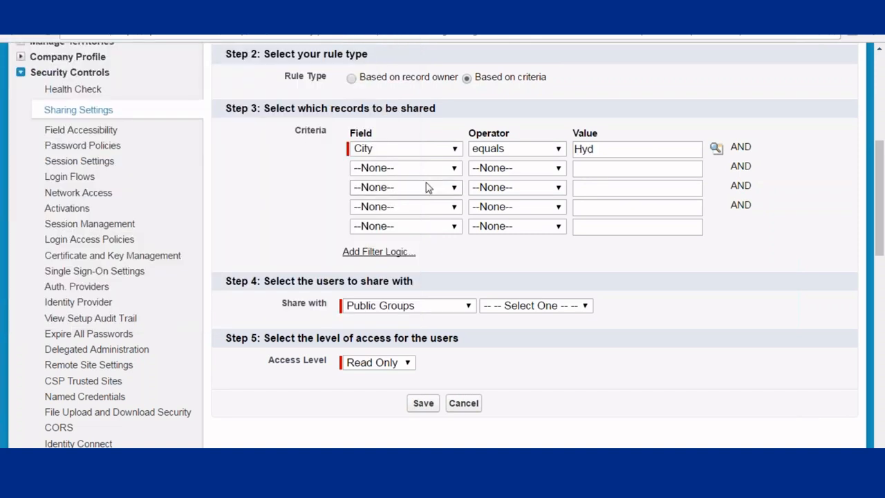
# - Share matching records with the Batch0294 public group as Read Only, then save and confirm
pyautogui.scroll(-1, 427, 188)
pyautogui.click(424, 242)
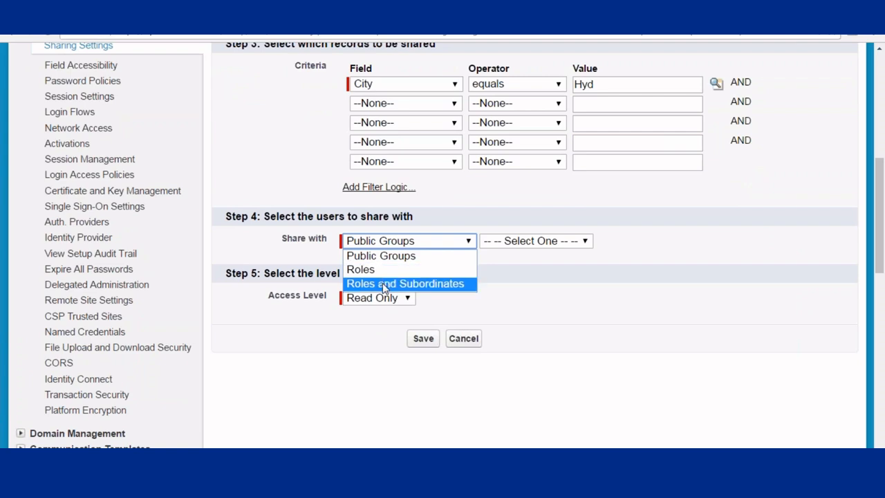
pyautogui.click(387, 257)
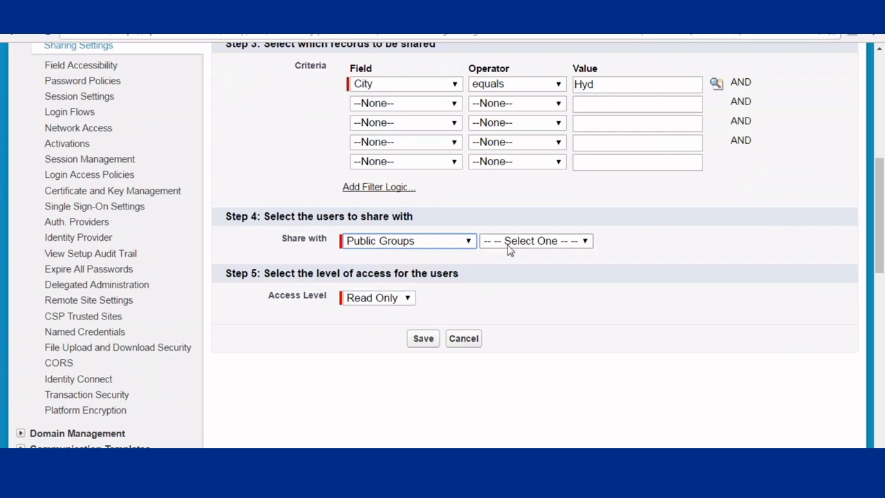
pyautogui.click(508, 249)
pyautogui.click(504, 282)
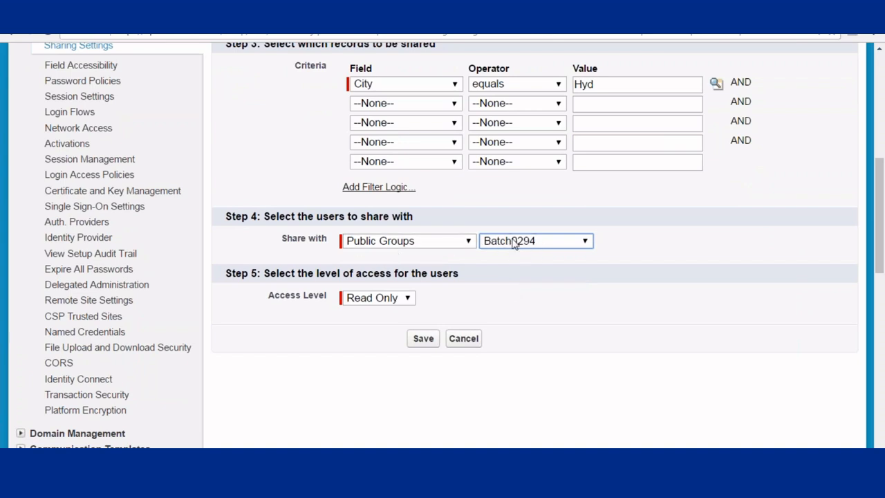
pyautogui.click(421, 338)
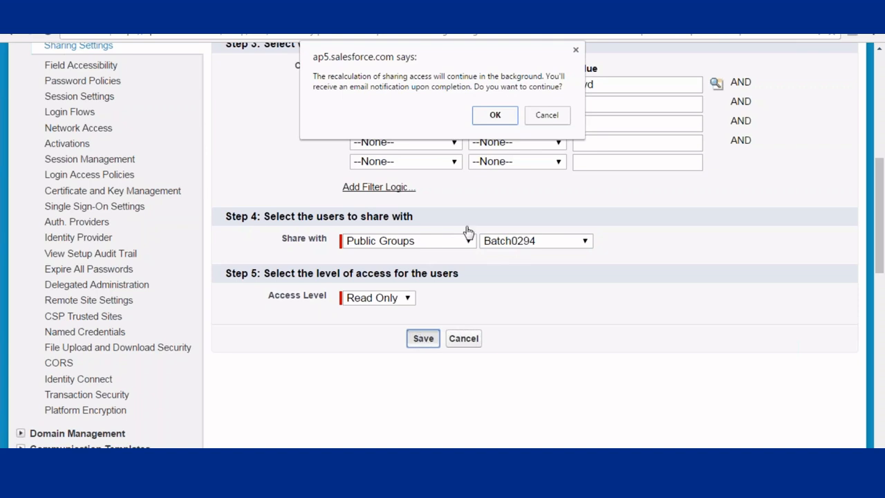
pyautogui.click(497, 117)
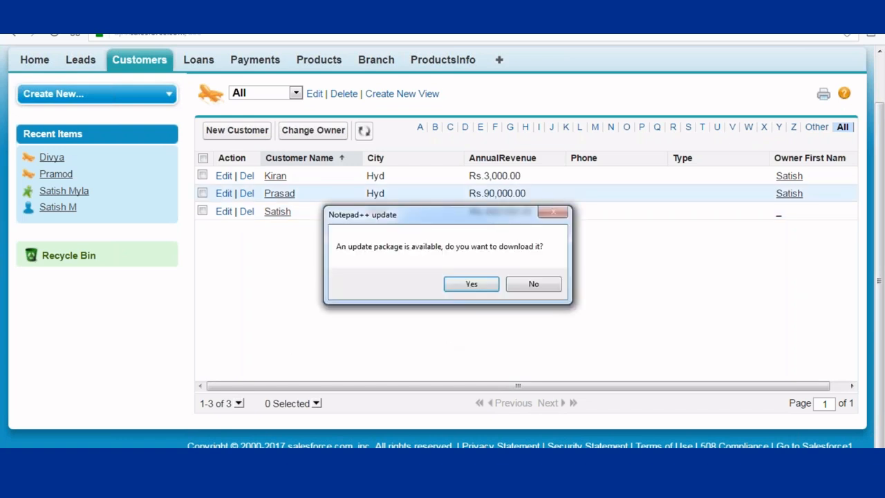
# - Decline the Notepad++ update prompt and bring up the Start menu
pyautogui.click(534, 284)
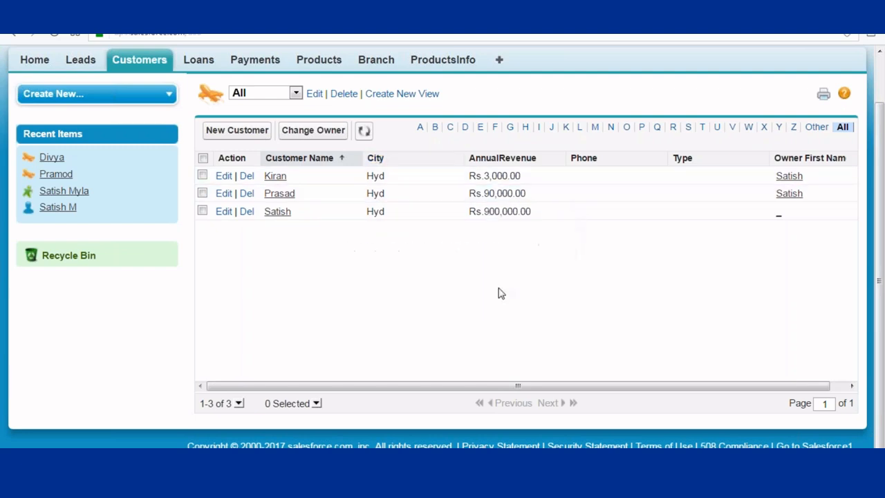
pyautogui.press('super')
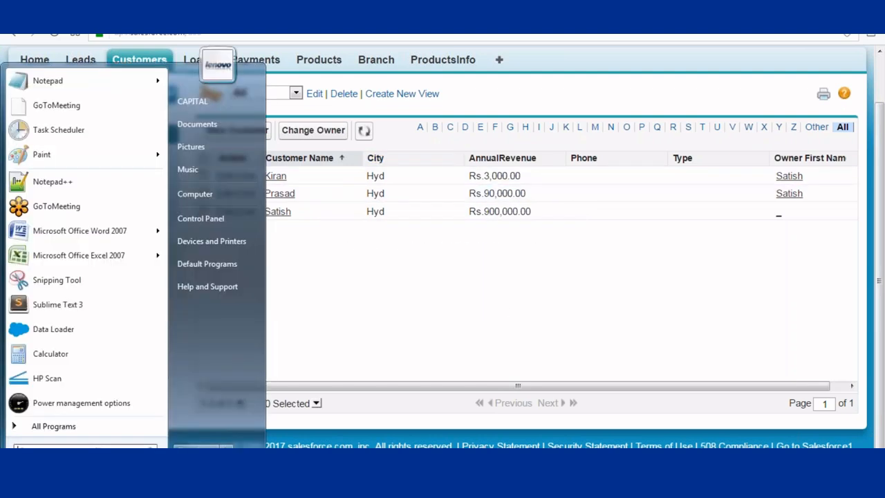
# - Launch Paint, pick the second line thickness, and place a text box at the blank canvas's top-left
pyautogui.click(33, 157)
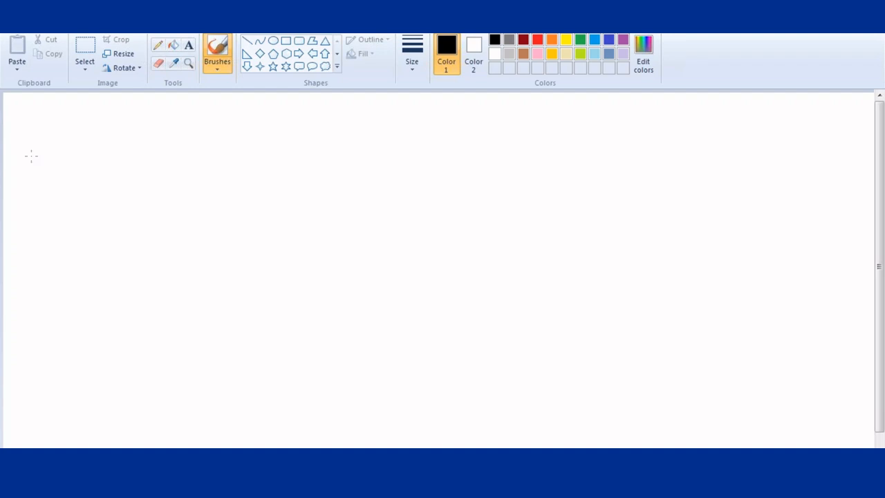
pyautogui.click(411, 67)
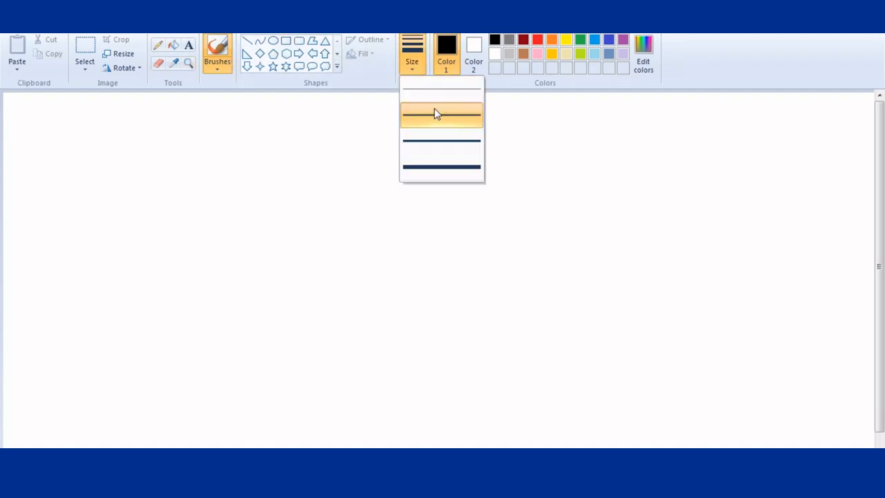
pyautogui.click(434, 114)
pyautogui.click(273, 41)
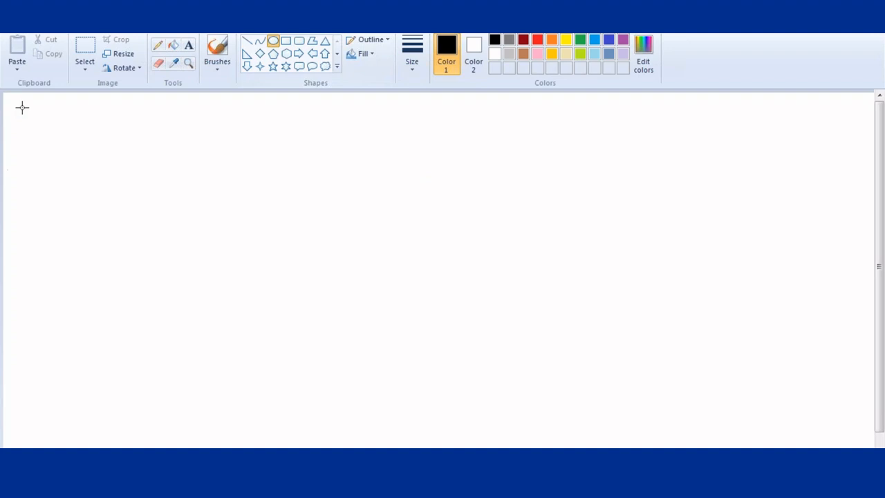
pyautogui.moveTo(140, 95); pyautogui.dragTo(157, 112)
pyautogui.hotkey('ctrl', 'z')
pyautogui.click(188, 45)
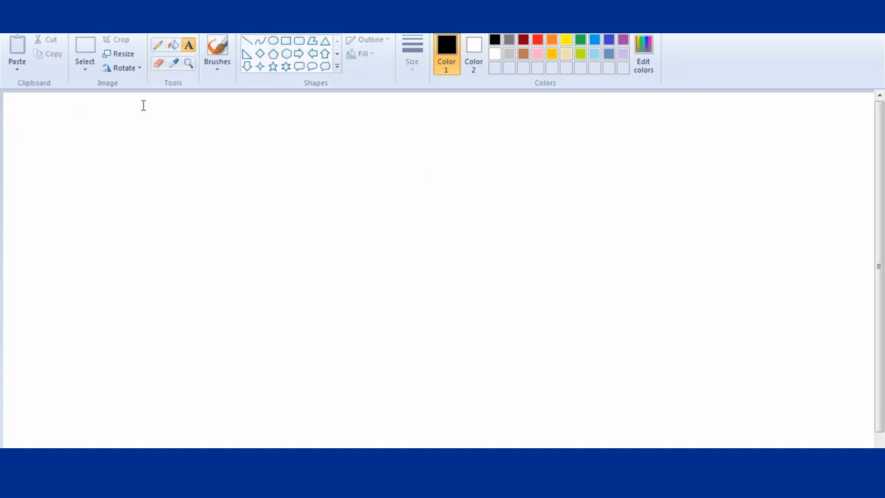
pyautogui.click(14, 106)
# - Type CEO with vertical pipe connectors leading to a dashed branch for Manager
pyautogui.write('CE')
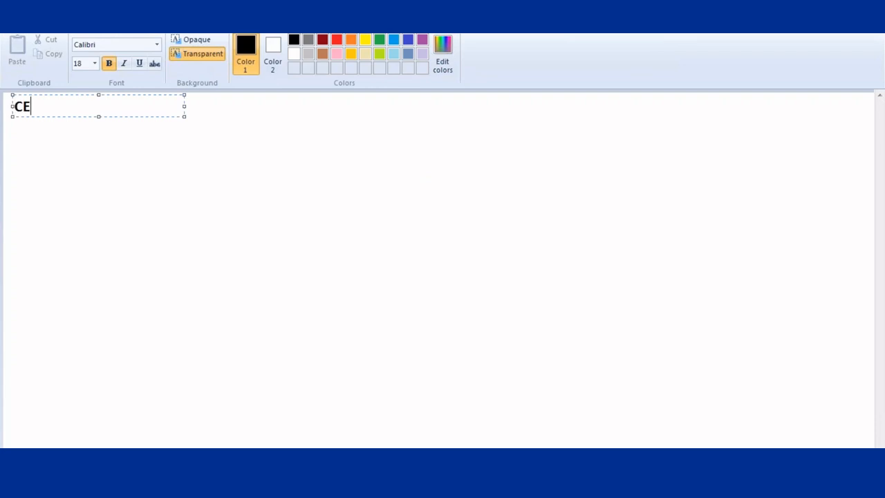
pyautogui.write('O')
pyautogui.press('Return')
pyautogui.press('Return')
pyautogui.write('|')
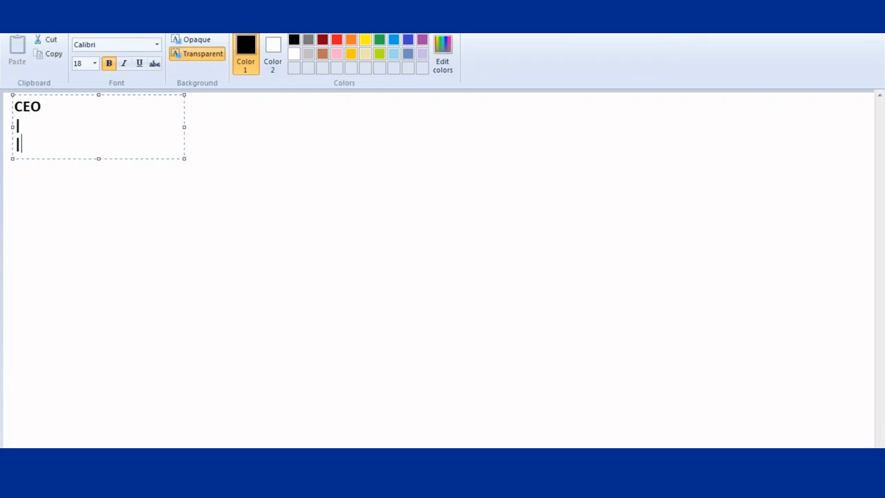
pyautogui.press('Return')
pyautogui.write('\\')
pyautogui.press('BackSpace')
pyautogui.write('|')
pyautogui.press('Return')
pyautogui.write('|')
pyautogui.press('Return')
pyautogui.write('|')
pyautogui.write('------')
pyautogui.write('Sa')
pyautogui.press('BackSpace')
pyautogui.press('BackSpace')
pyautogui.write('Manage')
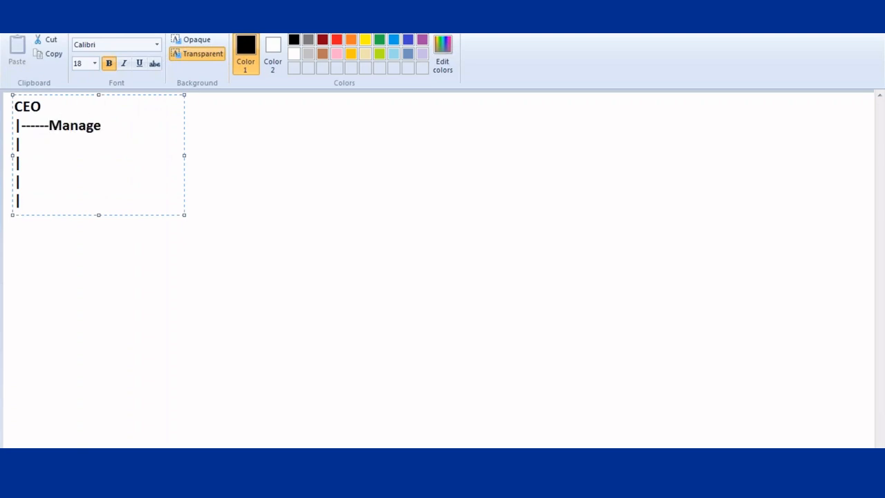
# - Add the indented Clerk branch under Manager, then HRManager with HRExecutive beneath it
pyautogui.click(35, 142)
pyautogui.press('Tab')
pyautogui.press('Tab')
pyautogui.write('|----Clerk')
pyautogui.click(22, 181)
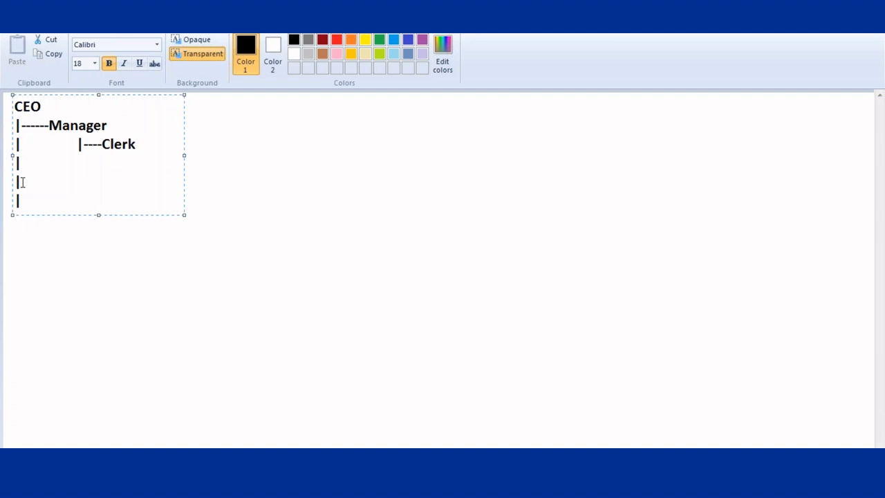
pyautogui.write('----HRMNa')
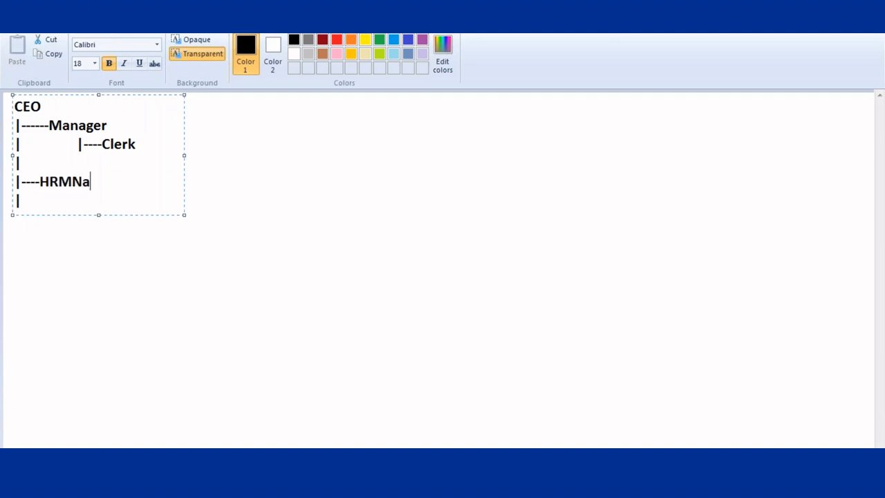
pyautogui.press('BackSpace')
pyautogui.press('BackSpace')
pyautogui.write('anager')
pyautogui.click(26, 203)
pyautogui.press('Tab')
pyautogui.press('Tab')
pyautogui.write('|---H')
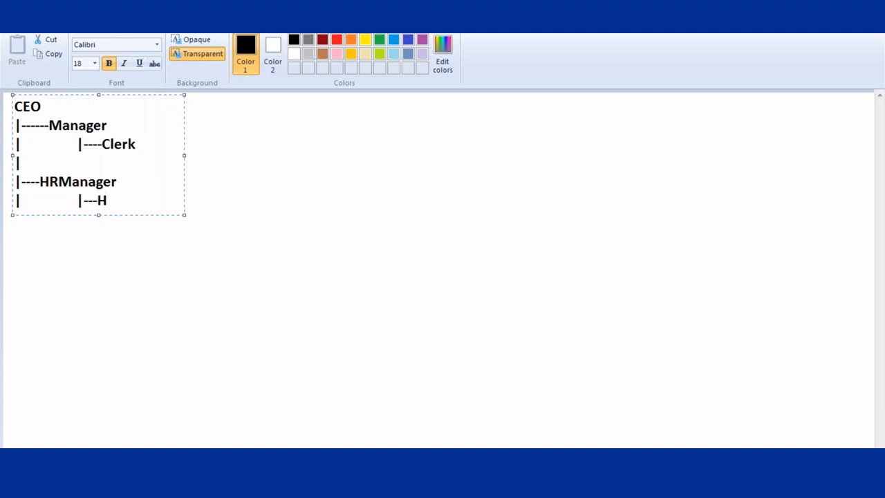
pyautogui.write('RExecutive')
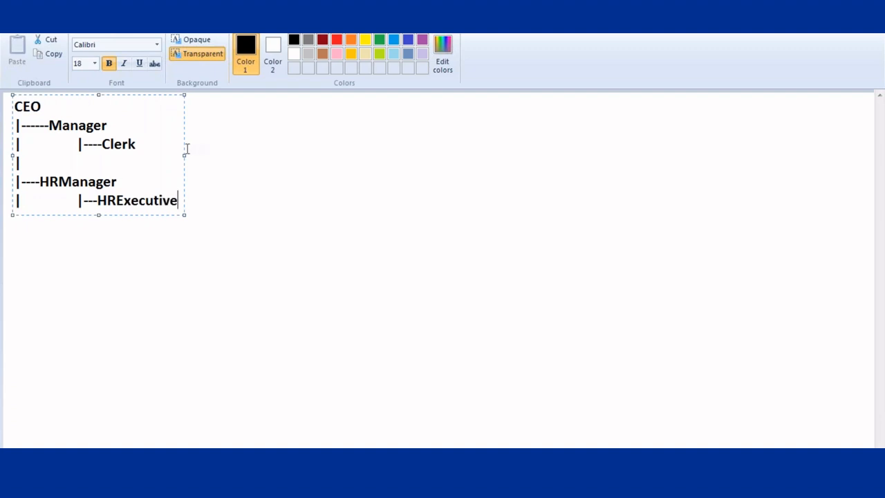
pyautogui.click(241, 153)
# - Write the 'User' and 'Role' row labels to the right of the hierarchy
pyautogui.click(256, 105)
pyautogui.write('U')
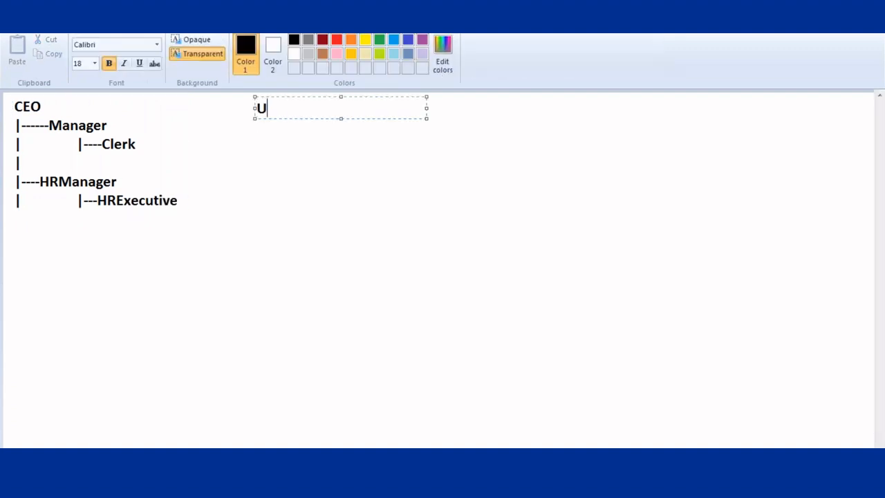
pyautogui.write('sser')
pyautogui.press('BackSpace')
pyautogui.press('BackSpace')
pyautogui.press('BackSpace')
pyautogui.press('BackSpace')
pyautogui.write('ser')
pyautogui.press('Return')
pyautogui.press('Return')
pyautogui.write('Role')
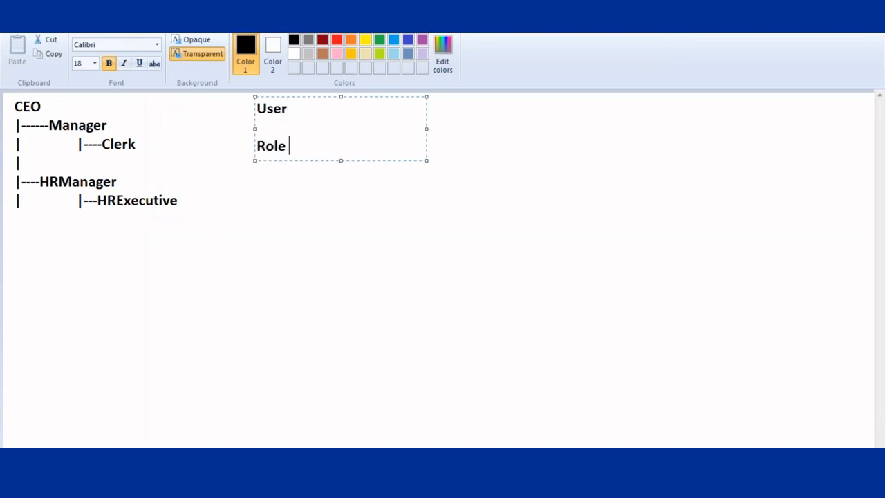
pyautogui.click(455, 128)
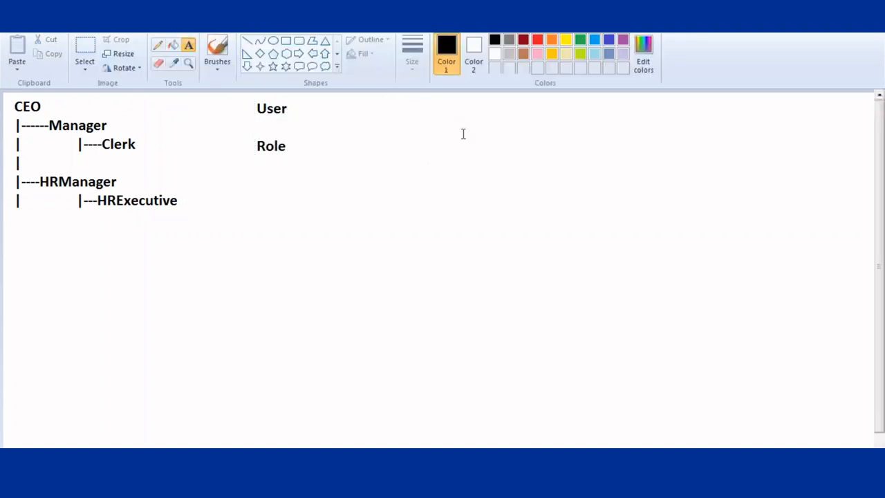
# - Type a row of six user names beside the User label, separated by tabs
pyautogui.click(309, 108)
pyautogui.moveTo(480, 107); pyautogui.dragTo(792, 131)
pyautogui.write('Sam')
pyautogui.press('Tab')
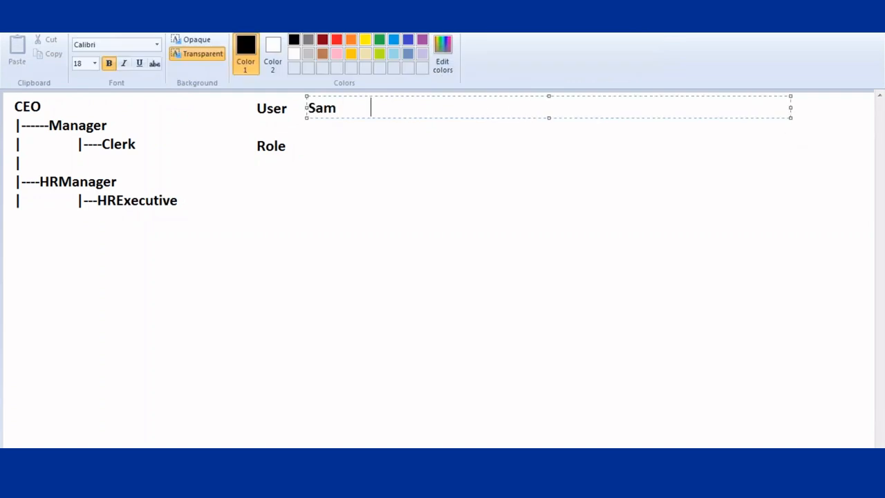
pyautogui.write('Ra,')
pyautogui.press('BackSpace')
pyautogui.write('m')
pyautogui.press('Tab')
pyautogui.write('Kiran')
pyautogui.press('Tab')
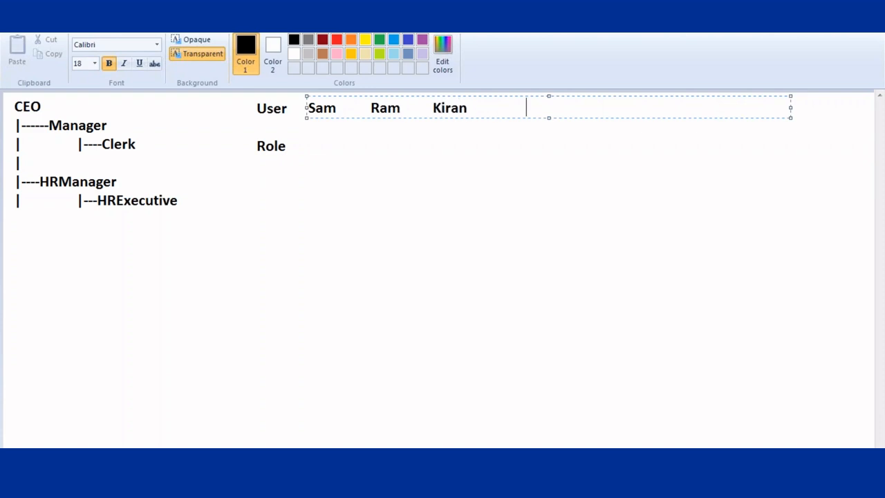
pyautogui.write('Farah')
pyautogui.press('BackSpace')
pyautogui.press('BackSpace')
pyautogui.press('BackSpace')
pyautogui.press('BackSpace')
pyautogui.press('BackSpace')
pyautogui.press('BackSpace')
pyautogui.write('Wilson')
pyautogui.press('Tab')
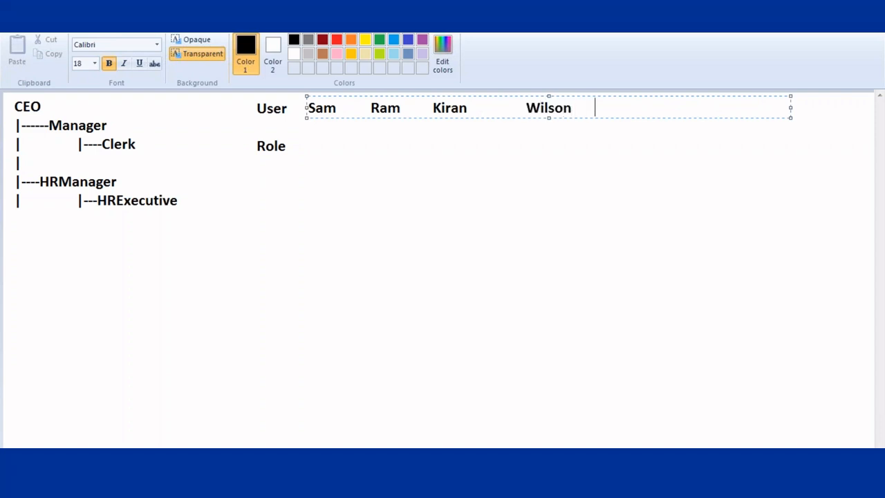
pyautogui.write('Divya     Kavya')
# - Type the Role row: Manager, Clerk, Clerk, HRM, HRE, HRE
pyautogui.press('Return')
pyautogui.press('Return')
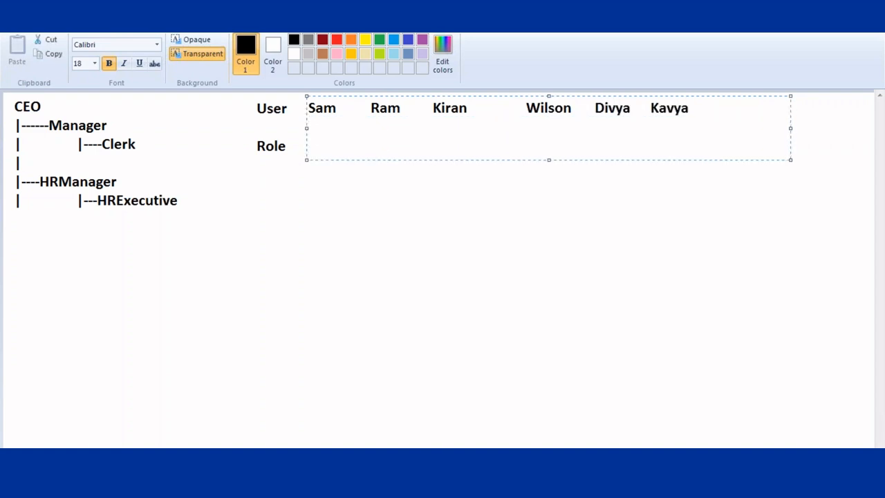
pyautogui.write('Manager C')
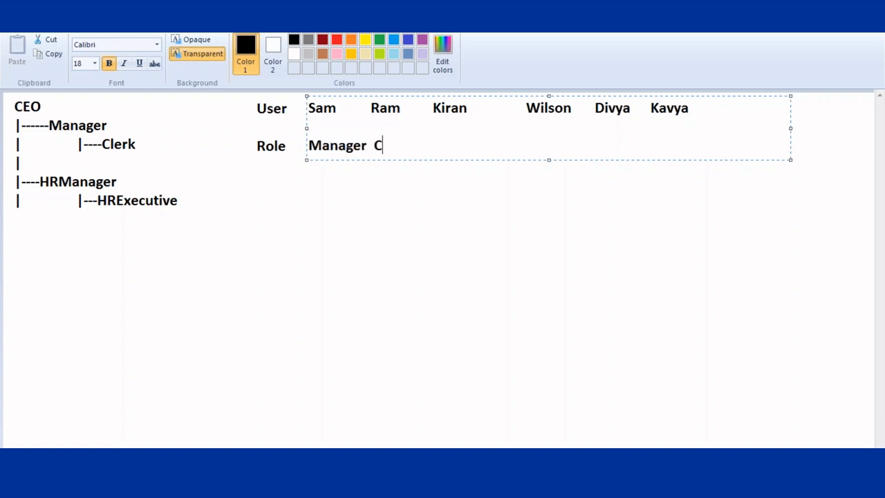
pyautogui.write('lerk    Lekr')
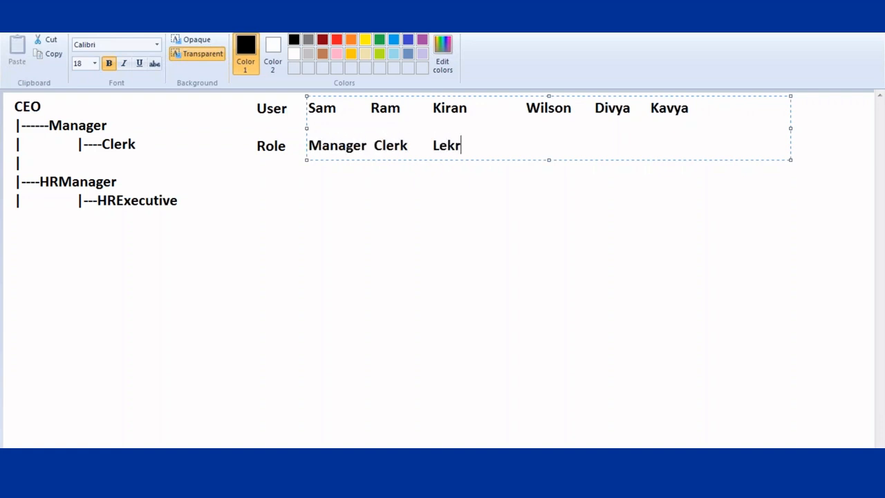
pyautogui.press('BackSpace')
pyautogui.press('BackSpace')
pyautogui.press('BackSpace')
pyautogui.press('BackSpace')
pyautogui.write('Clerkt')
pyautogui.press('BackSpace')
pyautogui.press('BackSpace')
pyautogui.press('BackSpace')
pyautogui.press('BackSpace')
pyautogui.press('BackSpace')
pyautogui.write('HRMan')
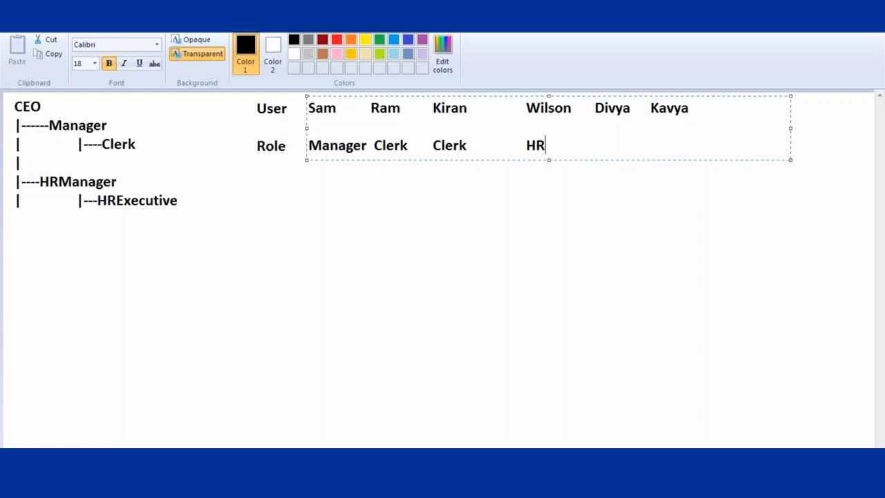
pyautogui.press('BackSpace')
pyautogui.press('BackSpace')
pyautogui.write('HRE          HRE')
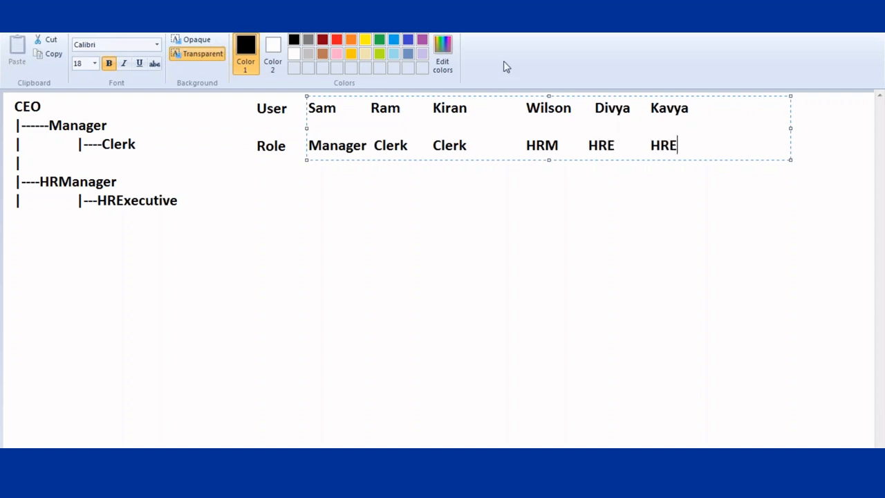
# - Adjust the spacing so HRM and both HRE entries sit under their users
pyautogui.click(590, 145)
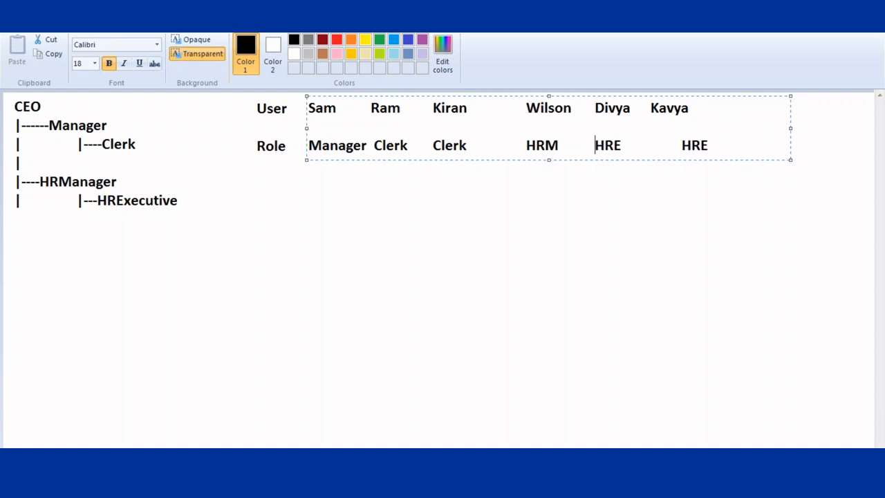
pyautogui.click(680, 145)
pyautogui.press('BackSpace')
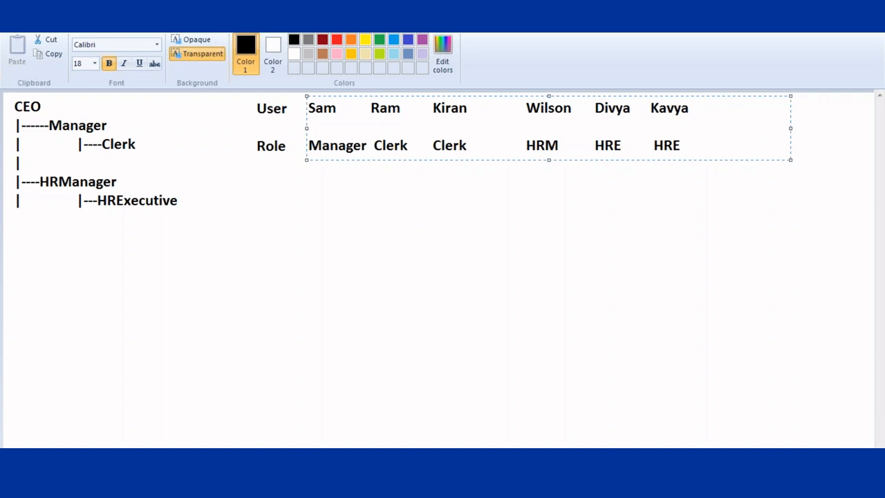
pyautogui.click(528, 109)
pyautogui.press('BackSpace')
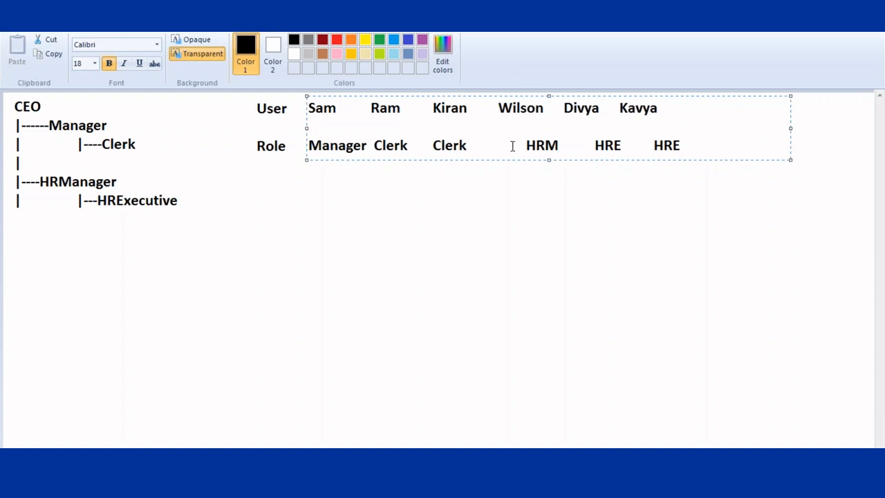
pyautogui.press('BackSpace')
pyautogui.press('BackSpace')
pyautogui.press('BackSpace')
pyautogui.press('BackSpace')
pyautogui.press('BackSpace')
pyautogui.press('BackSpace')
pyautogui.press('BackSpace')
pyautogui.press('BackSpace')
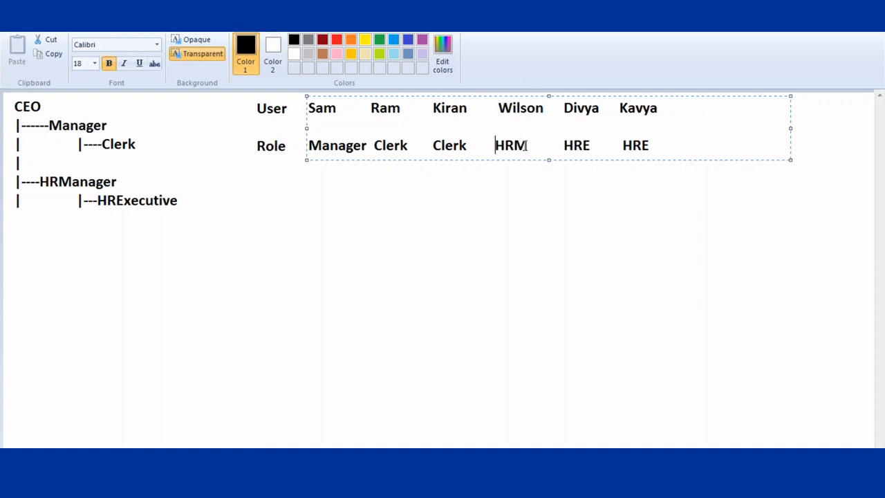
pyautogui.click(503, 207)
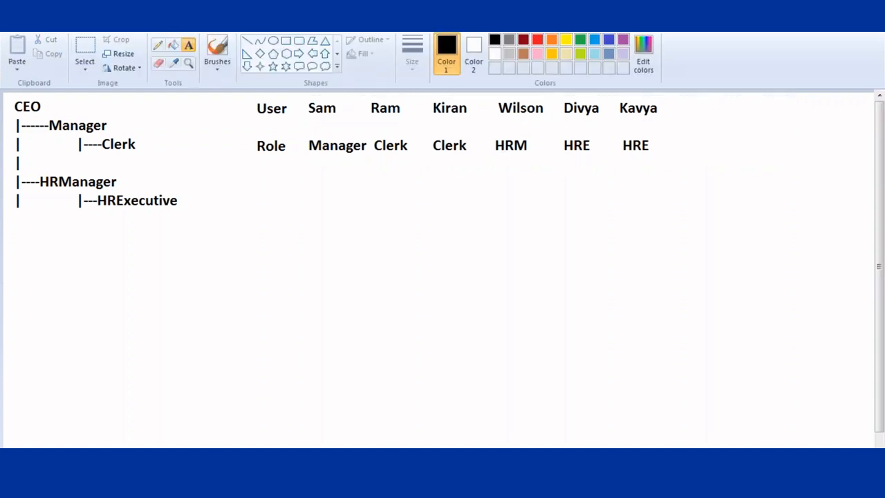
pyautogui.click(8, 229)
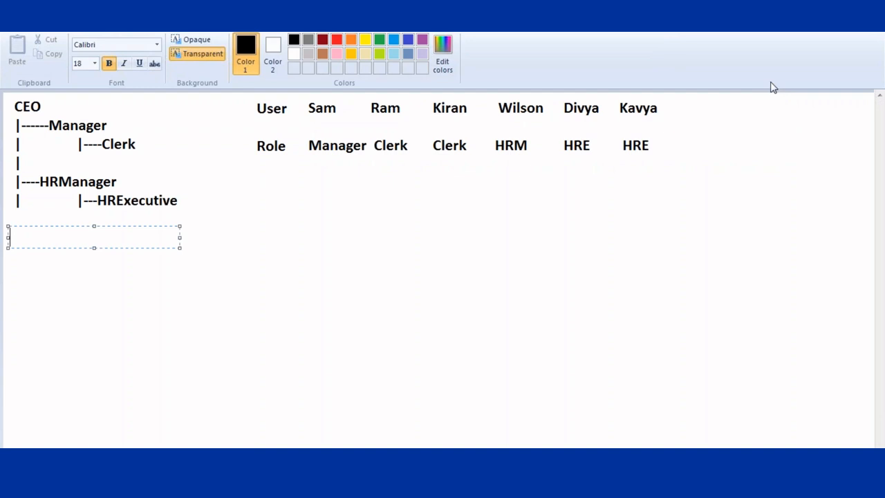
# - Add a note right of the user list reading 'Queue : Life' with 'Sam,Ram' below it
pyautogui.click(712, 105)
pyautogui.click(712, 105)
pyautogui.write('Queue : ')
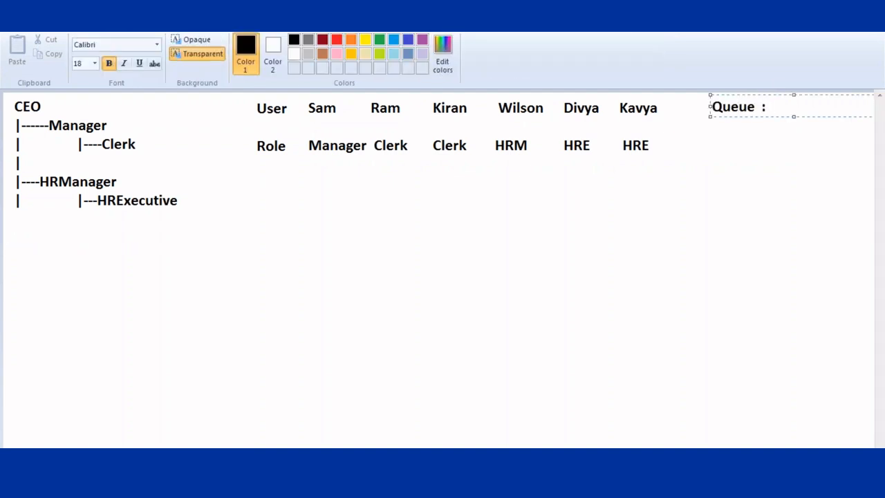
pyautogui.write('CLife')
pyautogui.press('Return')
pyautogui.write('Samm')
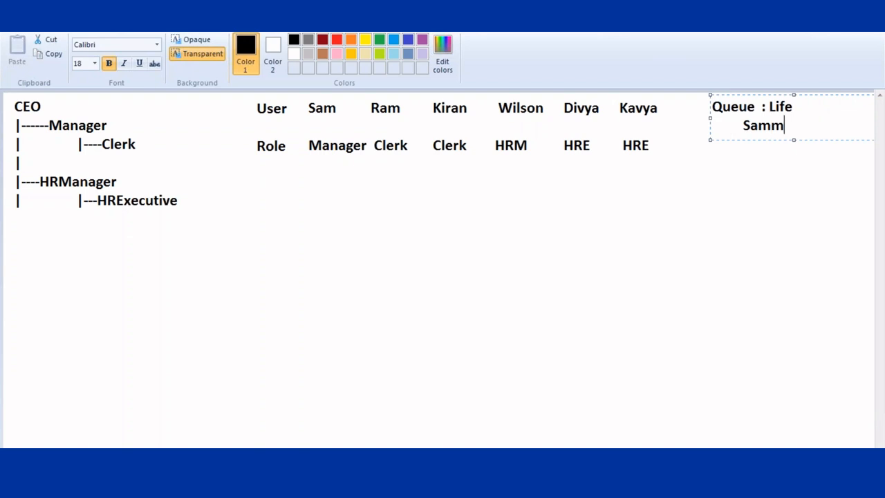
pyautogui.press('BackSpace')
pyautogui.write(',Ram')
# - Add 'Public Group SalesTeam' with an indented member line 'Sam,Ram.Divya' beneath it
pyautogui.press('Return')
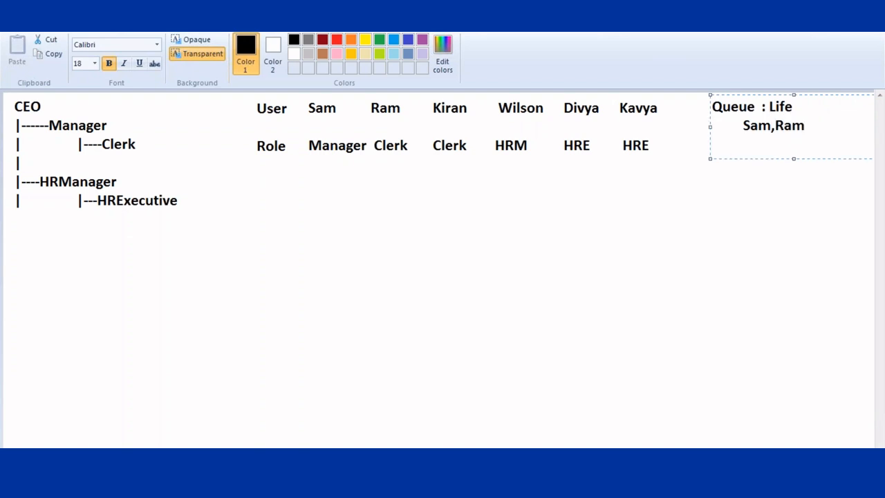
pyautogui.write('Public Gr')
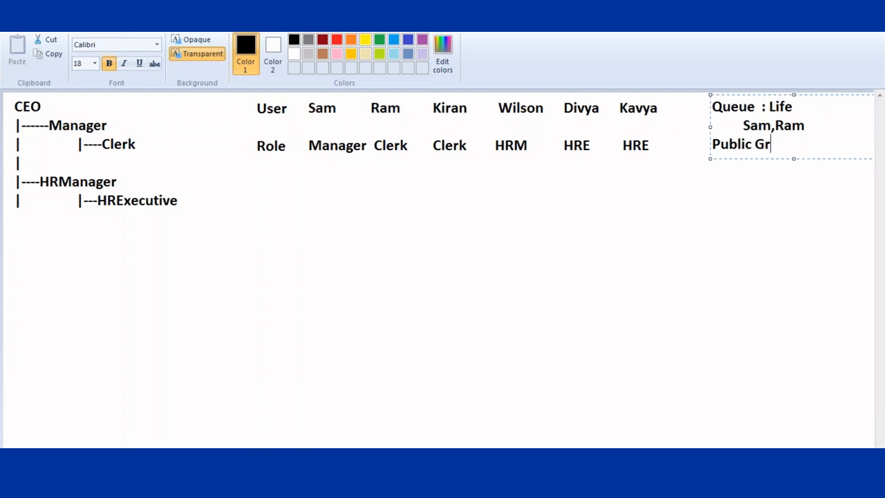
pyautogui.write('oup SalesTeam')
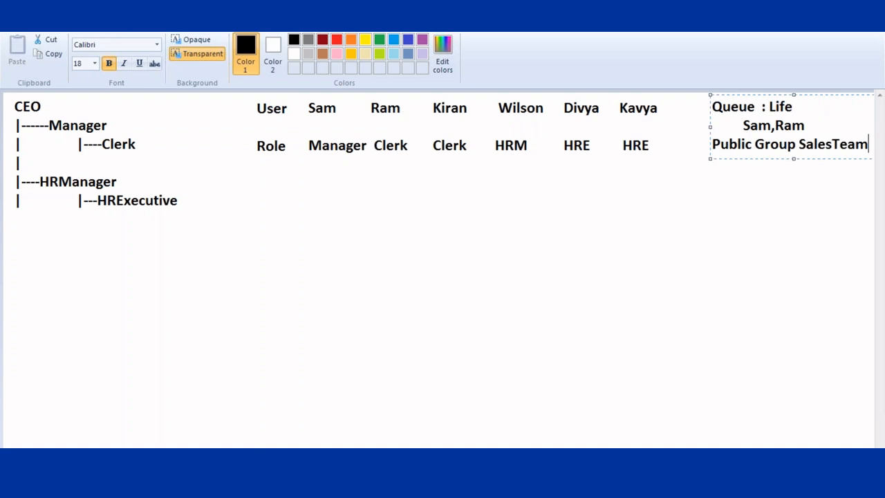
pyautogui.press('Return')
pyautogui.press('Tab')
pyautogui.write('Sam,Ram')
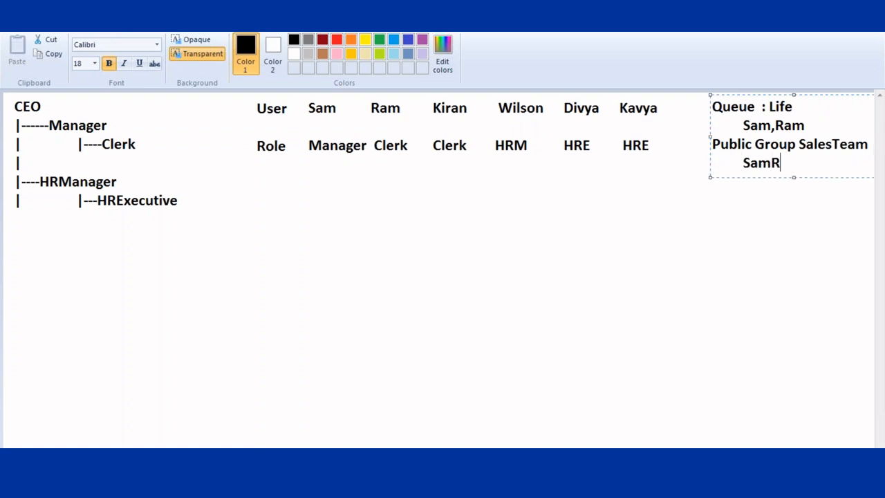
pyautogui.press('BackSpace')
pyautogui.press('BackSpace')
pyautogui.press('BackSpace')
pyautogui.write(',Ram,')
pyautogui.press('BackSpace')
pyautogui.write('.Divy')
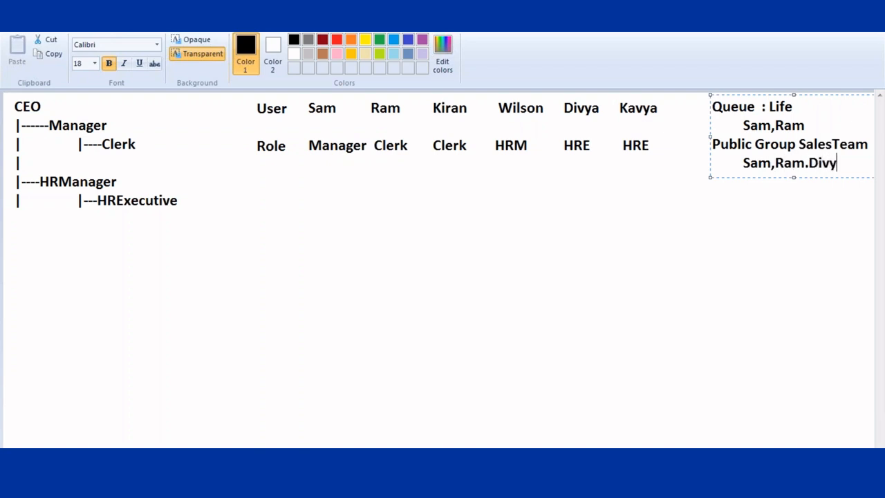
pyautogui.press('BackSpace')
pyautogui.write('ya')
pyautogui.click(568, 229)
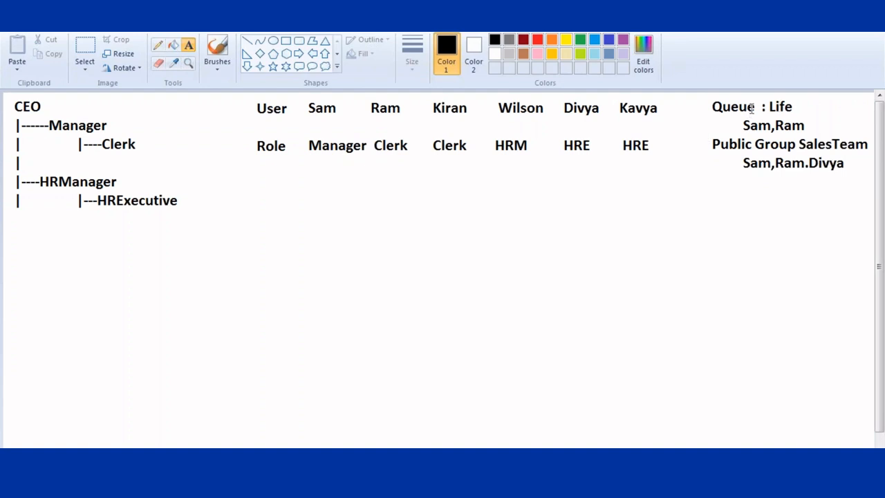
# - Frame the words Life and SalesTeam with thicker red rectangle outlines
pyautogui.click(286, 41)
pyautogui.moveTo(766, 96); pyautogui.dragTo(806, 117)
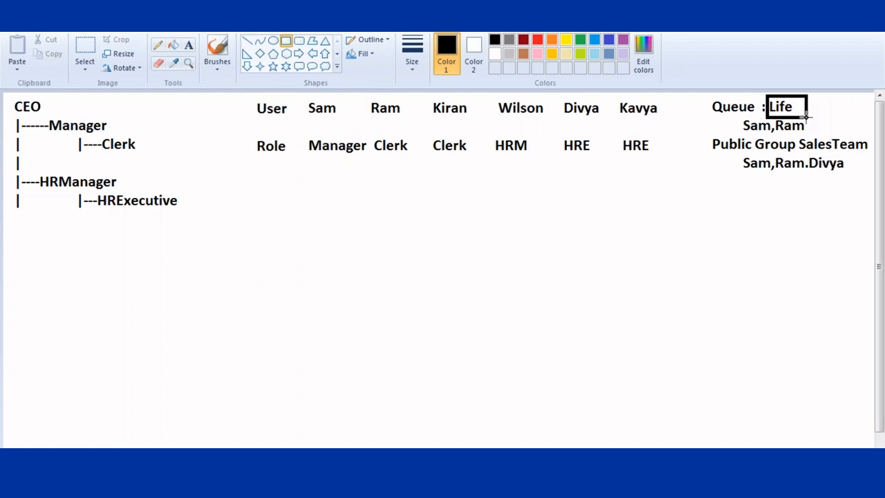
pyautogui.click(537, 39)
pyautogui.click(412, 58)
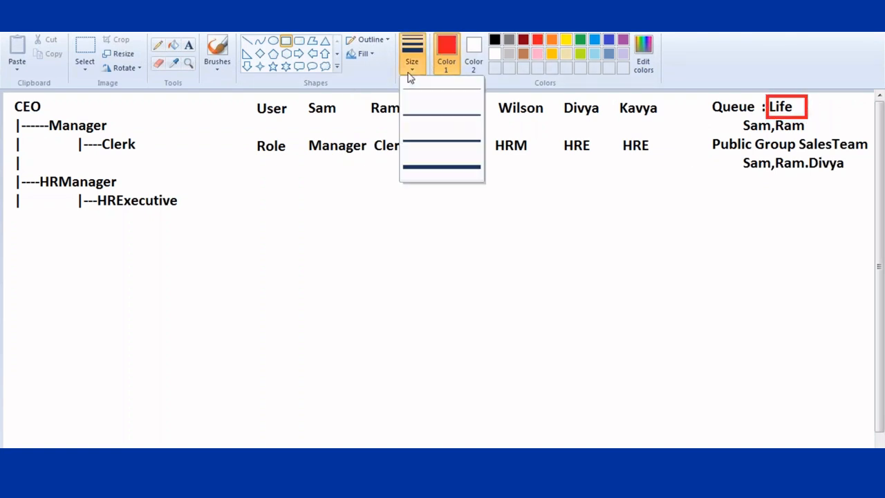
pyautogui.click(427, 115)
pyautogui.moveTo(798, 132); pyautogui.dragTo(869, 156)
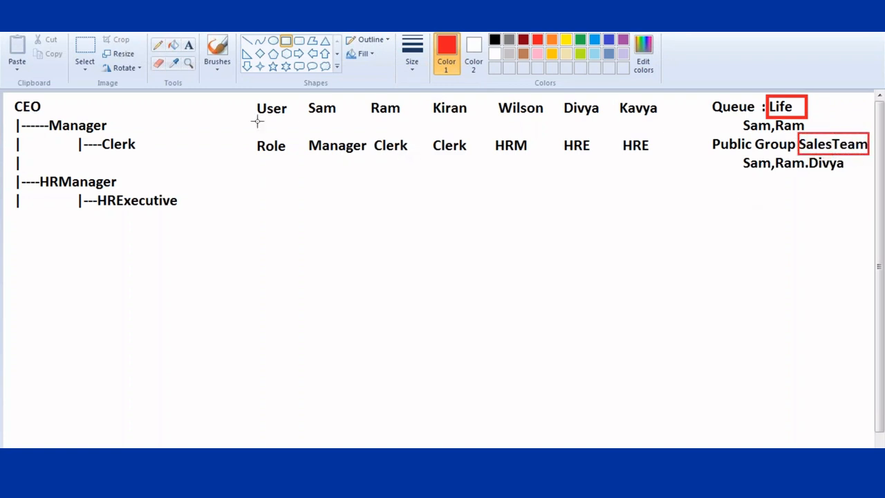
pyautogui.click(495, 41)
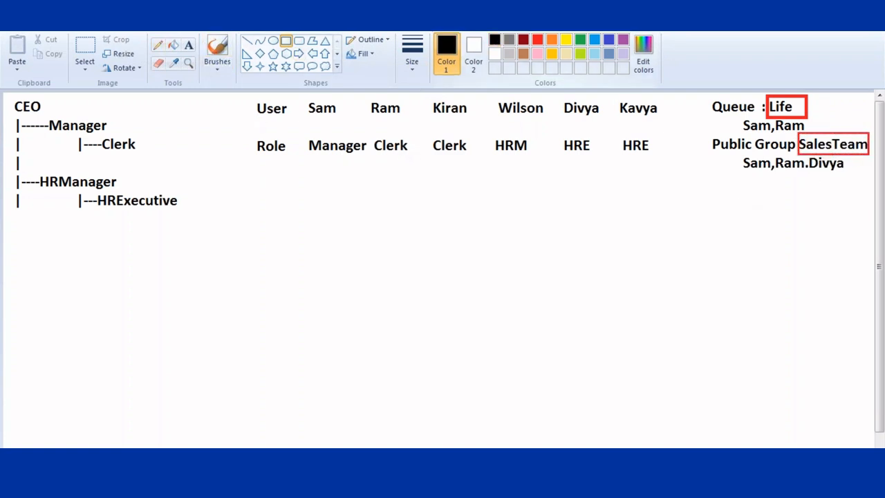
pyautogui.click(188, 45)
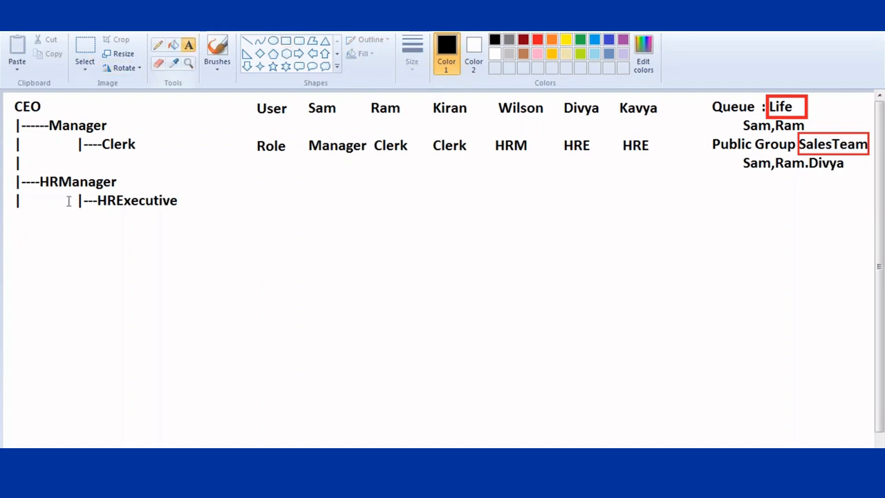
# - Type the ID list 111---Sam, 222---Ram, 333---Kiran, 444---Wilson, 555---Divya, 666---Kayva below the hierarchy
pyautogui.click(6, 236)
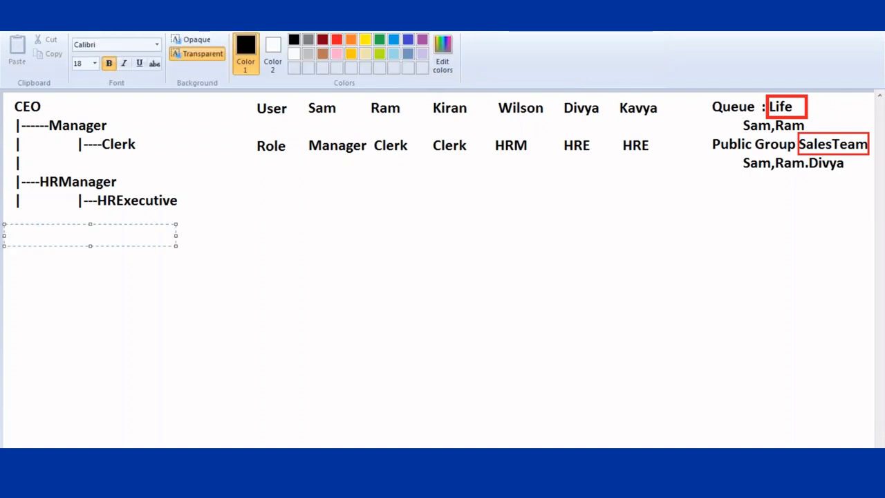
pyautogui.write('111---Sam')
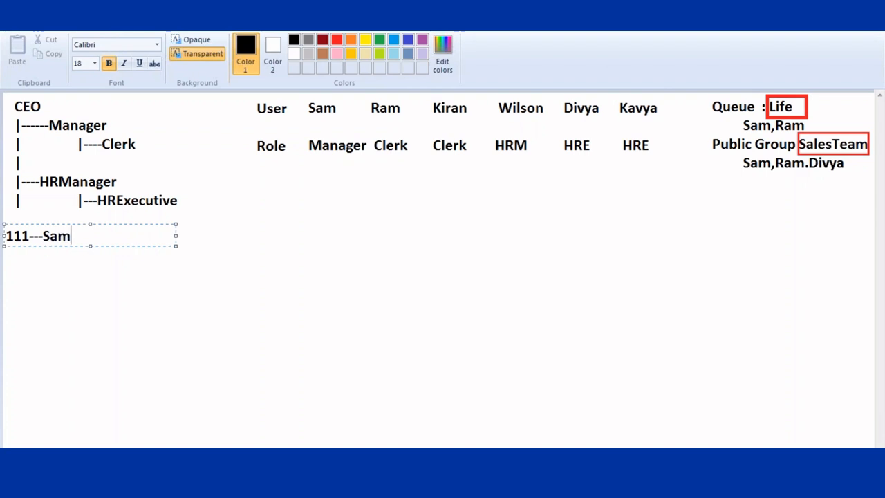
pyautogui.press('Return')
pyautogui.write('222--R')
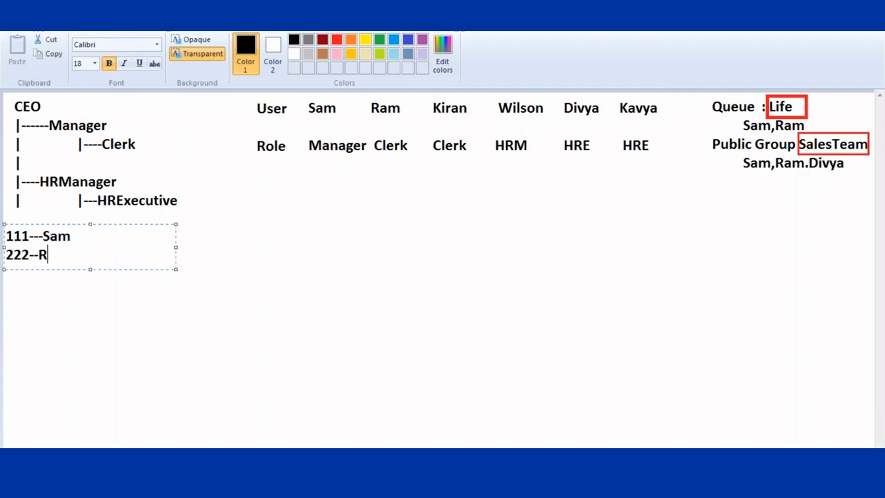
pyautogui.press('BackSpace')
pyautogui.press('BackSpace')
pyautogui.write('--Ram')
pyautogui.press('Return')
pyautogui.write('333--')
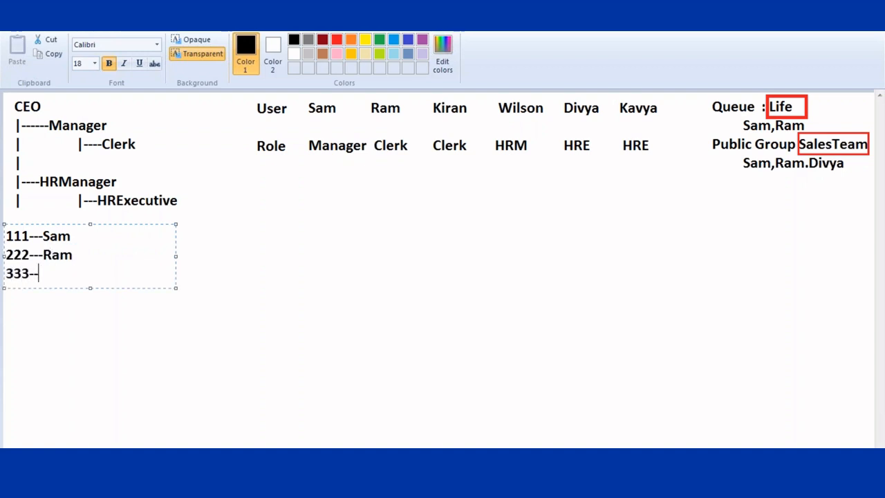
pyautogui.write('-Kiran')
pyautogui.press('Return')
pyautogui.write('444--')
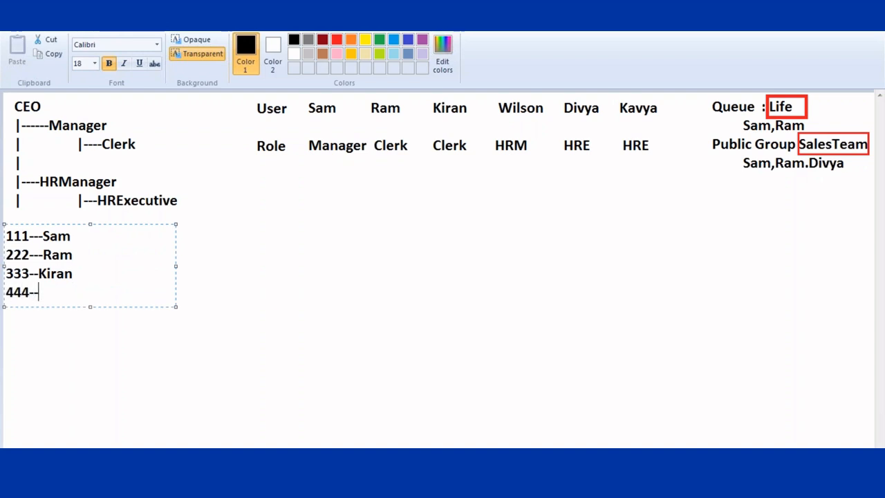
pyautogui.write('-Wilson')
pyautogui.press('Return')
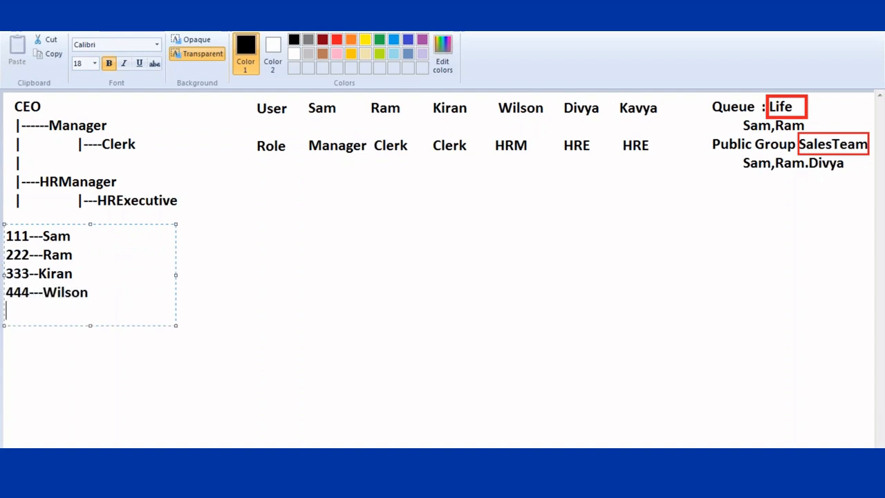
pyautogui.write('555---Divya')
pyautogui.press('Return')
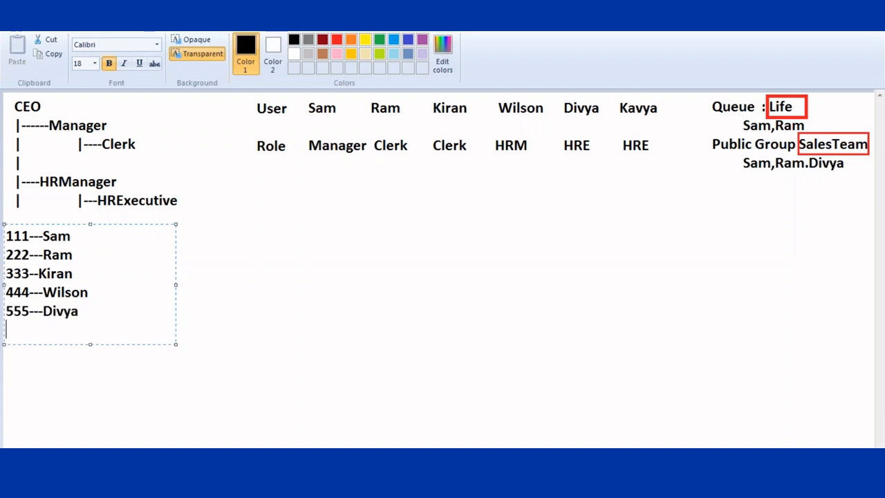
pyautogui.write('666---Kayva')
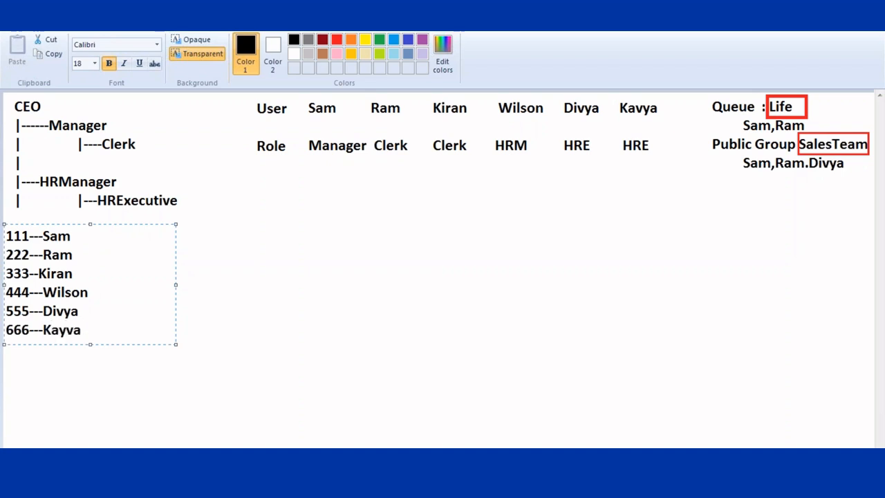
# - Touch up the dashes, nudge the list into place, and frame it with a black rectangle
pyautogui.click(44, 238)
pyautogui.click(38, 274)
pyautogui.write('-')
pyautogui.moveTo(3, 285); pyautogui.dragTo(20, 287)
pyautogui.click(245, 258)
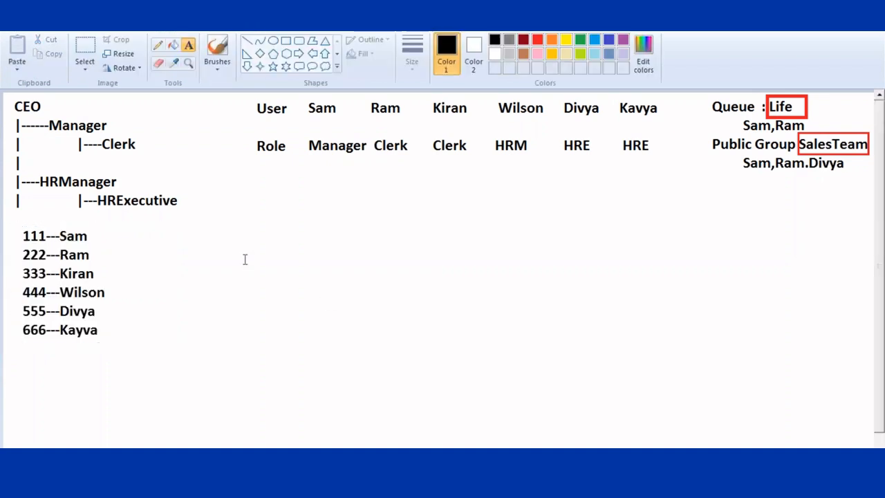
pyautogui.click(286, 40)
pyautogui.moveTo(13, 224)
pyautogui.mouseDown()
pyautogui.moveTo(99, 258)
pyautogui.moveTo(109, 355)
pyautogui.moveTo(113, 349)
pyautogui.mouseUp()
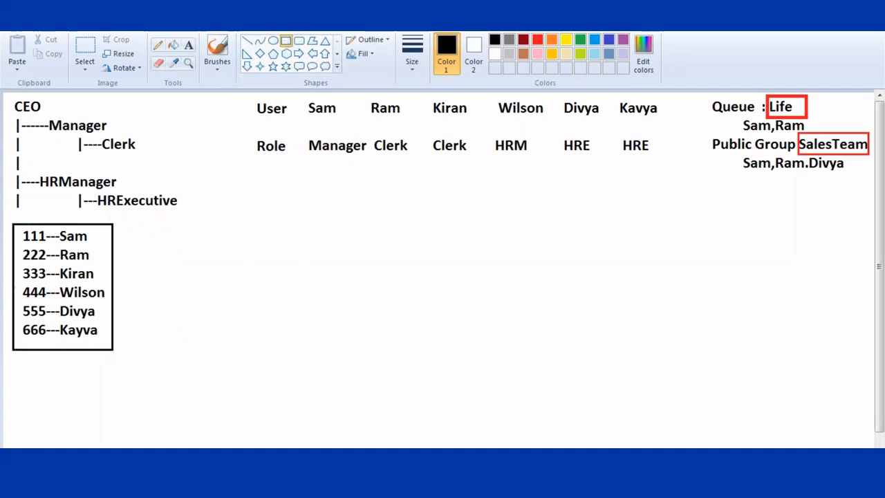
# - Type the label 'OWD: Private' beside the ID list
pyautogui.click(189, 44)
pyautogui.click(117, 234)
pyautogui.write('O')
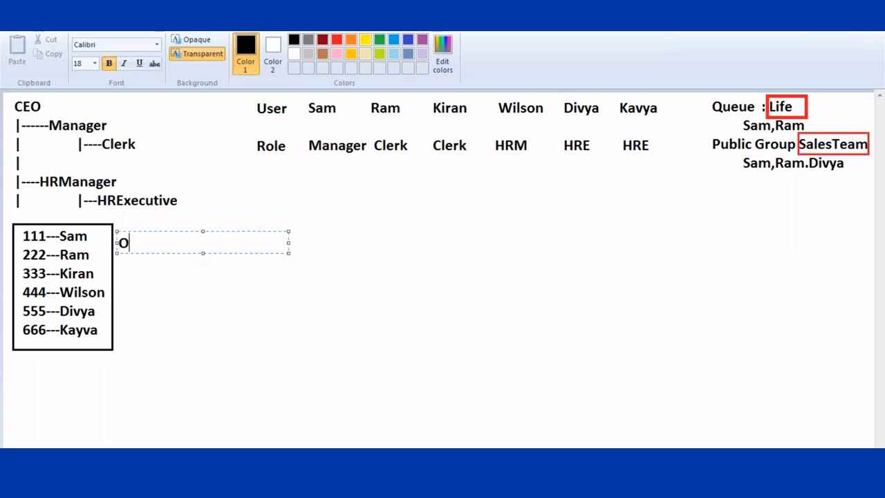
pyautogui.write('WD: Priv')
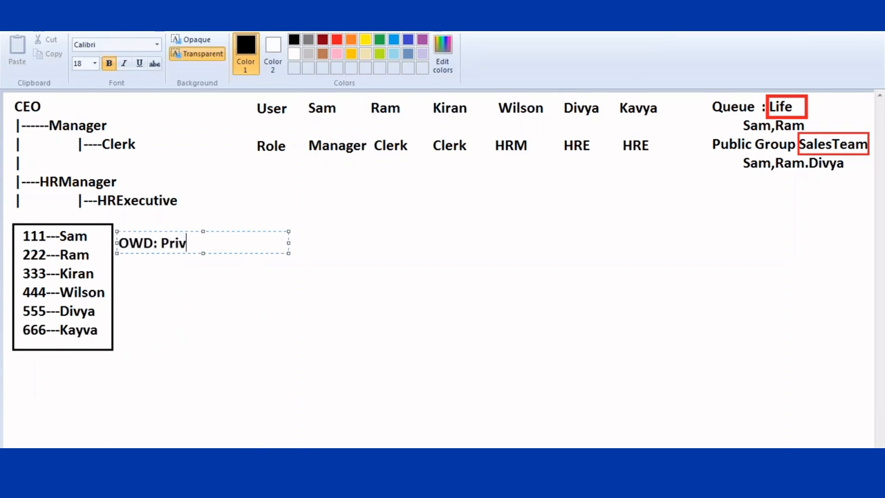
pyautogui.write('ate')
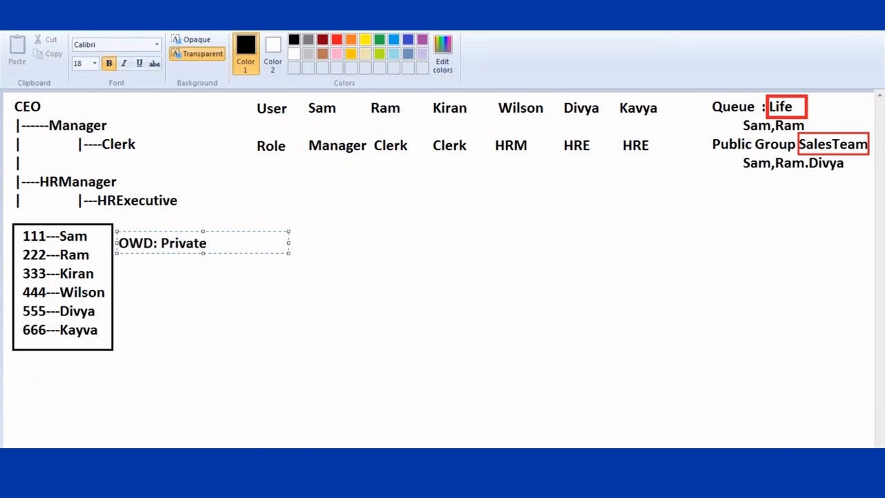
pyautogui.click(195, 189)
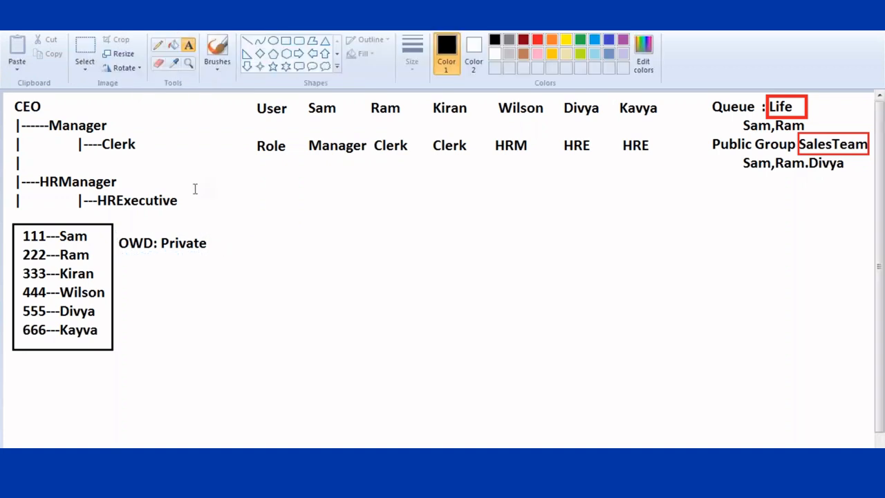
# - Cut and paste the OWD: Private label and move it below the boxed ID list
pyautogui.click(85, 49)
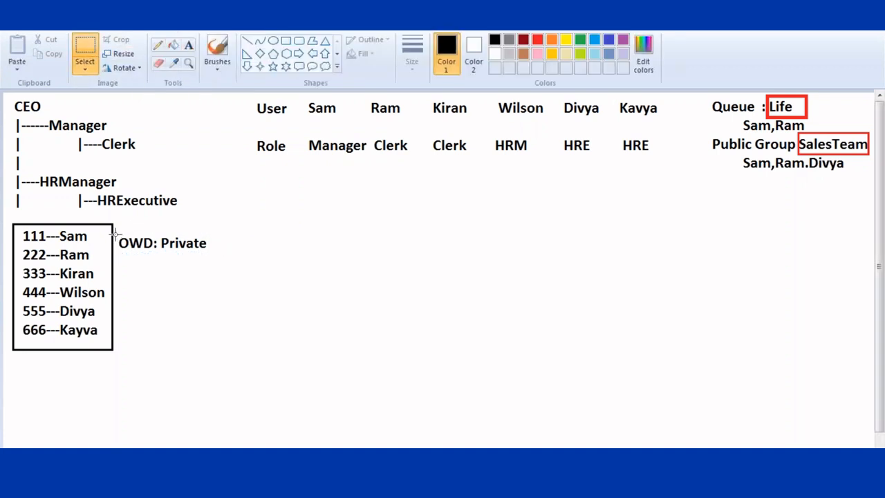
pyautogui.moveTo(116, 235); pyautogui.dragTo(209, 261)
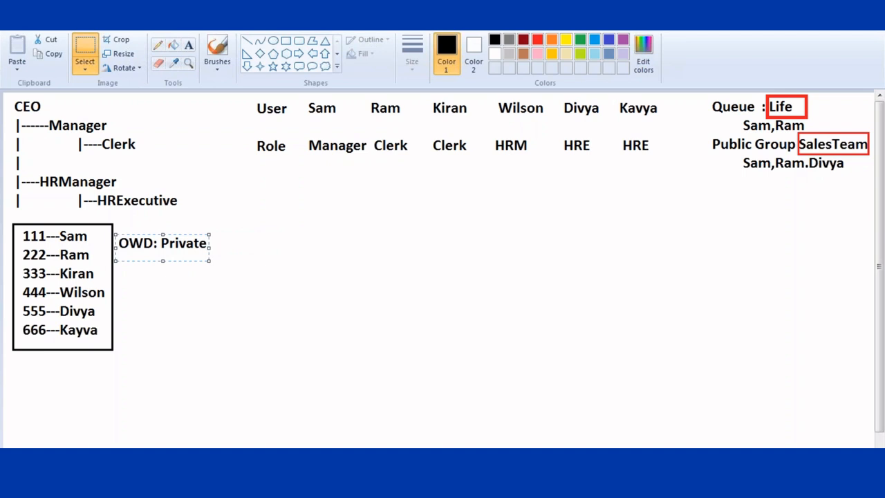
pyautogui.hotkey('ctrl', 'x')
pyautogui.hotkey('ctrl', 'v')
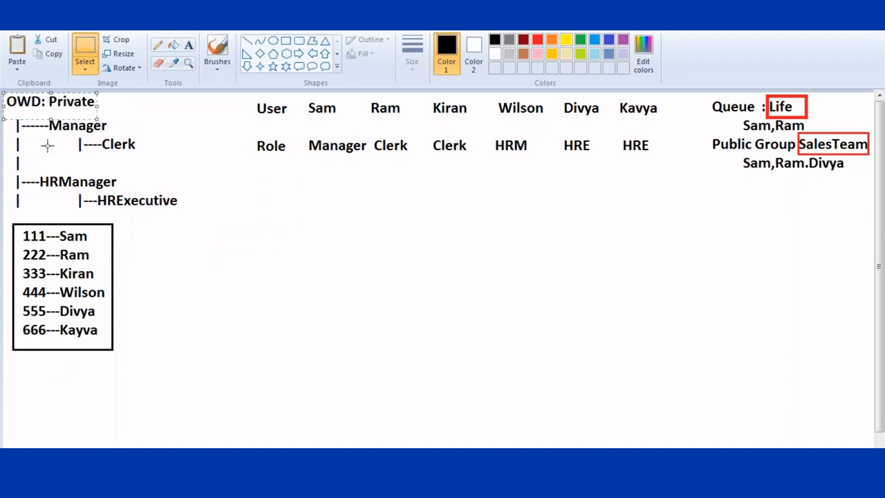
pyautogui.moveTo(53, 102); pyautogui.dragTo(60, 374)
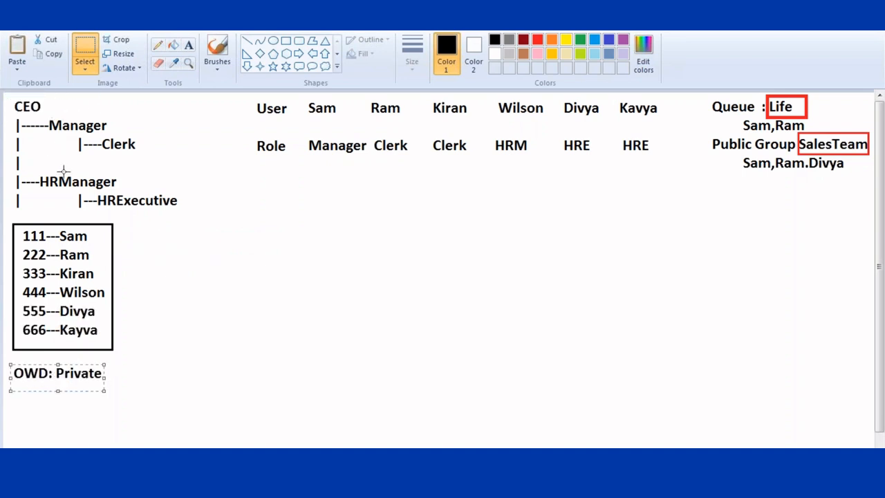
pyautogui.click(240, 226)
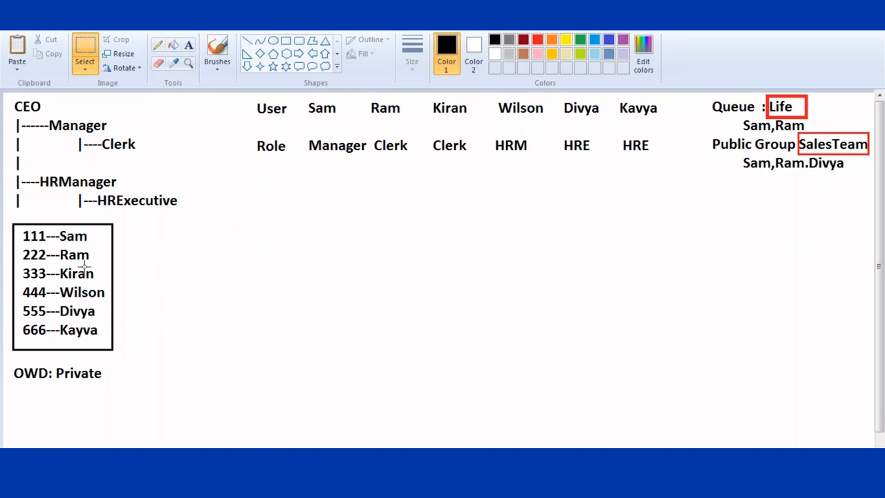
pyautogui.click(193, 45)
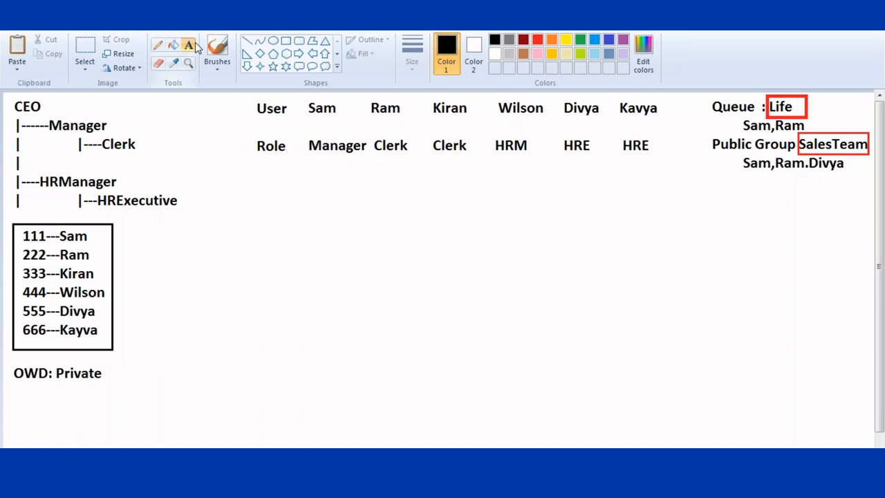
pyautogui.click(537, 40)
# - Write 'Role : Clerk' in red right of the hierarchy, with 'Ram,Kiran' on the next line
pyautogui.click(199, 186)
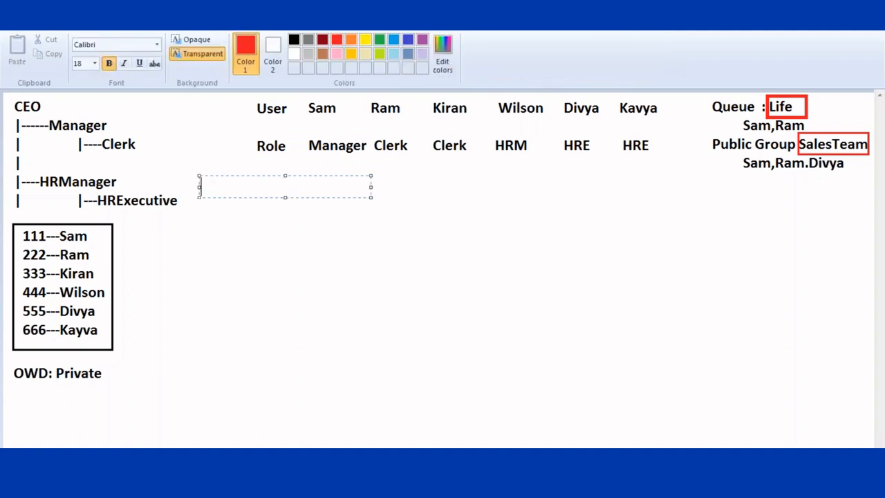
pyautogui.write('Role : Clerk')
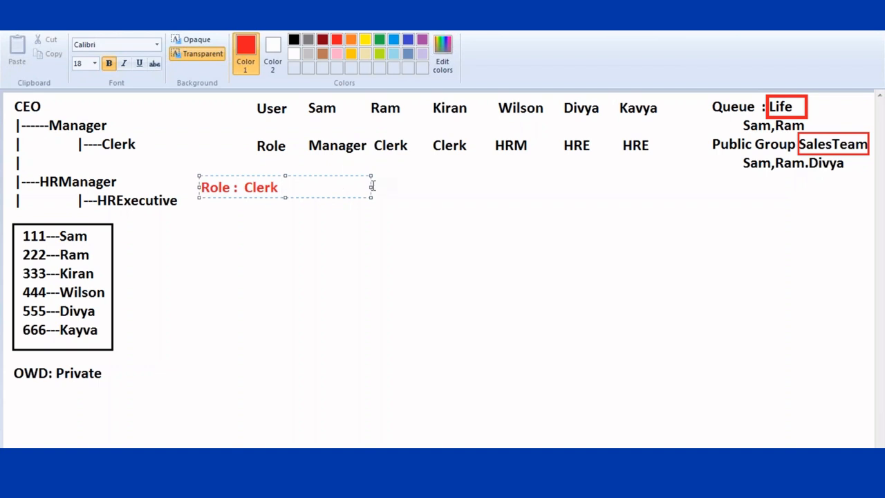
pyautogui.moveTo(372, 185); pyautogui.dragTo(495, 186)
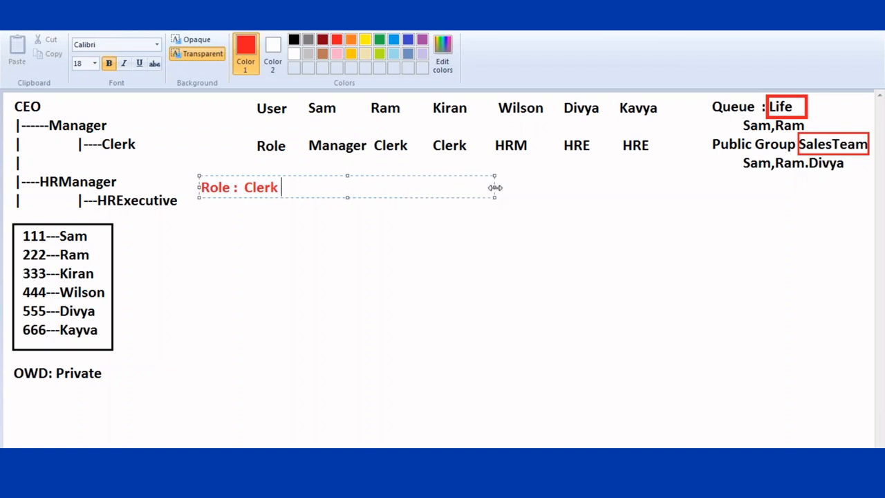
pyautogui.click(244, 191)
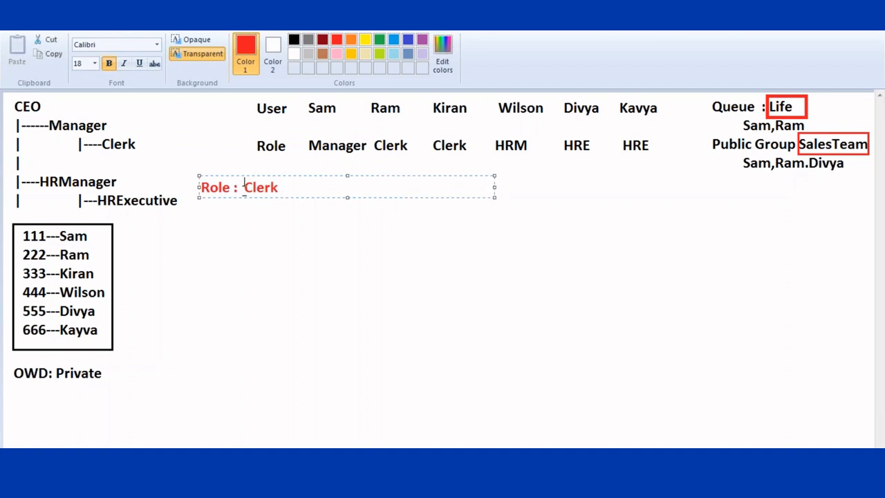
pyautogui.click(302, 187)
pyautogui.press('Return')
pyautogui.write('Ram,')
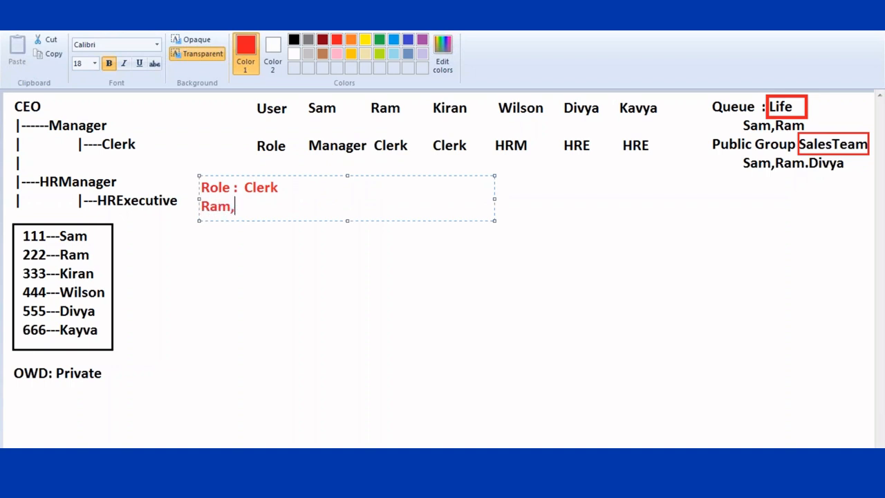
pyautogui.write('Kiran')
pyautogui.click(572, 227)
# - Draw a blue line from Role : Clerk ending at a blue 'Role : HRE' label
pyautogui.click(594, 39)
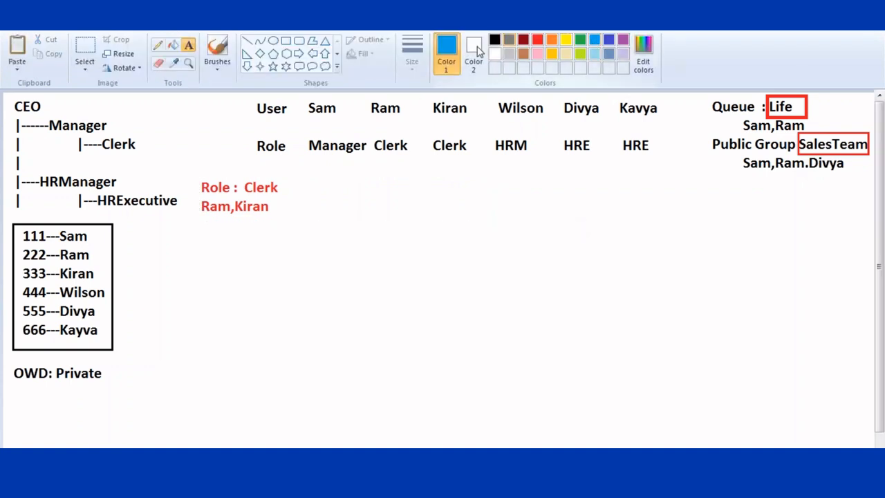
pyautogui.click(251, 41)
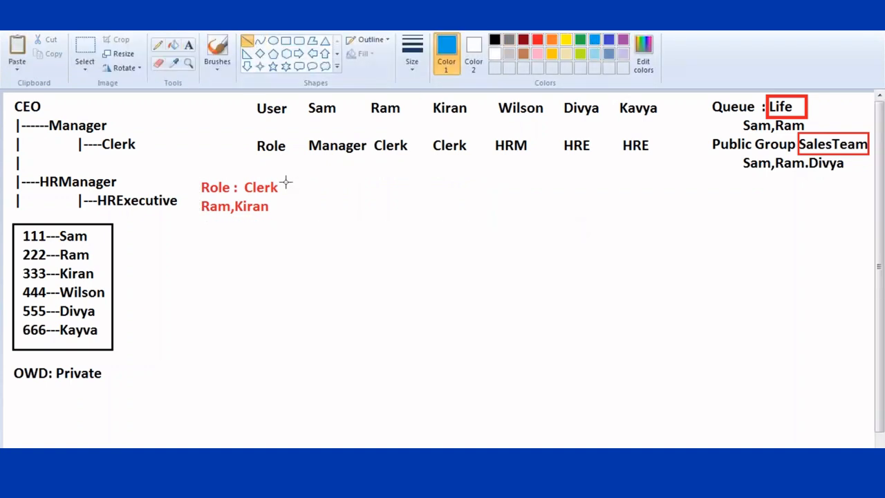
pyautogui.moveTo(285, 185); pyautogui.dragTo(360, 185)
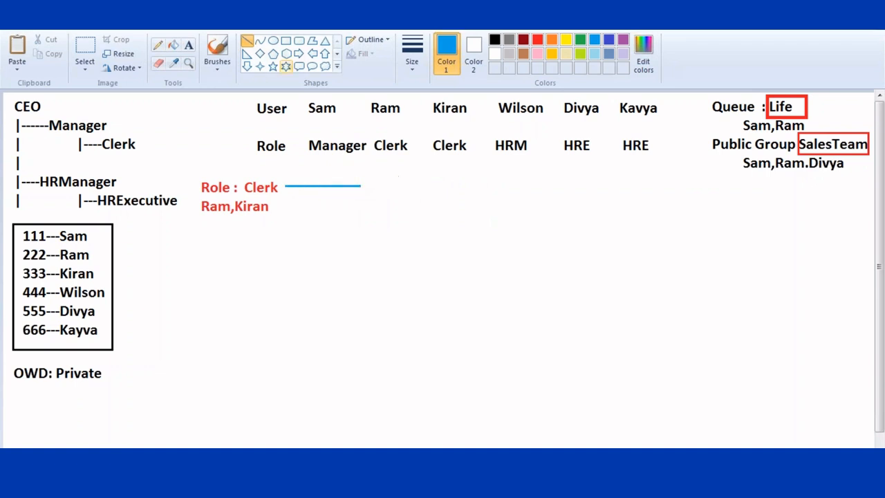
pyautogui.click(188, 46)
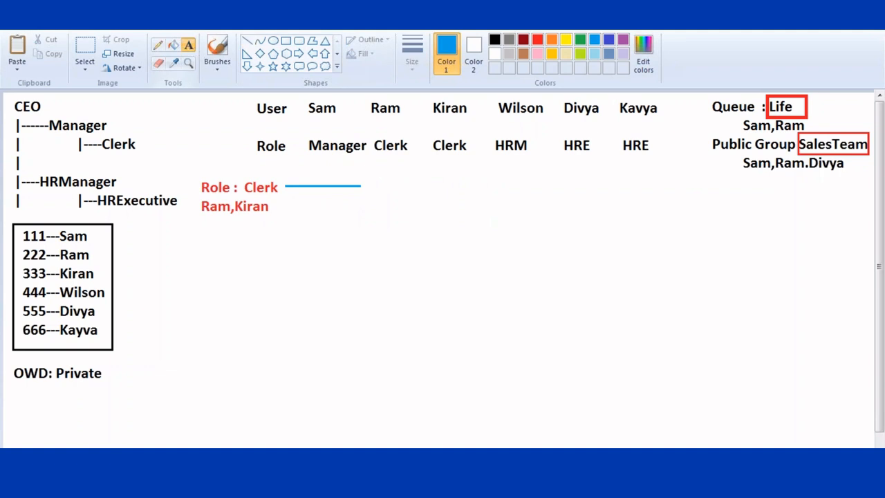
pyautogui.click(369, 185)
pyautogui.write('Role ')
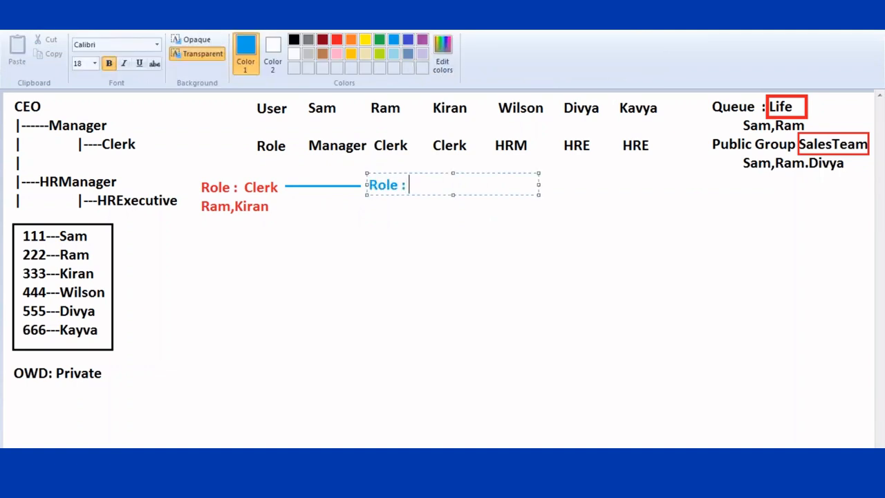
pyautogui.write(': HRE')
pyautogui.click(328, 181)
# - Label the blue Clerk-to-HRE line 'Read' above it
pyautogui.click(305, 178)
pyautogui.write('REad')
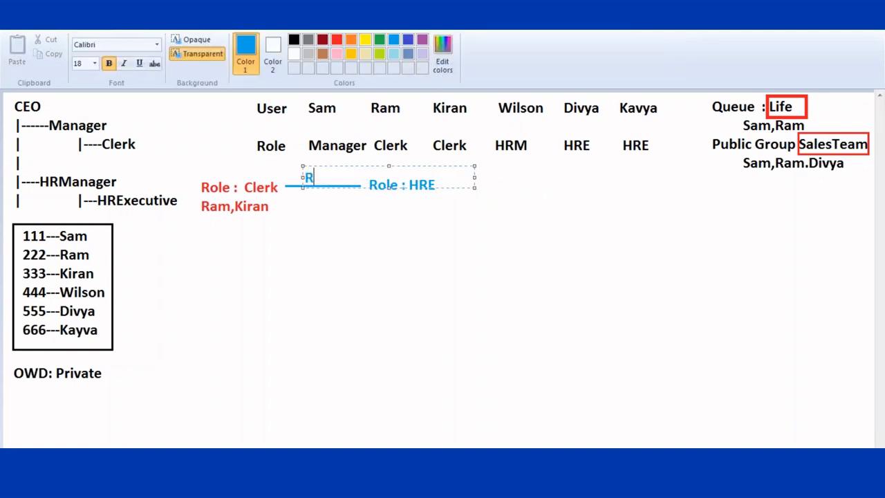
pyautogui.press('BackSpace')
pyautogui.press('BackSpace')
pyautogui.press('BackSpace')
pyautogui.write('ead')
pyautogui.click(384, 209)
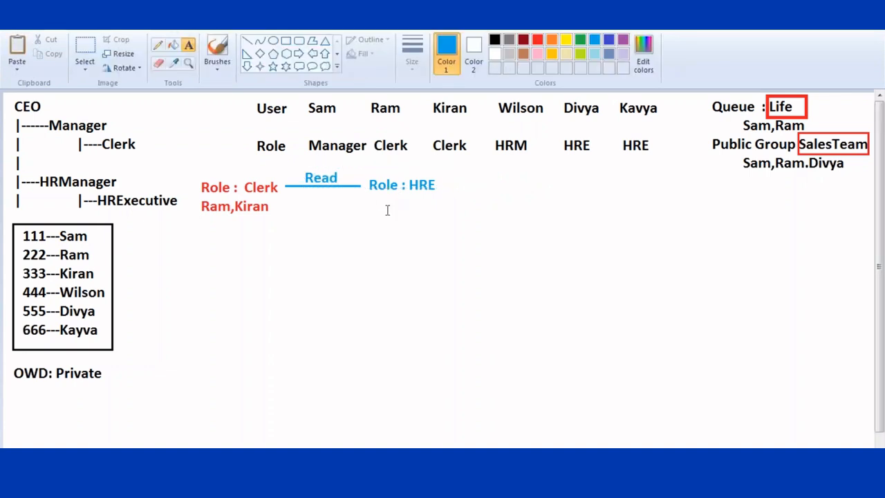
pyautogui.click(372, 202)
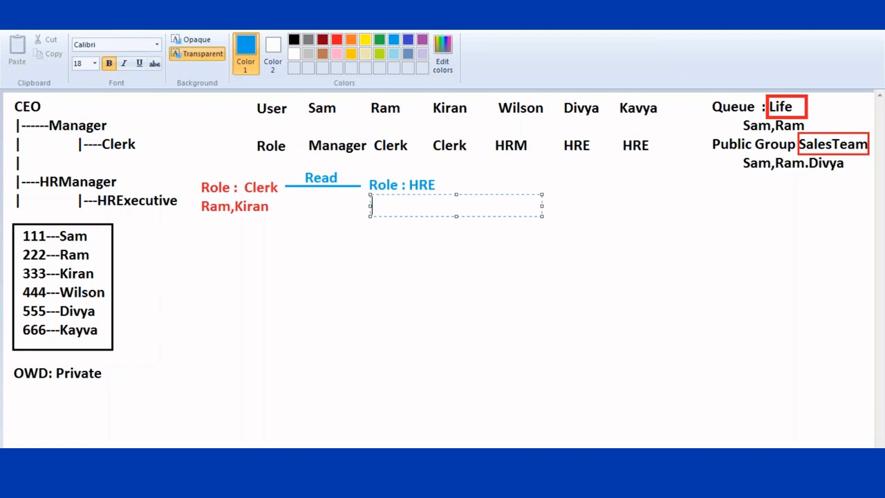
# - Type Divya and Kavya under Role : HRE, adding ': 555--Owner' after Divya
pyautogui.write('Divya                         Kavya')
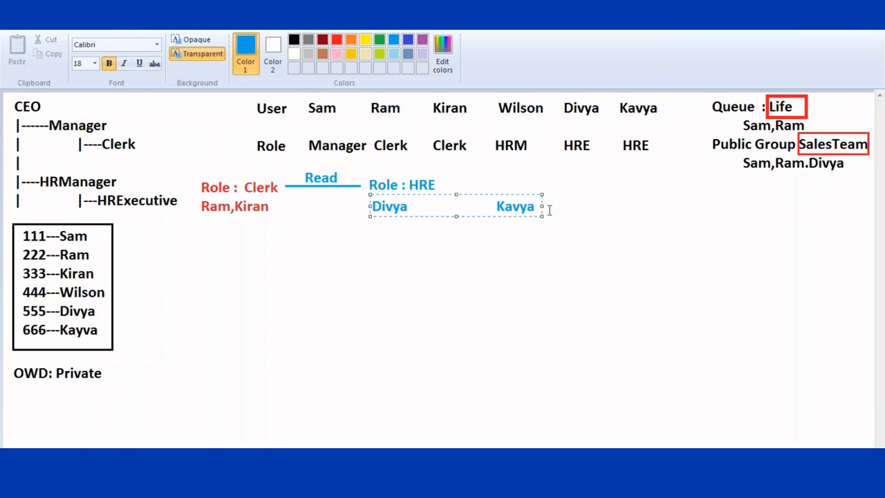
pyautogui.click(491, 207)
pyautogui.moveTo(543, 206); pyautogui.dragTo(720, 213)
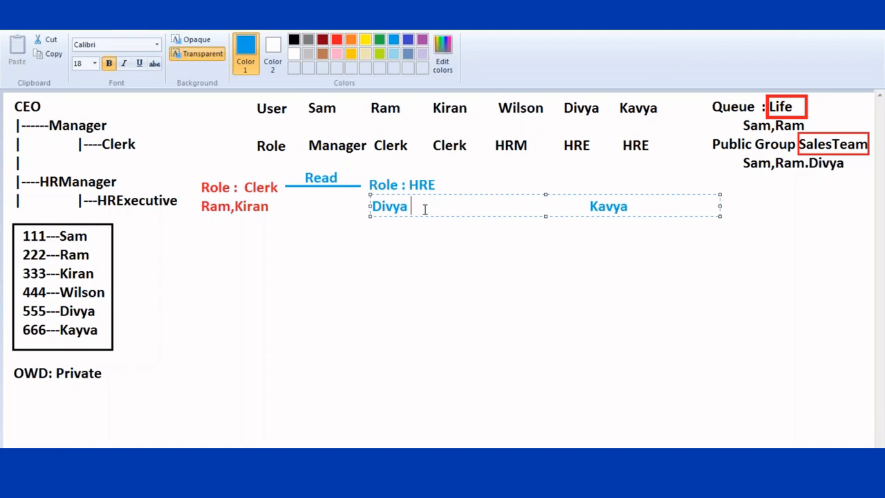
pyautogui.write(':  555')
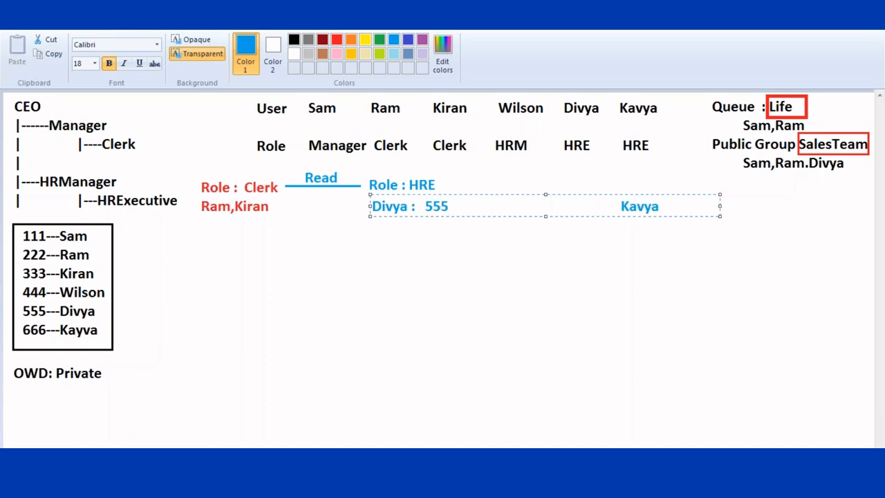
pyautogui.write('--Ow')
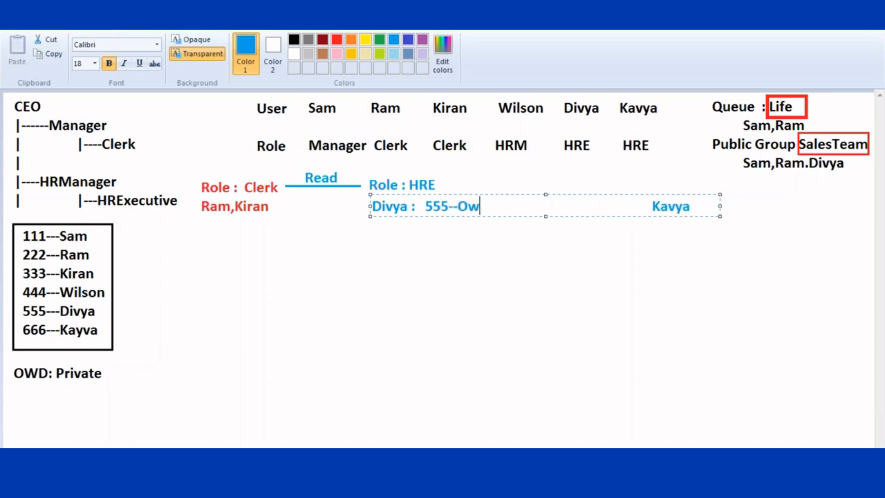
pyautogui.write('ner')
# - Complete Kavya's entry as ': 666--Owner' and start a second line beginning with ':'
pyautogui.press('Delete')
pyautogui.press('Delete')
pyautogui.press('Delete')
pyautogui.press('Delete')
pyautogui.press('Delete')
pyautogui.press('Delete')
pyautogui.press('Delete')
pyautogui.press('Delete')
pyautogui.press('Delete')
pyautogui.press('Delete')
pyautogui.press('Delete')
pyautogui.press('Delete')
pyautogui.press('Delete')
pyautogui.press('Delete')
pyautogui.press('Delete')
pyautogui.press('Delete')
pyautogui.press('Delete')
pyautogui.press('Delete')
pyautogui.press('Delete')
pyautogui.press('Delete')
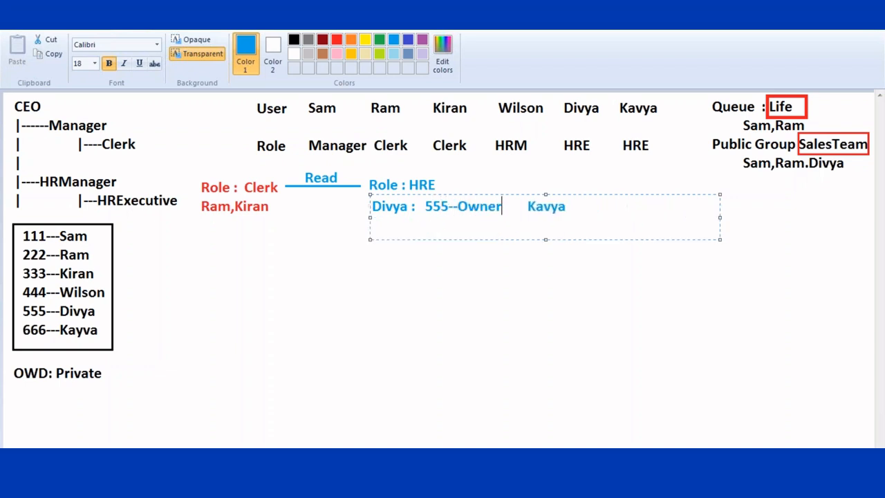
pyautogui.press('Right')
pyautogui.press('Right')
pyautogui.press('Right')
pyautogui.press('End')
pyautogui.write(': 6666')
pyautogui.press('BackSpace')
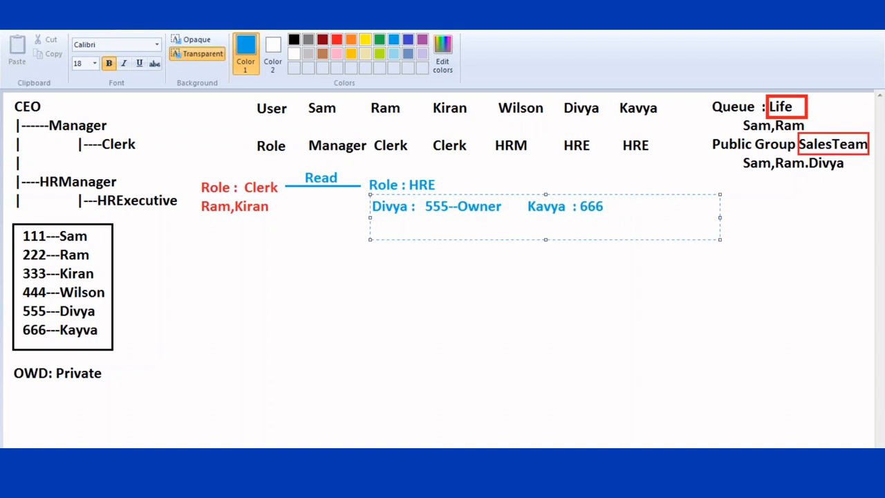
pyautogui.write('--Owner')
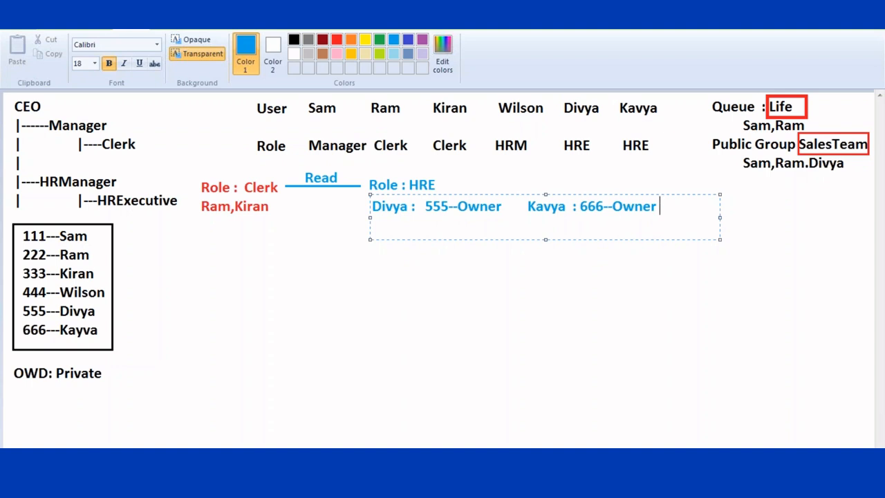
pyautogui.press('Return')
pyautogui.press('Tab')
pyautogui.press('Tab')
pyautogui.press('BackSpace')
pyautogui.write(':')
# - Add ': 222--Read' and ': 333--Read' lines under Divya's Owner entry
pyautogui.write('22')
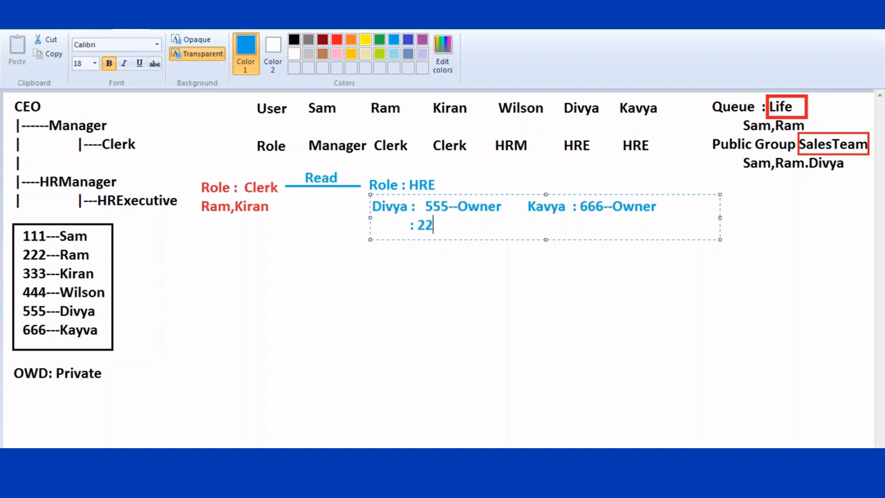
pyautogui.press('BackSpace')
pyautogui.press('BackSpace')
pyautogui.write('222--Read')
pyautogui.press('Return')
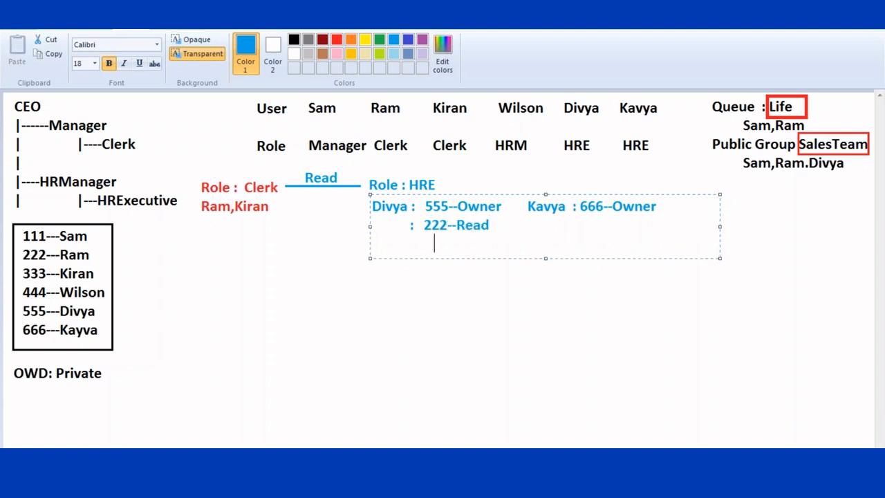
pyautogui.press('BackSpace')
pyautogui.press('BackSpace')
pyautogui.press('BackSpace')
pyautogui.press('BackSpace')
pyautogui.press('BackSpace')
pyautogui.press('BackSpace')
pyautogui.press('BackSpace')
pyautogui.press('BackSpace')
pyautogui.write(': 333--Read')
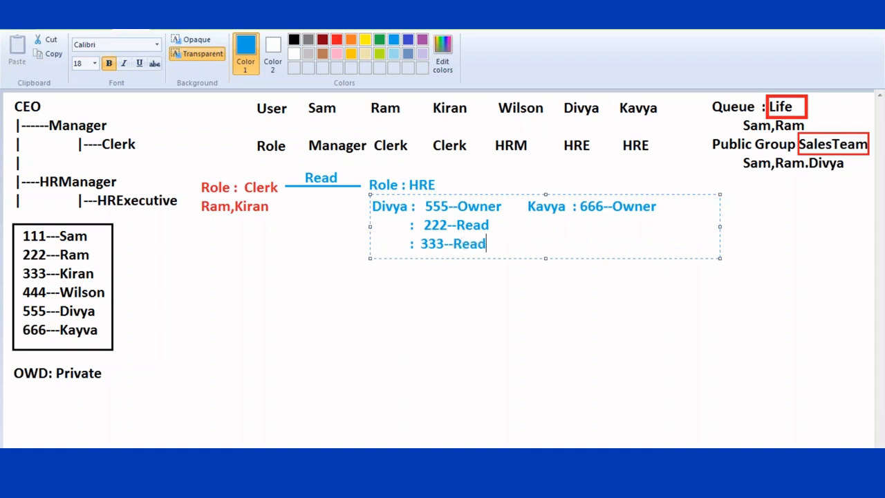
# - Fill in the matching 222--Read and 333--Read lines in Kavya's column and commit the text
pyautogui.click(522, 225)
pyautogui.write('222--Read                    : 222--Read')
pyautogui.click(522, 243)
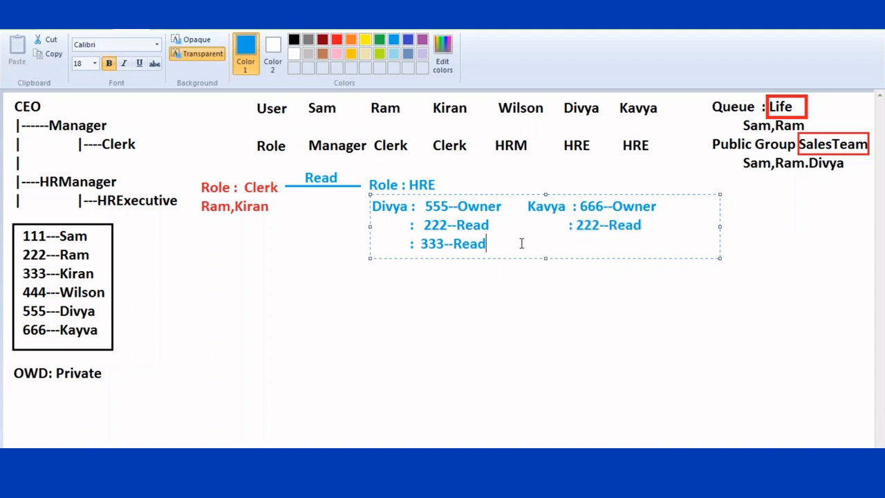
pyautogui.press('Tab')
pyautogui.press('Tab')
pyautogui.press('Tab')
pyautogui.press('Tab')
pyautogui.write(': 333--REa')
pyautogui.press('BackSpace')
pyautogui.press('BackSpace')
pyautogui.write('ead')
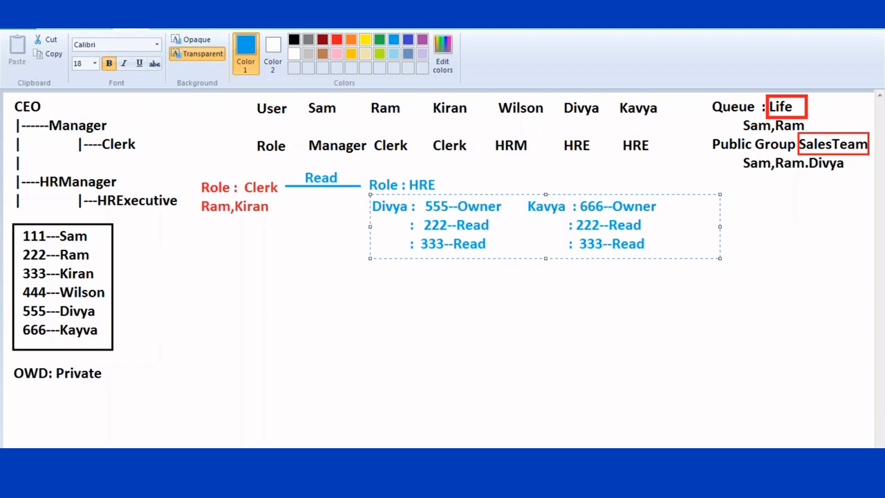
pyautogui.click(377, 301)
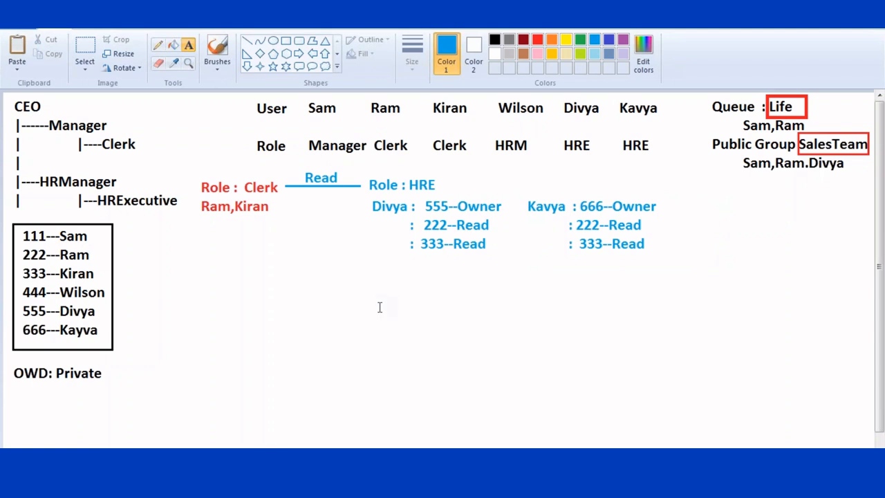
# - Type a red 'Role : Manager & Sub' label below the Clerk rule
pyautogui.click(537, 40)
pyautogui.click(197, 287)
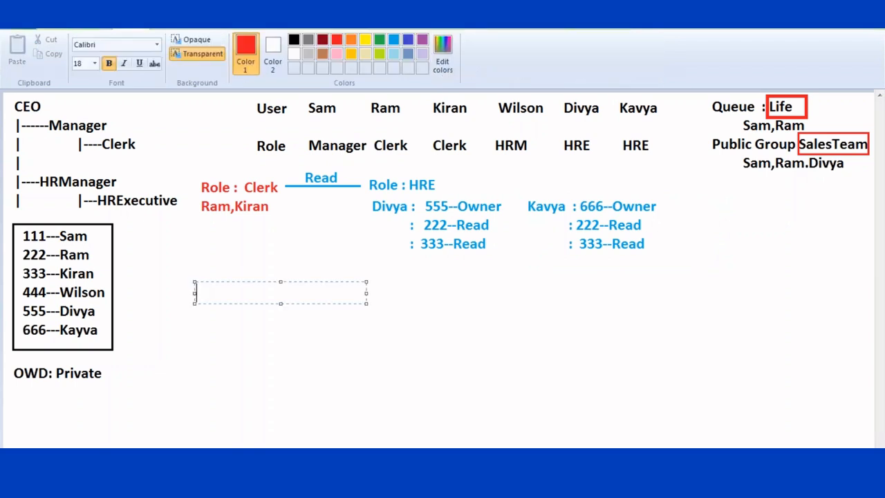
pyautogui.write('Role : ')
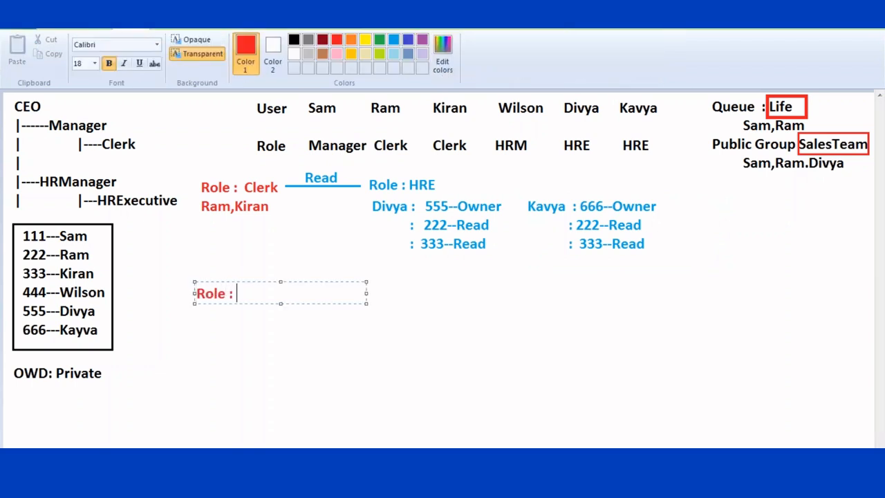
pyautogui.write(' Manage')
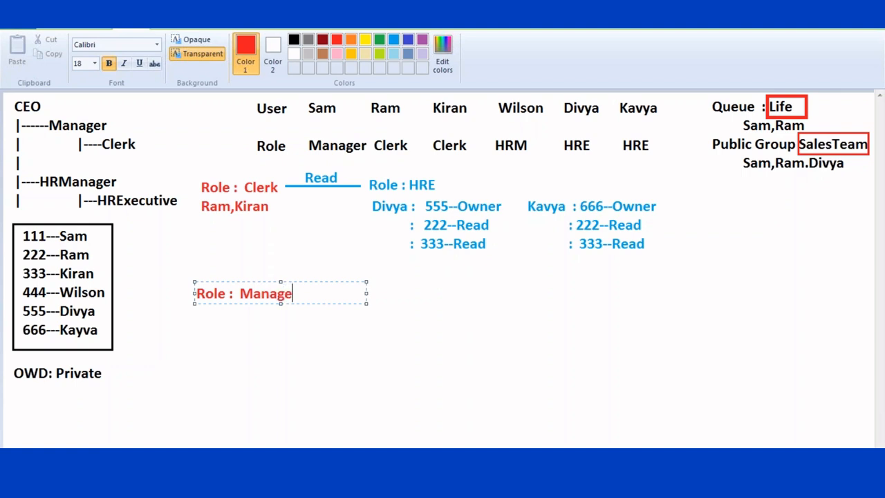
pyautogui.write('r & Sub')
pyautogui.click(501, 295)
pyautogui.click(246, 40)
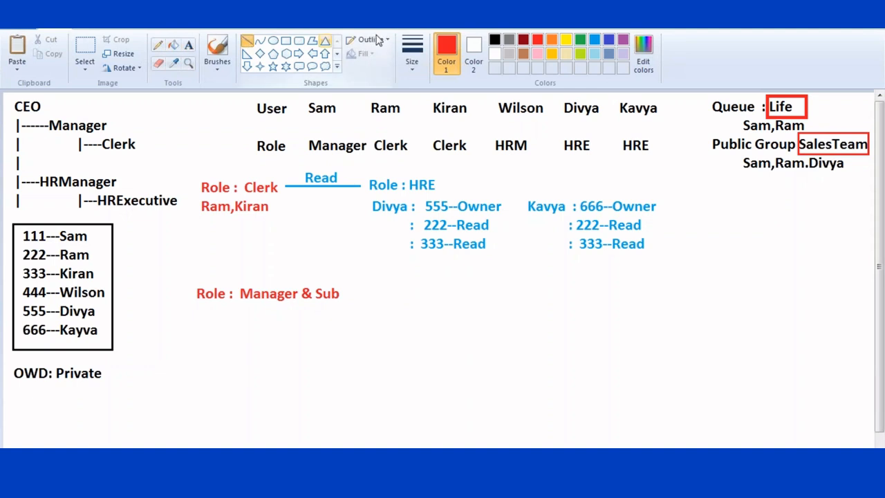
# - Draw a blue line from Manager & Sub to a new blue 'Role : HRE' label
pyautogui.click(594, 40)
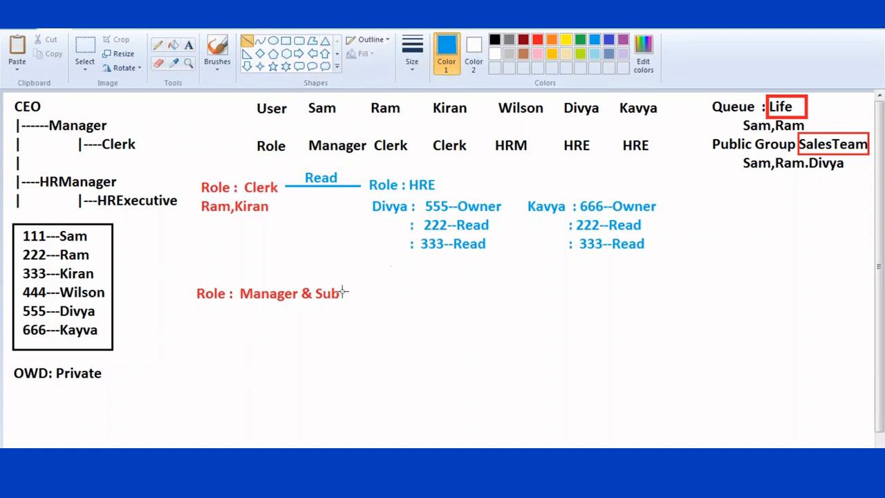
pyautogui.moveTo(341, 292); pyautogui.dragTo(395, 291)
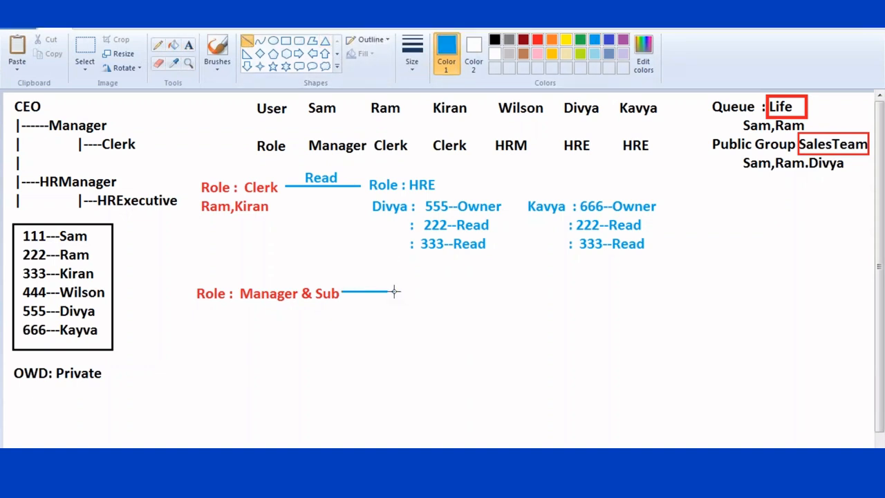
pyautogui.click(189, 45)
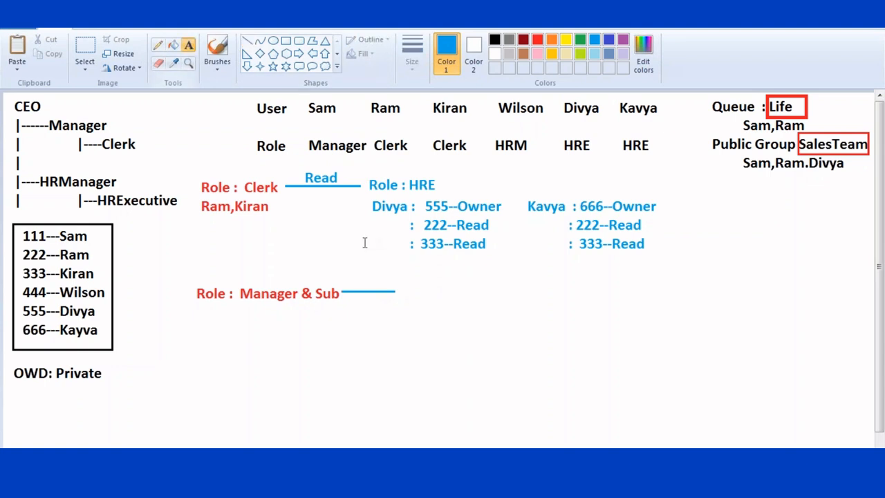
pyautogui.click(398, 287)
pyautogui.write('Rol')
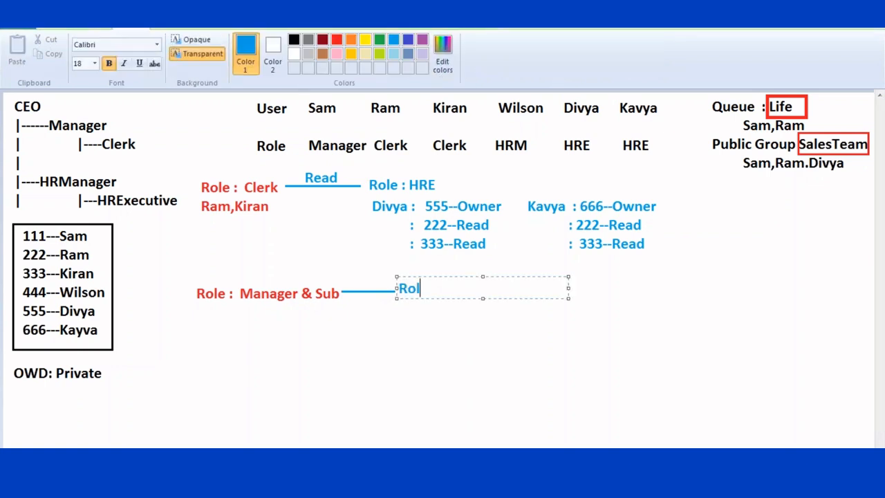
pyautogui.write('e : HRE')
pyautogui.click(422, 327)
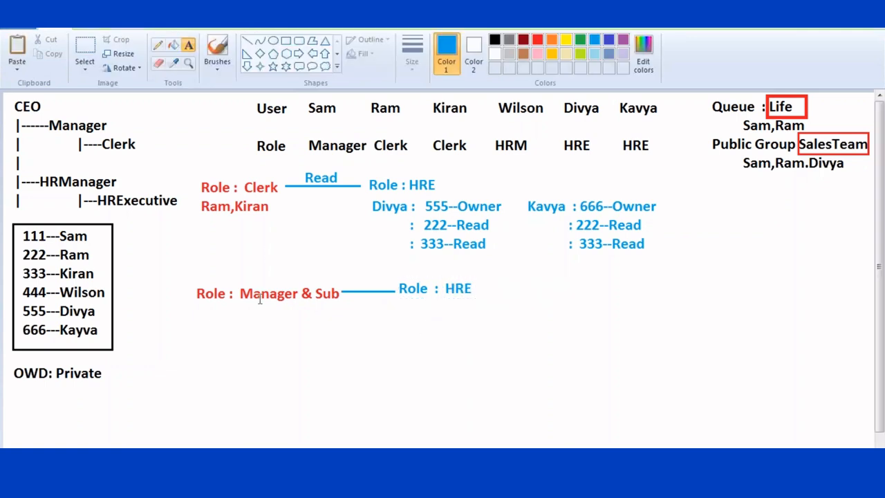
# - Label the Manager-to-HRE line 'R|W' above it
pyautogui.click(346, 271)
pyautogui.write('R?')
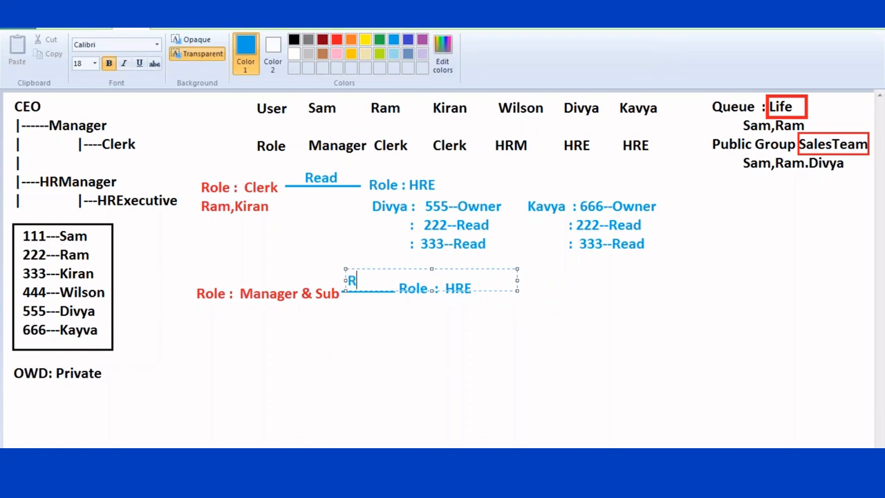
pyautogui.write('W')
pyautogui.press('BackSpace')
pyautogui.press('BackSpace')
pyautogui.press('BackSpace')
pyautogui.write('R|W')
pyautogui.click(400, 316)
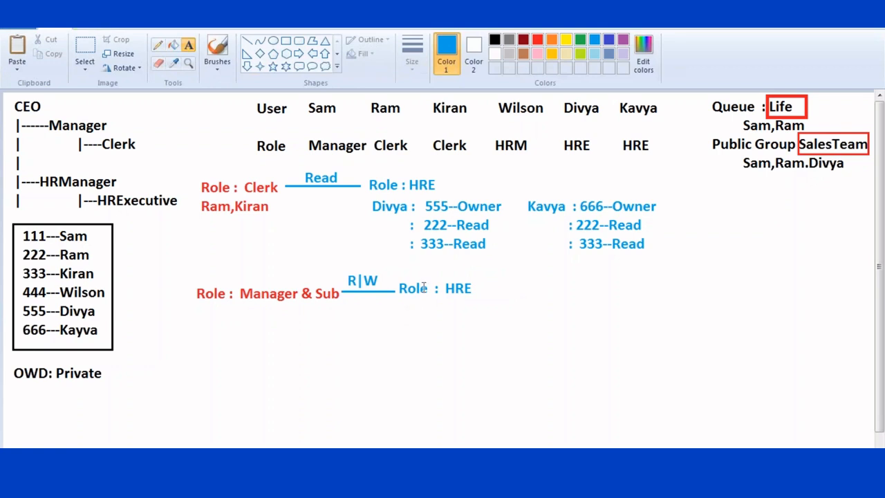
pyautogui.moveTo(266, 233); pyautogui.dragTo(439, 254)
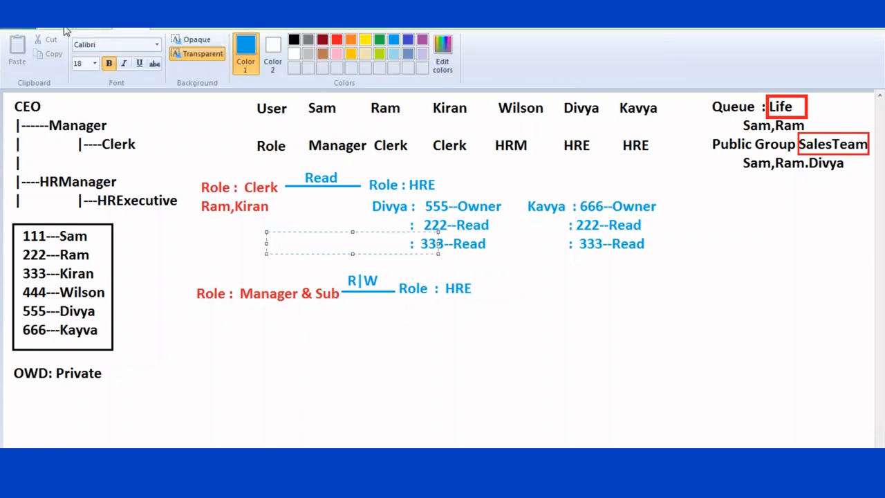
# - Copy the Divya and Kavya Owner/Read access block and place the copy beneath the lower Role : HRE label
pyautogui.click(42, 32)
pyautogui.click(85, 52)
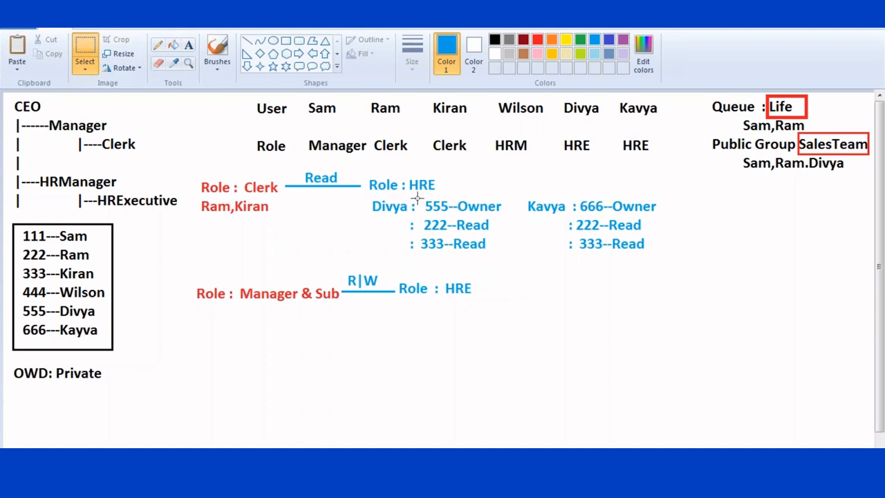
pyautogui.moveTo(369, 200); pyautogui.dragTo(666, 265)
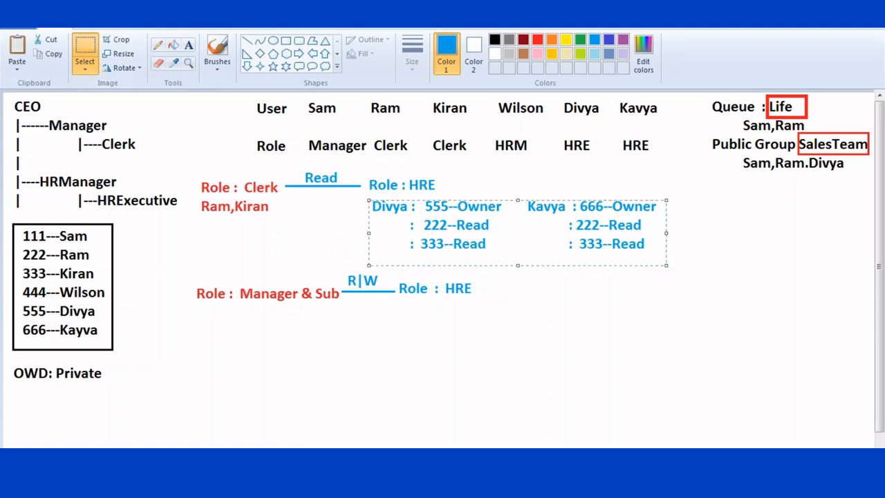
pyautogui.hotkey('ctrl', 'c')
pyautogui.hotkey('ctrl', 'v')
pyautogui.moveTo(199, 148); pyautogui.dragTo(578, 331)
pyautogui.click(213, 158)
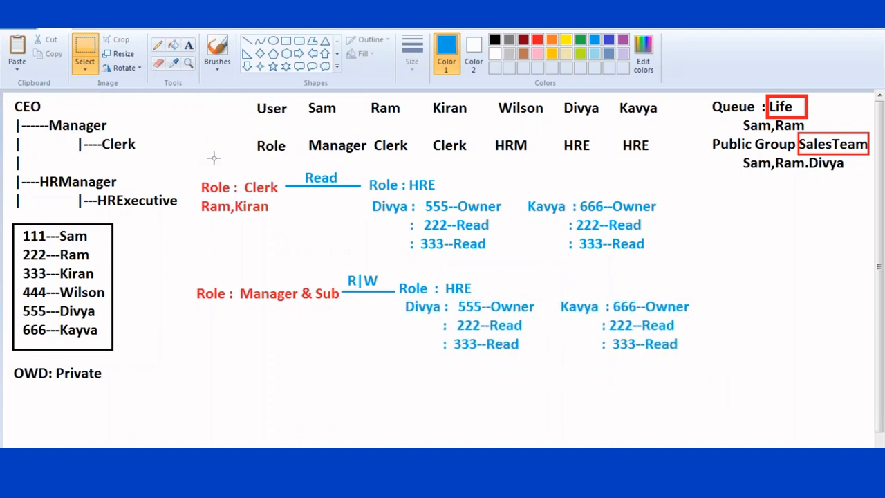
pyautogui.click(188, 45)
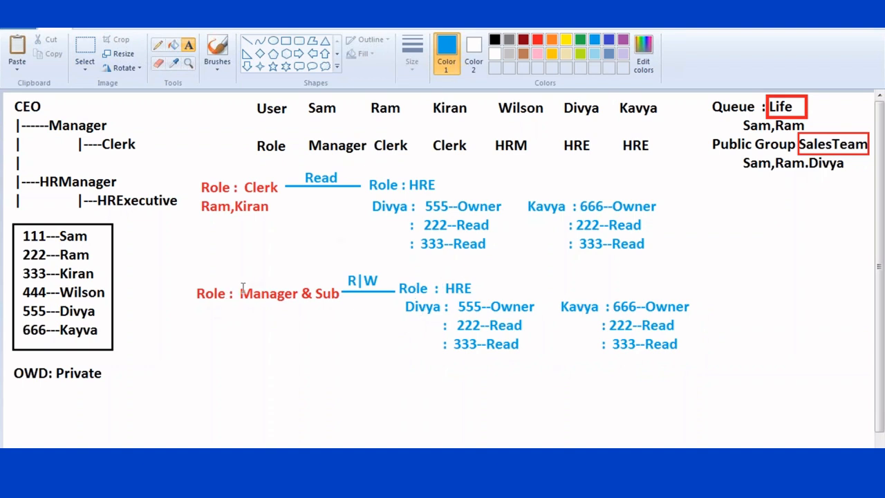
# - Write 'Sam,Ram,Kiran' under the Role : Manager & Sub label
pyautogui.click(211, 303)
pyautogui.write('Sam,,')
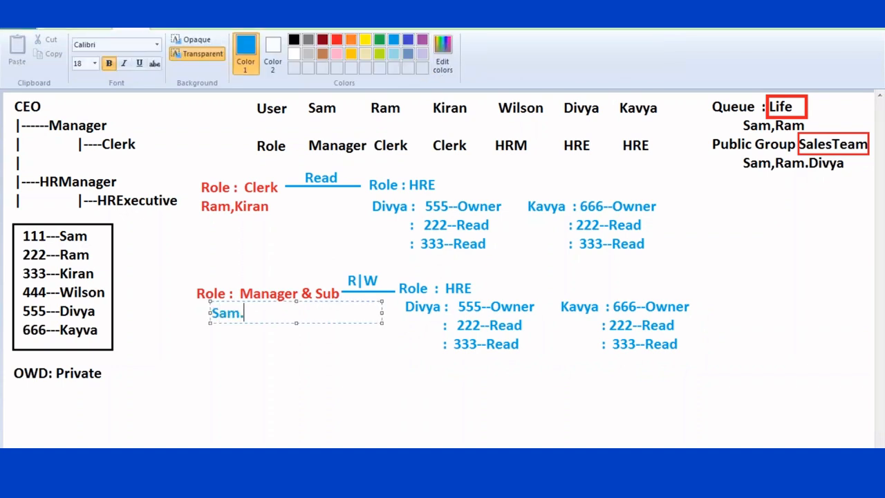
pyautogui.press('BackSpace')
pyautogui.press('BackSpace')
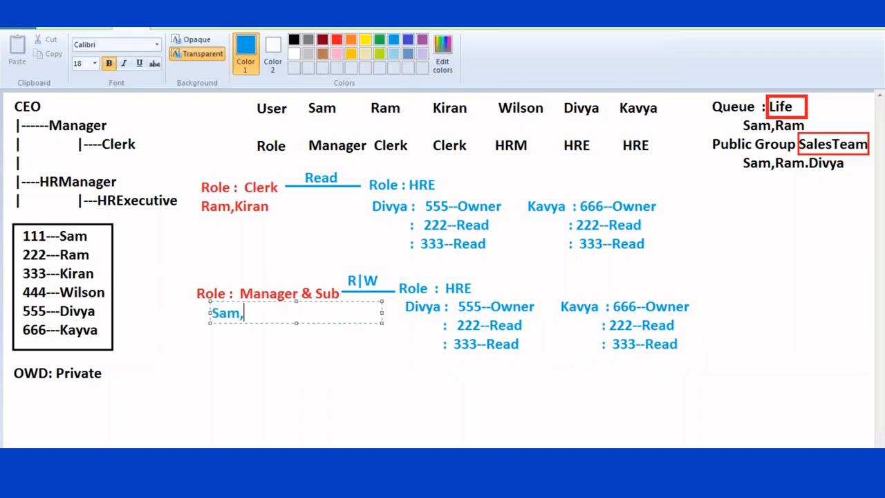
pyautogui.write('Ram,Kir')
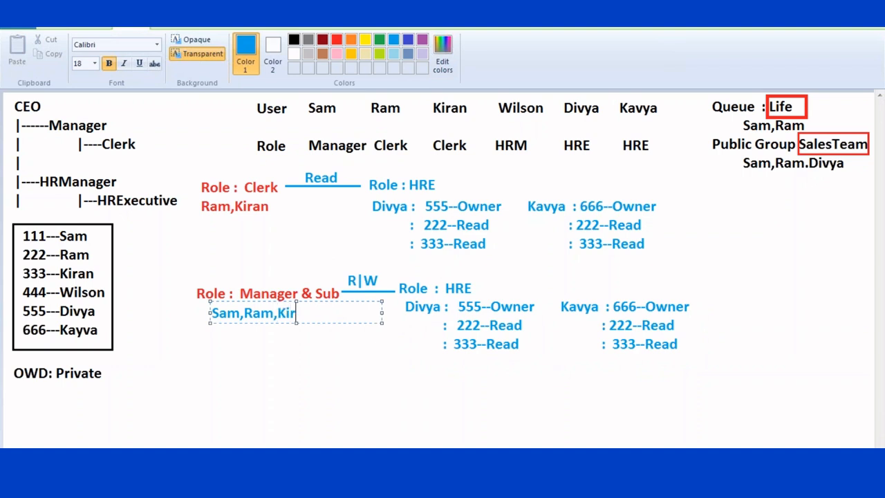
pyautogui.write('an')
pyautogui.click(456, 371)
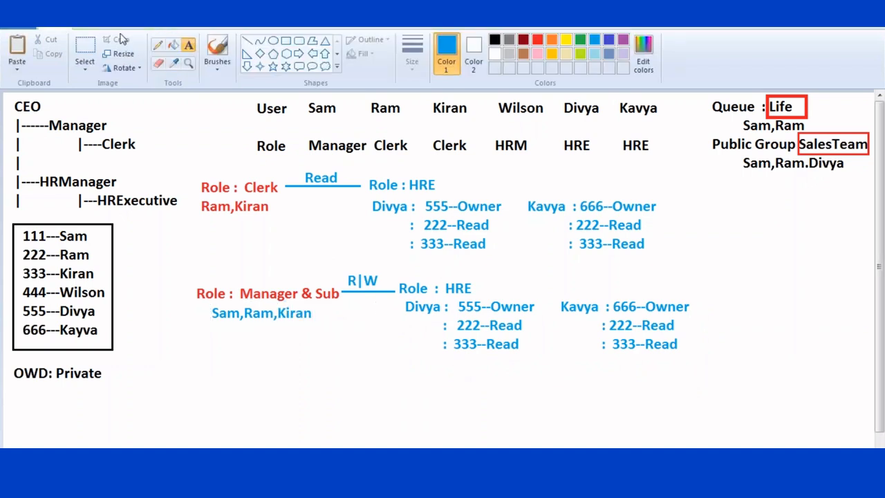
# - Add '111--Read|Write' below the 333--Read line in Divya's copied list
pyautogui.click(454, 345)
pyautogui.write('111')
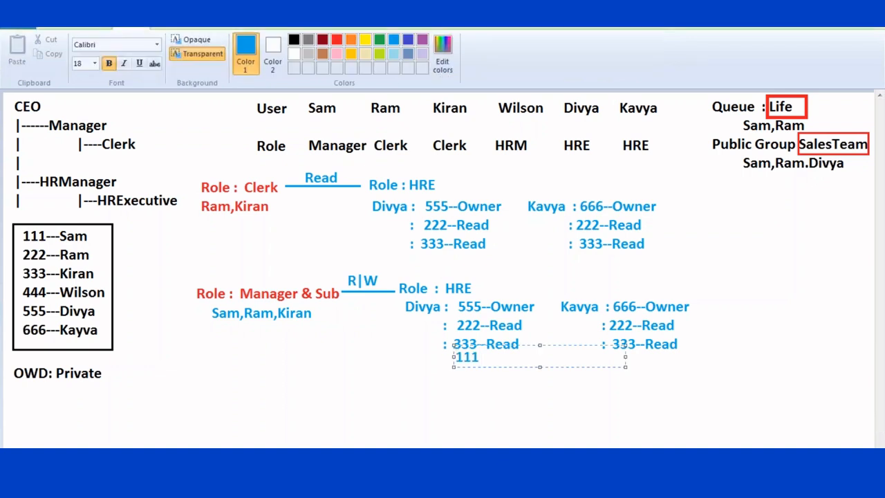
pyautogui.write('--Read|Write')
pyautogui.click(545, 328)
pyautogui.click(528, 330)
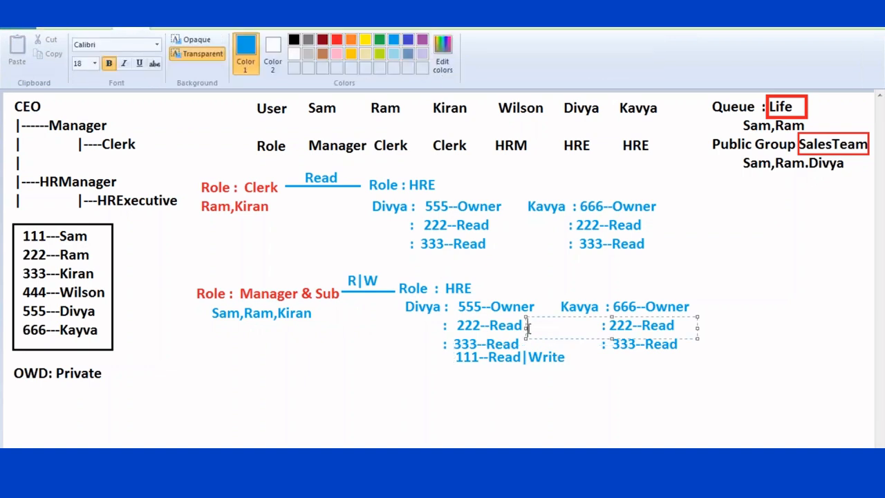
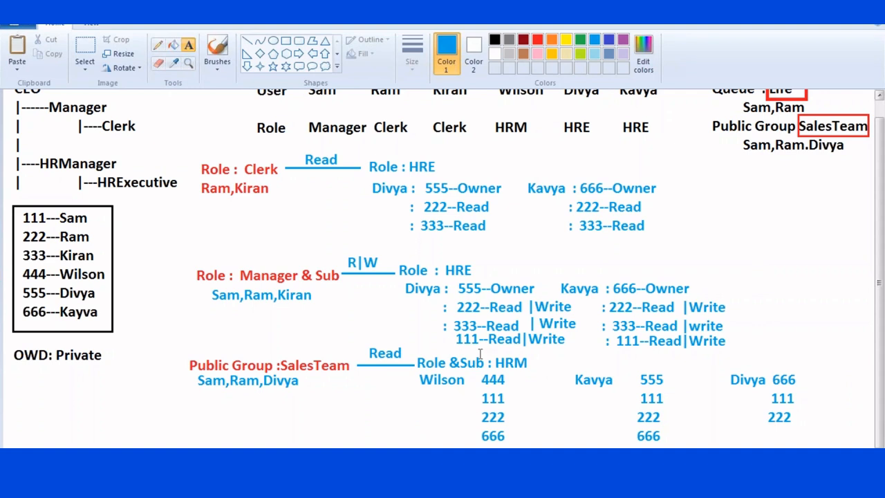
# - Scroll over the Paint diagram to review the HRM section's entries
pyautogui.scroll(1, 549, 354)
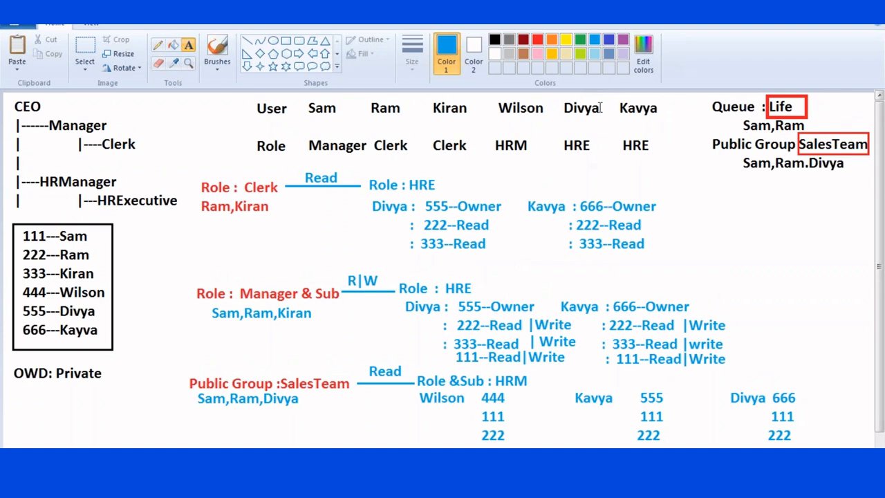
pyautogui.scroll(-1, 608, 272)
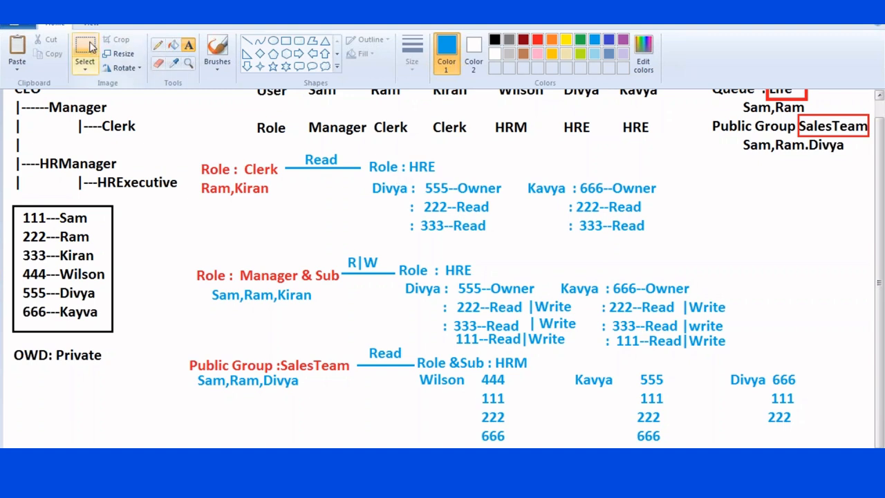
# - Delete the wrong 666 beside Divya and the 555 beside Kavya
pyautogui.click(86, 47)
pyautogui.moveTo(770, 366); pyautogui.dragTo(801, 393)
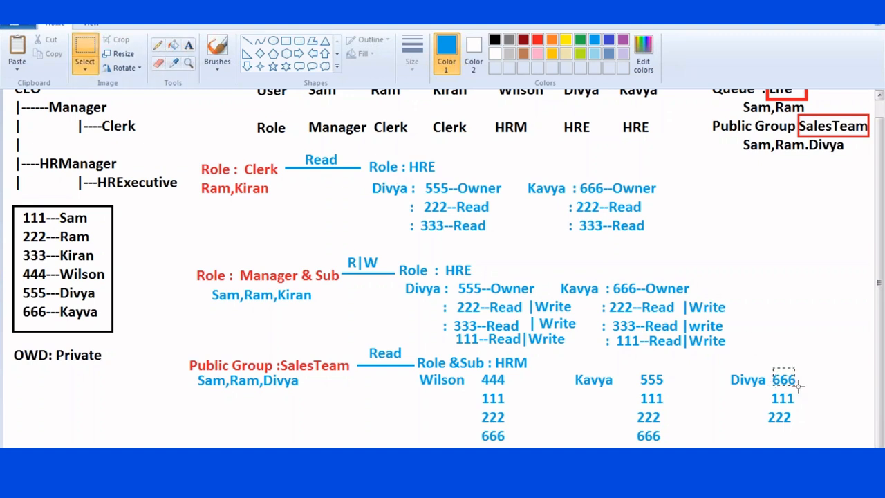
pyautogui.press('Delete')
pyautogui.moveTo(637, 367); pyautogui.dragTo(669, 390)
pyautogui.press('Delete')
# - Add 555 beside Divya and 666 below Divya's 222
pyautogui.click(188, 45)
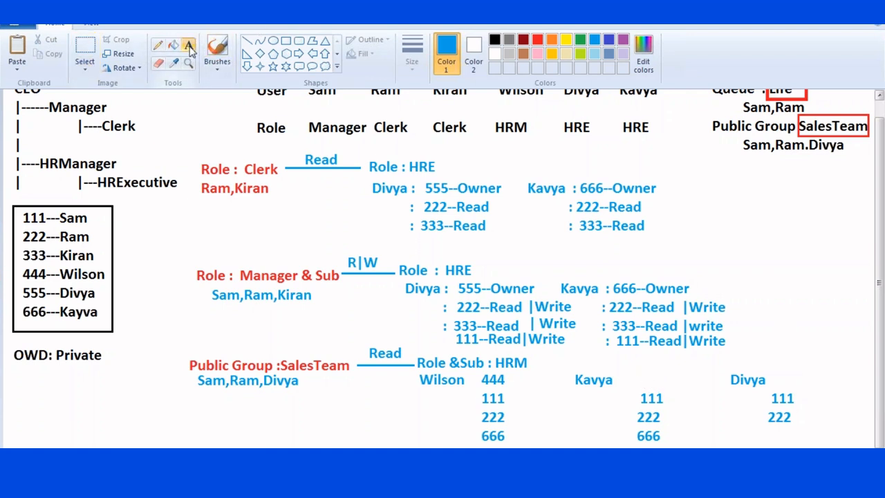
pyautogui.click(774, 377)
pyautogui.write('555')
pyautogui.click(775, 436)
pyautogui.click(773, 435)
pyautogui.write('666')
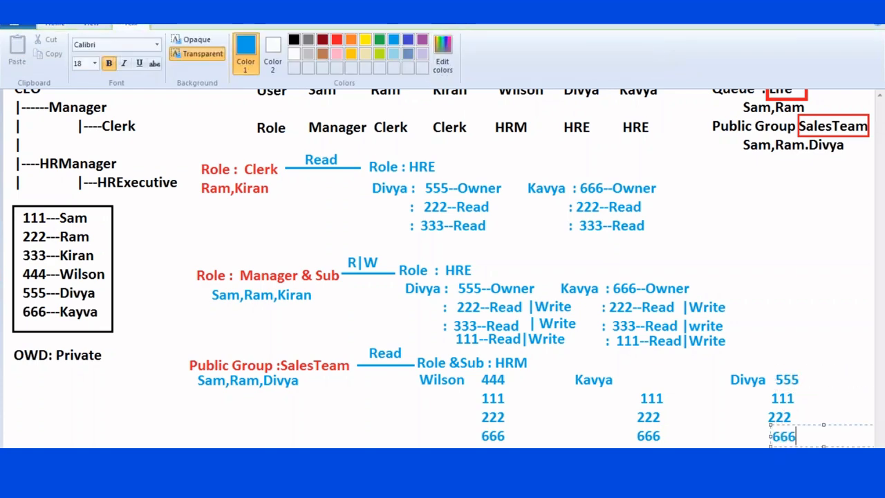
pyautogui.click(771, 279)
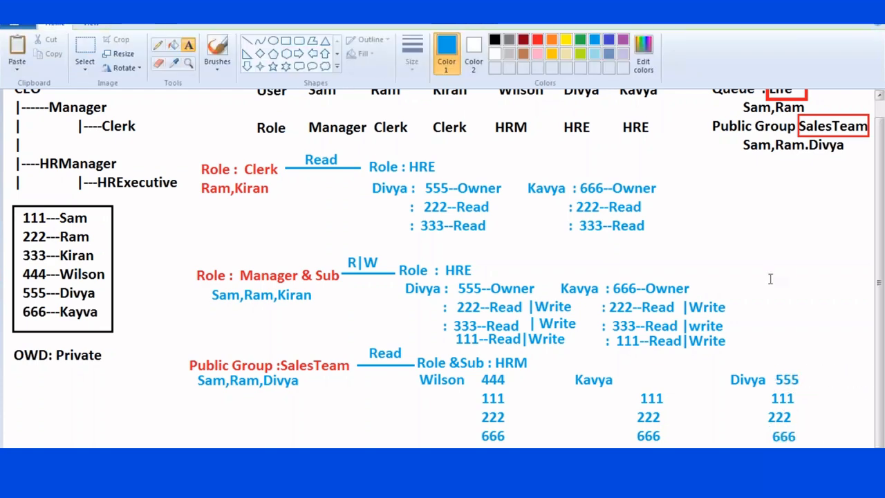
# - Mark Kavya's 666 and Divya's 555 with ':Owner' labels
pyautogui.click(671, 436)
pyautogui.write(':Owner')
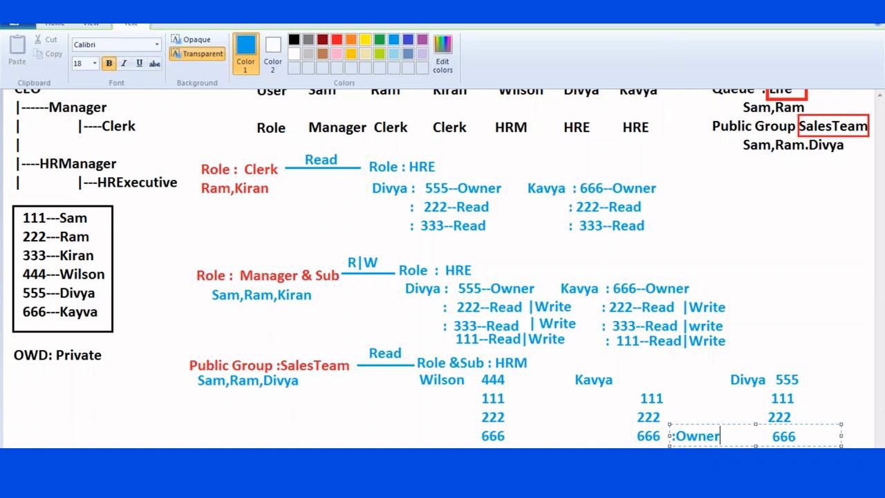
pyautogui.click(811, 379)
pyautogui.click(812, 379)
pyautogui.write(':Owner')
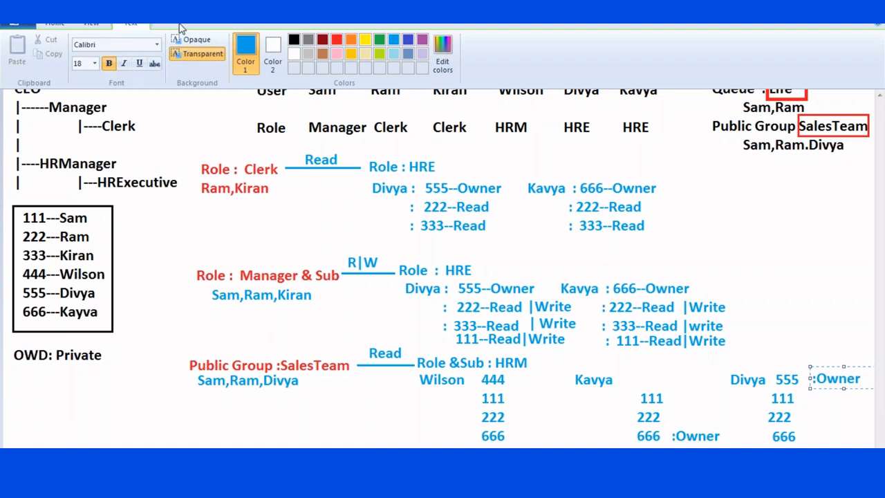
pyautogui.click(15, 25)
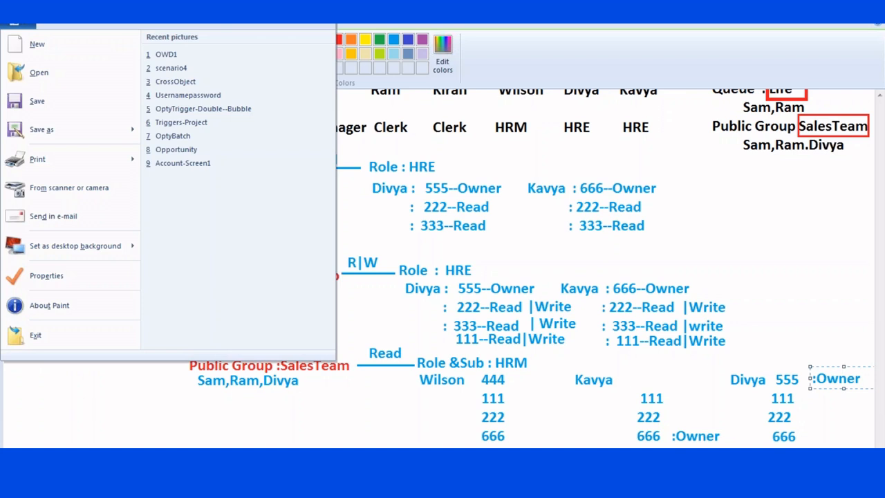
# - Start a new blank Paint picture with a text box near the top left
pyautogui.press('super')
pyautogui.click(50, 154)
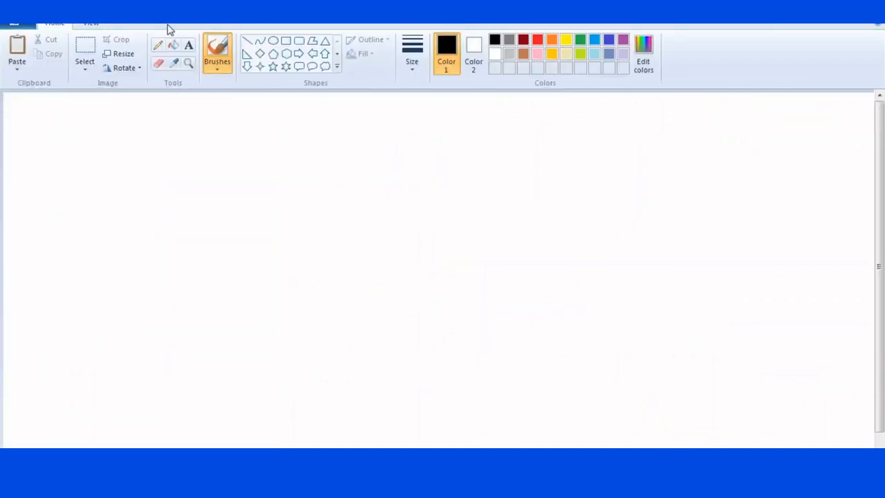
pyautogui.click(188, 45)
pyautogui.click(69, 118)
# - Type the heading 'Who have belongs :Role | Role &Sub |Public group | Queue' and begin an indented line
pyautogui.write('Who  have give')
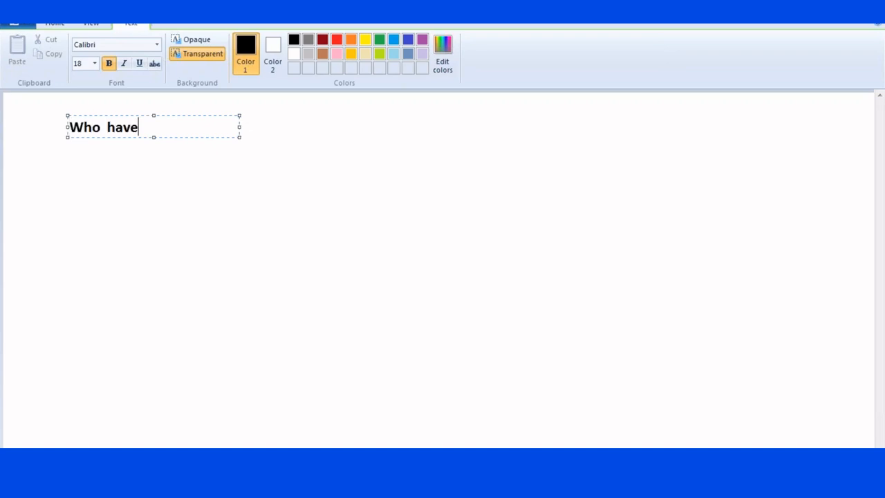
pyautogui.press('BackSpace')
pyautogui.press('BackSpace')
pyautogui.press('BackSpace')
pyautogui.press('BackSpace')
pyautogui.write('belg')
pyautogui.press('BackSpace')
pyautogui.write('oongs')
pyautogui.press('BackSpace')
pyautogui.press('BackSpace')
pyautogui.press('BackSpace')
pyautogui.press('BackSpace')
pyautogui.write('ngs ')
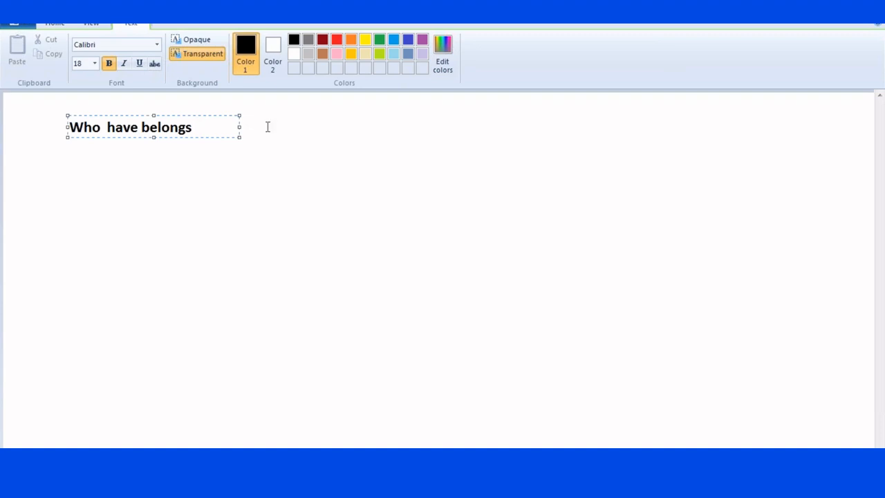
pyautogui.write('   :Gi')
pyautogui.press('BackSpace')
pyautogui.press('BackSpace')
pyautogui.write('Role ')
pyautogui.write(' ,')
pyautogui.press('BackSpace')
pyautogui.write('| Role &Sub')
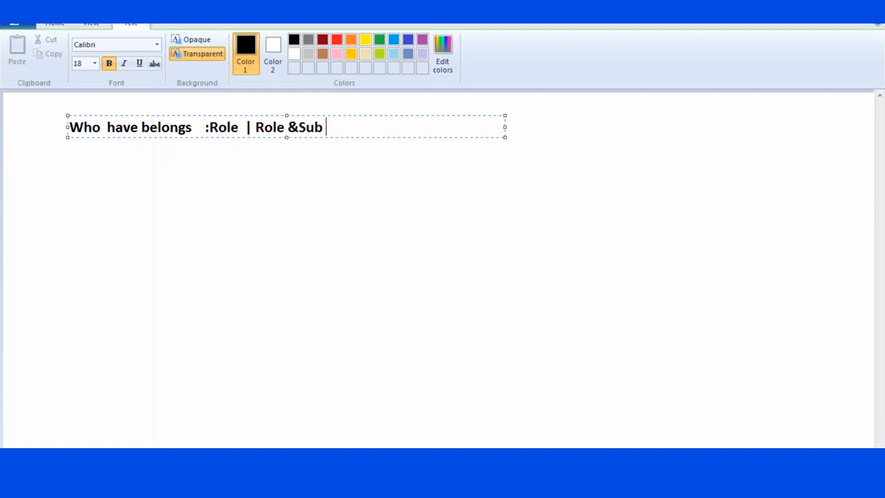
pyautogui.write(' |Public ')
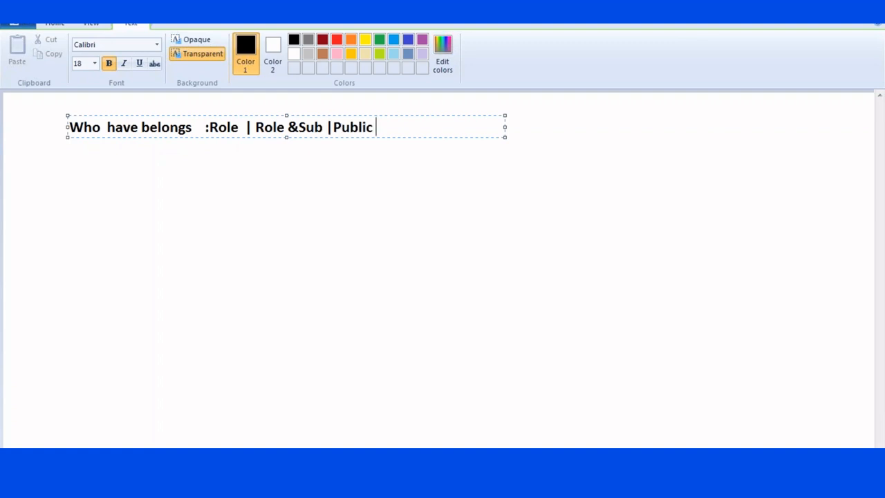
pyautogui.write('group | ')
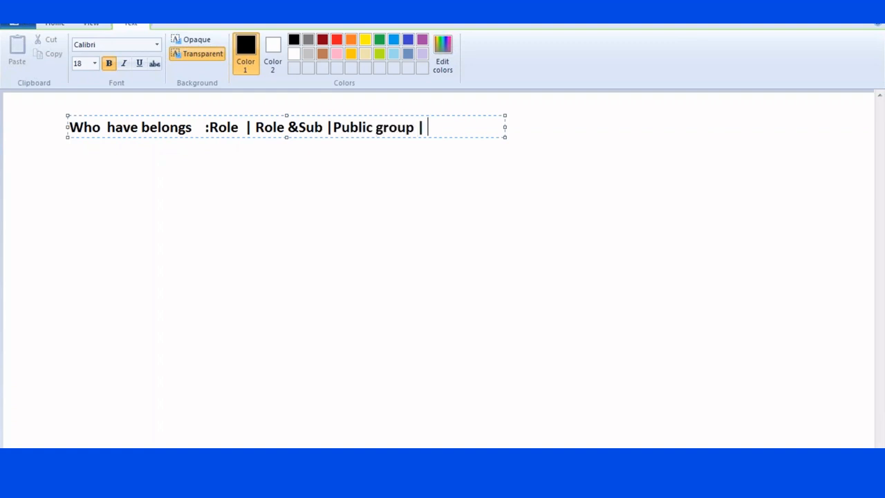
pyautogui.write('Queue')
pyautogui.press('Return')
pyautogui.press('Tab')
pyautogui.press('Tab')
pyautogui.press('Tab')
pyautogui.press('Tab')
pyautogui.press('Tab')
# - Write the line 'are shared with users who have : Role | Role &Sub |Public Group' under the heading
pyautogui.write('or')
pyautogui.press('Return')
pyautogui.press('Tab')
pyautogui.press('Tab')
pyautogui.press('BackSpace')
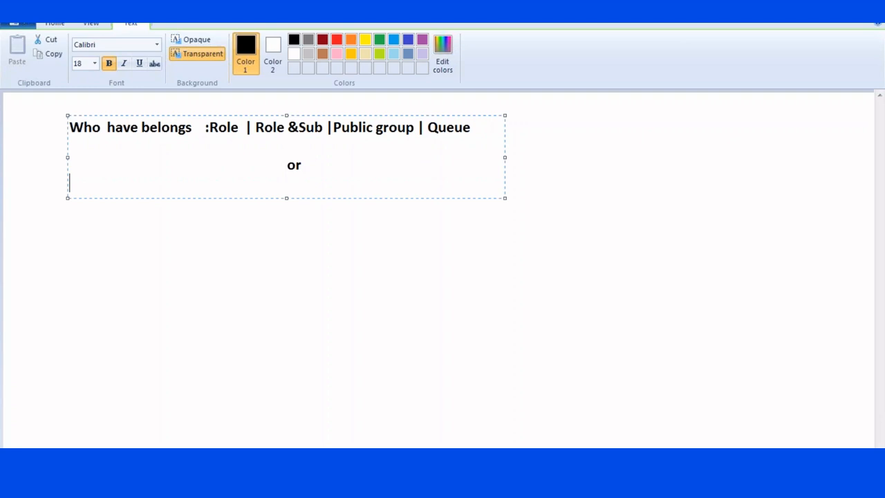
pyautogui.press('BackSpace')
pyautogui.press('BackSpace')
pyautogui.press('BackSpace')
pyautogui.press('BackSpace')
pyautogui.write('are shar')
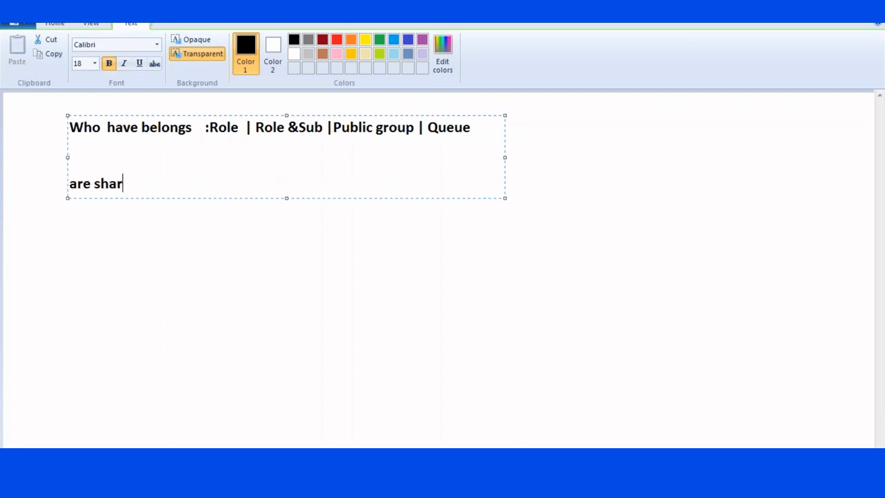
pyautogui.write('ed with users')
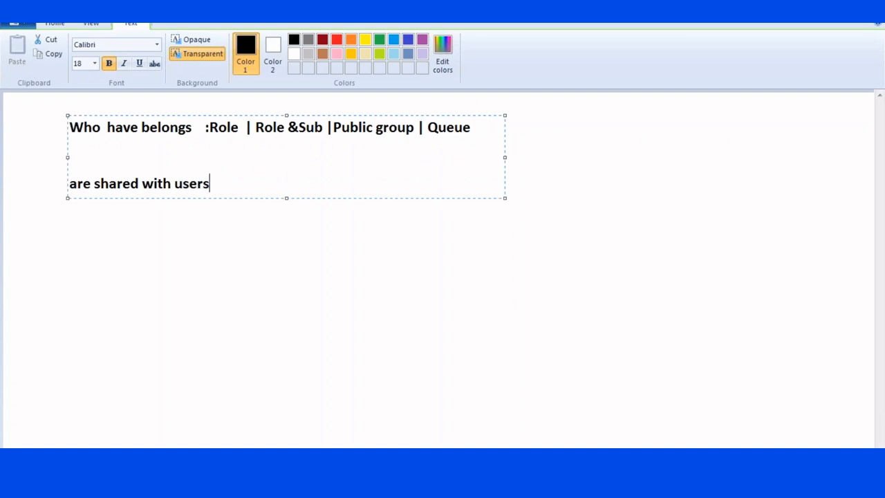
pyautogui.write('  who ha')
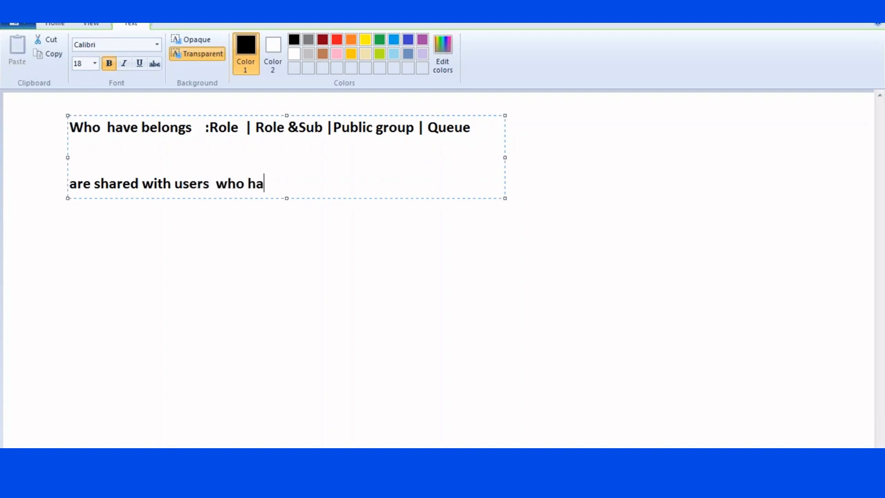
pyautogui.write('ve : Role | Role ')
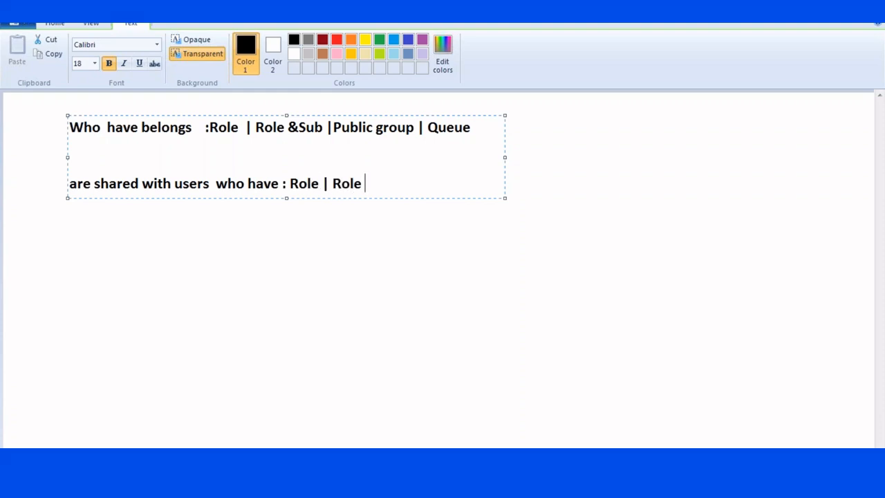
pyautogui.write('&Sub |Public Group')
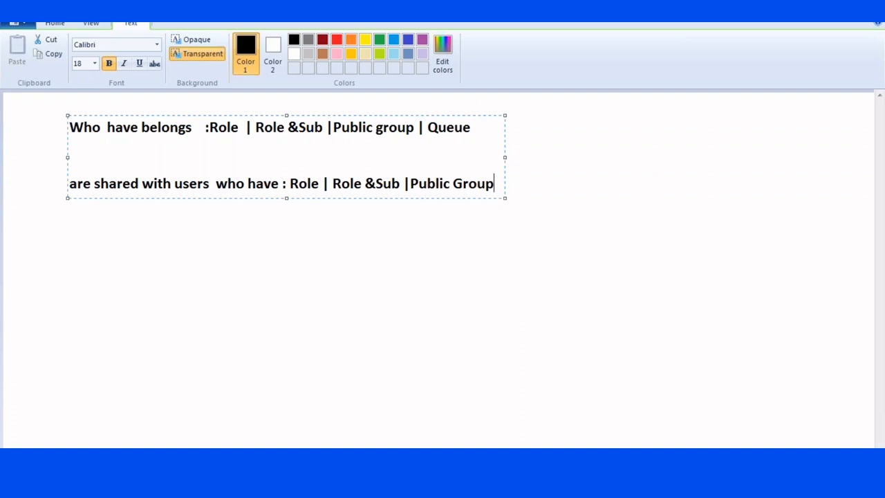
pyautogui.click(263, 271)
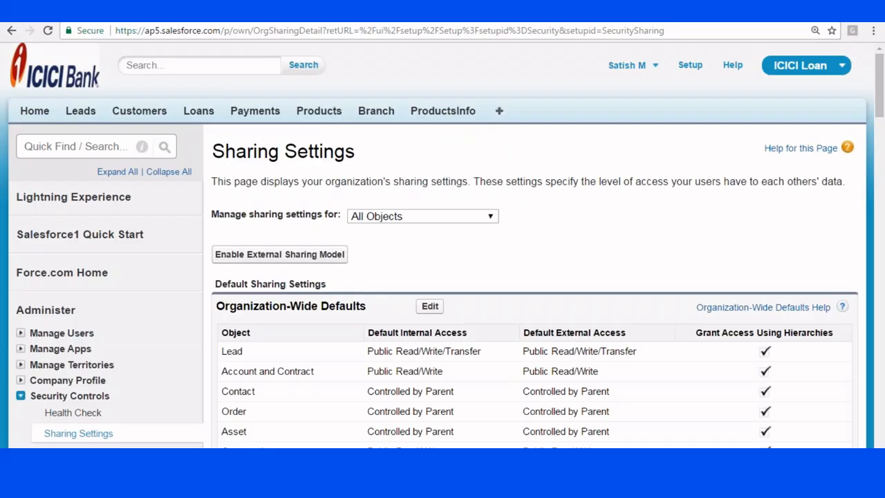
# - Give the administrator user the CEO role and save
pyautogui.scroll(-2, 42, 242)
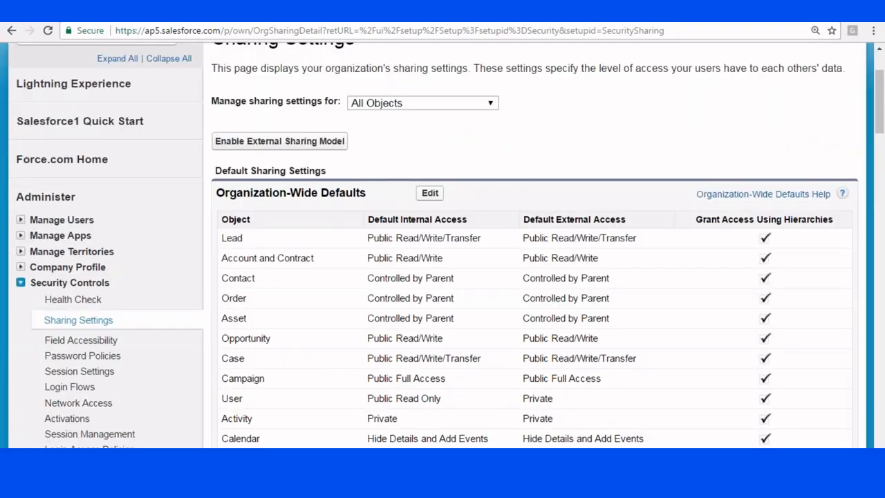
pyautogui.click(21, 203)
pyautogui.click(57, 221)
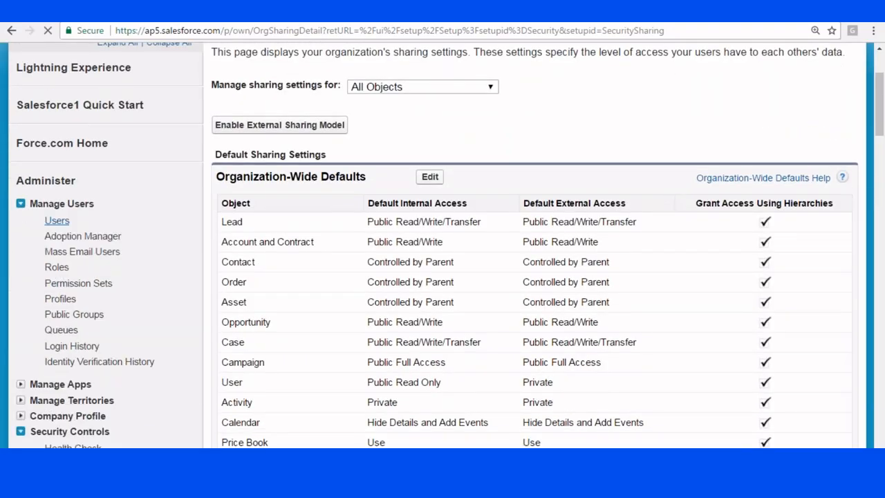
pyautogui.scroll(-3, 229, 208)
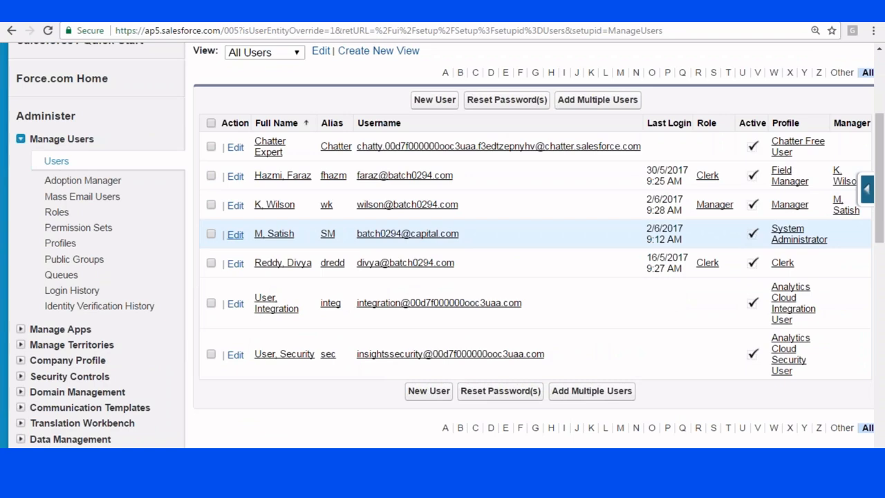
pyautogui.click(235, 235)
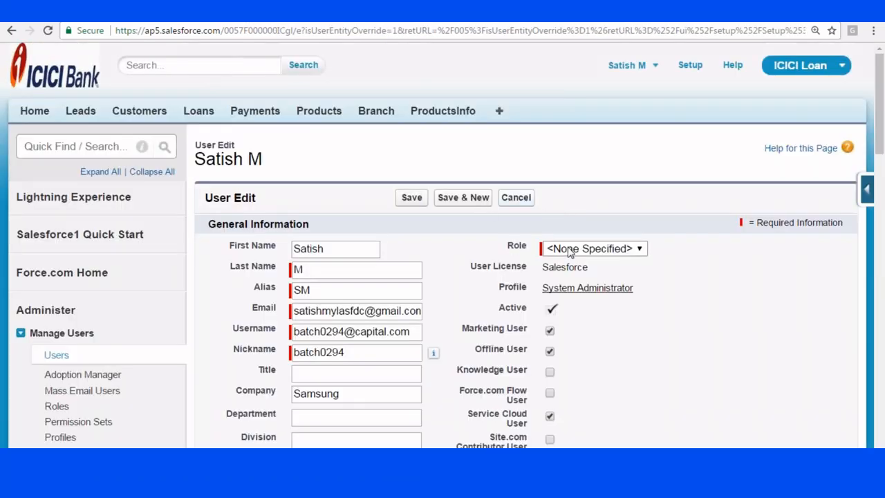
pyautogui.click(567, 251)
pyautogui.click(566, 277)
pyautogui.click(412, 197)
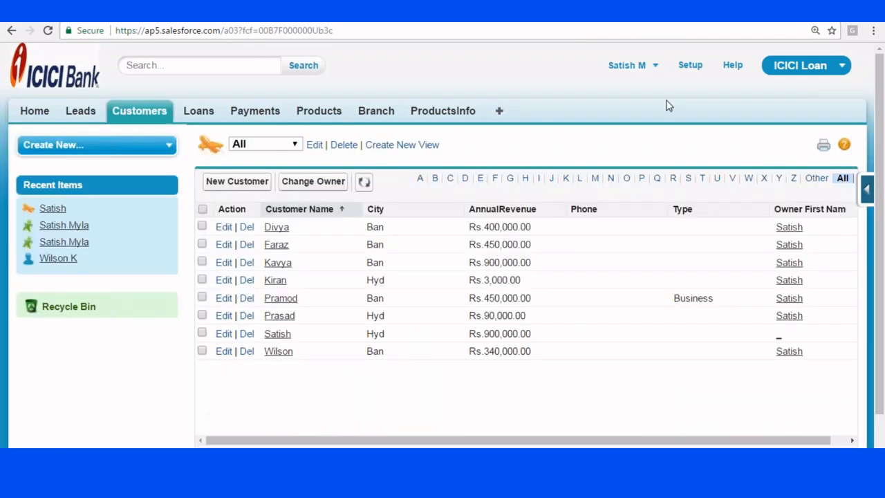
# - Open Security Controls > Sharing Settings from the Setup home page
pyautogui.click(691, 65)
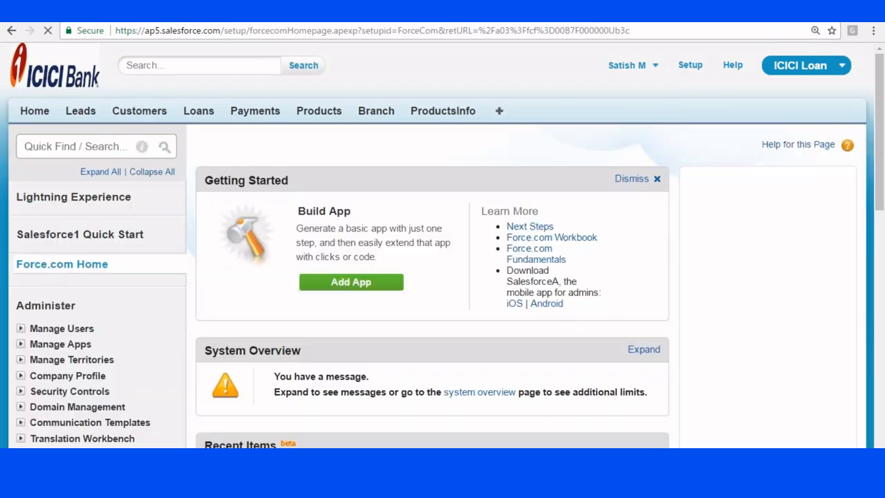
pyautogui.scroll(-3, 201, 121)
pyautogui.scroll(-1, 200, 122)
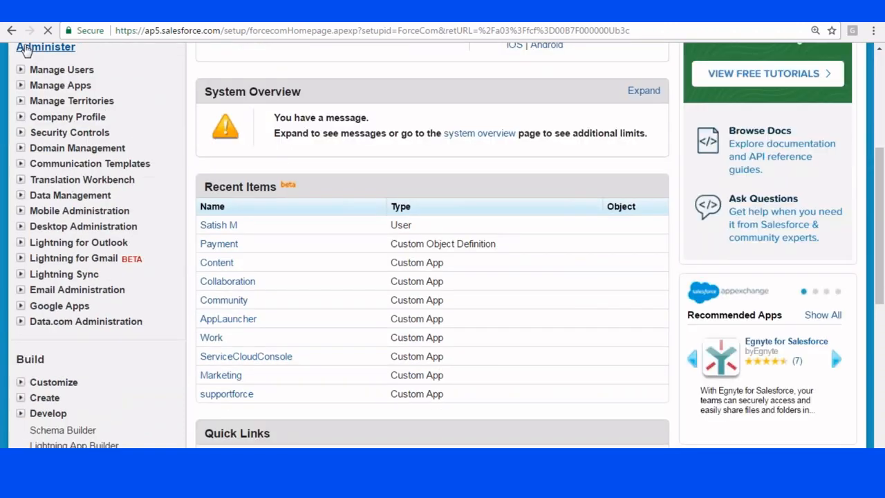
pyautogui.click(20, 132)
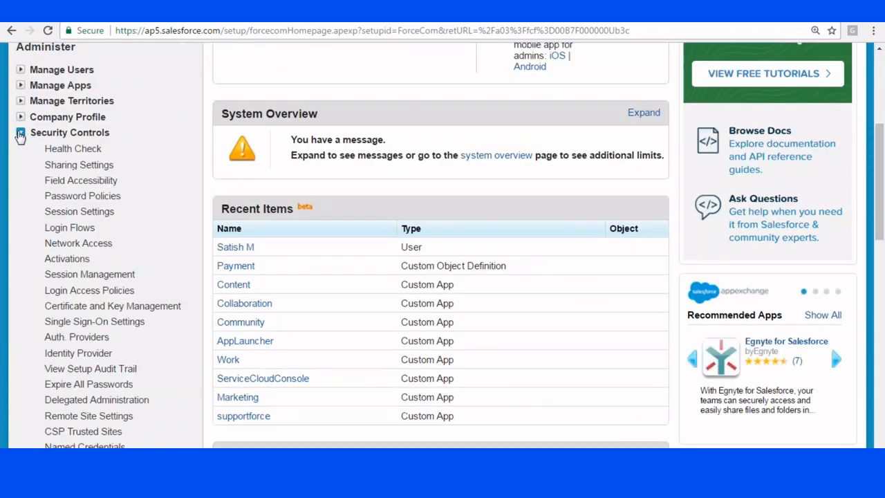
pyautogui.scroll(-2, 73, 148)
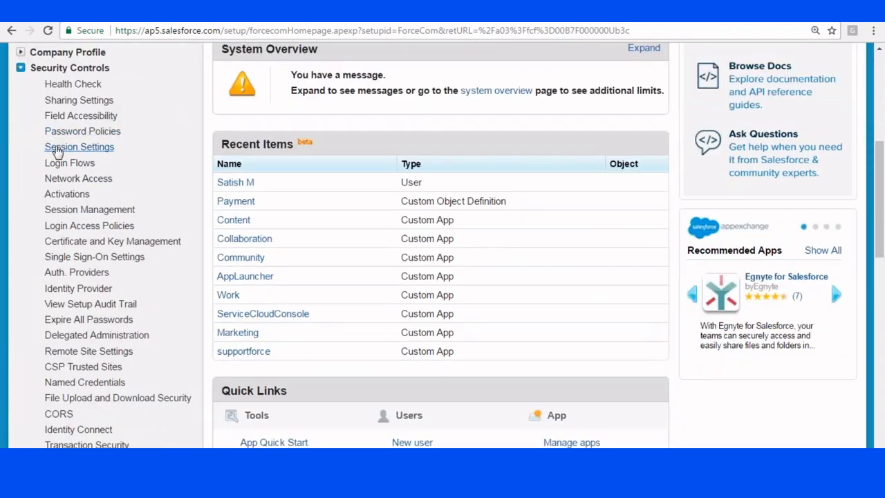
pyautogui.click(79, 99)
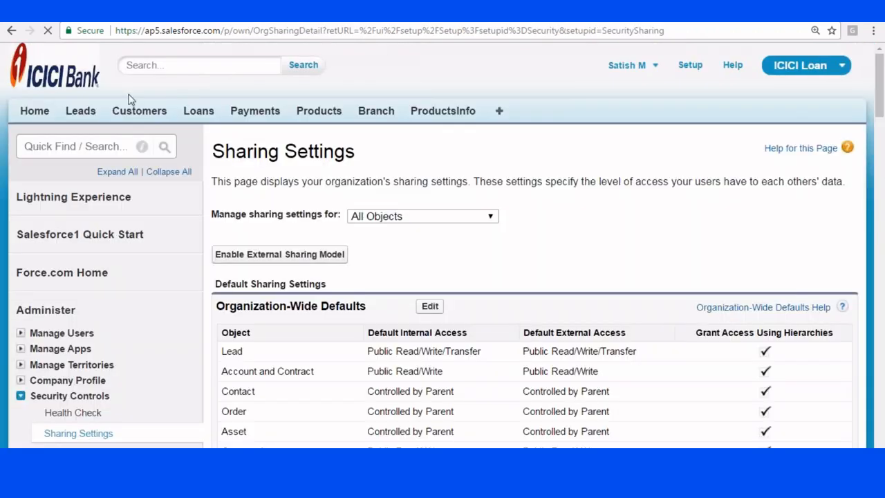
pyautogui.scroll(-2, 287, 178)
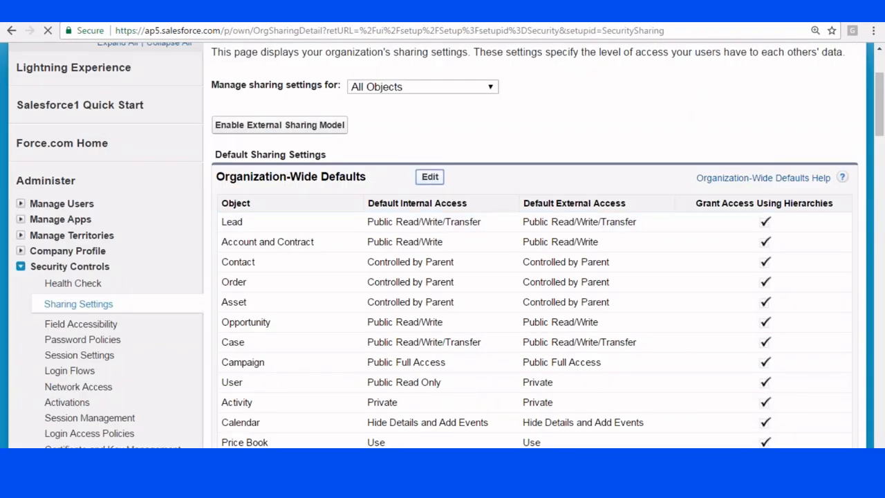
# - Edit and save the Organization-Wide Defaults without changes
pyautogui.click(430, 178)
pyautogui.scroll(-3, 379, 165)
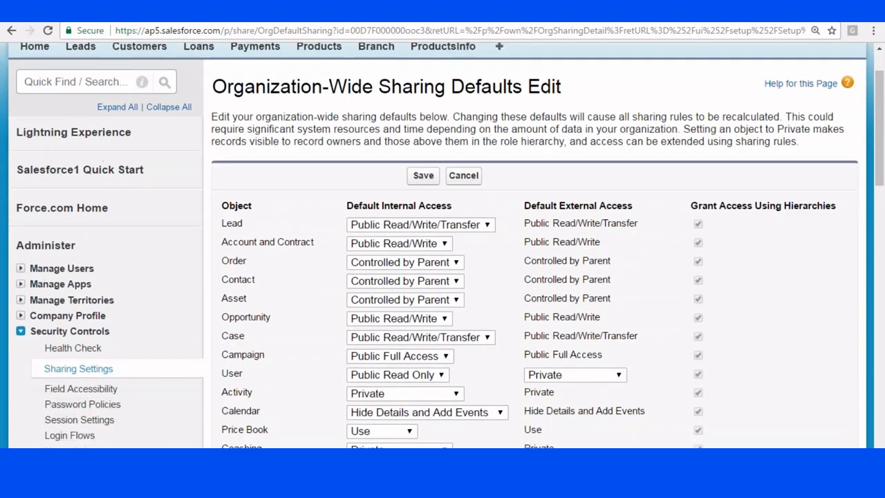
pyautogui.scroll(-2, 332, 153)
pyautogui.scroll(5, 332, 152)
pyautogui.click(421, 177)
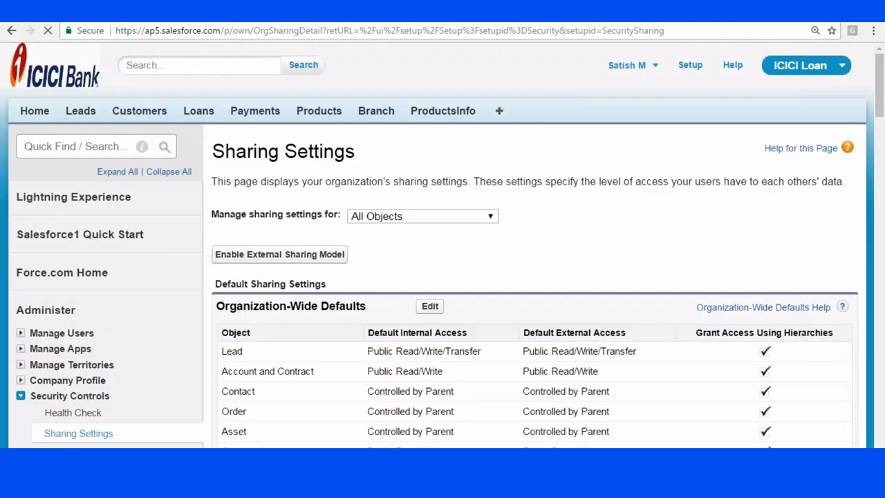
# - Delete the City equals Hyd Customer sharing rule and reload to confirm none remain
pyautogui.scroll(-8, 443, 242)
pyautogui.scroll(-15, 443, 245)
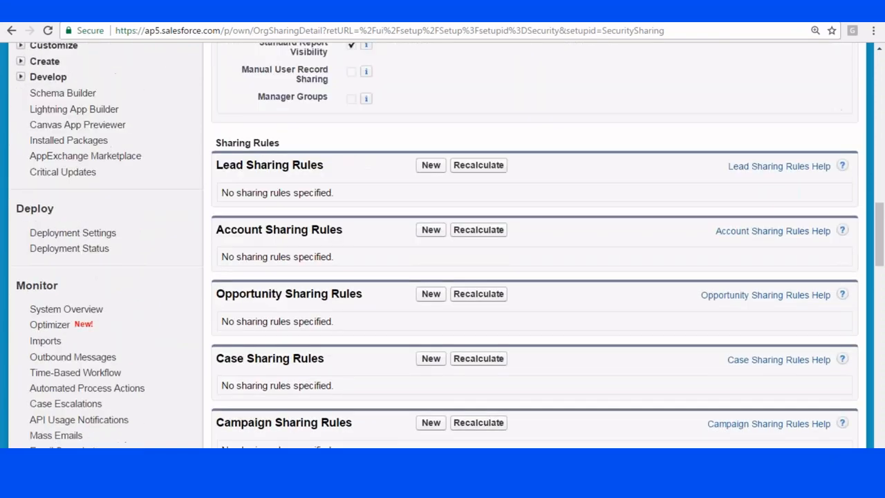
pyautogui.scroll(-7, 443, 244)
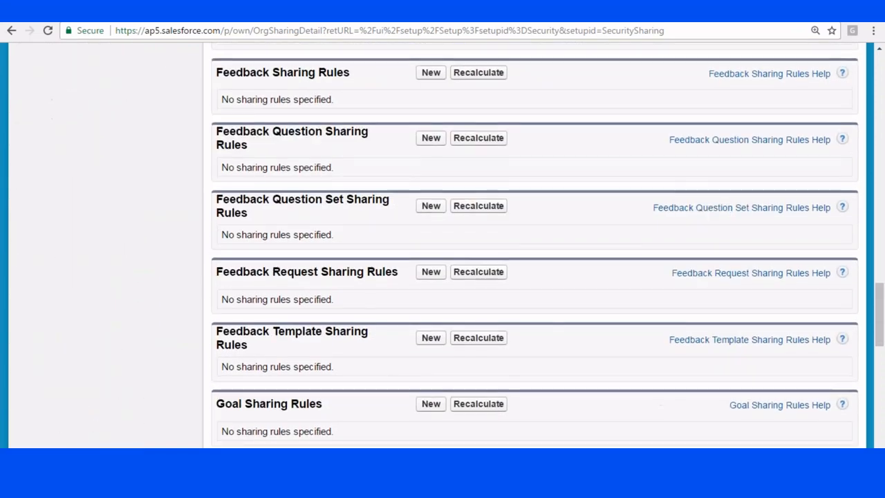
pyautogui.scroll(-7, 442, 245)
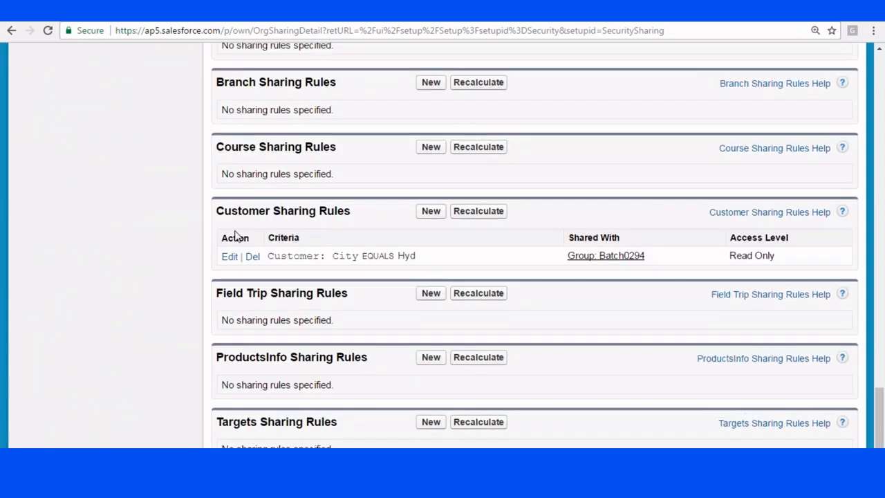
pyautogui.click(479, 211)
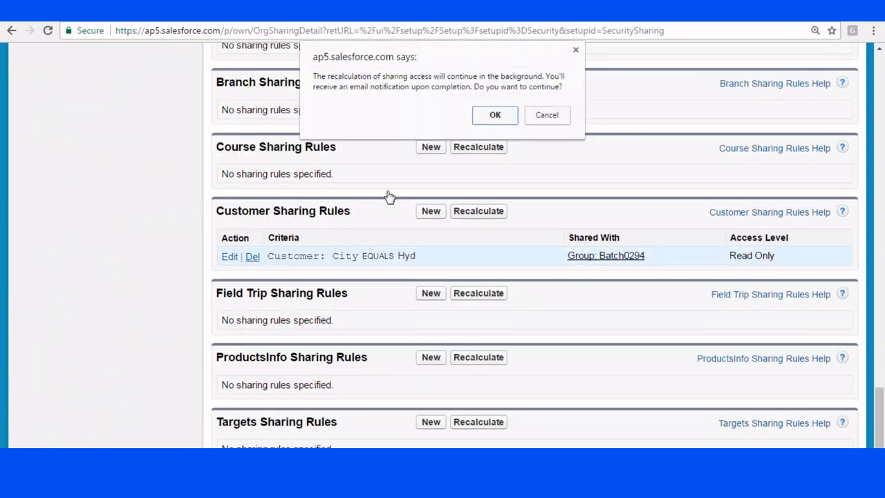
pyautogui.click(484, 116)
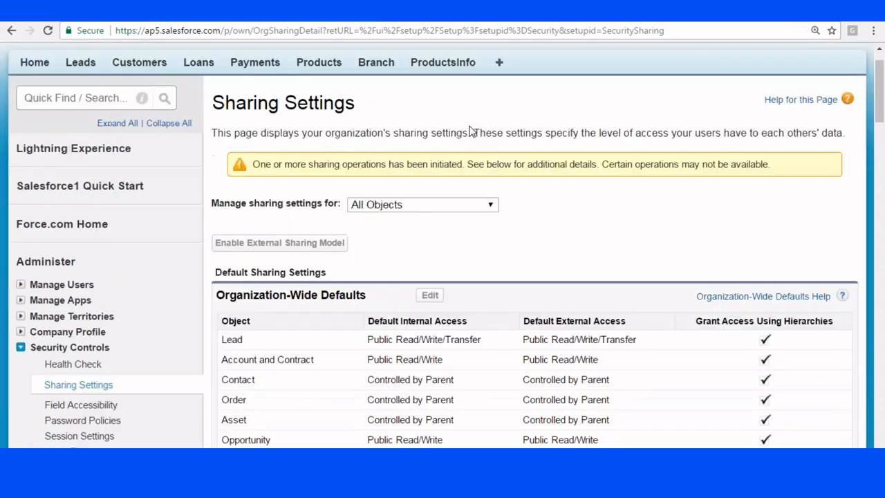
pyautogui.click(470, 30)
pyautogui.press('Return')
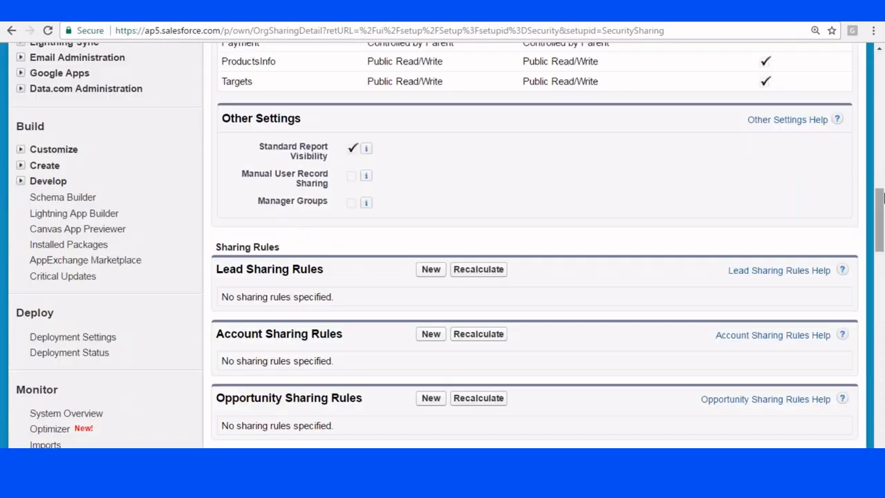
pyautogui.moveTo(883, 198); pyautogui.dragTo(881, 251)
pyautogui.scroll(-9, 559, 292)
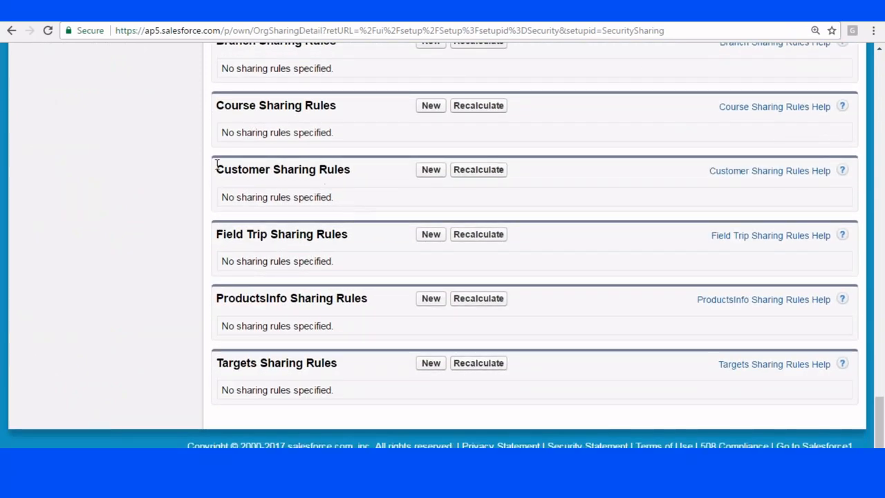
pyautogui.moveTo(216, 166); pyautogui.dragTo(339, 170)
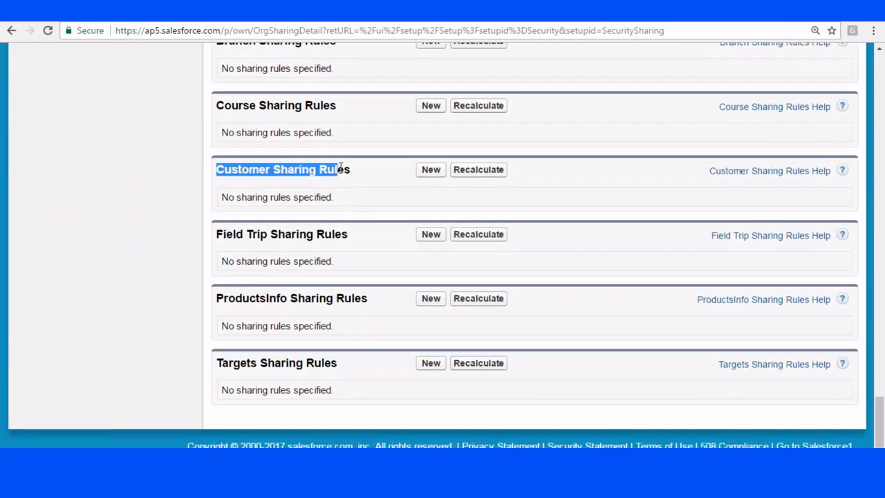
# - Create a Customer sharing rule labelled 'Manager Sharing' for records owned by Roles: CEO
pyautogui.click(440, 171)
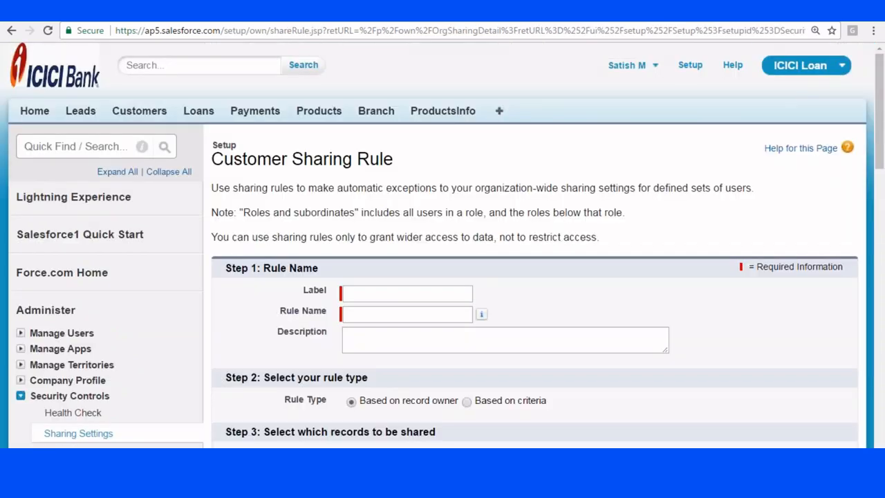
pyautogui.scroll(-3, 443, 207)
pyautogui.click(407, 100)
pyautogui.write('Manager Sh')
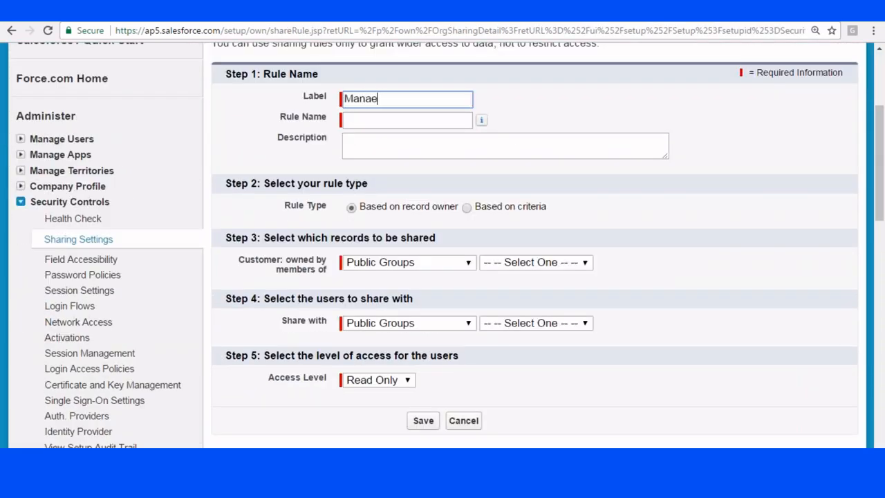
pyautogui.write('aring')
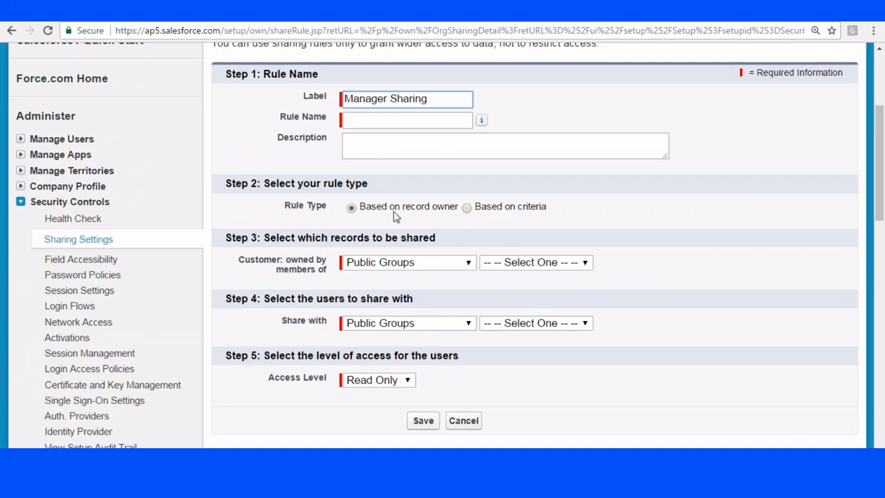
pyautogui.scroll(-1, 431, 203)
pyautogui.click(428, 199)
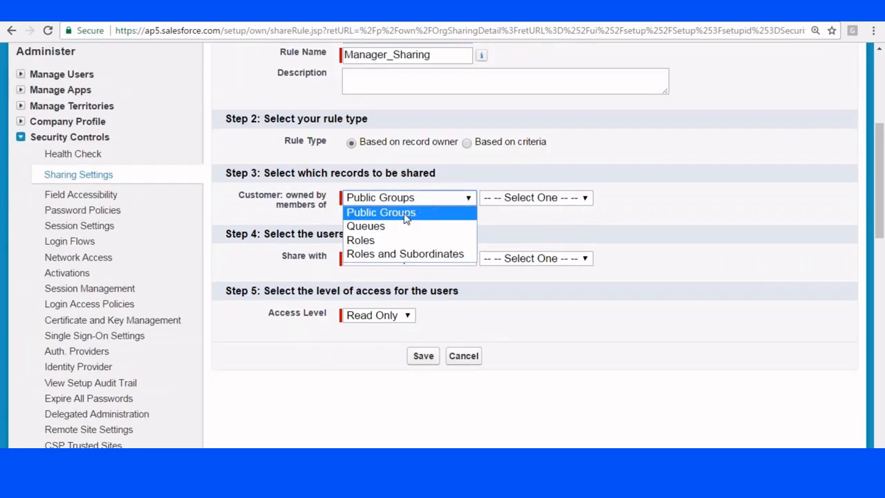
pyautogui.click(356, 240)
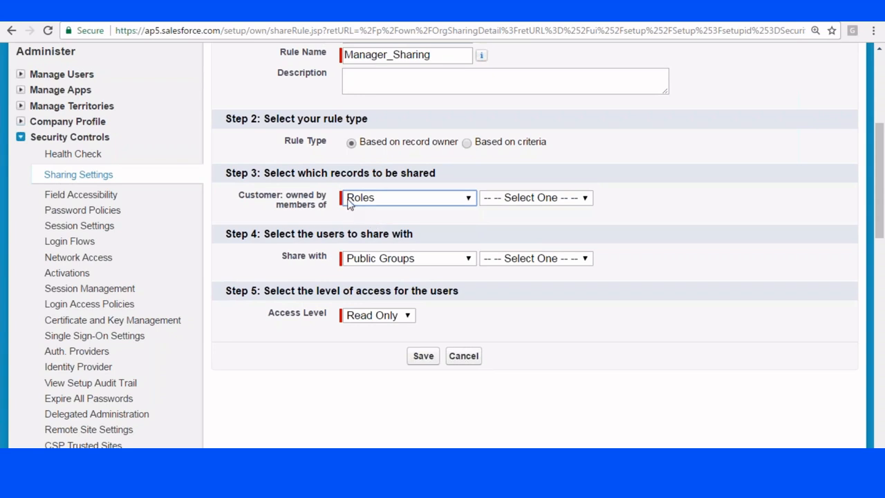
pyautogui.click(523, 201)
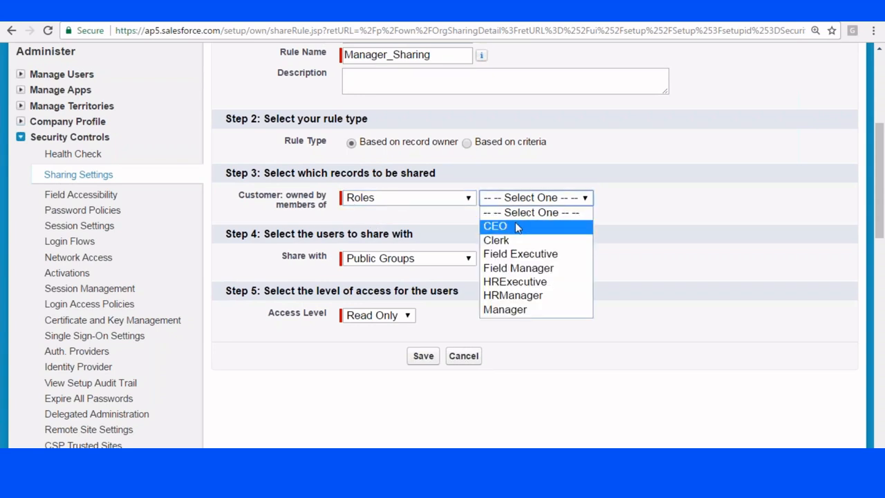
pyautogui.click(516, 228)
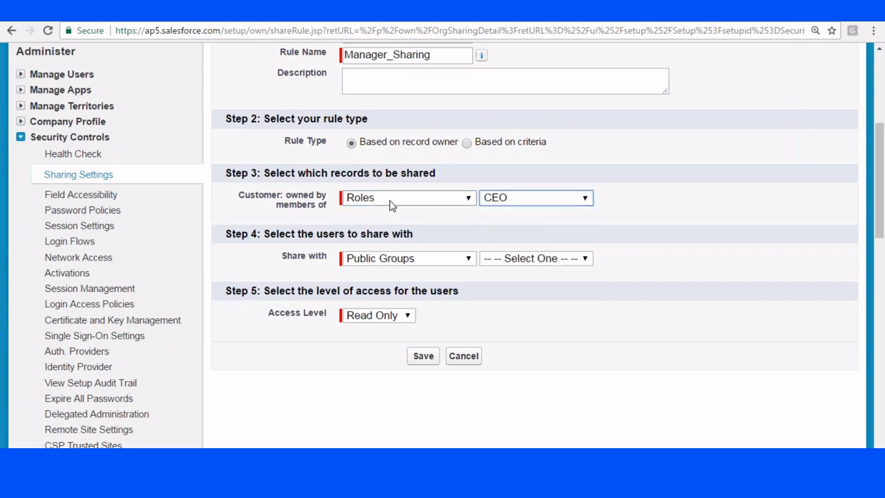
pyautogui.click(436, 203)
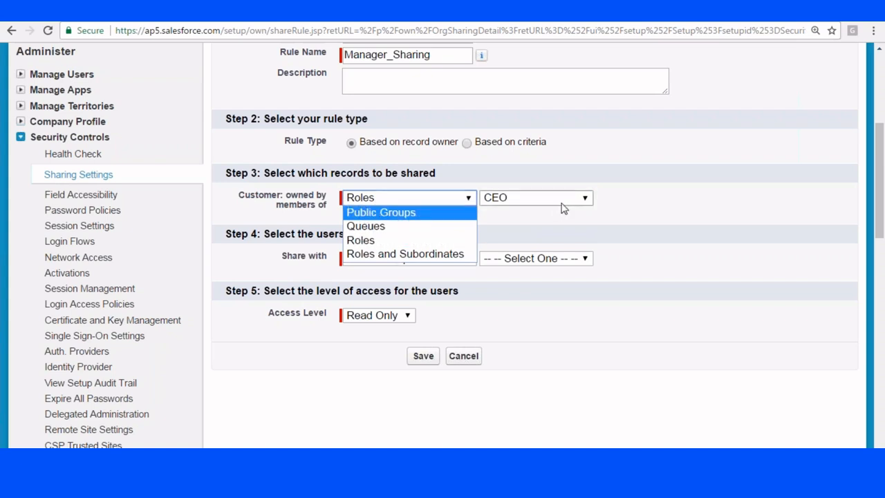
pyautogui.click(565, 227)
# - Set Read/Write access, trying HRManager, Field Manager & subordinates, and Batch0294 as share-with targets
pyautogui.click(423, 259)
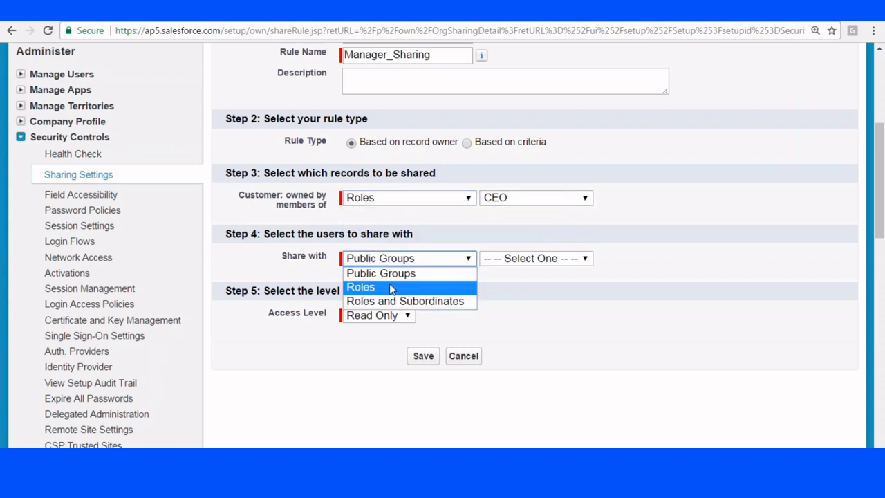
pyautogui.click(394, 287)
pyautogui.click(542, 260)
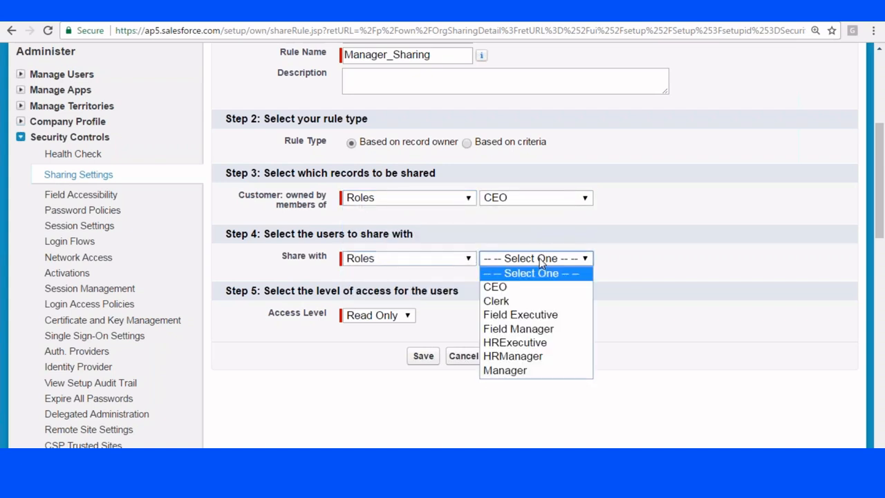
pyautogui.click(513, 354)
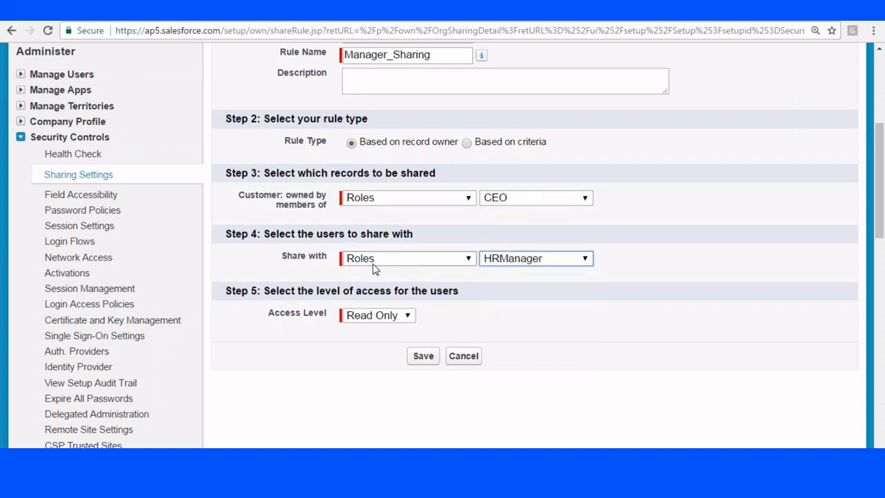
pyautogui.click(393, 317)
pyautogui.click(382, 345)
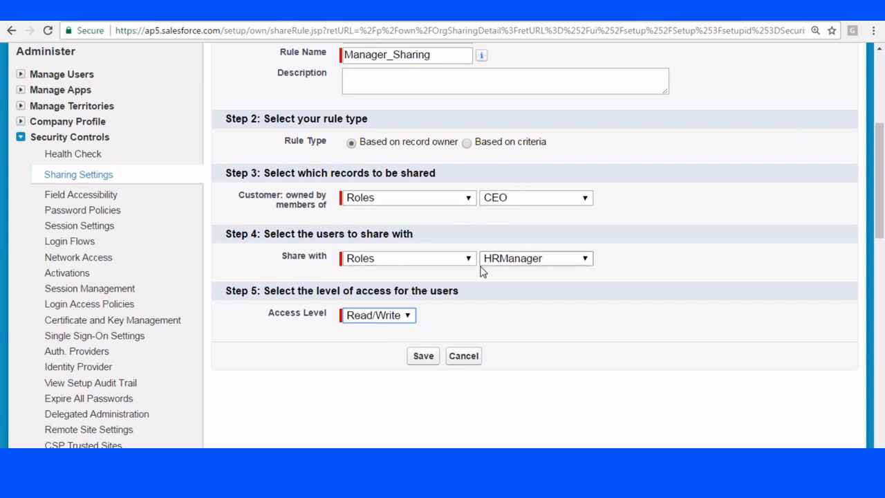
pyautogui.click(454, 258)
pyautogui.click(408, 302)
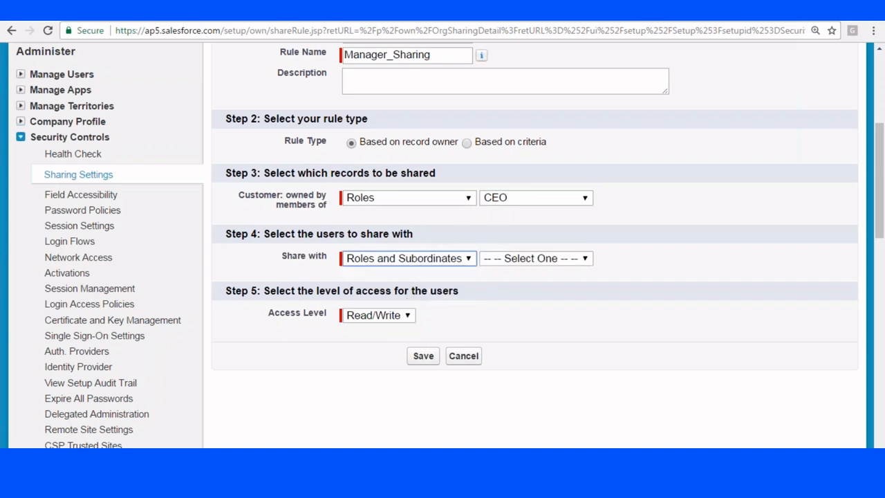
pyautogui.click(528, 262)
pyautogui.click(520, 329)
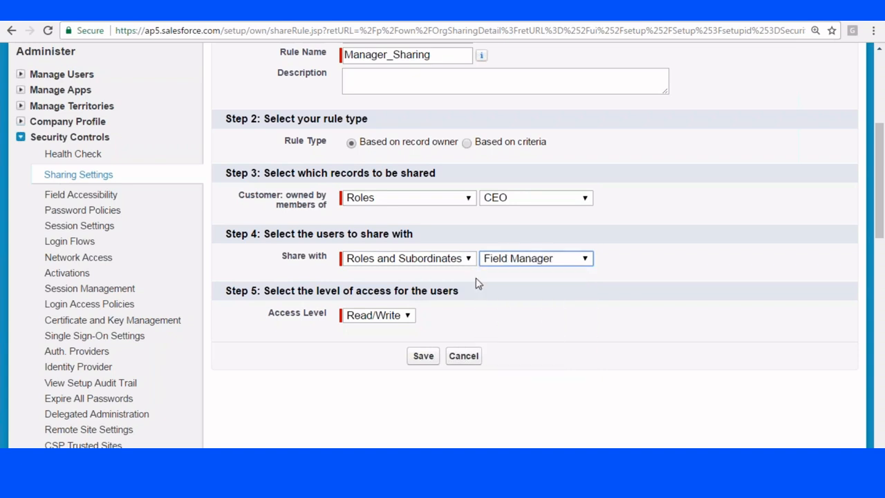
pyautogui.click(415, 259)
pyautogui.click(401, 273)
pyautogui.click(544, 265)
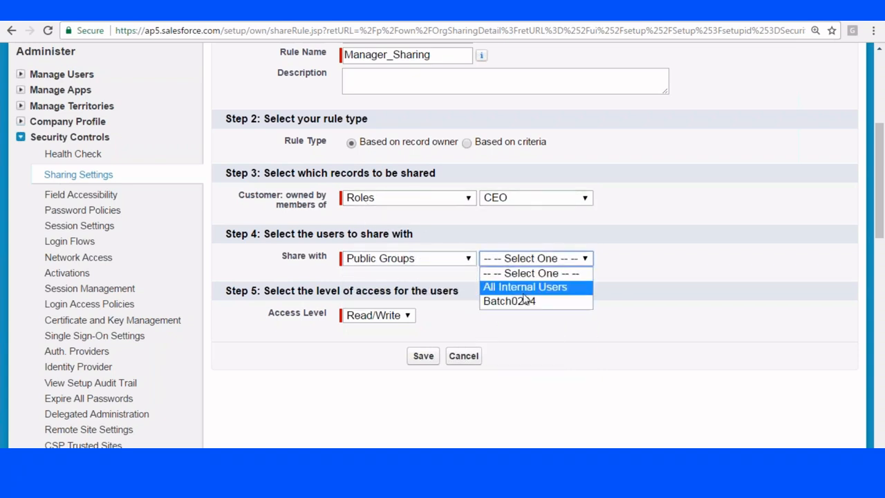
pyautogui.click(521, 302)
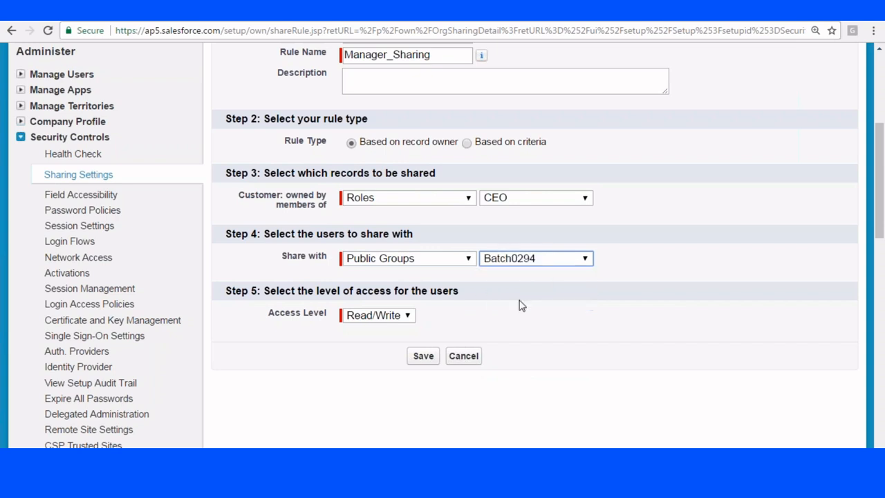
pyautogui.click(435, 259)
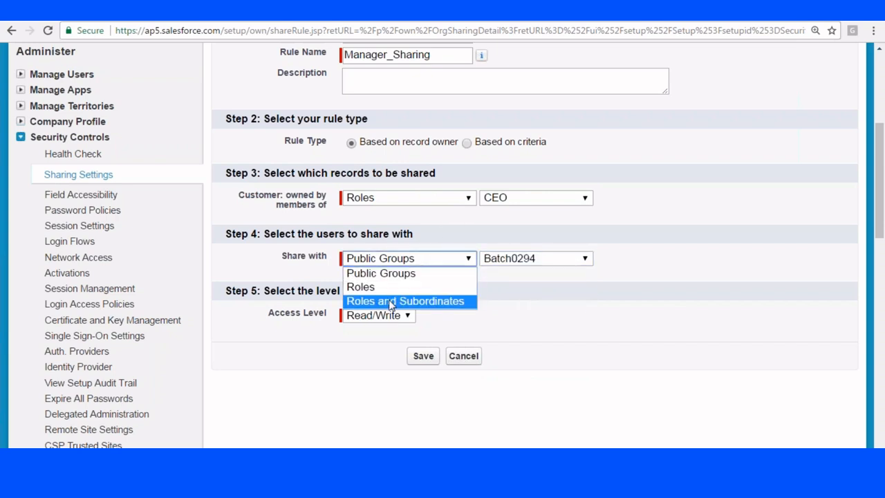
# - Share with the Manager role and save the rule, confirming sharing recalculation
pyautogui.click(410, 201)
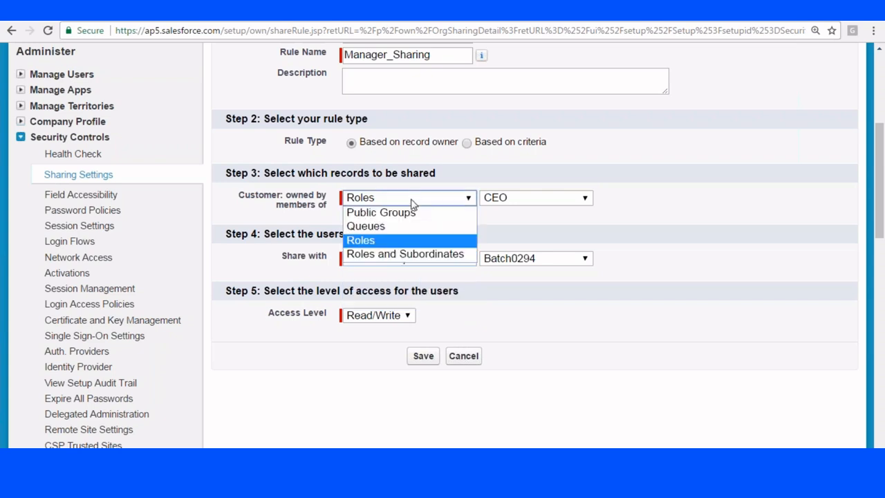
pyautogui.click(381, 240)
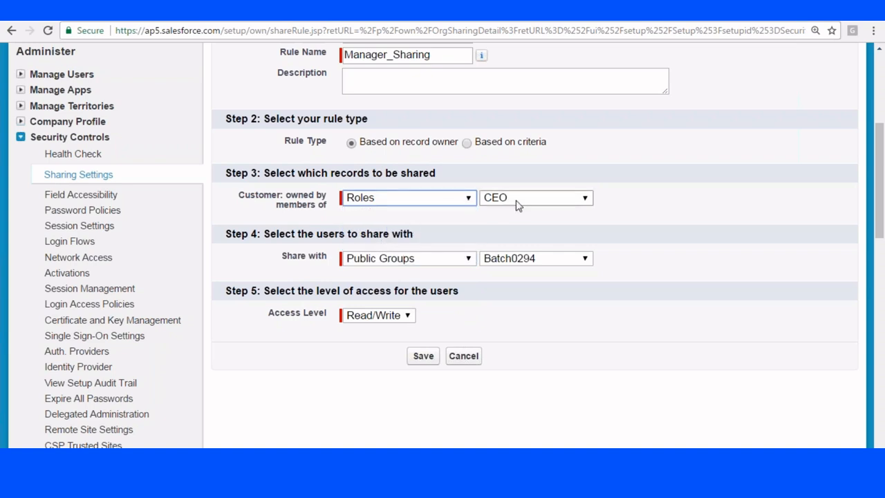
pyautogui.click(415, 258)
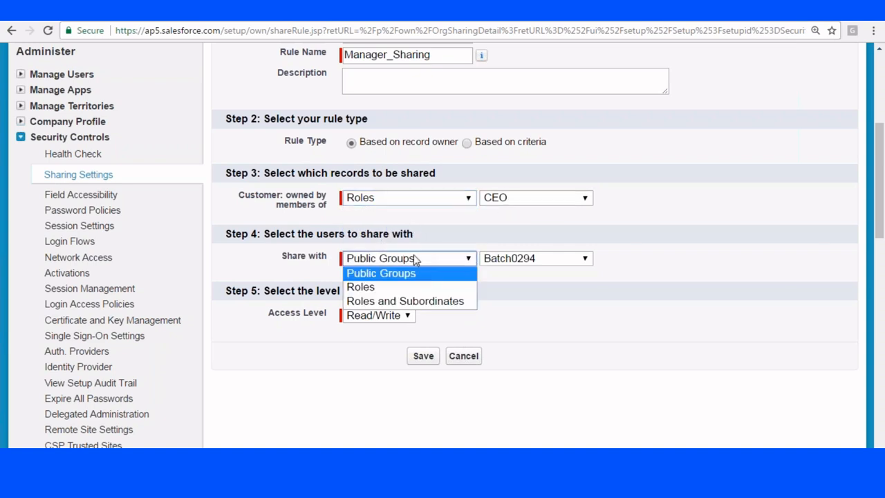
pyautogui.click(389, 288)
pyautogui.click(508, 259)
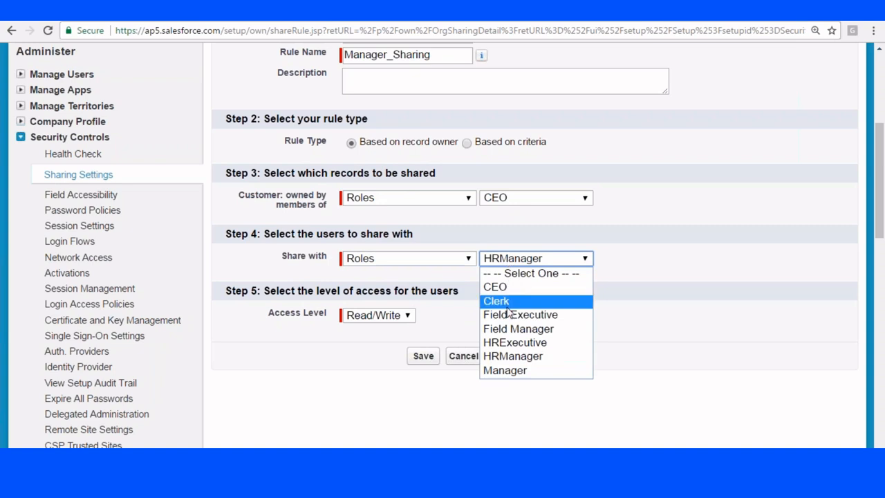
pyautogui.click(505, 370)
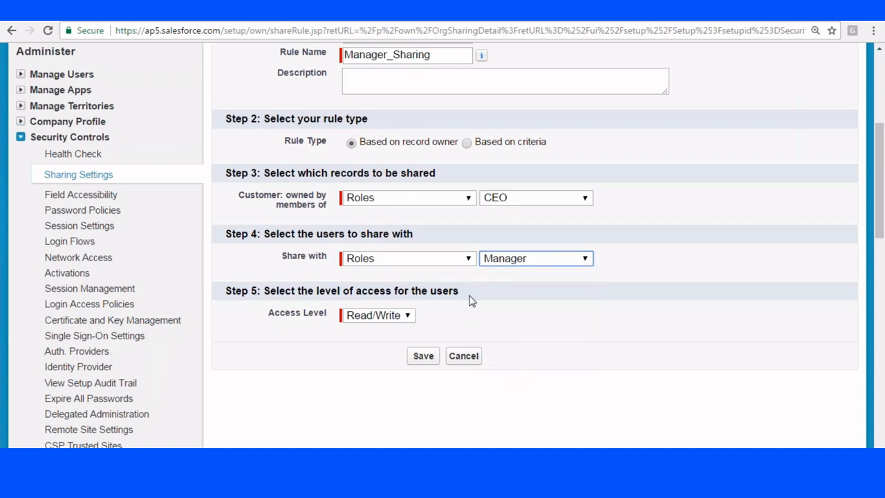
pyautogui.click(420, 357)
pyautogui.click(501, 117)
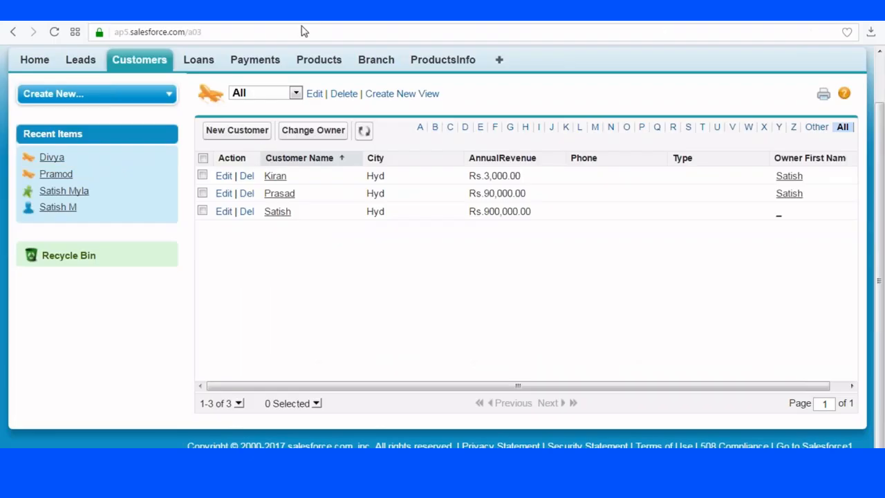
# - Reload the Customers All list view so all eight Ban and Hyd records appear
pyautogui.click(300, 31)
pyautogui.press('Return')
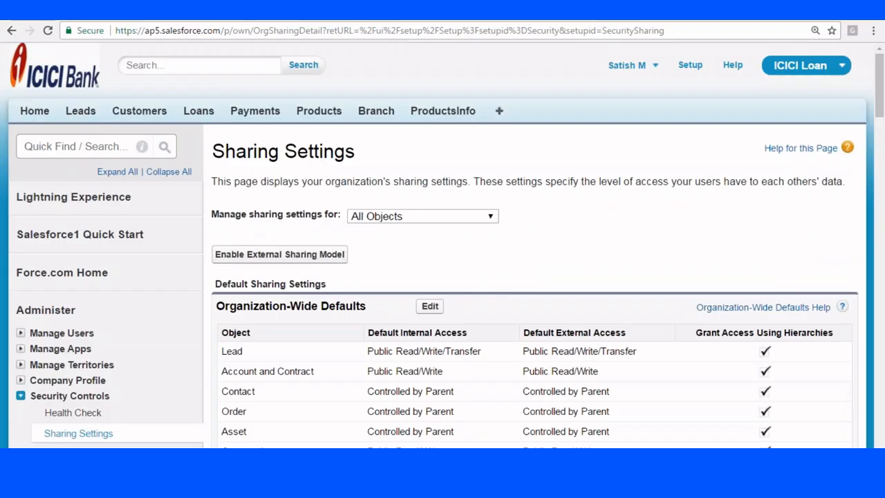
# - Delete the Manager_Sharing Customer rule and reload the other user's Customers list
pyautogui.scroll(-15, 299, 194)
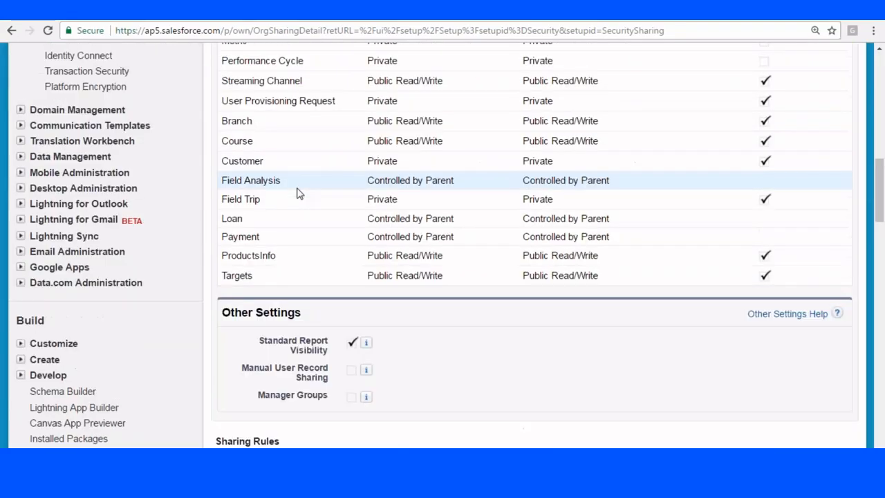
pyautogui.scroll(-18, 298, 194)
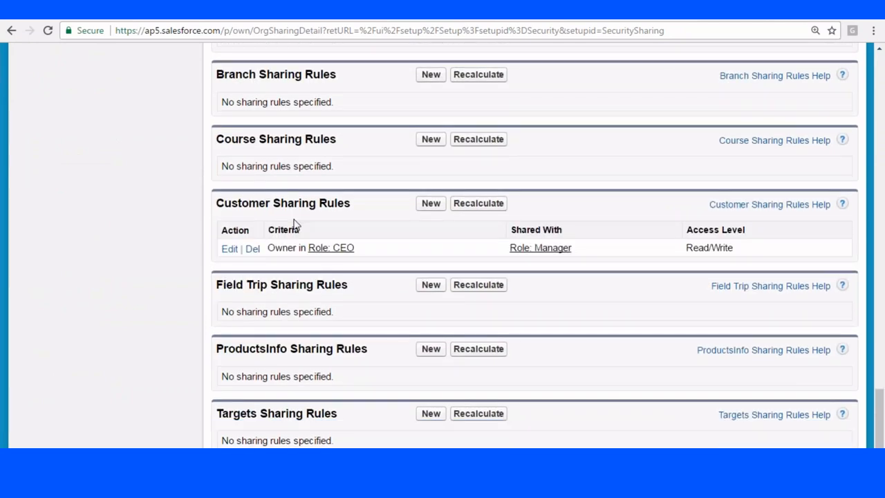
pyautogui.click(253, 199)
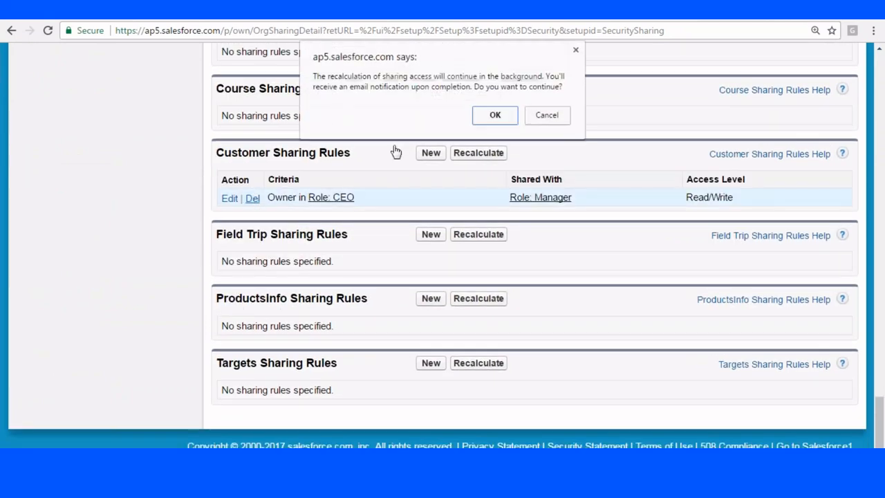
pyautogui.click(483, 117)
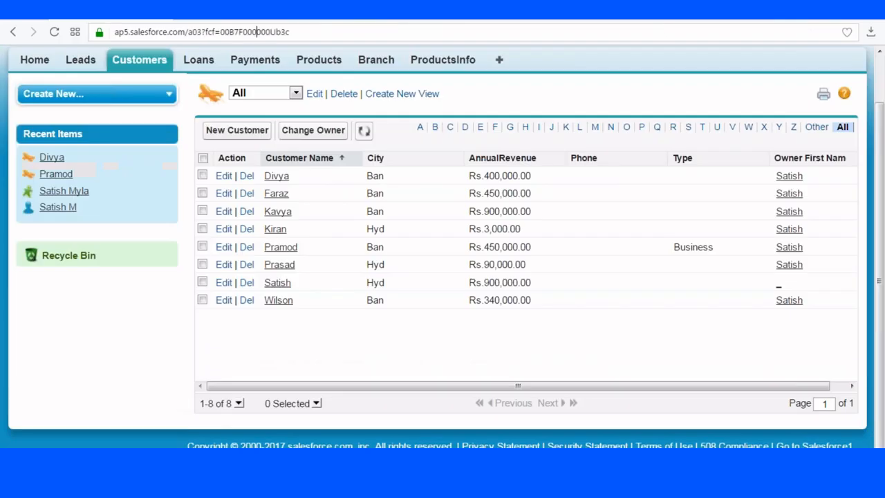
pyautogui.hotkey('ctrl', 'l')
pyautogui.press('Return')
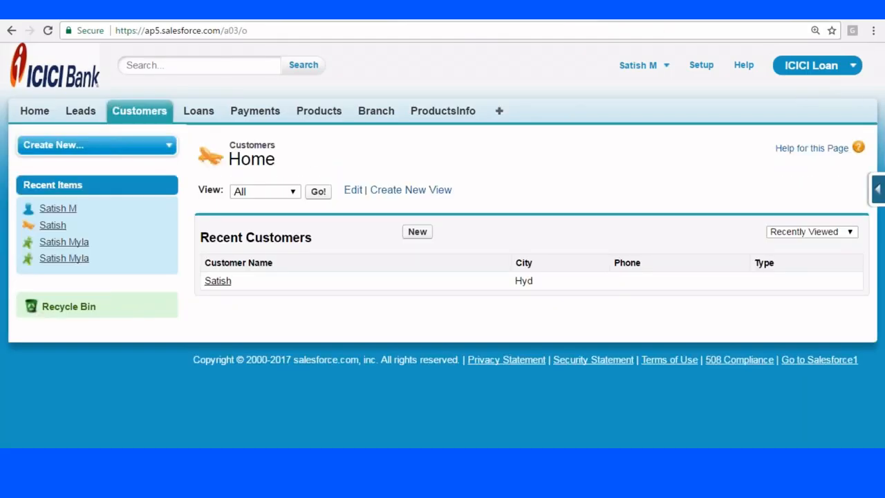
# - Open the first customer record from the full Customers list and view its sharing details
pyautogui.click(322, 192)
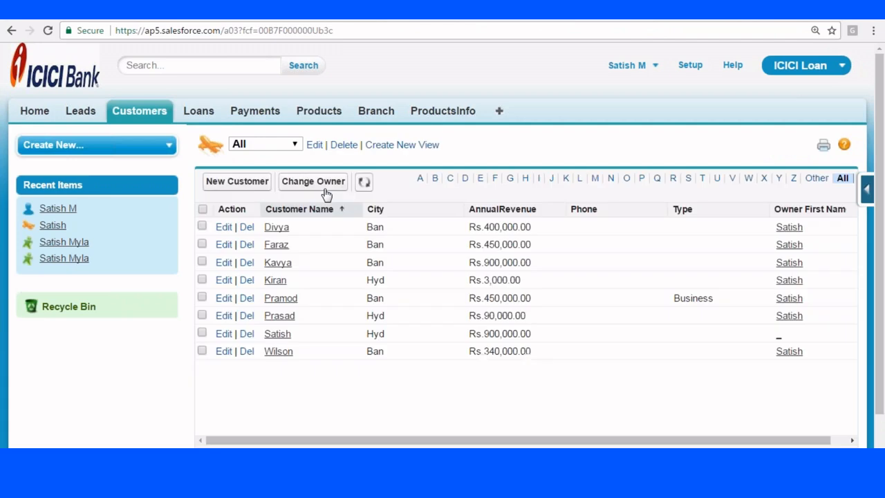
pyautogui.click(276, 227)
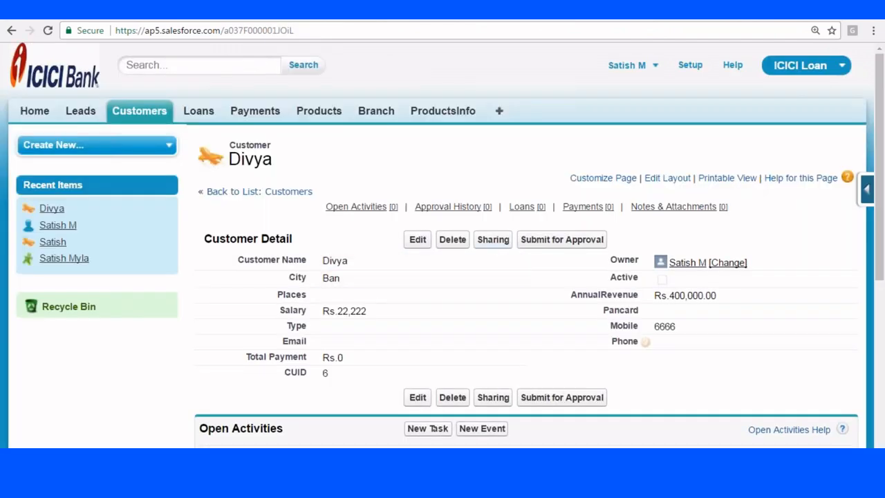
pyautogui.click(493, 242)
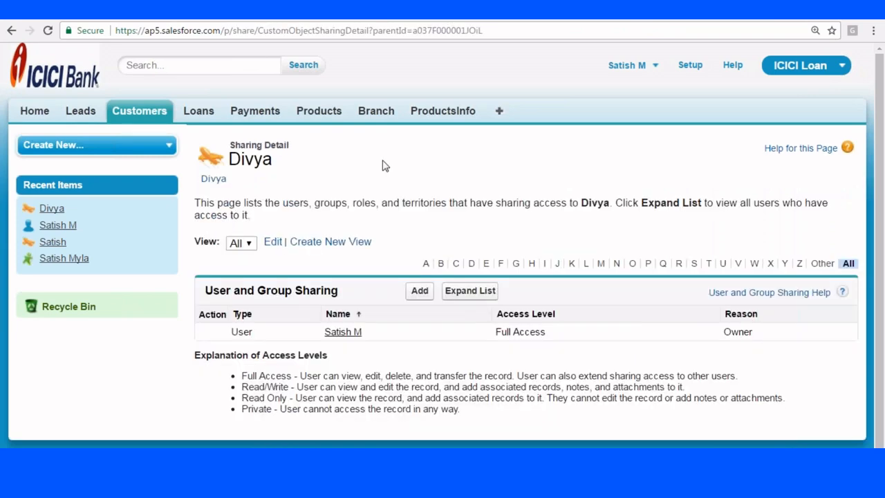
pyautogui.scroll(-1, 425, 268)
pyautogui.click(422, 282)
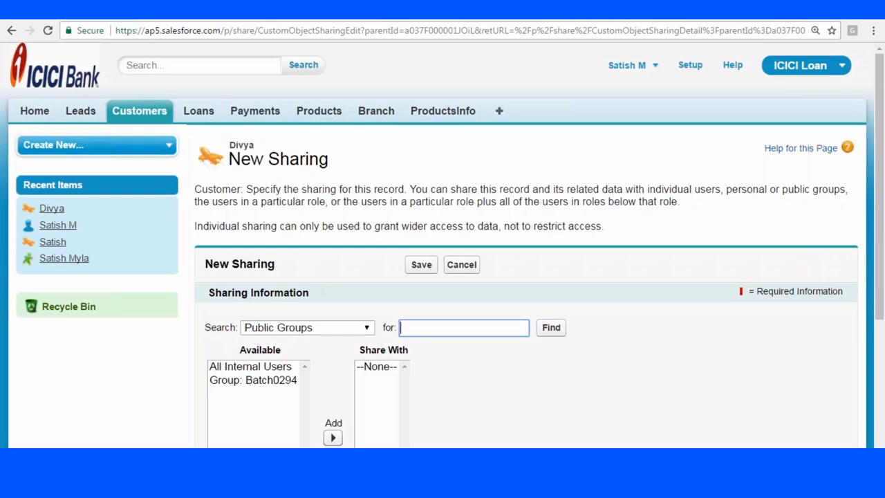
pyautogui.click(148, 113)
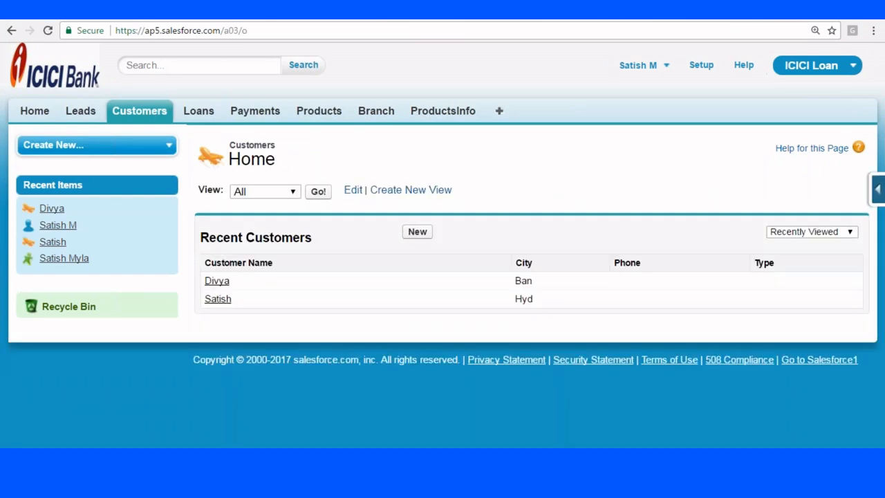
pyautogui.click(216, 282)
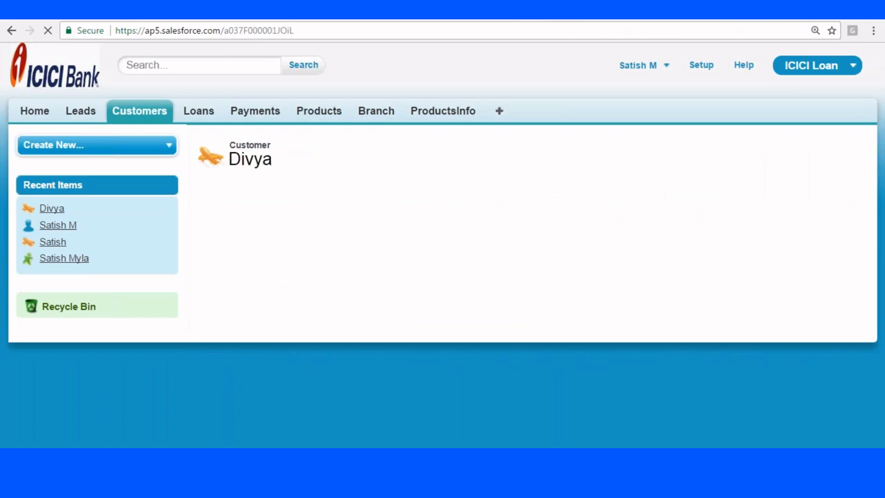
pyautogui.click(493, 239)
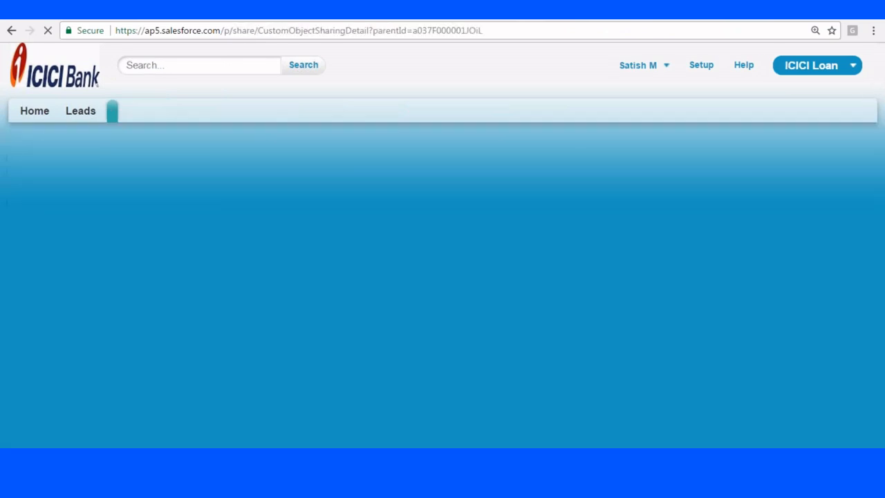
pyautogui.scroll(-1, 423, 279)
# - Manually share the record Read Only with a chosen user, then reload the other user's list
pyautogui.click(423, 280)
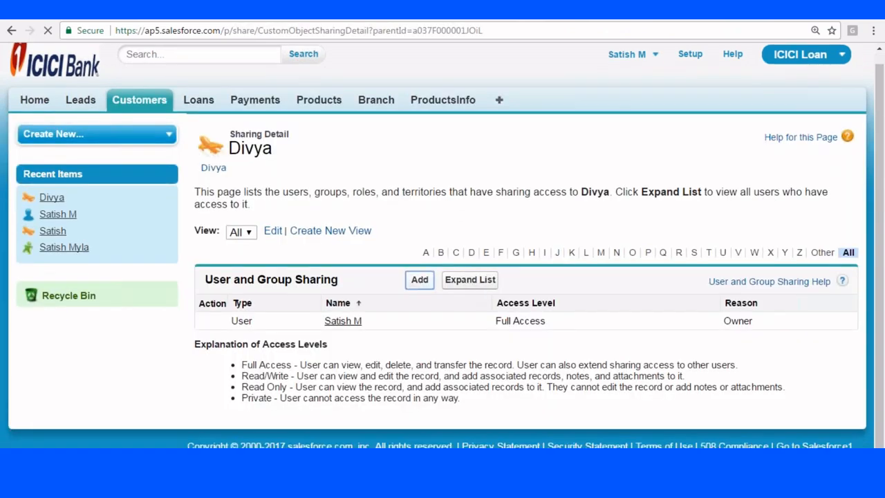
pyautogui.scroll(-3, 480, 154)
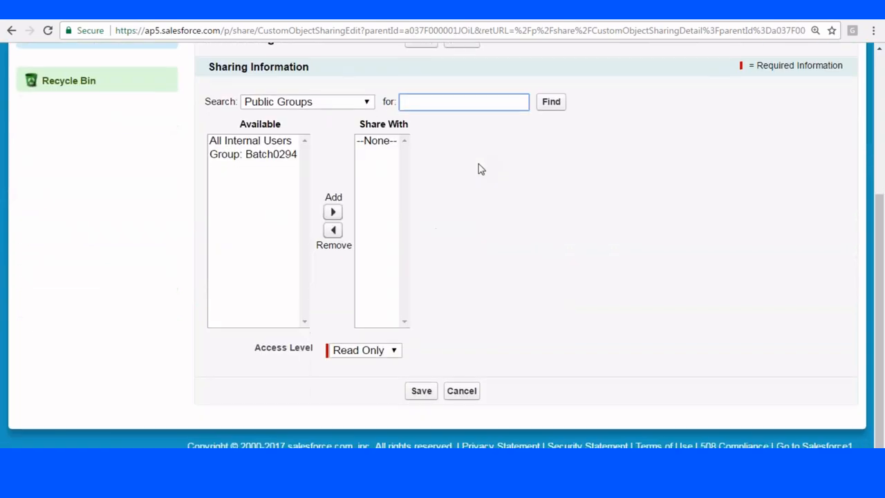
pyautogui.click(346, 103)
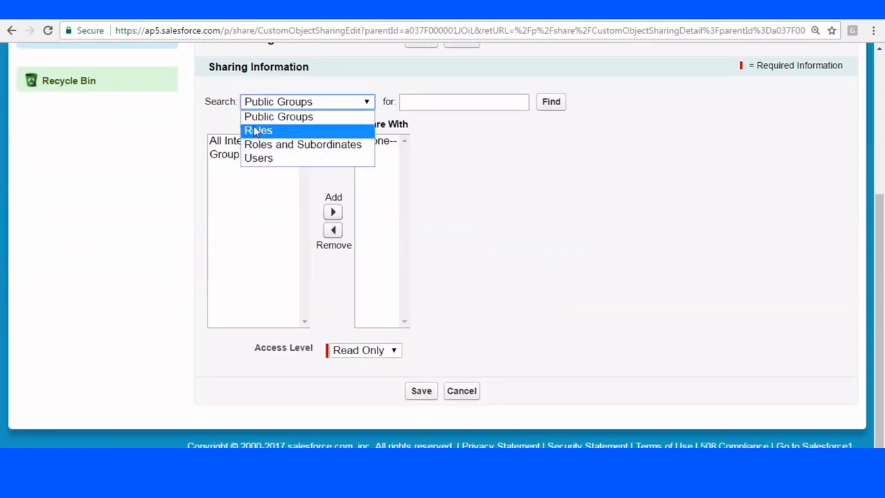
pyautogui.click(267, 160)
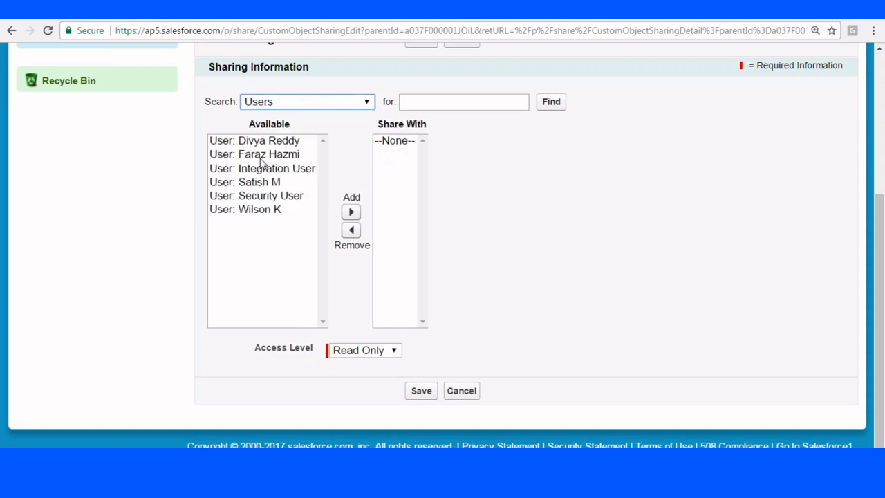
pyautogui.click(274, 209)
pyautogui.click(351, 212)
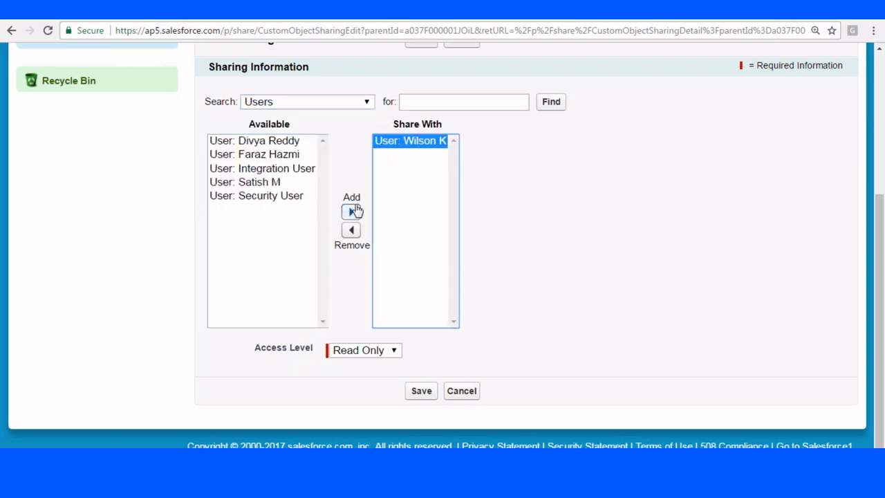
pyautogui.click(431, 392)
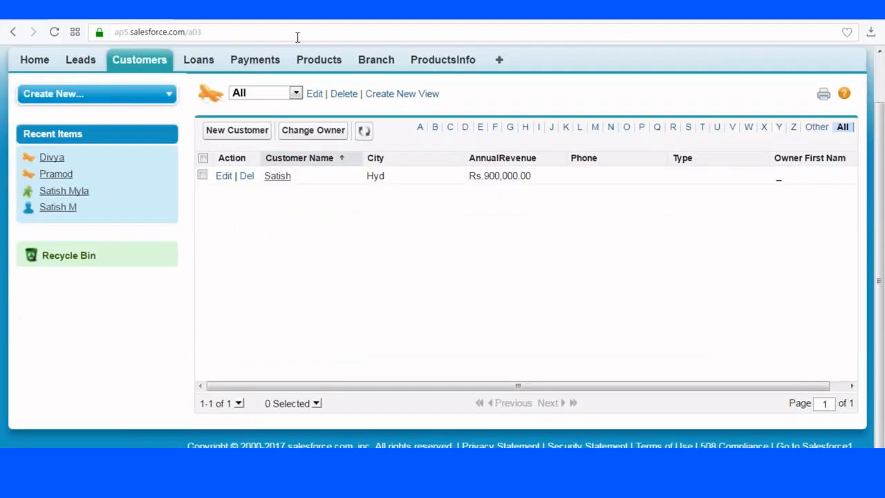
pyautogui.click(298, 37)
pyautogui.press('Return')
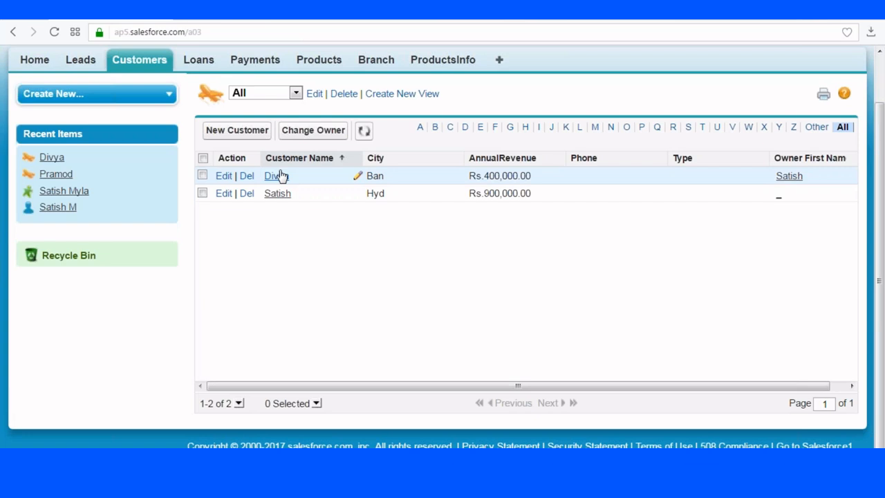
# - Return from the other user's Salesforce Customers list to the Notepad++ notes window
pyautogui.click(197, 461)
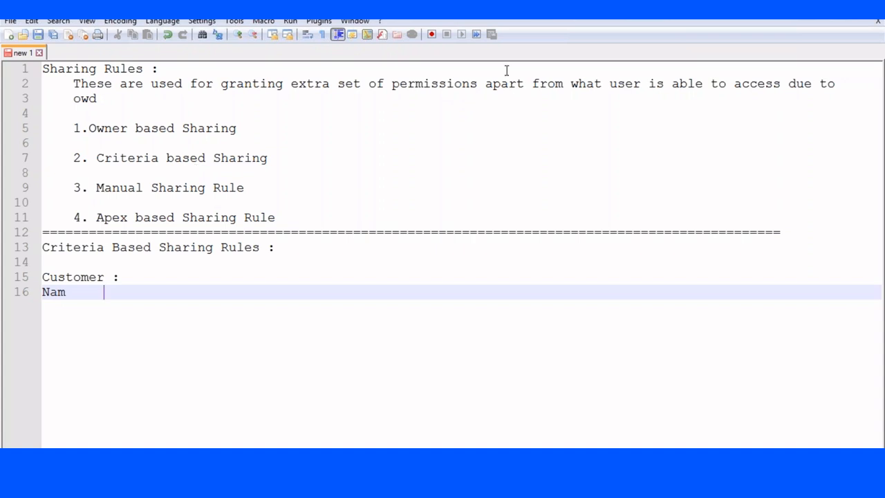
# - Add 'to a group of users' to the definition on line 2 and break the line before 'what'
pyautogui.click(527, 84)
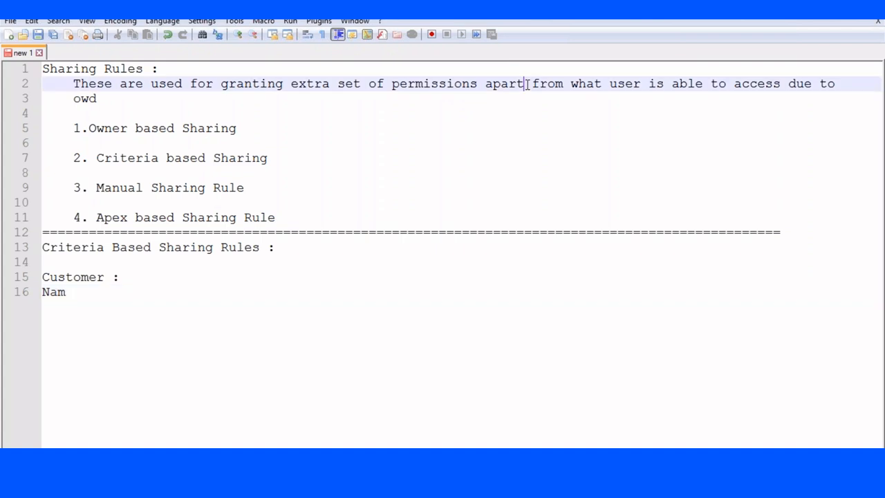
pyautogui.click(486, 84)
pyautogui.write('to')
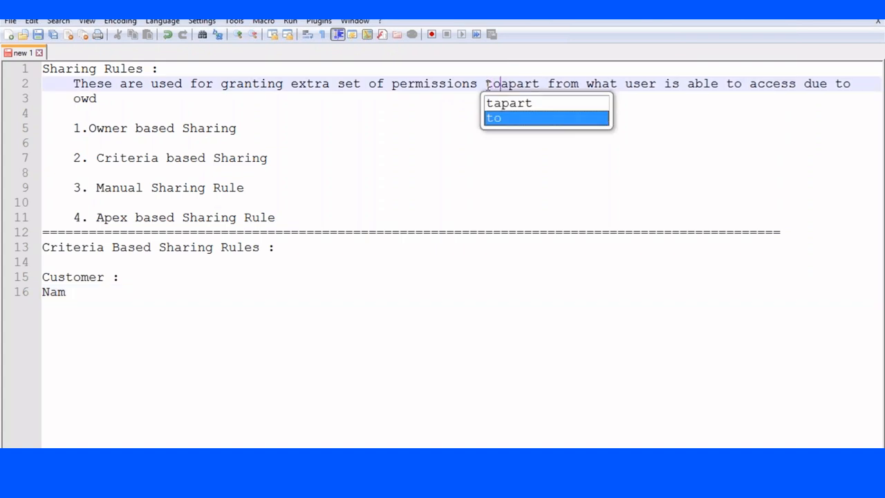
pyautogui.write('  a group of users')
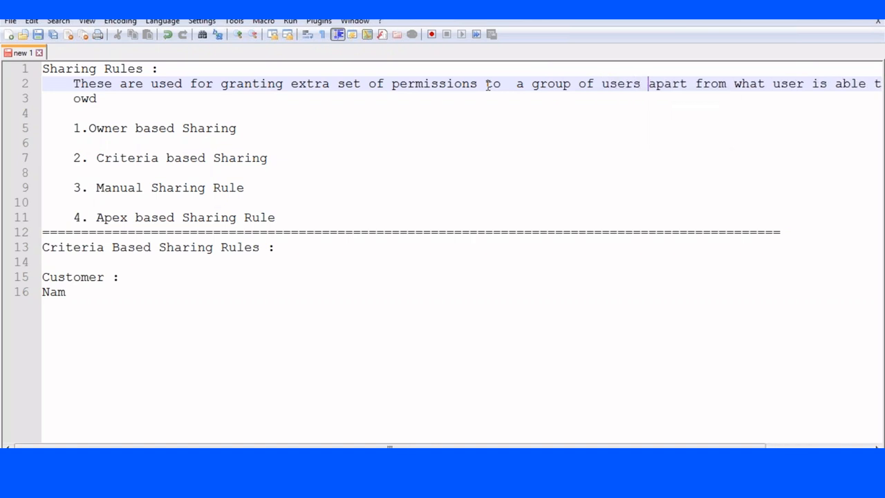
pyautogui.click(734, 83)
pyautogui.press('Return')
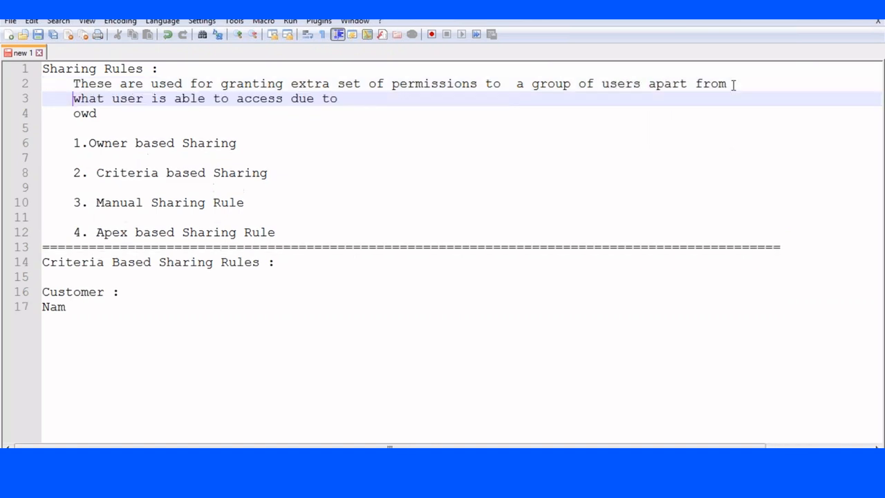
# - Replace 'user' on line 3 with 'they are able' and remove the duplicated words
pyautogui.click(142, 99)
pyautogui.press('BackSpace')
pyautogui.press('BackSpace')
pyautogui.press('BackSpace')
pyautogui.press('BackSpace')
pyautogui.write('they are ab')
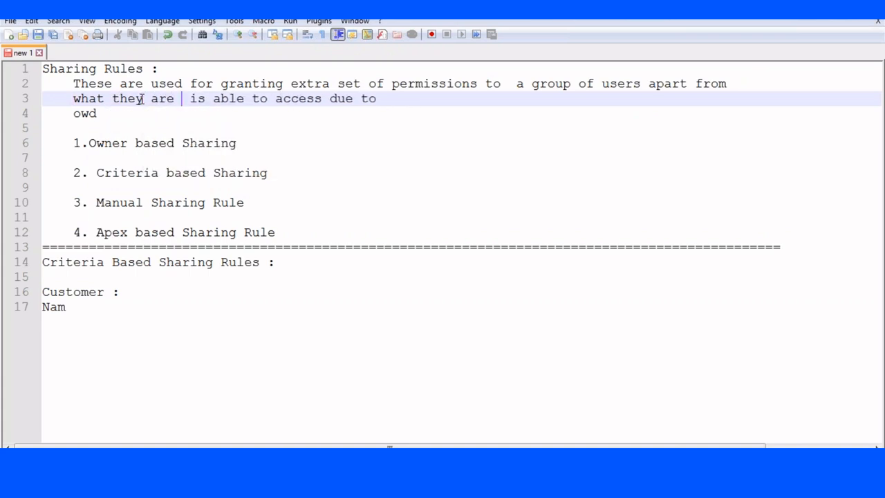
pyautogui.press('Return')
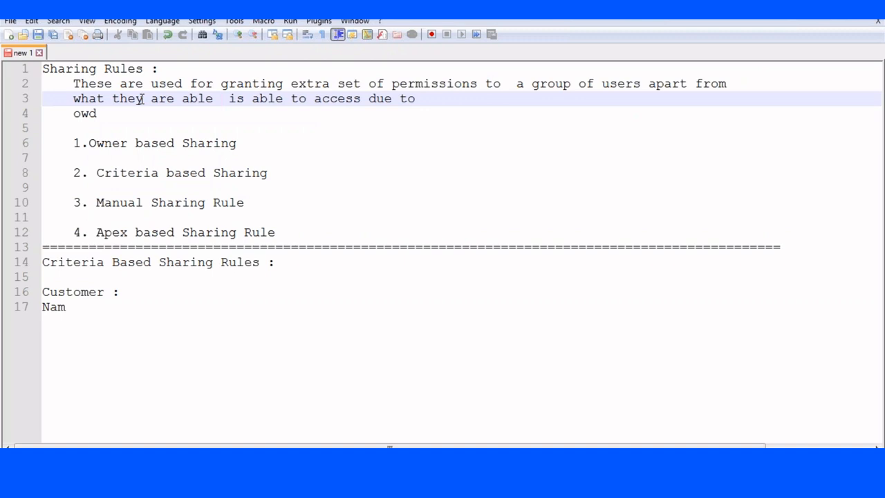
pyautogui.press('BackSpace')
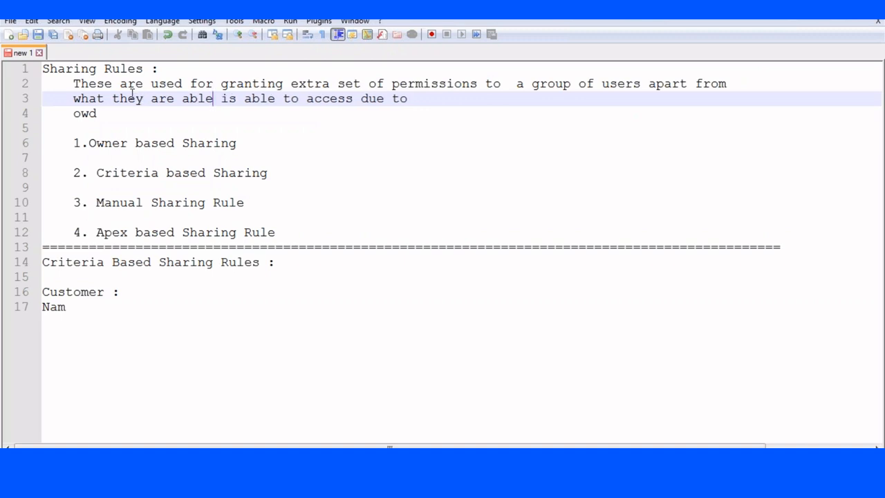
pyautogui.press('Delete')
pyautogui.press('Delete')
pyautogui.press('Delete')
pyautogui.write('s')
pyautogui.press('BackSpace')
pyautogui.press('Delete')
pyautogui.press('Delete')
pyautogui.press('Delete')
pyautogui.press('Delete')
pyautogui.press('Delete')
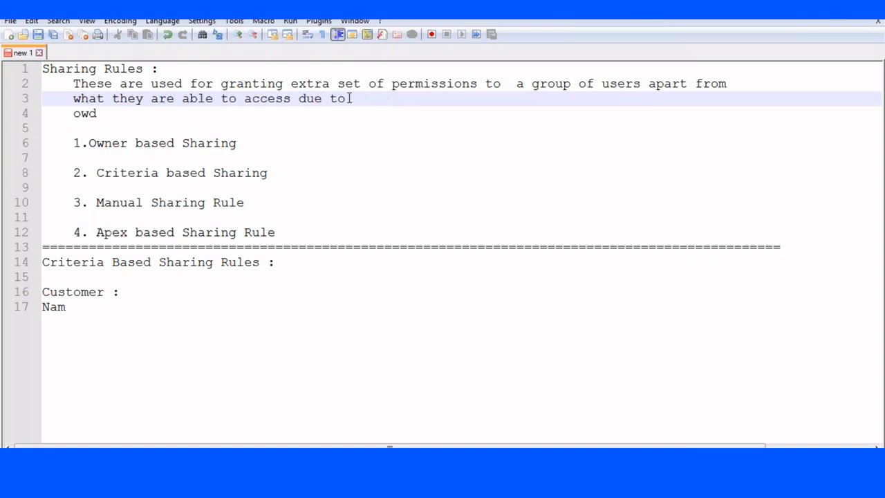
# - Replace the trailing 'due to' with 'using' and delete the leftover 'owd' line
pyautogui.press('BackSpace')
pyautogui.press('BackSpace')
pyautogui.press('BackSpace')
pyautogui.press('BackSpace')
pyautogui.press('BackSpace')
pyautogui.press('BackSpace')
pyautogui.write('using')
pyautogui.press('BackSpace')
pyautogui.press('BackSpace')
pyautogui.write('g wh')
pyautogui.press('BackSpace')
pyautogui.press('BackSpace')
pyautogui.write('owd')
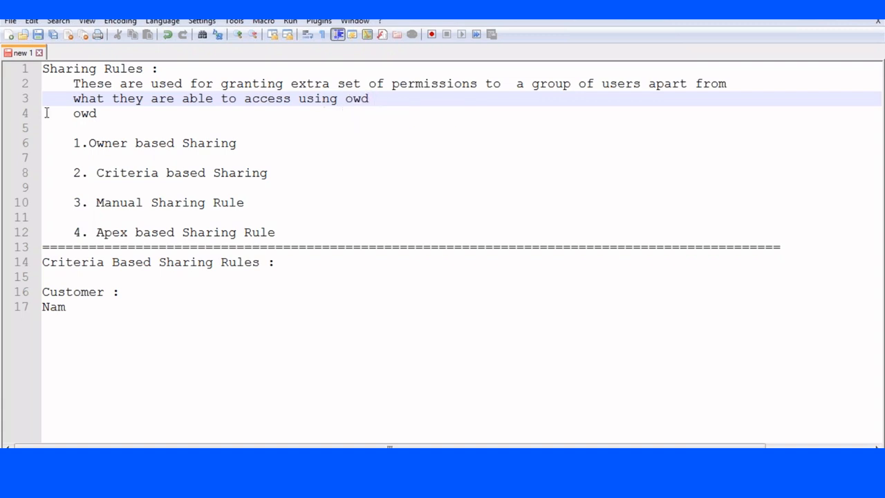
pyautogui.moveTo(46, 113); pyautogui.dragTo(129, 127)
pyautogui.press('BackSpace')
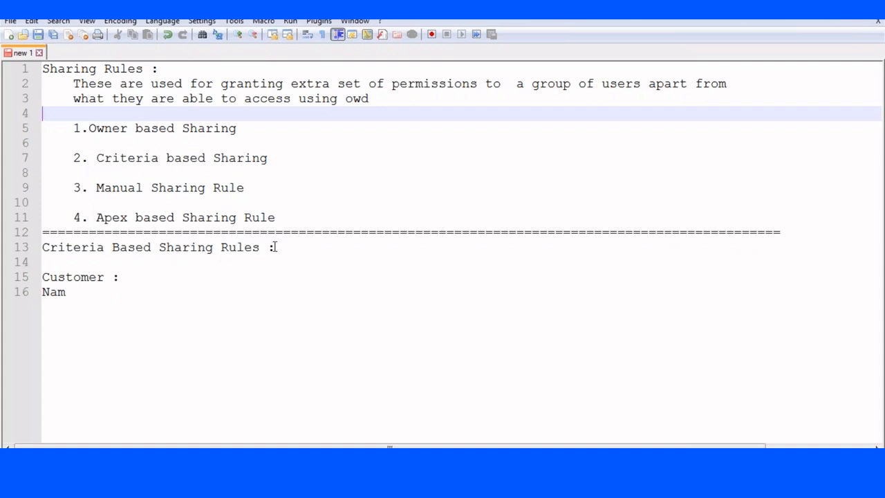
# - Add the heading 'There are four types of sharing rules :' and fix the spacing after '1.'
pyautogui.press('Return')
pyautogui.write('T')
pyautogui.press('BackSpace')
pyautogui.press('BackSpace')
pyautogui.write('There are four types of sharing rules ')
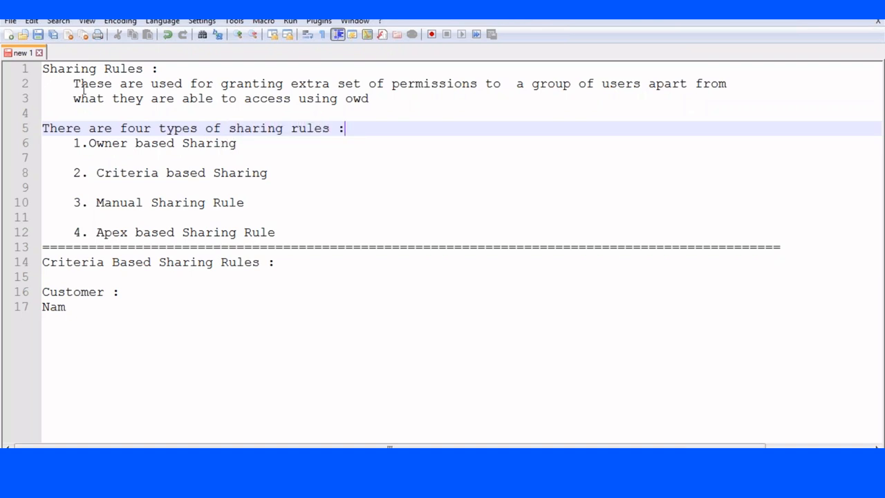
pyautogui.write(':')
pyautogui.press('Return')
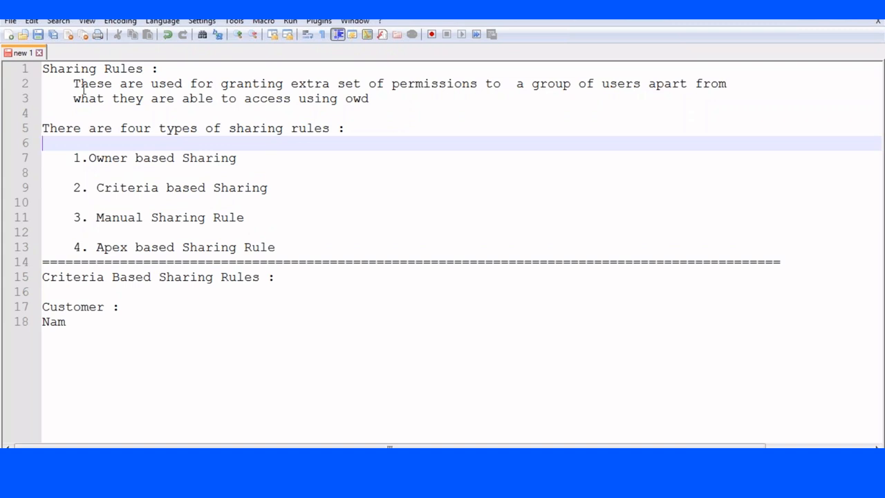
pyautogui.click(86, 159)
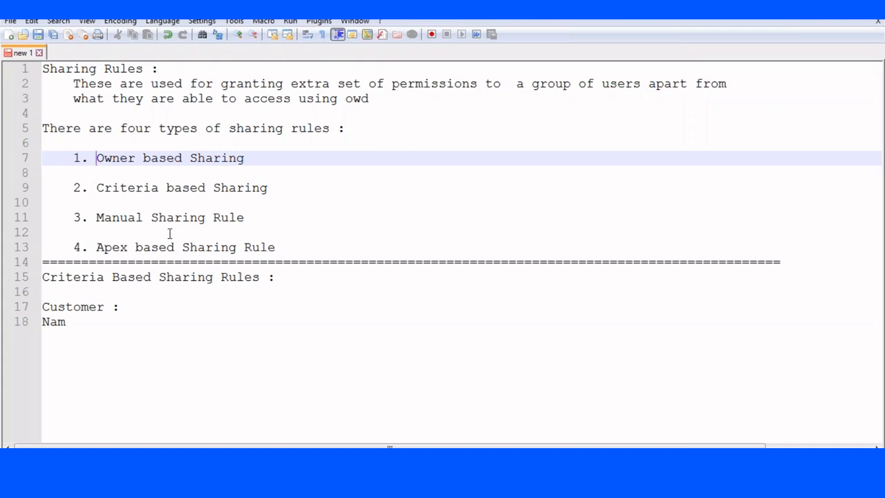
# - Delete the unfinished Criteria Based Sharing Rules section from line 15 to the end
pyautogui.click(46, 273)
pyautogui.hotkey('ctrl', 'shift', 'End')
pyautogui.press('Delete')
# - Type the heading 'Owner based Sharing Rules :' on line 15 with an indented line below
pyautogui.write('O')
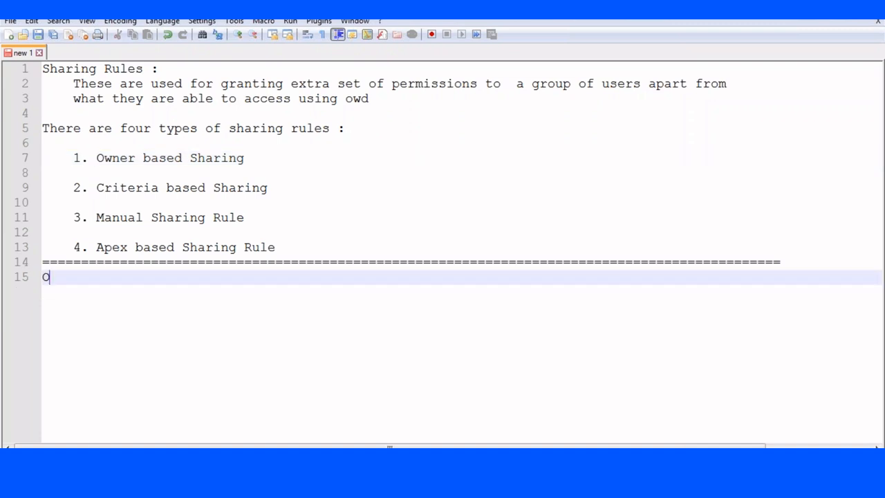
pyautogui.write('wner based ')
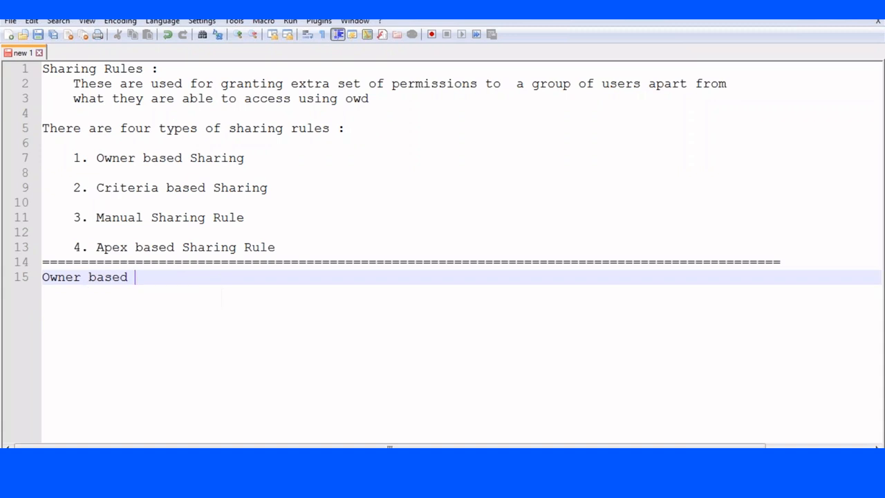
pyautogui.write('Sharing Rules :')
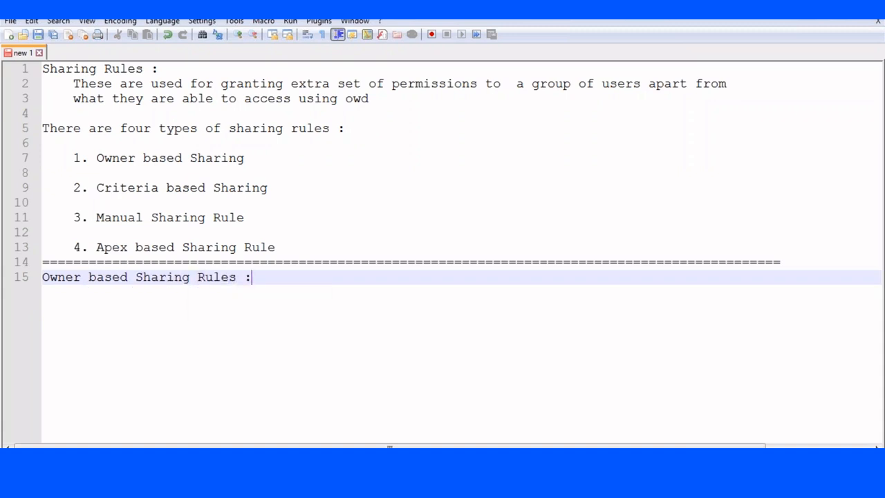
pyautogui.press('Return')
pyautogui.press('Tab')
pyautogui.press('Return')
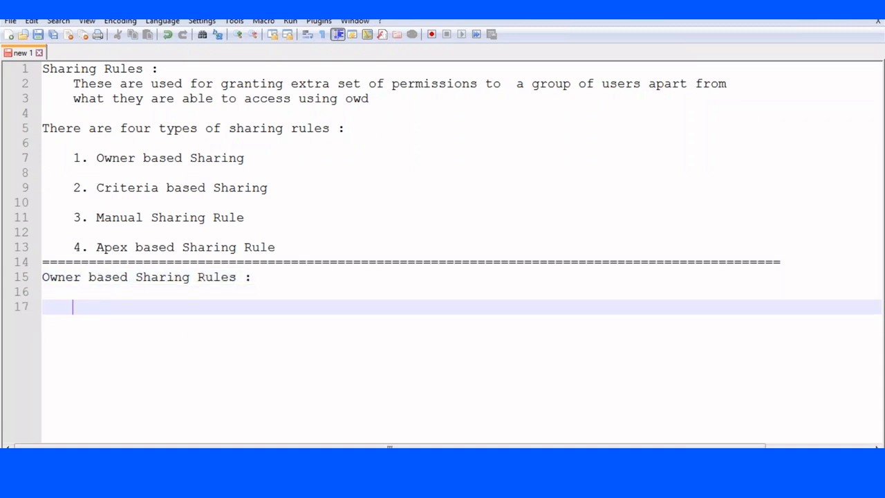
# - Write the definition's first line: 'These are used to share the records which are owned by the user who belongs'
pyautogui.write('Re')
pyautogui.press('BackSpace')
pyautogui.press('BackSpace')
pyautogui.write('If')
pyautogui.press('BackSpace')
pyautogui.press('BackSpace')
pyautogui.press('BackSpace')
pyautogui.write('These are use')
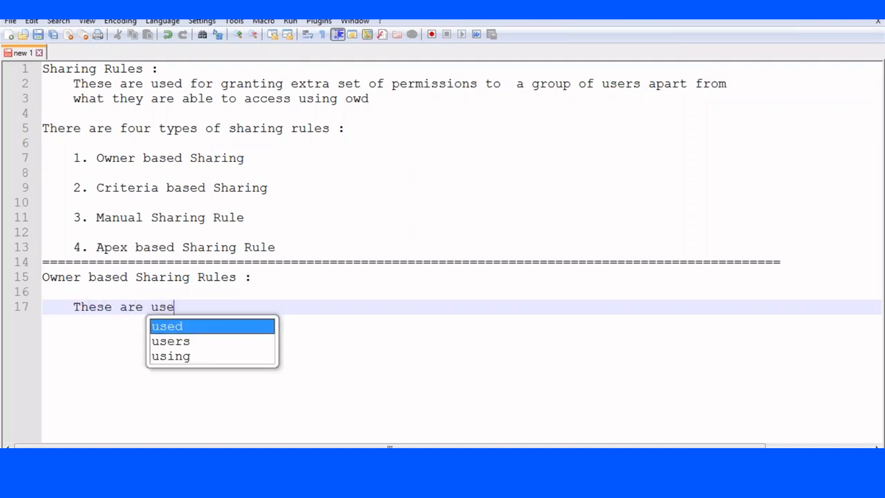
pyautogui.write('d to share the r')
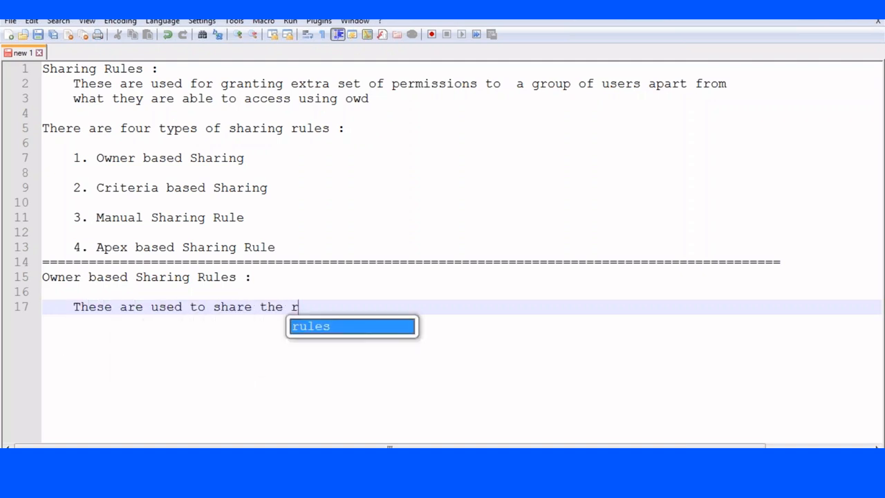
pyautogui.write('ecords which are owner')
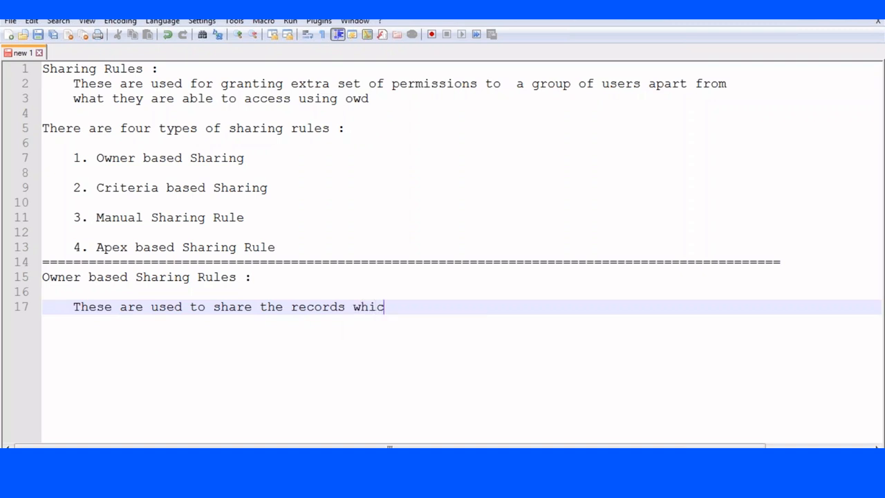
pyautogui.press('BackSpace')
pyautogui.press('BackSpace')
pyautogui.write('d by the ')
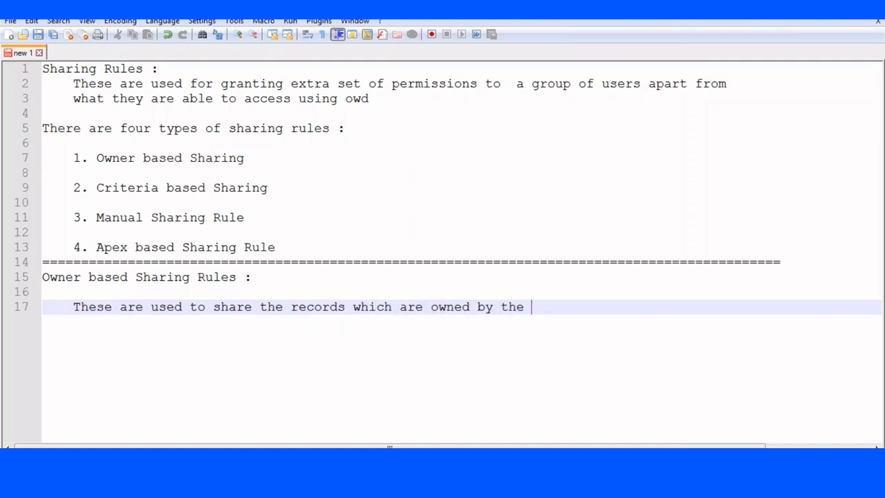
pyautogui.write('user who have gin')
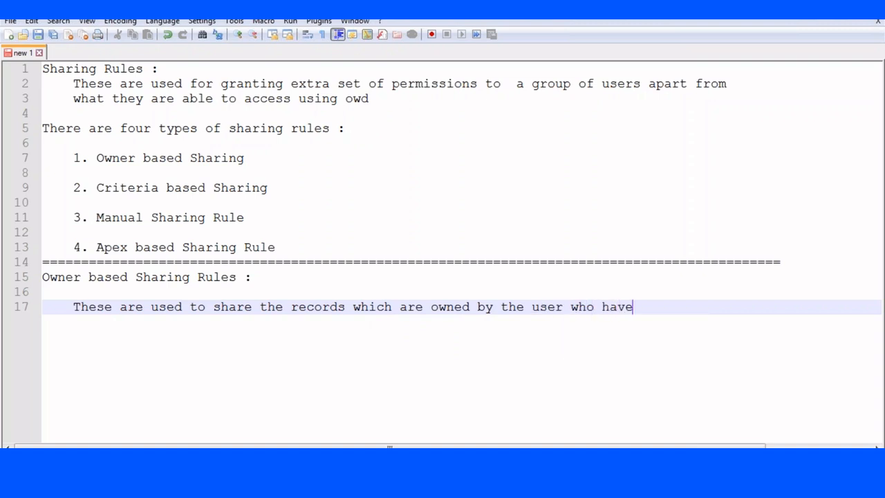
pyautogui.press('BackSpace')
pyautogui.write('ven role')
pyautogui.press('BackSpace')
pyautogui.press('BackSpace')
pyautogui.write('e /')
pyautogui.press('BackSpace')
pyautogui.write('/')
pyautogui.press('BackSpace')
pyautogui.press('BackSpace')
pyautogui.press('BackSpace')
pyautogui.press('BackSpace')
pyautogui.press('BackSpace')
pyautogui.press('BackSpace')
pyautogui.press('BackSpace')
pyautogui.press('BackSpace')
pyautogui.press('BackSpace')
pyautogui.press('BackSpace')
pyautogui.press('BackSpace')
pyautogui.press('BackSpace')
pyautogui.press('BackSpace')
pyautogui.press('BackSpace')
pyautogui.press('BackSpace')
pyautogui.press('BackSpace')
pyautogui.press('BackSpace')
pyautogui.write('begl')
pyautogui.press('BackSpace')
pyautogui.press('BackSpace')
pyautogui.write('llo')
pyautogui.press('BackSpace')
pyautogui.press('BackSpace')
pyautogui.write('n')
pyautogui.press('BackSpace')
pyautogui.write('ongs')
# - Continue on a new line with 'to given role | role &sub | public Group'
pyautogui.press('Return')
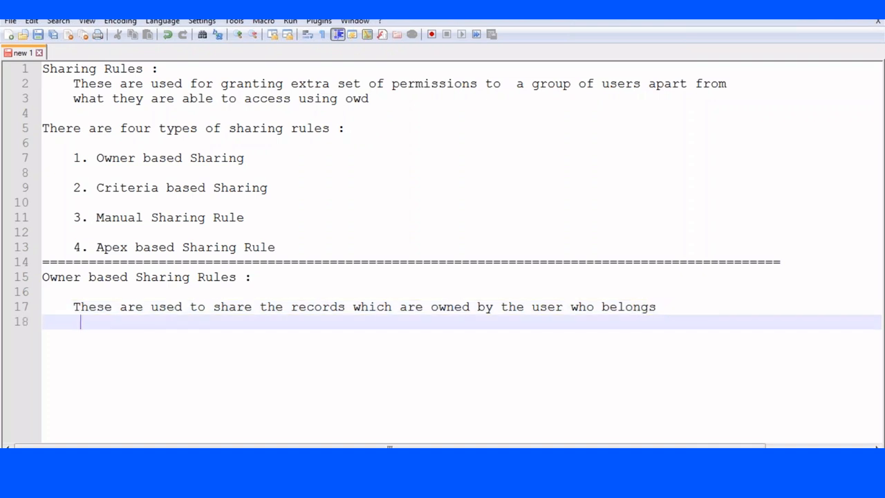
pyautogui.press('BackSpace')
pyautogui.write('to given role ')
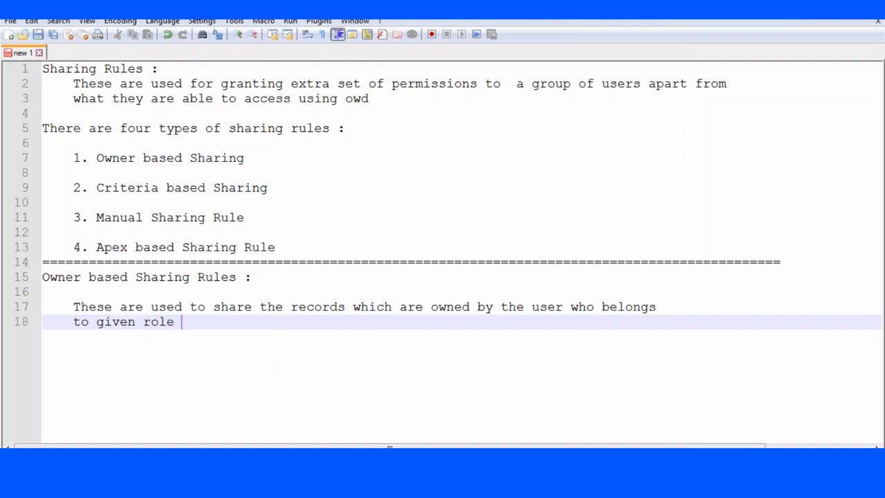
pyautogui.write('|role /7')
pyautogui.write('o')
pyautogui.press('BackSpace')
pyautogui.press('BackSpace')
pyautogui.press('BackSpace')
pyautogui.write('/7')
pyautogui.press('BackSpace')
pyautogui.press('BackSpace')
pyautogui.write('&sub | public Group')
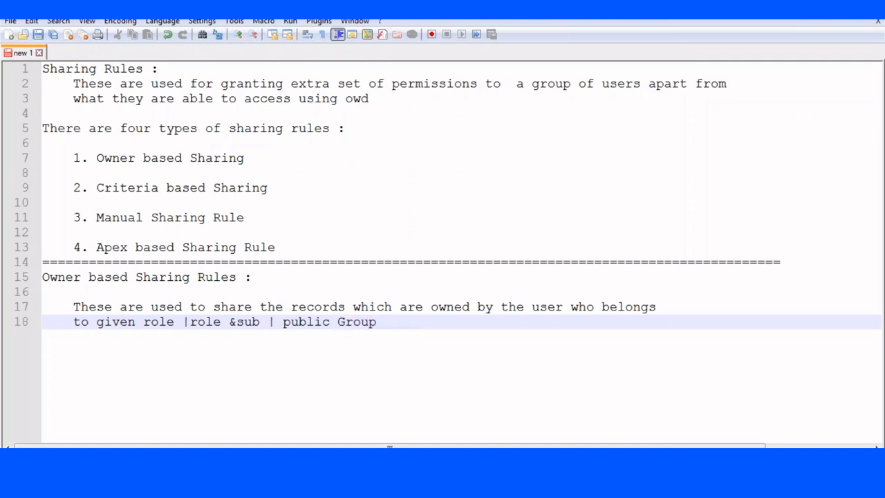
# - Add 'are shared with users who have given role' and a next line 'or role &sub or public'
pyautogui.write('are share')
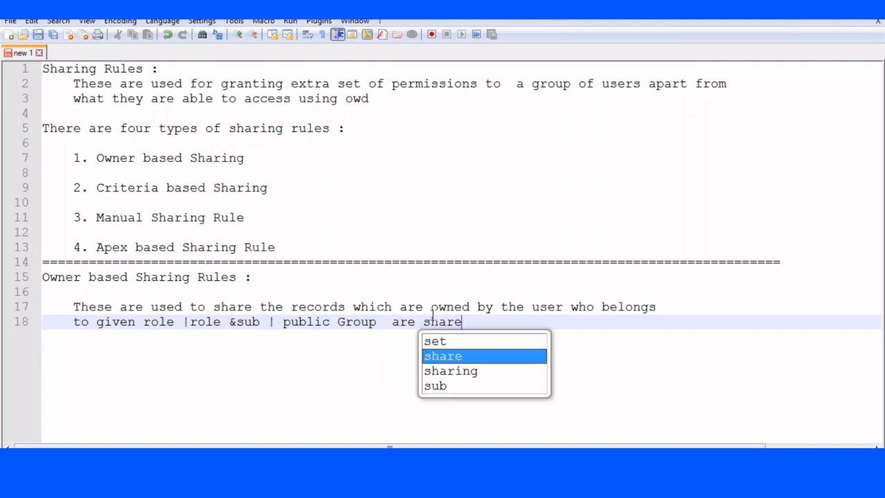
pyautogui.write('d with user')
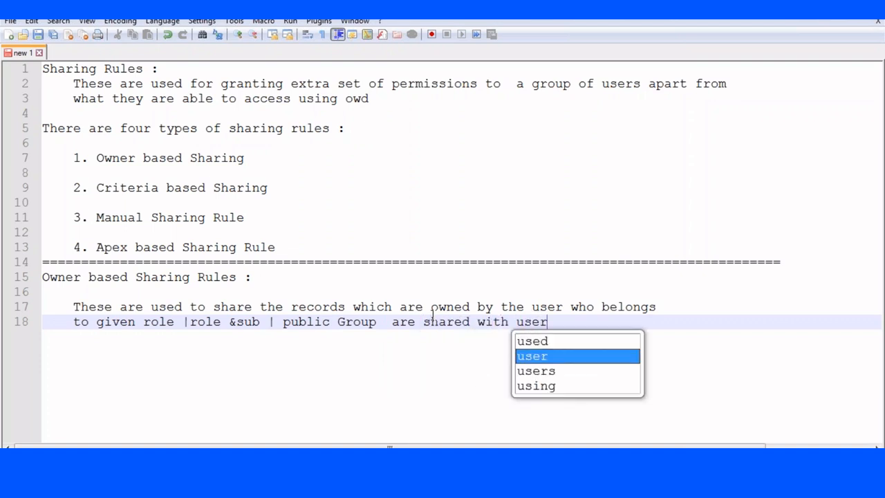
pyautogui.write('s who who')
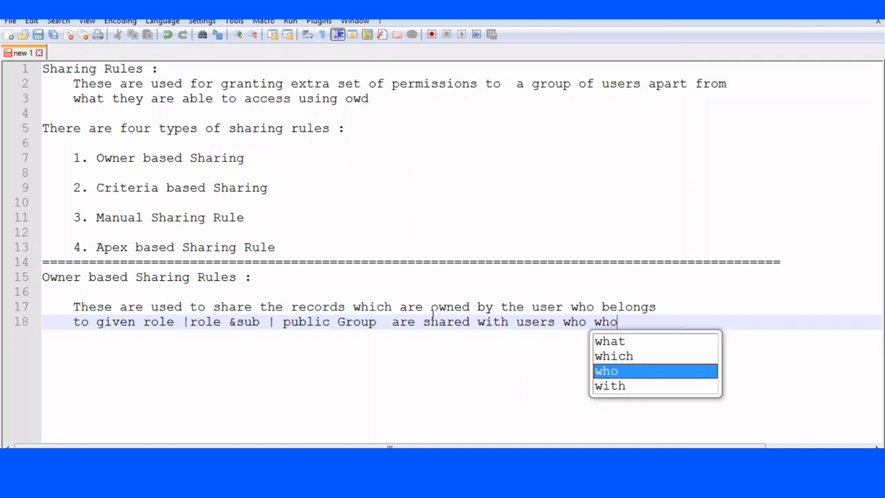
pyautogui.press('BackSpace')
pyautogui.press('BackSpace')
pyautogui.press('BackSpace')
pyautogui.write('have')
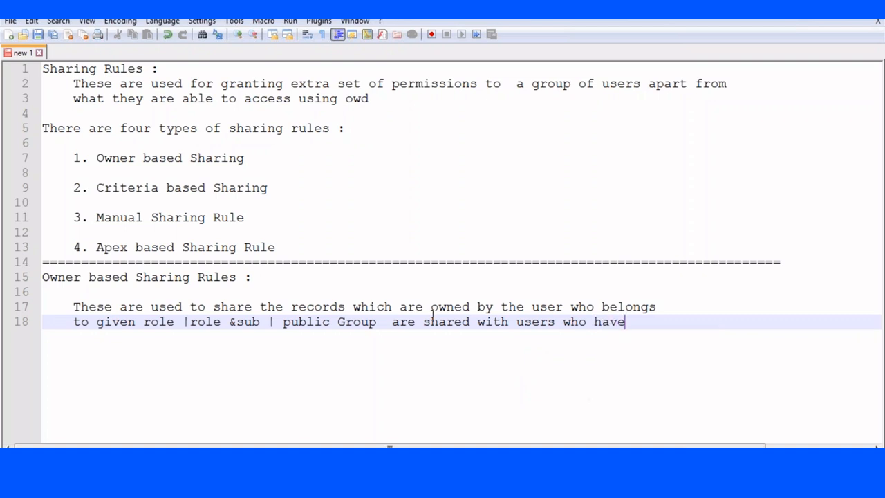
pyautogui.write(' given role |')
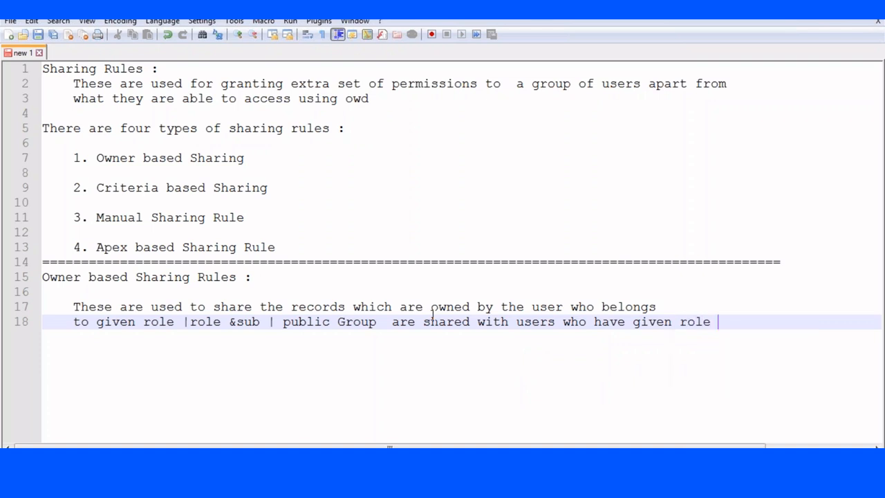
pyautogui.press('Return')
pyautogui.write('or ')
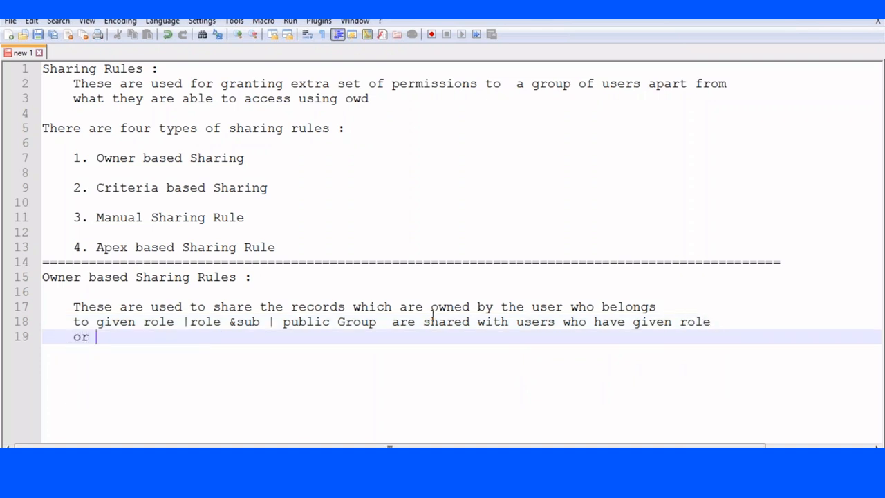
pyautogui.write('role &su')
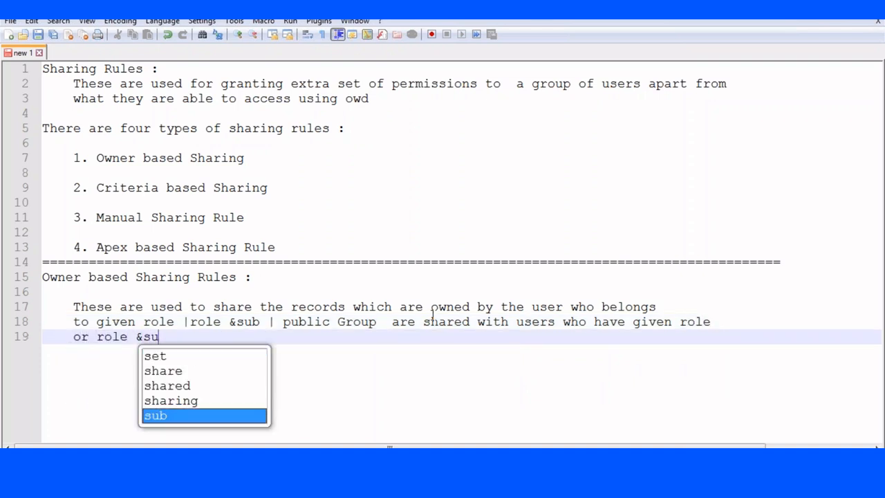
pyautogui.write('b or p')
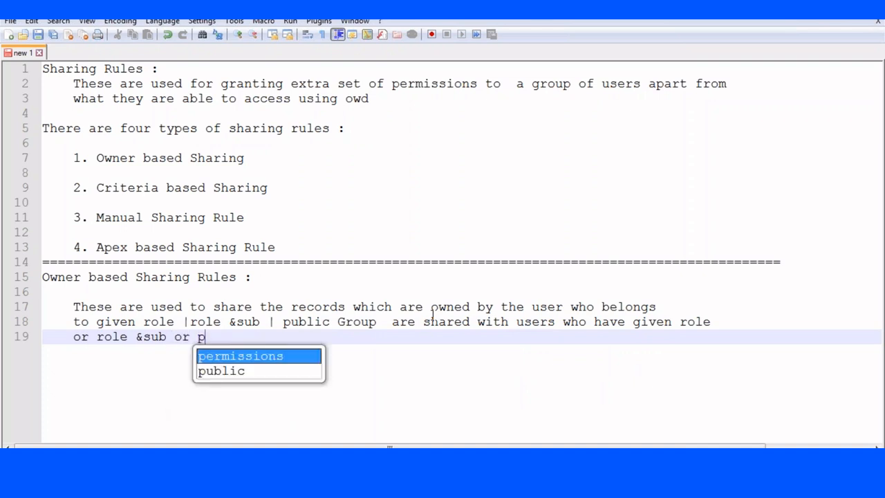
pyautogui.write('ublic')
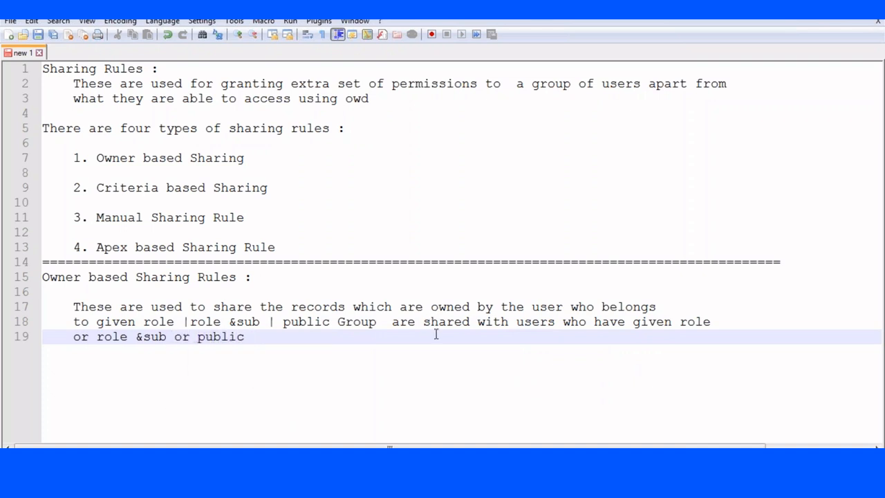
pyautogui.click(379, 322)
# - Add '|queue' after public Group and replace 'are shared' with 'the' on line 18
pyautogui.write('|queue')
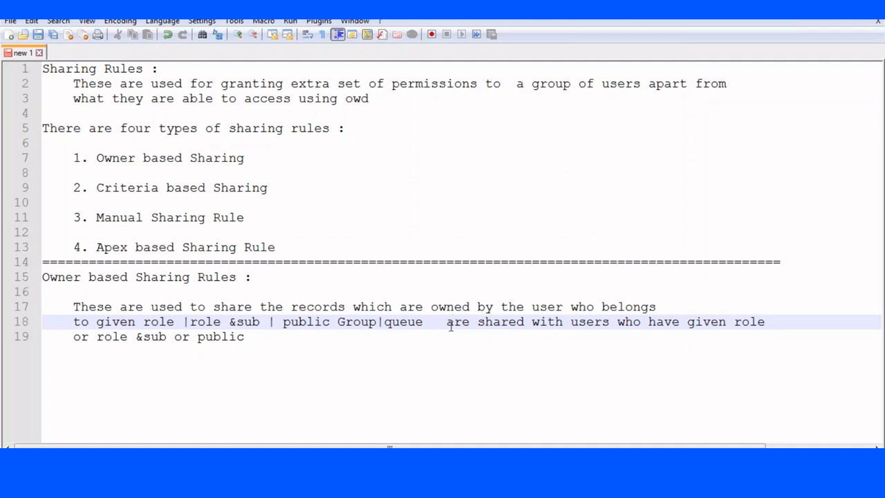
pyautogui.click(473, 322)
pyautogui.press('BackSpace')
pyautogui.press('BackSpace')
pyautogui.press('BackSpace')
pyautogui.press('BackSpace')
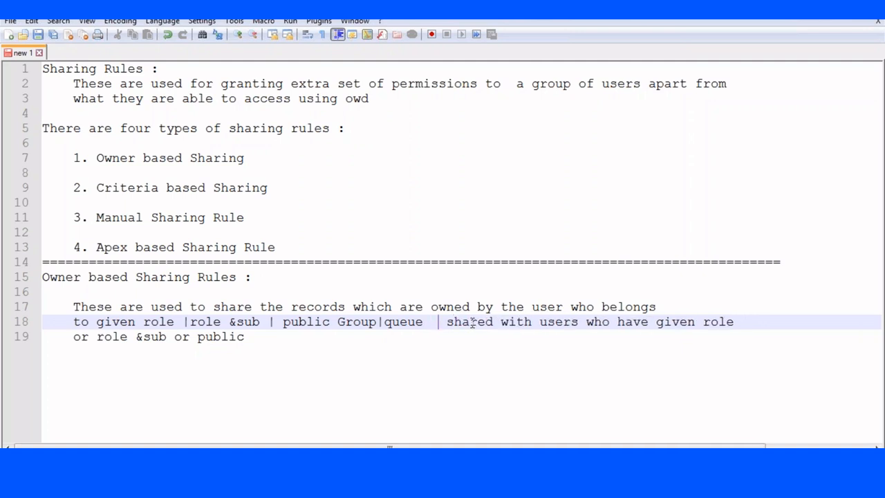
pyautogui.press('Delete')
pyautogui.press('Delete')
pyautogui.press('Delete')
pyautogui.press('Delete')
pyautogui.press('Delete')
pyautogui.press('Delete')
pyautogui.press('Delete')
pyautogui.press('Delete')
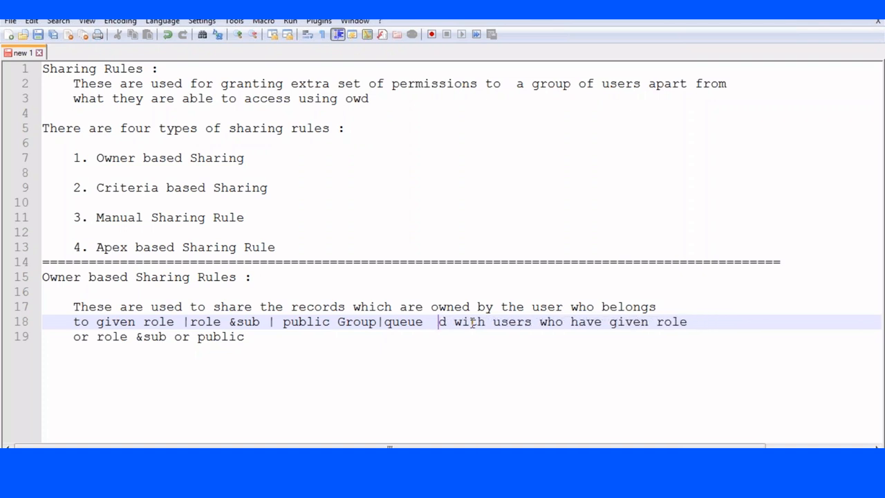
pyautogui.write('h')
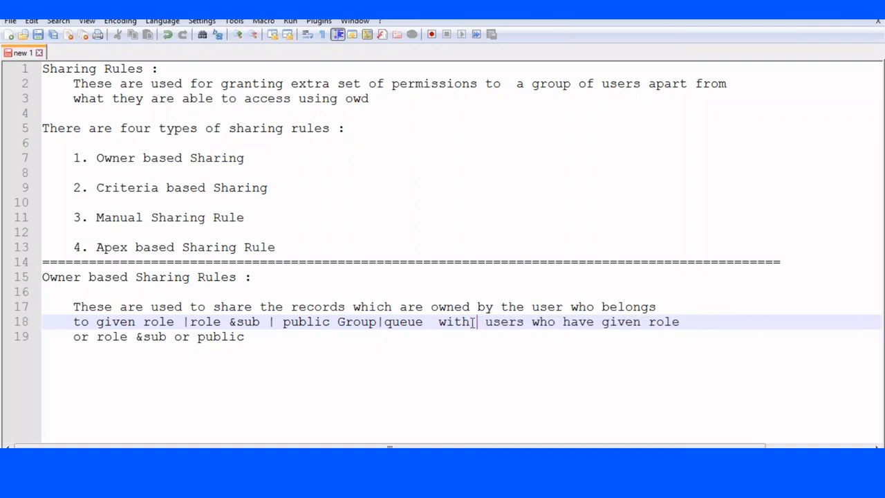
pyautogui.press('BackSpace')
pyautogui.write('the')
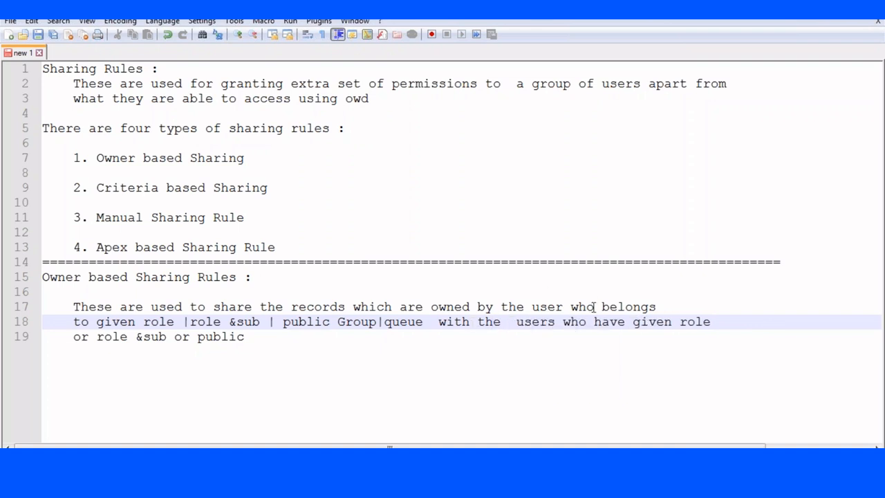
# - Replace 'have' with 'belongs' on line 18 and correct the spelling of 'given'
pyautogui.moveTo(594, 320); pyautogui.dragTo(624, 325)
pyautogui.press('BackSpace')
pyautogui.write('bel')
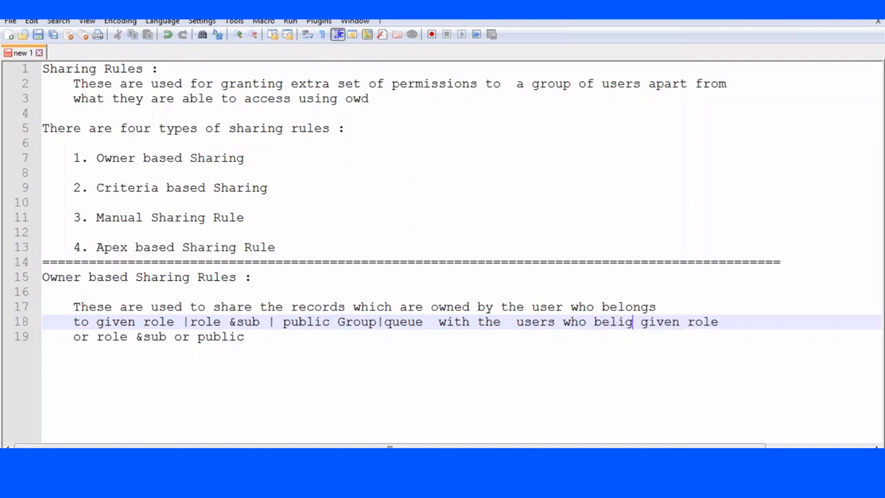
pyautogui.write('ongs')
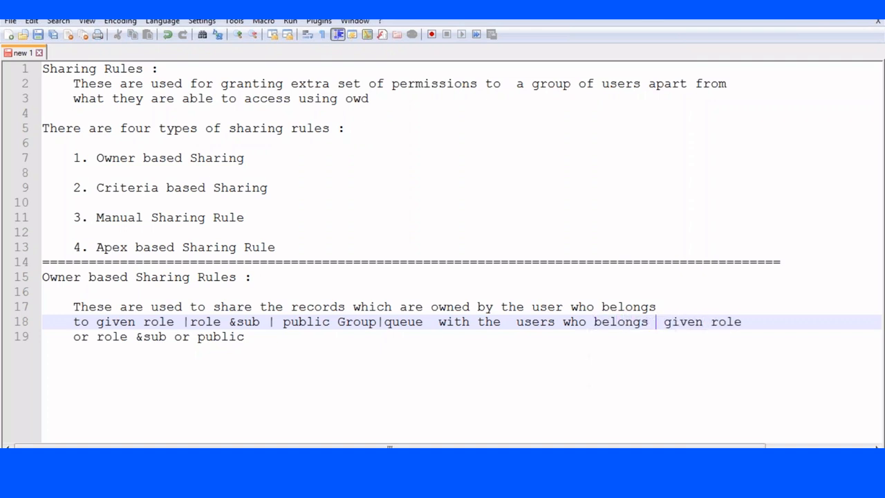
pyautogui.click(704, 321)
pyautogui.press('BackSpace')
pyautogui.press('BackSpace')
pyautogui.write('vn')
pyautogui.press('BackSpace')
pyautogui.write('en')
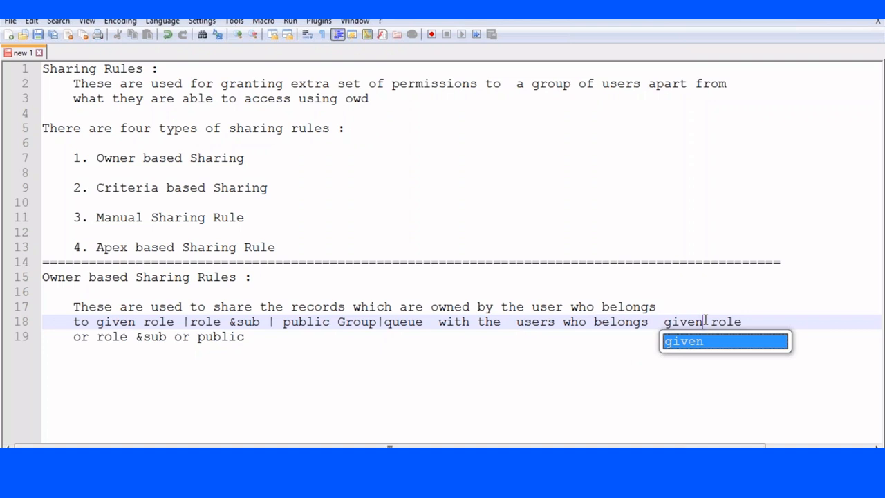
# - End line 19 with 'group with read or read and write access .' and add blank lines
pyautogui.click(261, 337)
pyautogui.write('group')
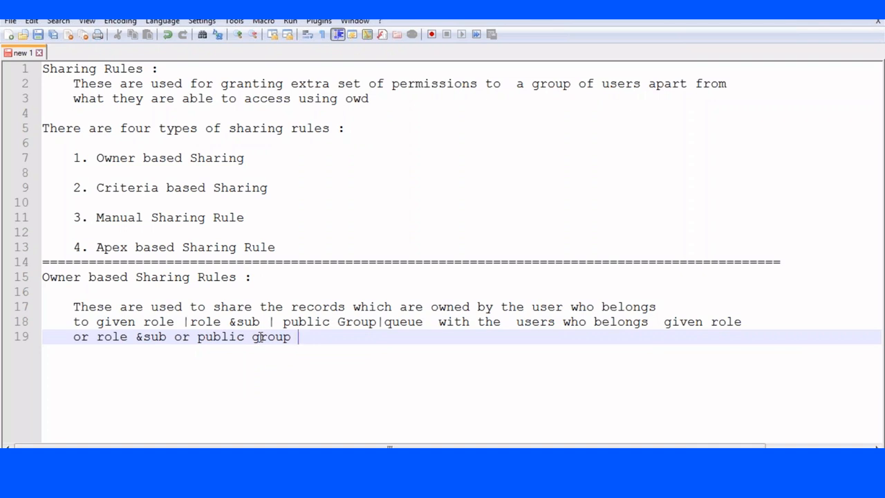
pyautogui.write('with read or read and write p')
pyautogui.press('BackSpace')
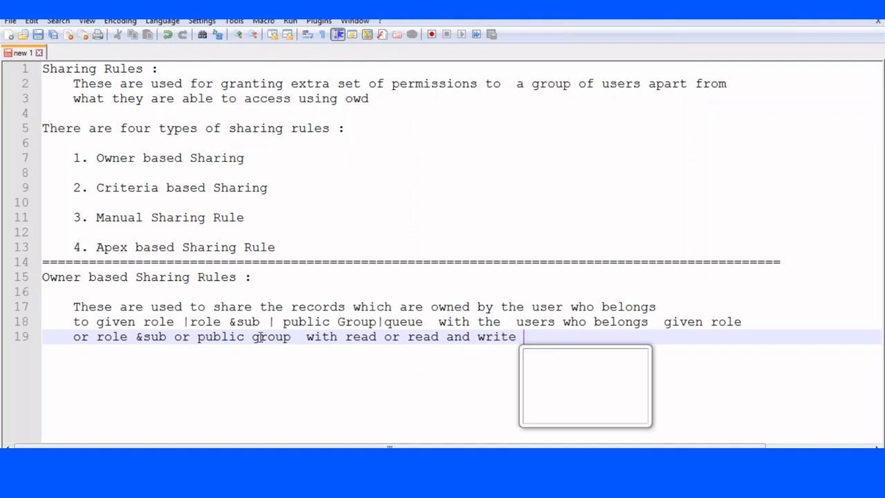
pyautogui.write('access .')
pyautogui.press('Return')
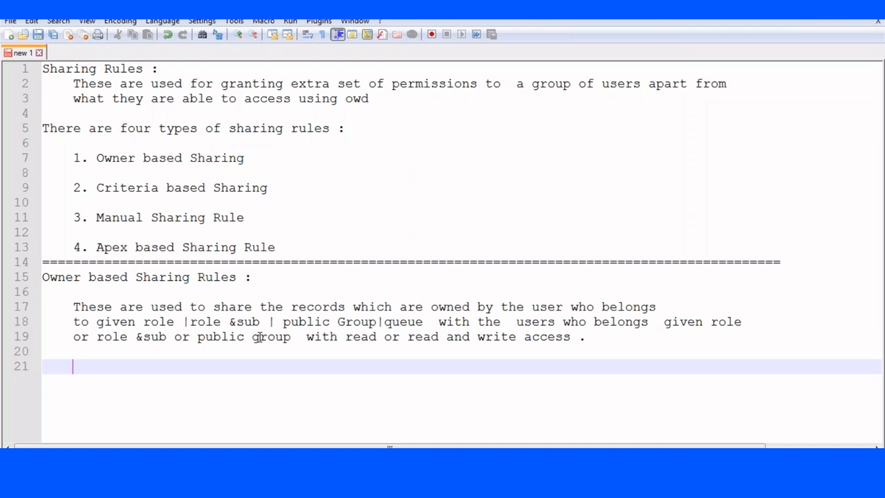
pyautogui.press('Return')
# - Type 'Ex: Records which are owned by the users whose role is HRManager are shared with the'
pyautogui.press('BackSpace')
pyautogui.write('E')
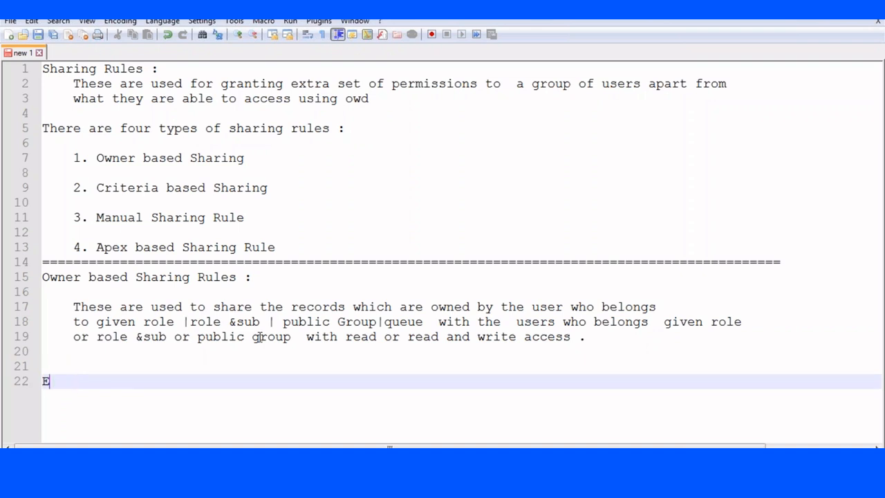
pyautogui.write('x: Records which are w')
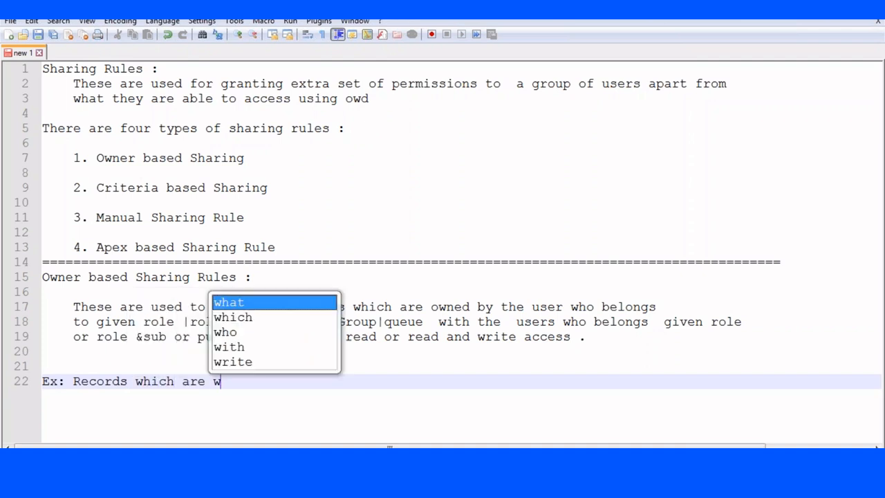
pyautogui.press('BackSpace')
pyautogui.write('w')
pyautogui.press('BackSpace')
pyautogui.write('owner')
pyautogui.press('BackSpace')
pyautogui.write('d b')
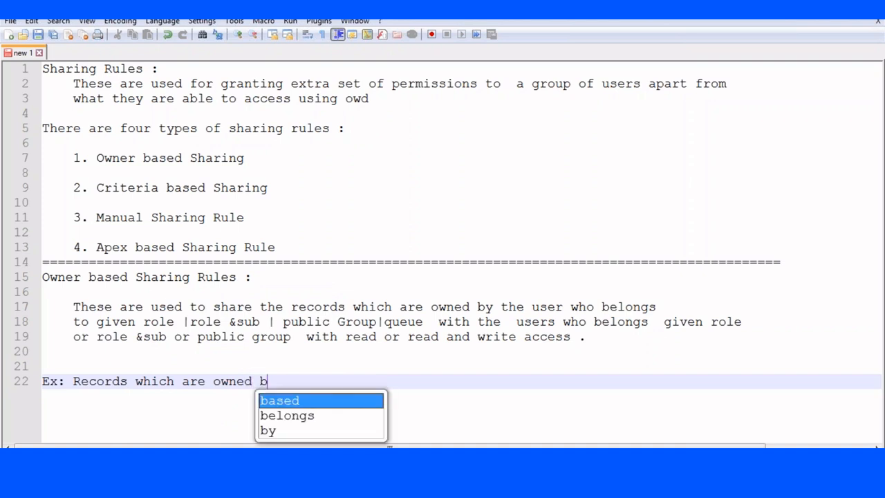
pyautogui.write('y the HR')
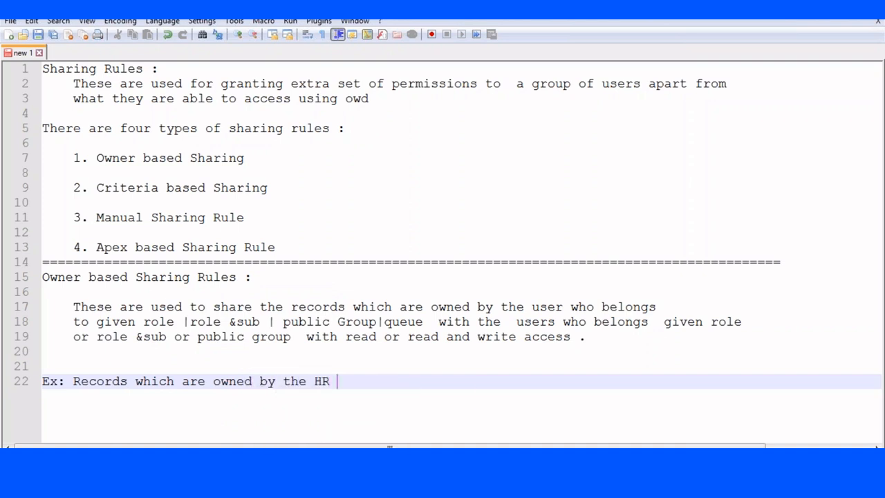
pyautogui.write('Manager')
pyautogui.press('BackSpace')
pyautogui.press('BackSpace')
pyautogui.press('BackSpace')
pyautogui.press('BackSpace')
pyautogui.press('BackSpace')
pyautogui.press('BackSpace')
pyautogui.press('BackSpace')
pyautogui.press('BackSpace')
pyautogui.press('BackSpace')
pyautogui.press('BackSpace')
pyautogui.write('uses')
pyautogui.press('BackSpace')
pyautogui.write('rs whoes')
pyautogui.press('BackSpace')
pyautogui.press('BackSpace')
pyautogui.write('es role is HRMna')
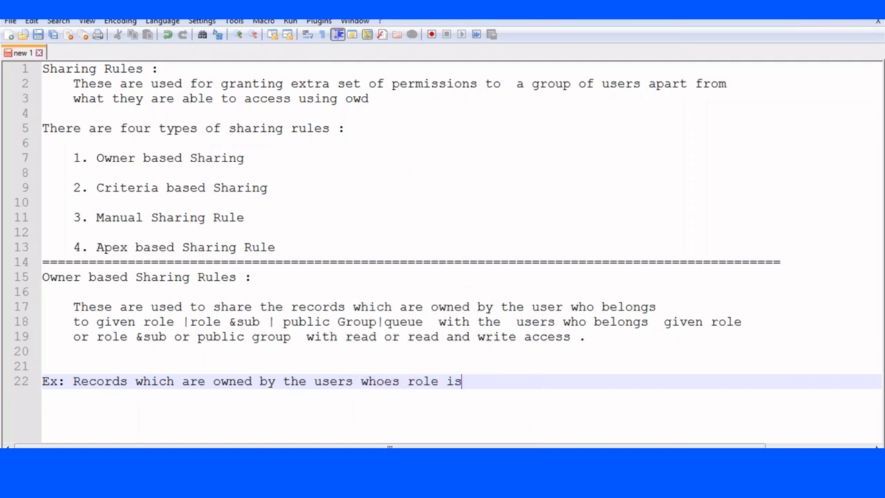
pyautogui.press('BackSpace')
pyautogui.press('BackSpace')
pyautogui.write('anager are')
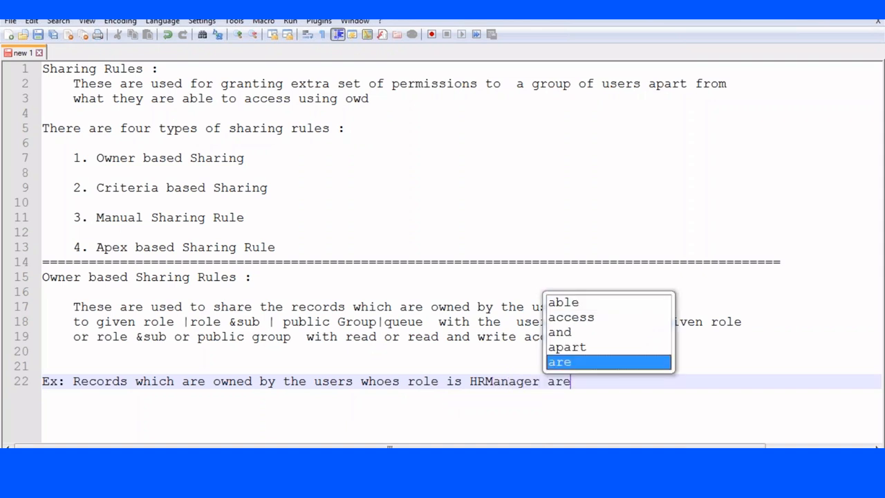
pyautogui.write(' shared with the')
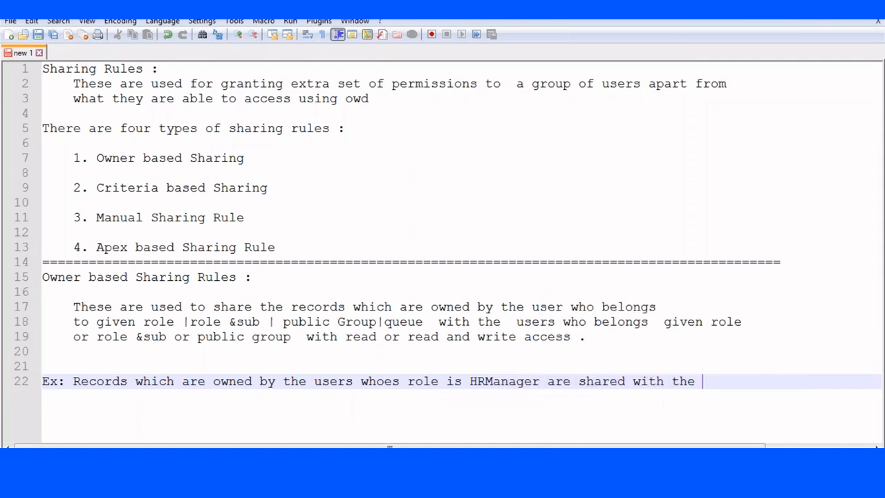
# - Finish the example with 'users who belongs to role &sub of SalesManager with read access' and add spacing
pyautogui.press('Return')
pyautogui.write('user')
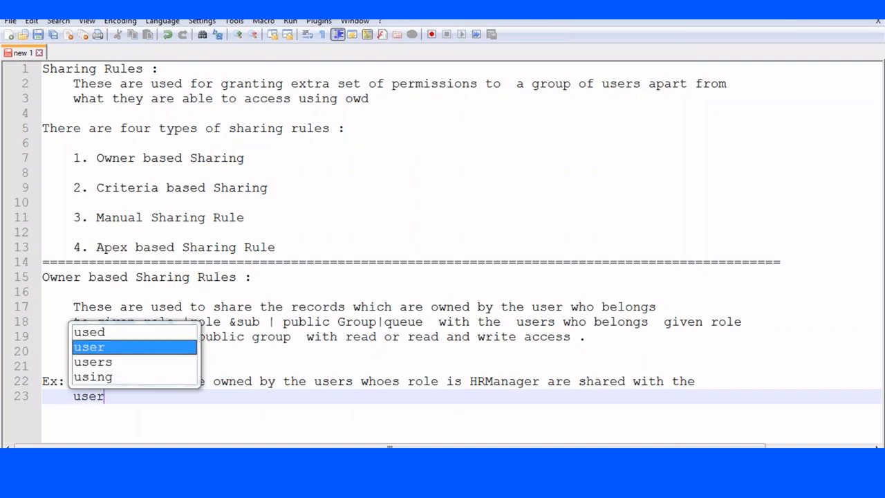
pyautogui.write('s who belogns')
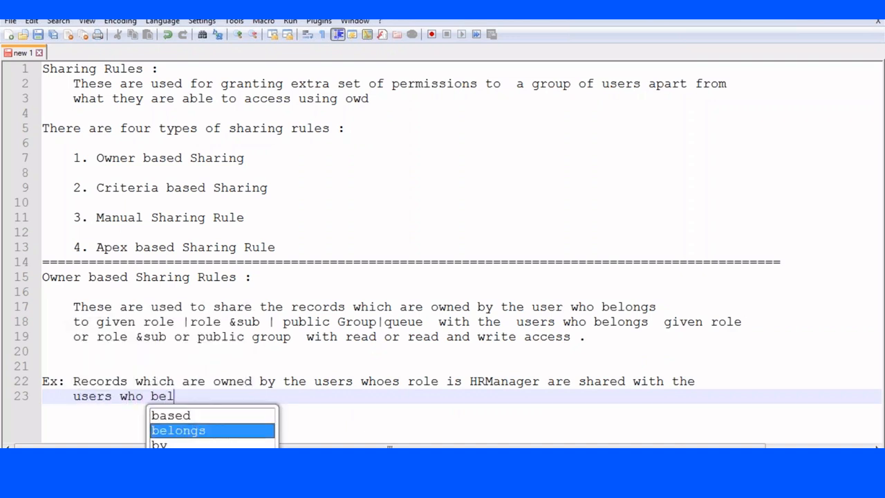
pyautogui.press('BackSpace')
pyautogui.press('BackSpace')
pyautogui.press('BackSpace')
pyautogui.press('BackSpace')
pyautogui.write('ns')
pyautogui.press('BackSpace')
pyautogui.write('gs t')
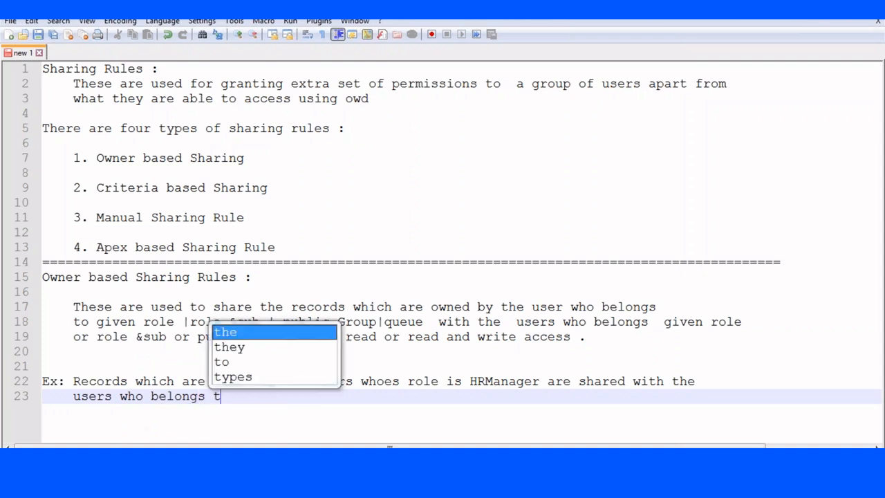
pyautogui.write('o role ')
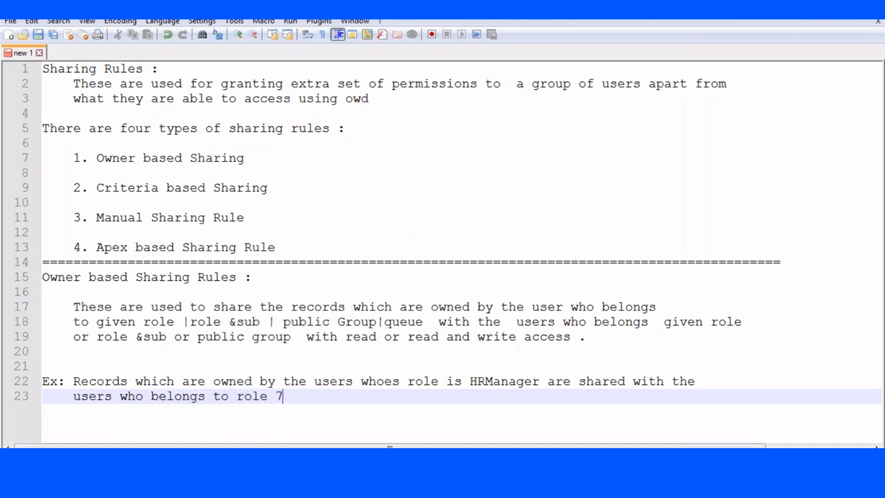
pyautogui.write('&sub of M')
pyautogui.press('BackSpace')
pyautogui.write('Sal')
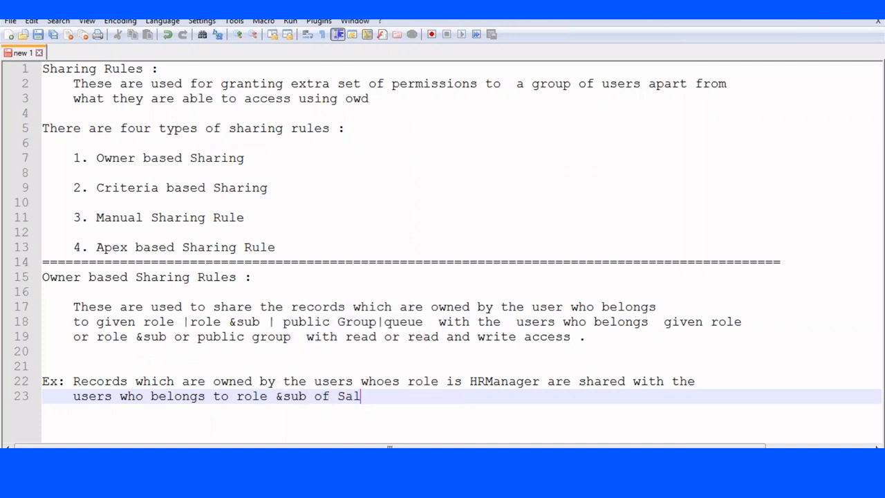
pyautogui.write('esManage')
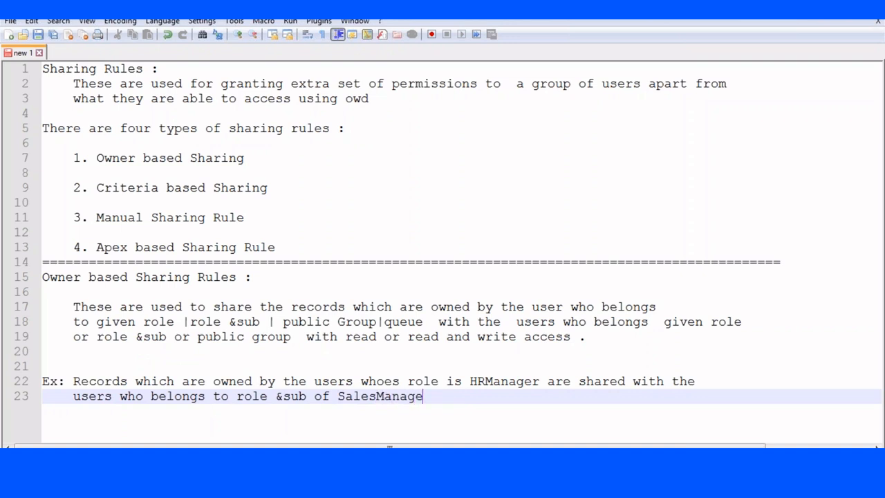
pyautogui.write('r with a')
pyautogui.press('Escape')
pyautogui.press('BackSpace')
pyautogui.write('read a')
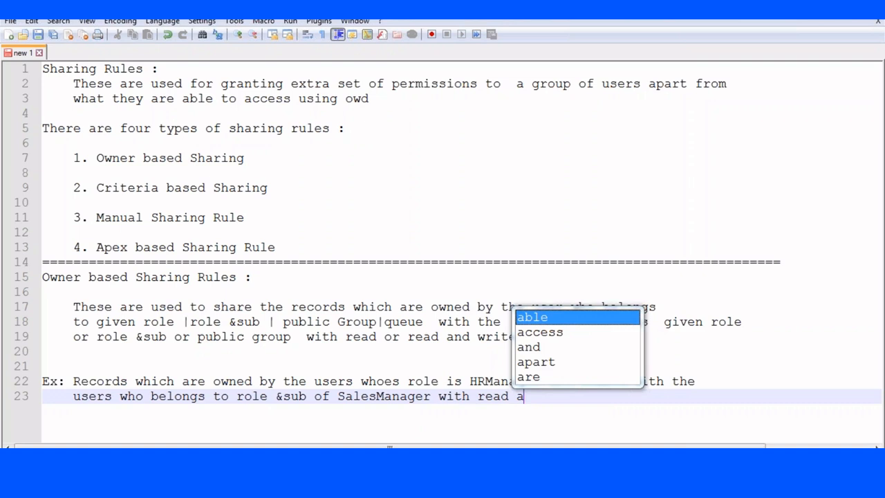
pyautogui.write('ccess')
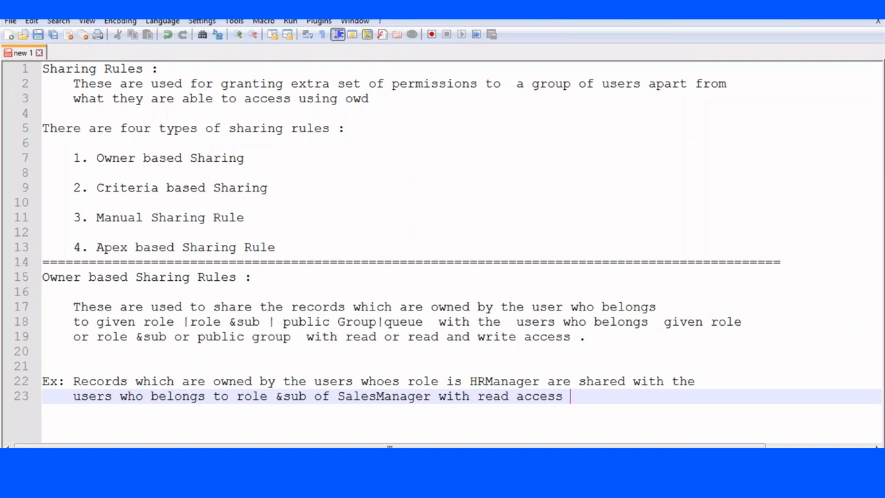
pyautogui.press('Return')
pyautogui.press('Return')
pyautogui.press('Return')
pyautogui.press('BackSpace')
pyautogui.press('BackSpace')
pyautogui.press('BackSpace')
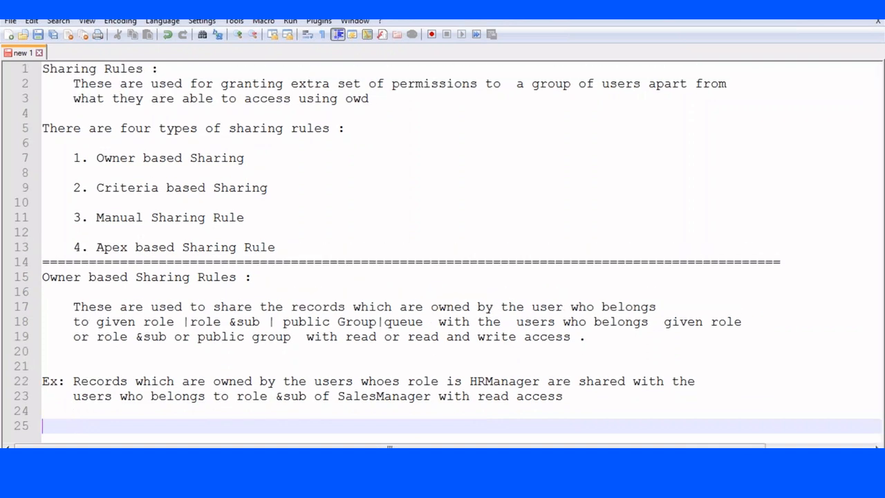
# - Add the heading 'Criteria Based :' and start an indented line below it
pyautogui.write('Criterai')
pyautogui.press('BackSpace')
pyautogui.press('BackSpace')
pyautogui.write('ia Based :')
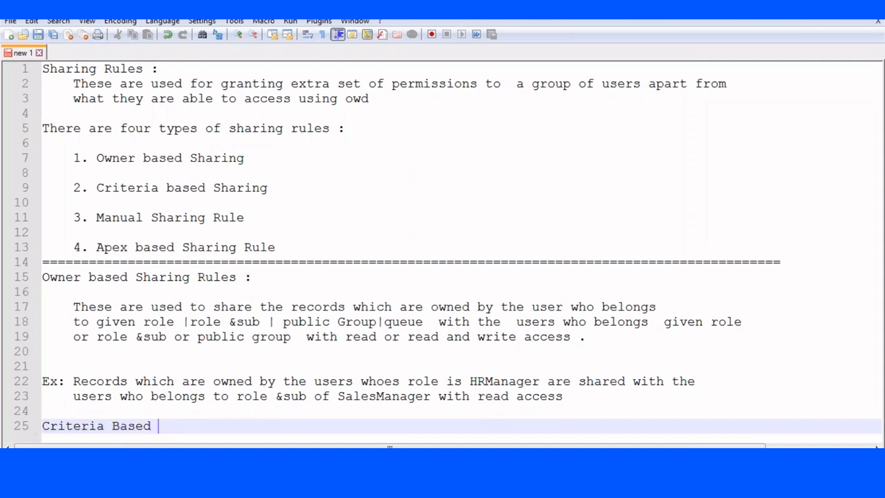
pyautogui.press('Return')
pyautogui.press('Return')
pyautogui.press('Tab')
# - Write 'All the records which are meeting the given condition are shared with the users'
pyautogui.write('All the reor')
pyautogui.press('BackSpace')
pyautogui.press('BackSpace')
pyautogui.write('cords w')
pyautogui.press('BackSpace')
pyautogui.write('whi')
pyautogui.press('BackSpace')
pyautogui.press('BackSpace')
pyautogui.write('hich')
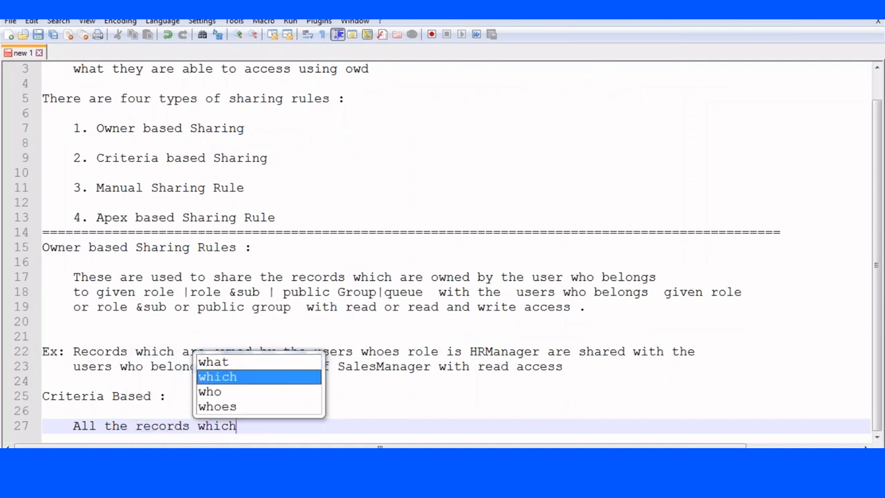
pyautogui.write(' are me')
pyautogui.write('ng the')
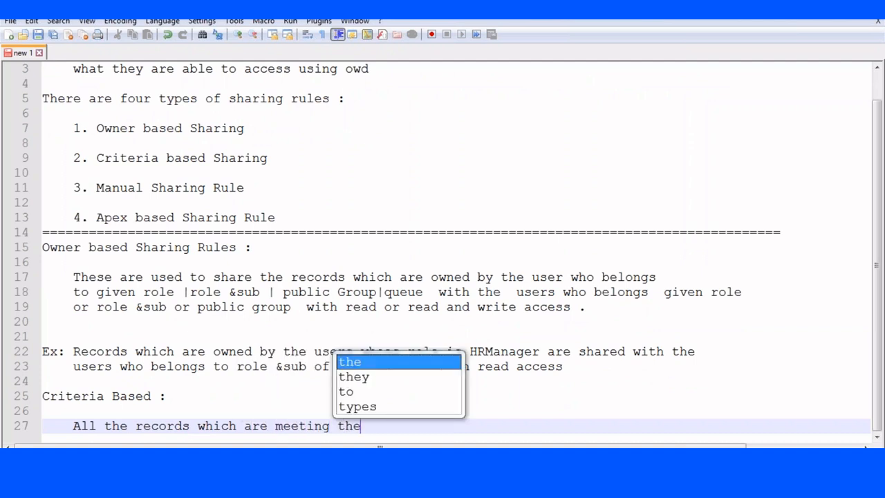
pyautogui.write(' given conditio')
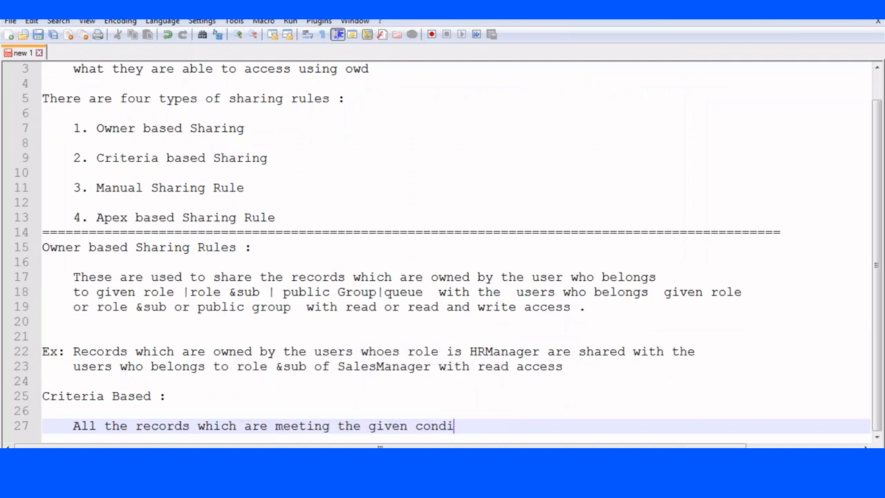
pyautogui.press('BackSpace')
pyautogui.press('BackSpace')
pyautogui.press('BackSpace')
pyautogui.write('tion are shared with')
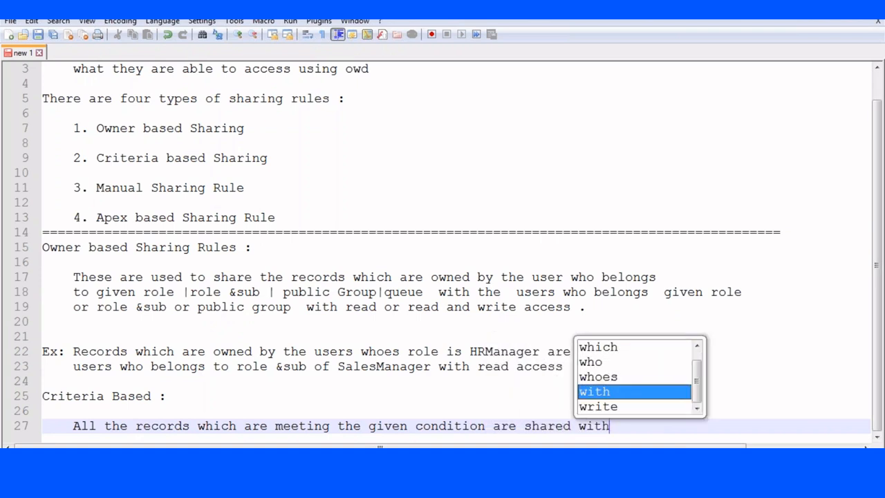
pyautogui.write(' the users')
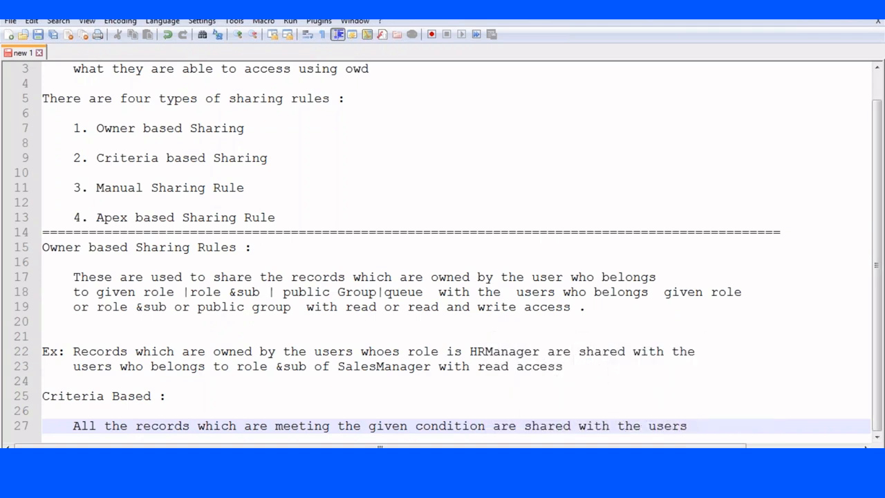
# - Continue with 'who belongs to given role |role&sub or public group' and add blank lines
pyautogui.press('Return')
pyautogui.write('who be')
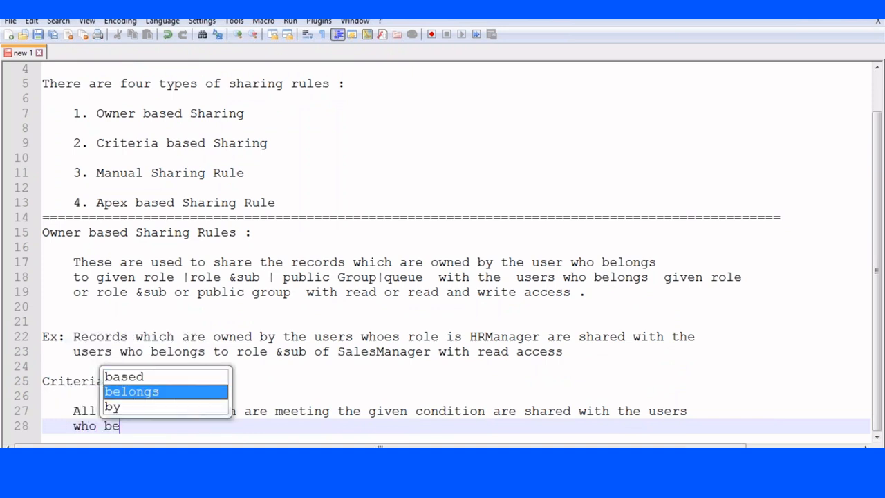
pyautogui.write('longs to given role |role7s')
pyautogui.press('BackSpace')
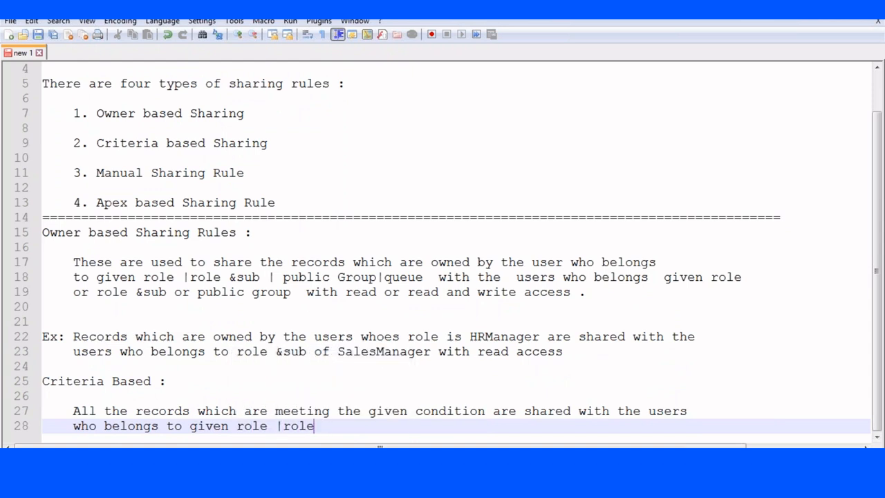
pyautogui.write('&sub or')
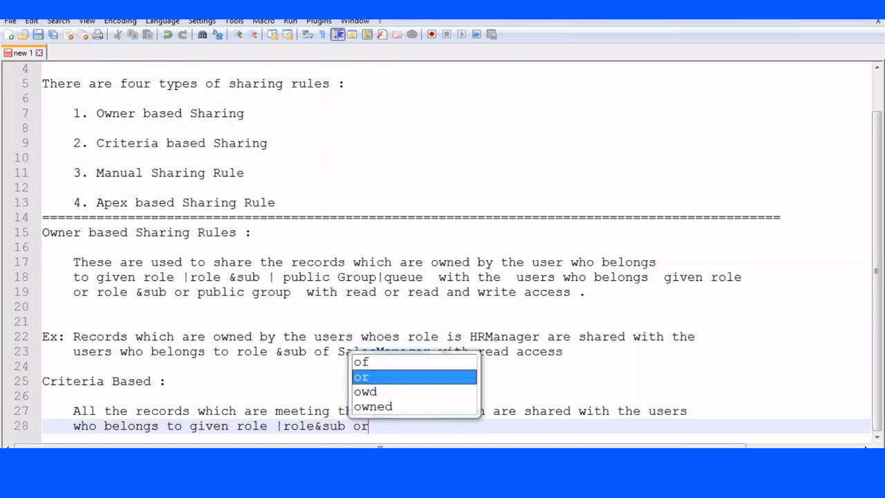
pyautogui.write(' public g')
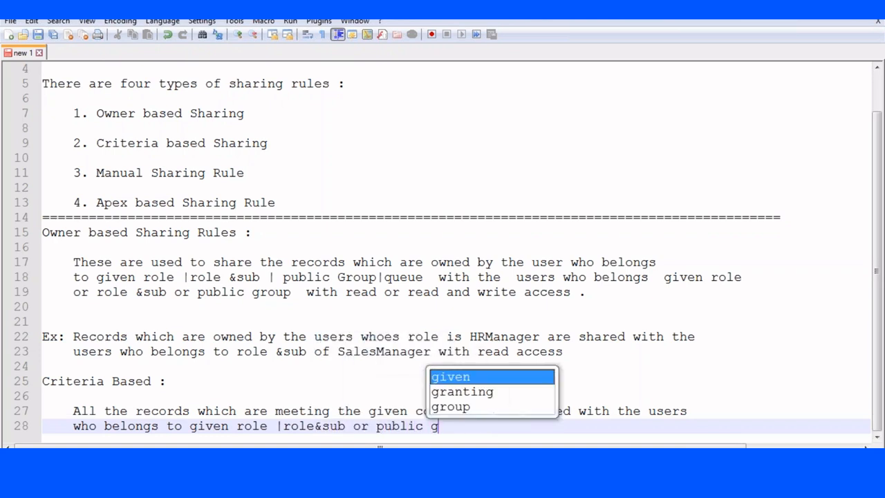
pyautogui.write('roup')
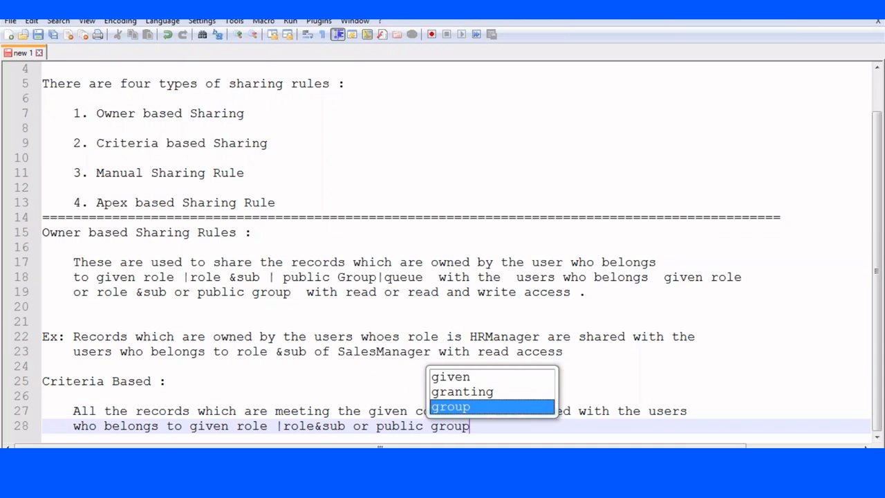
pyautogui.click(511, 437)
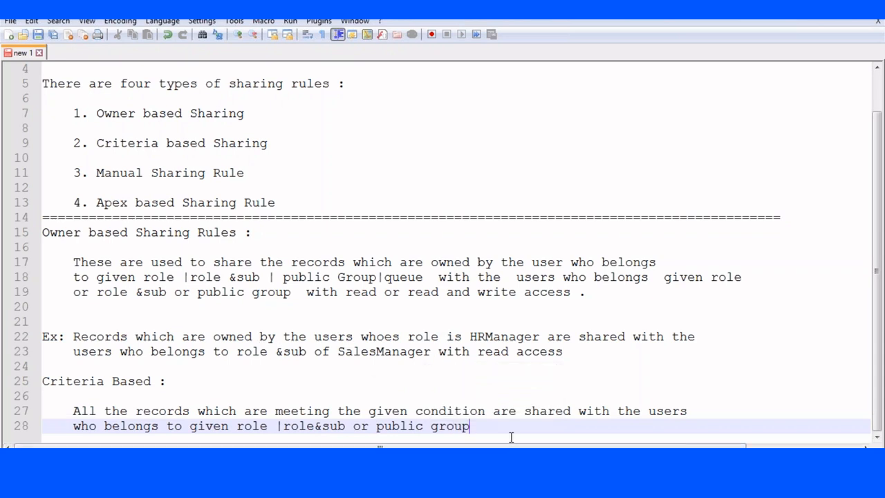
pyautogui.press('Return')
pyautogui.press('Return')
pyautogui.press('Return')
pyautogui.press('Return')
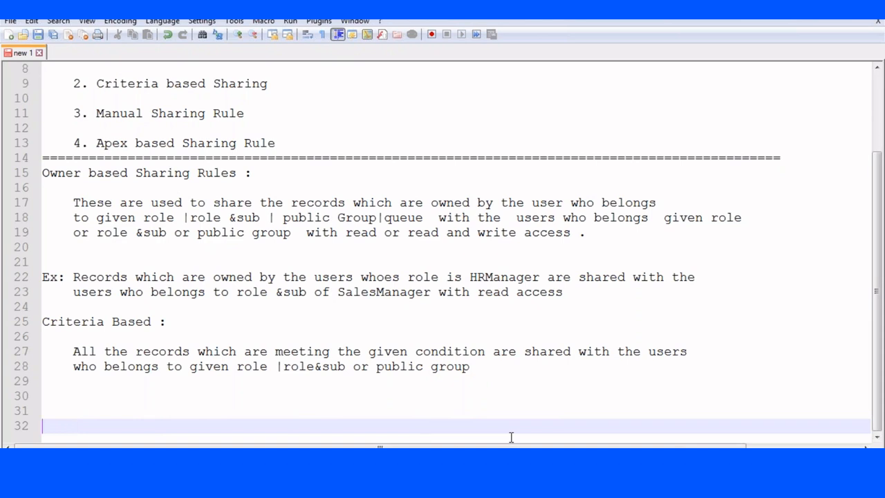
# - Add 'Manual Sharing Rule :' and an example: 'Ex: All the opportunities whose stagename is closed won are shared with users'
pyautogui.write('Man')
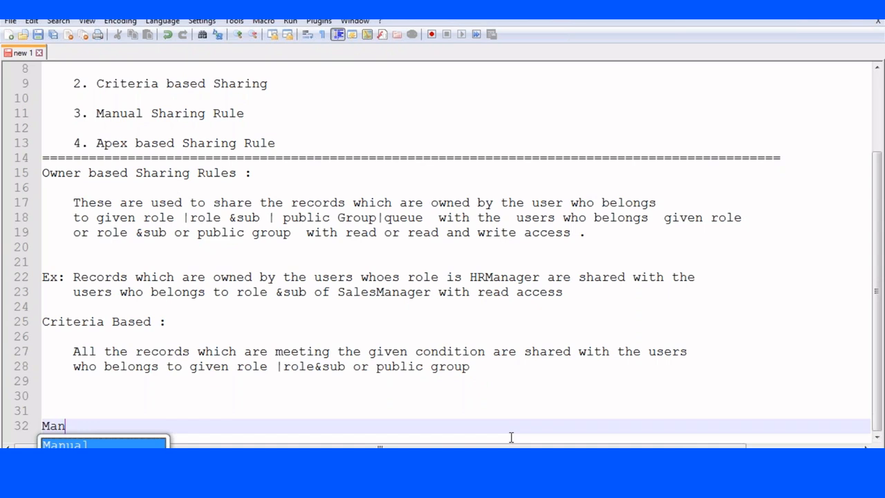
pyautogui.write('ual Sharing Rule :')
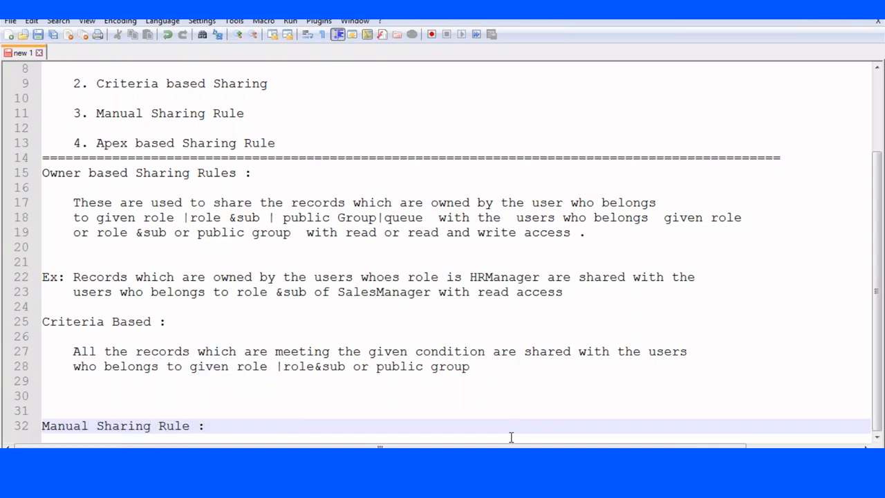
pyautogui.click(100, 395)
pyautogui.write('Ex: Records')
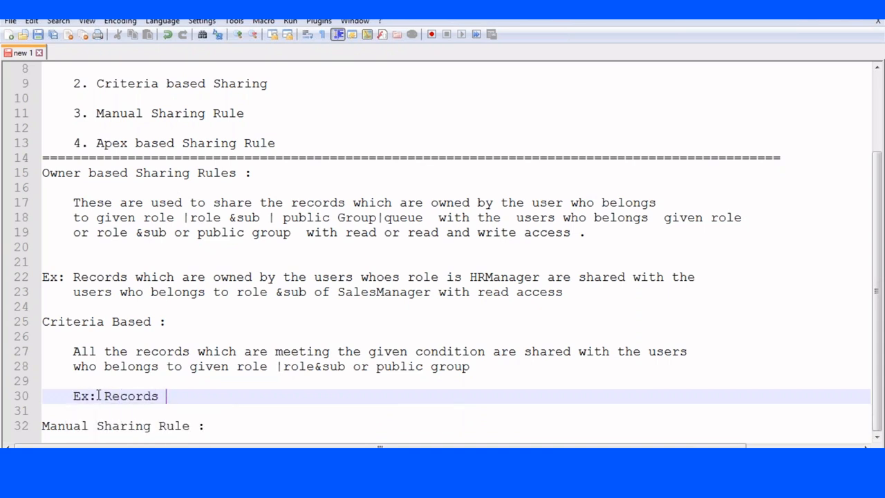
pyautogui.press('BackSpace')
pyautogui.press('BackSpace')
pyautogui.press('BackSpace')
pyautogui.press('BackSpace')
pyautogui.press('BackSpace')
pyautogui.press('BackSpace')
pyautogui.press('BackSpace')
pyautogui.write('All the opppor')
pyautogui.press('BackSpace')
pyautogui.press('BackSpace')
pyautogui.press('BackSpace')
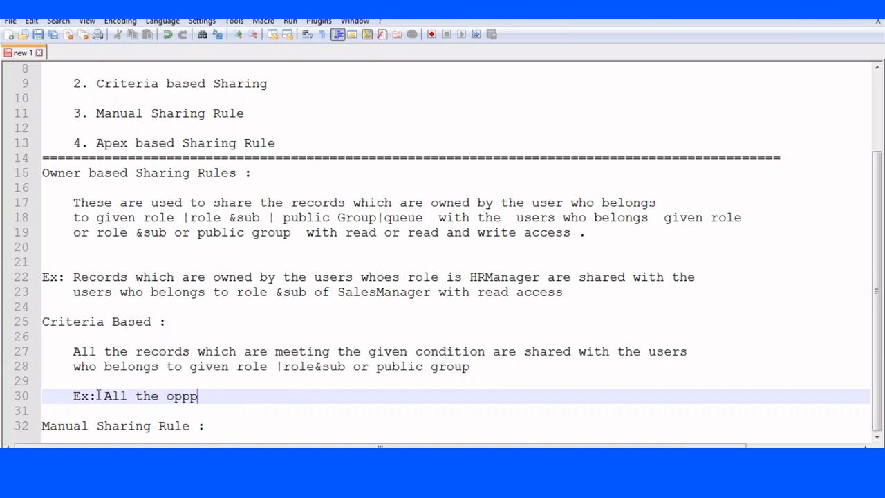
pyautogui.write('ortunt')
pyautogui.press('BackSpace')
pyautogui.write('ities w')
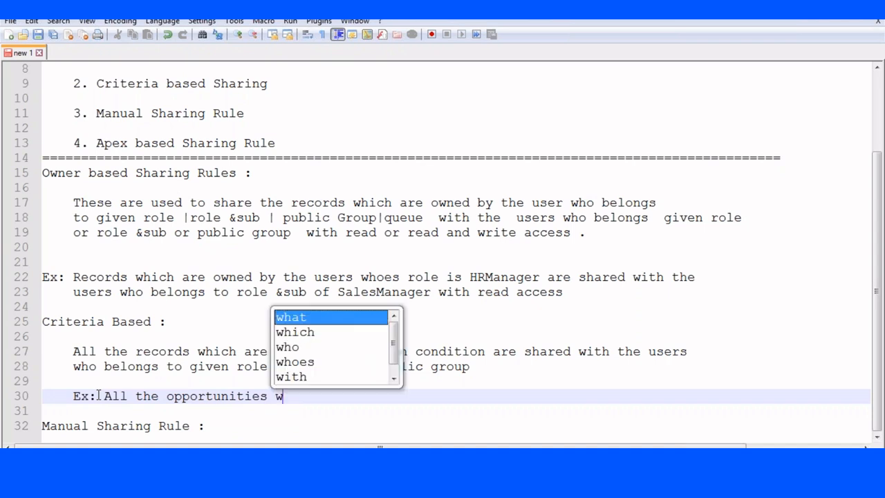
pyautogui.write('hoes ')
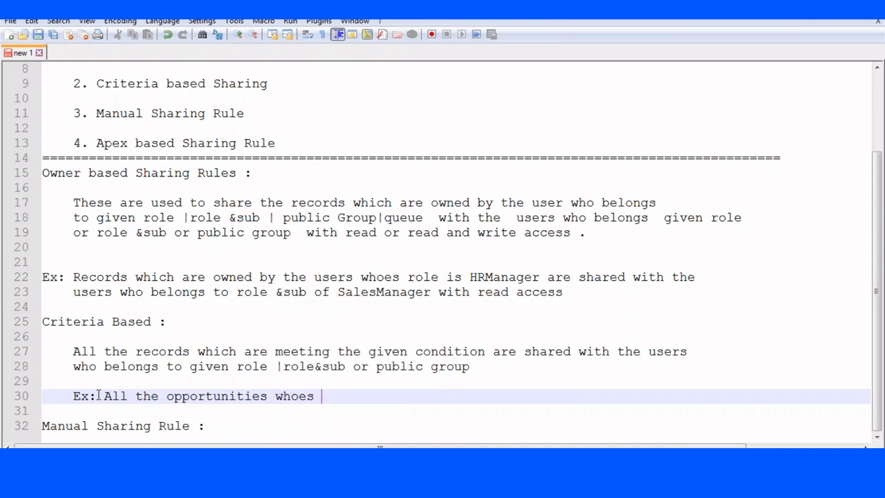
pyautogui.write('stagename s')
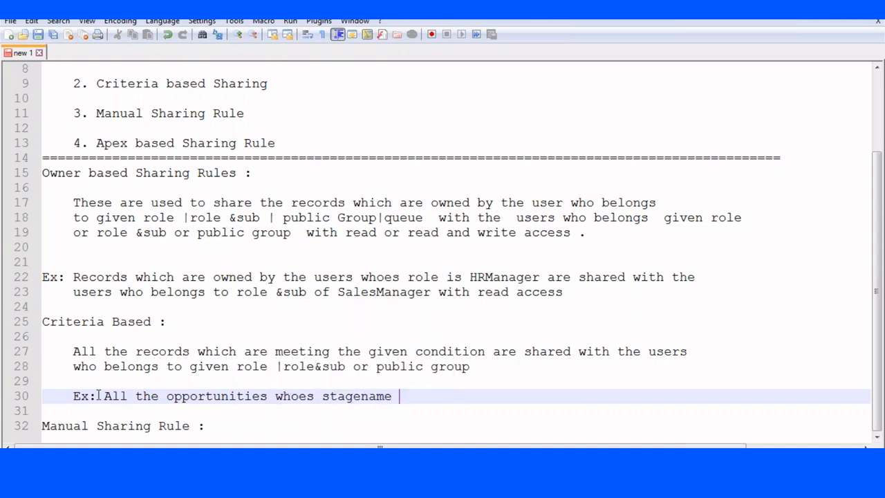
pyautogui.press('BackSpace')
pyautogui.press('BackSpace')
pyautogui.write('is closed won are ')
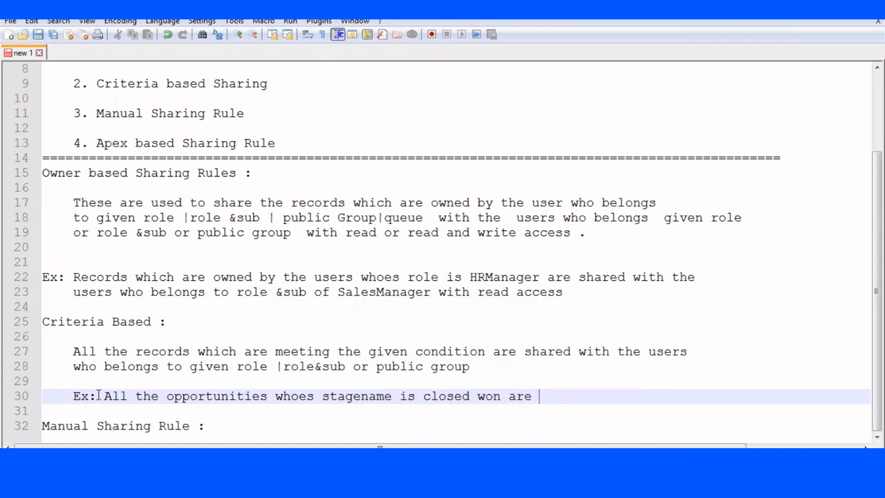
pyautogui.write('shared with users')
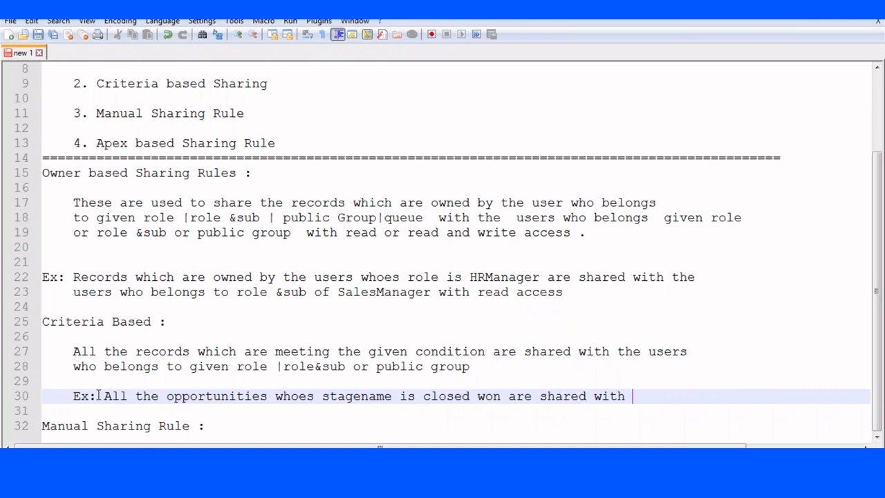
# - Finish the example on an indented line: 'who have role of SalesManager'
pyautogui.press('Return')
pyautogui.press('Return')
pyautogui.press('Tab')
pyautogui.write('who have ro')
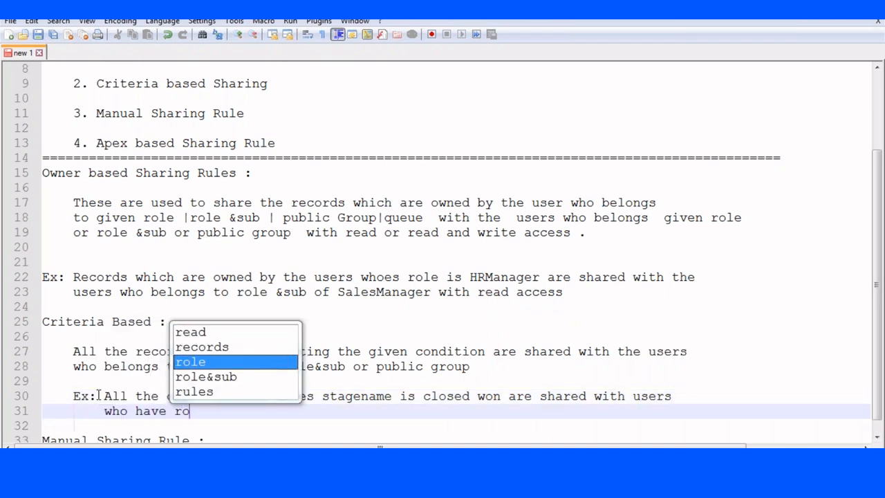
pyautogui.write('le of Salesf')
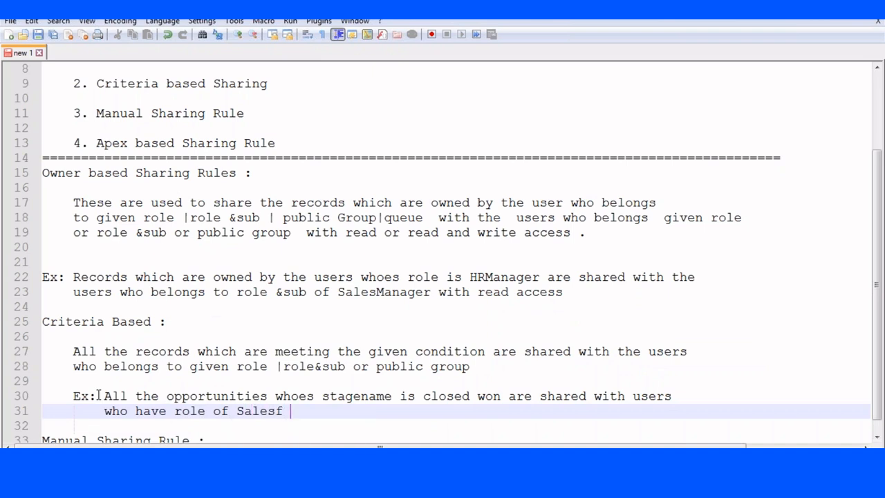
pyautogui.press('BackSpace')
pyautogui.write('Manager')
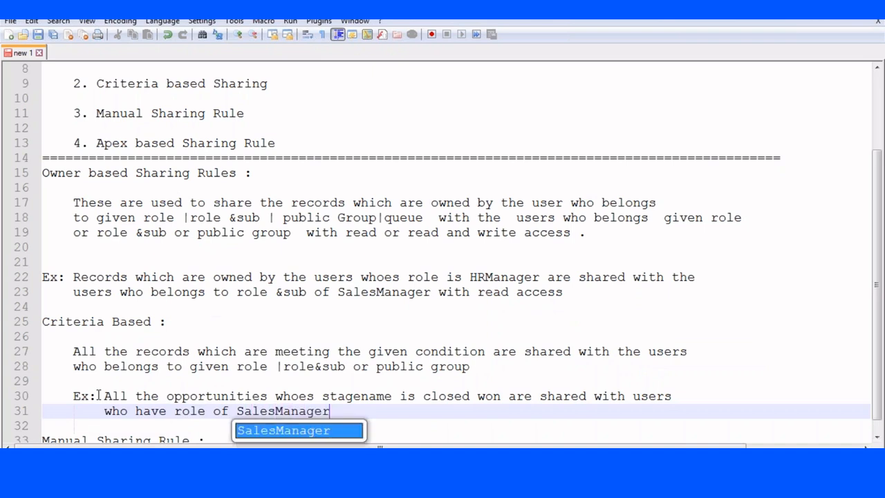
pyautogui.click(421, 439)
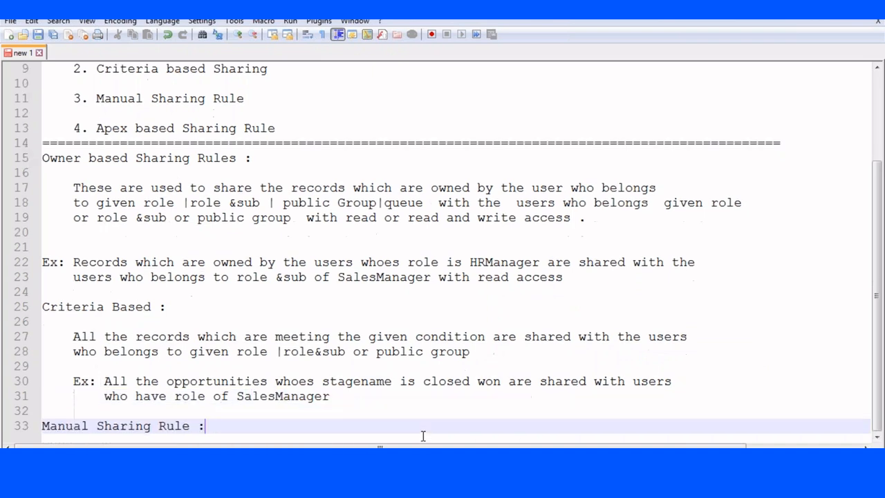
# - Under the heading, write 'When we want to share particular record with a specific user or role /Role&Sub /Public group'
pyautogui.press('Return')
pyautogui.press('Return')
pyautogui.press('Return')
pyautogui.press('Return')
pyautogui.press('Return')
pyautogui.press('Return')
pyautogui.press('Return')
pyautogui.press('Return')
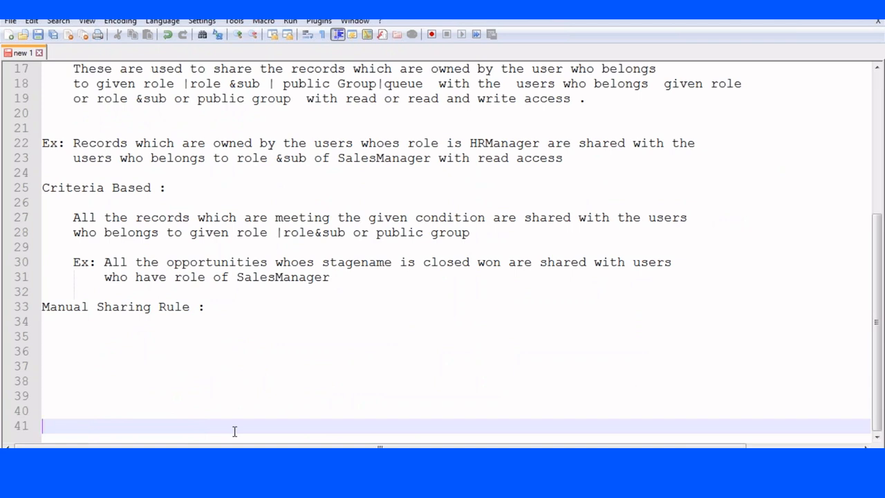
pyautogui.click(62, 336)
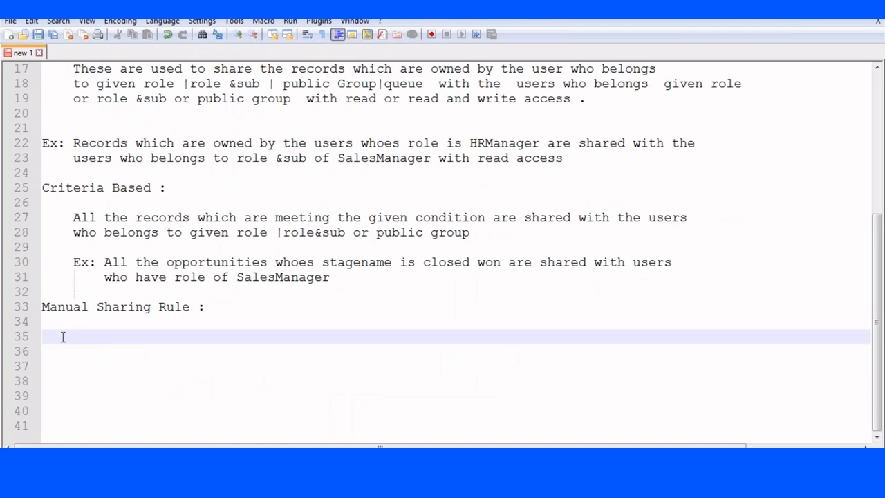
pyautogui.write('When we want t ')
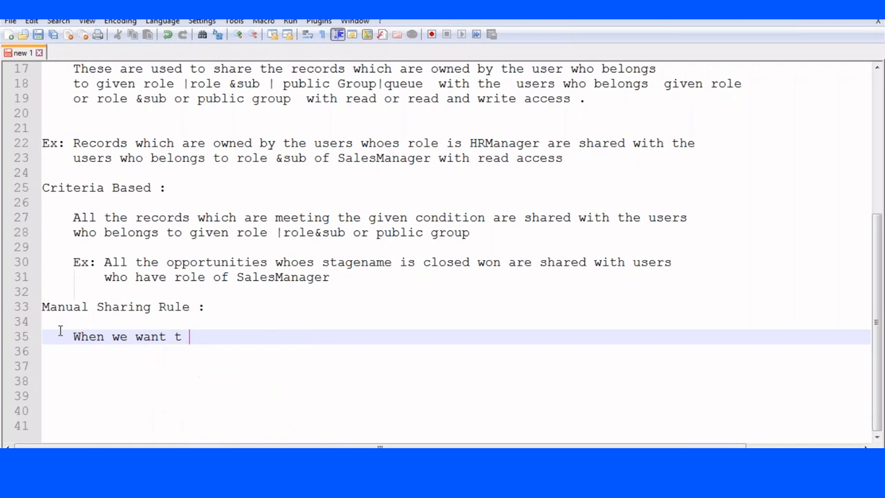
pyautogui.write('o share particular ')
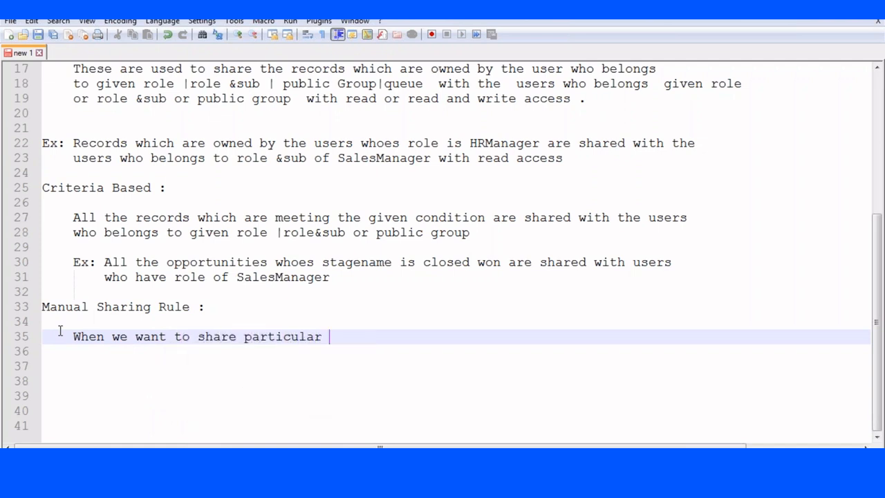
pyautogui.write('record with a ')
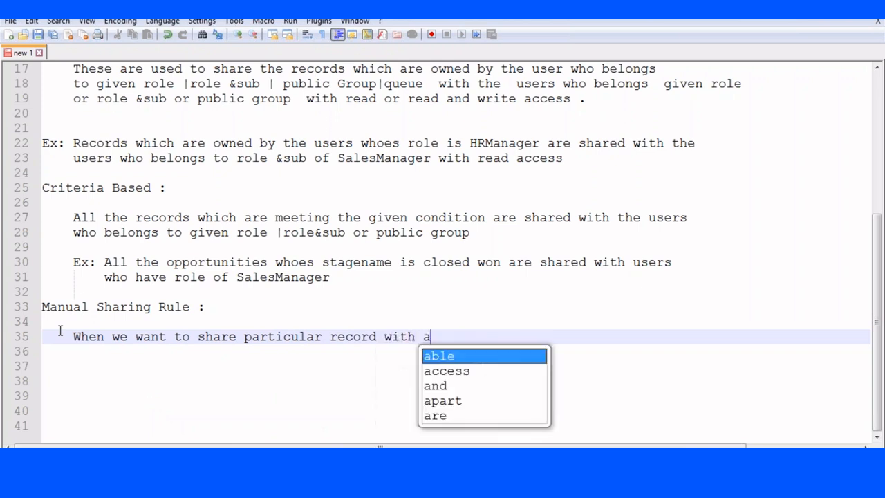
pyautogui.write('specific user or role /Rol')
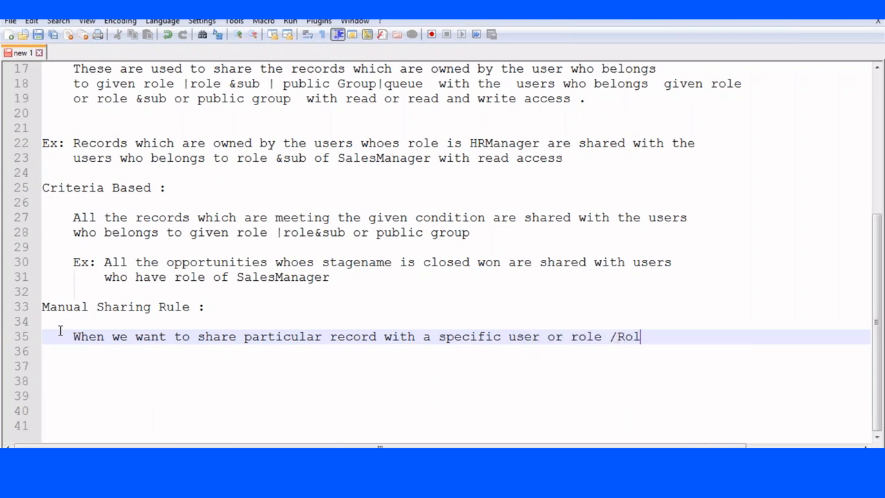
pyautogui.write('e&Sub /Public gro')
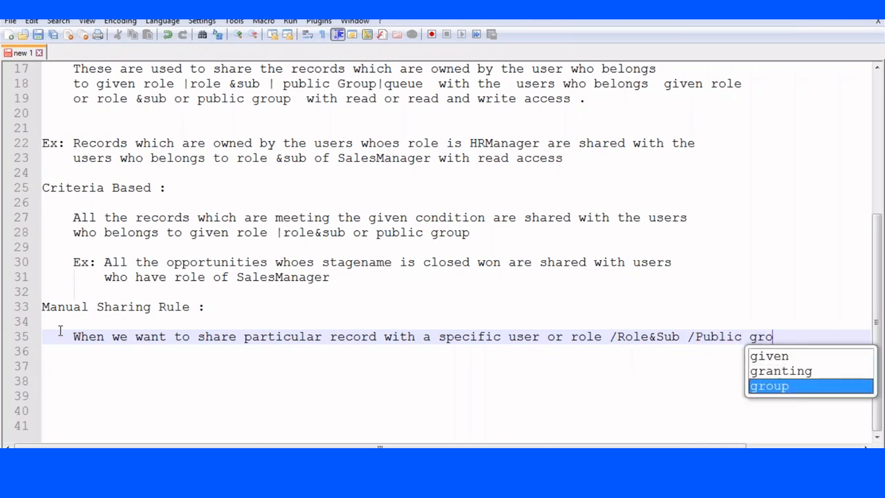
pyautogui.write('up')
pyautogui.press('Return')
# - Complete the definition with 'we use manual sharing' and begin the step 'Open the detail page of the record'
pyautogui.write('we us')
pyautogui.press('BackSpace')
pyautogui.write('use manual sharing')
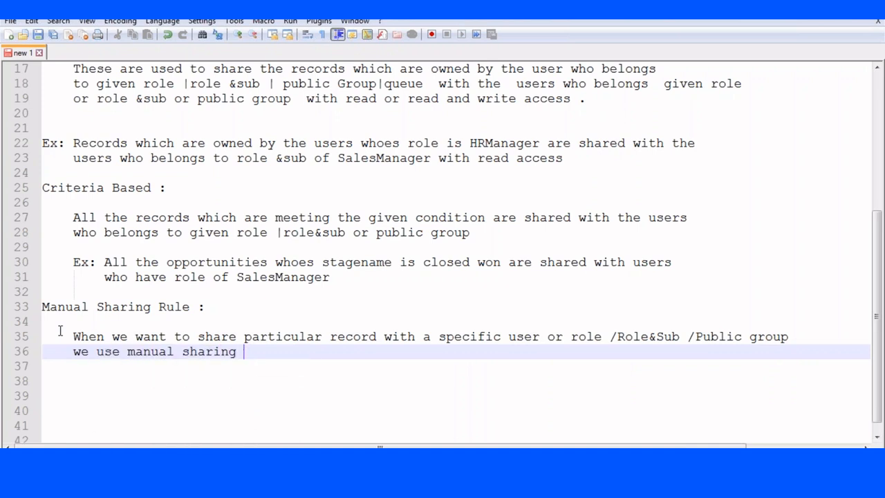
pyautogui.press('Return')
pyautogui.press('Return')
pyautogui.write('Open the ')
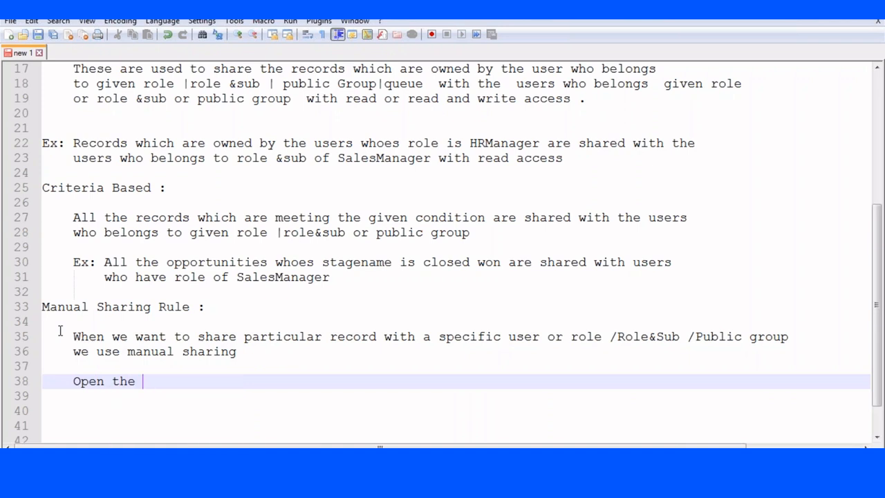
pyautogui.write('detail page ')
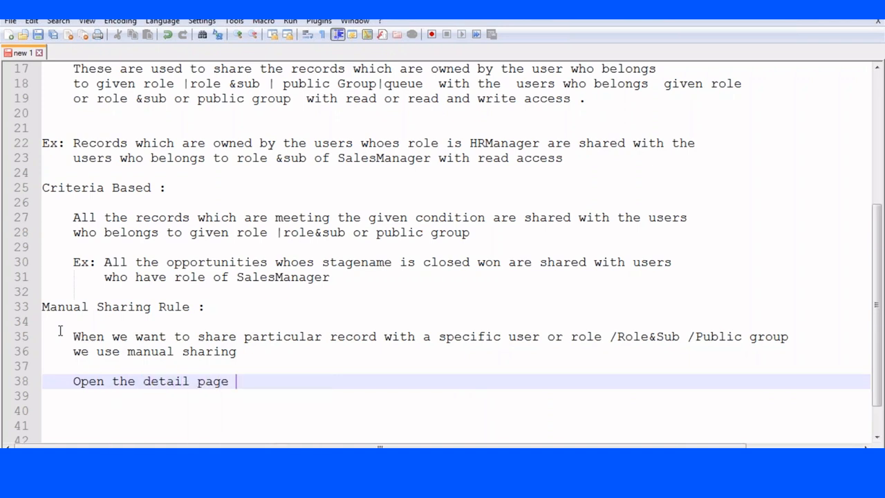
pyautogui.write('of the record')
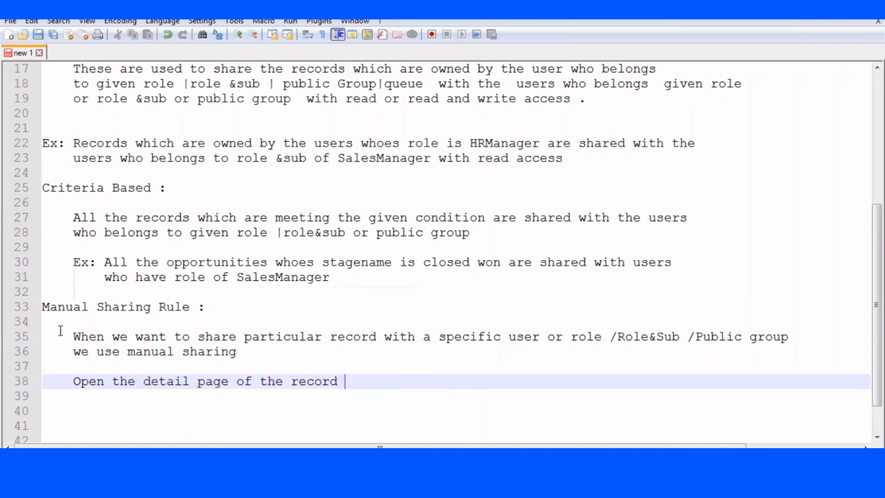
# - Add the step 'click on sharing button and select the group of users with whom you want to share.'
pyautogui.press('Return')
pyautogui.write('click on sar')
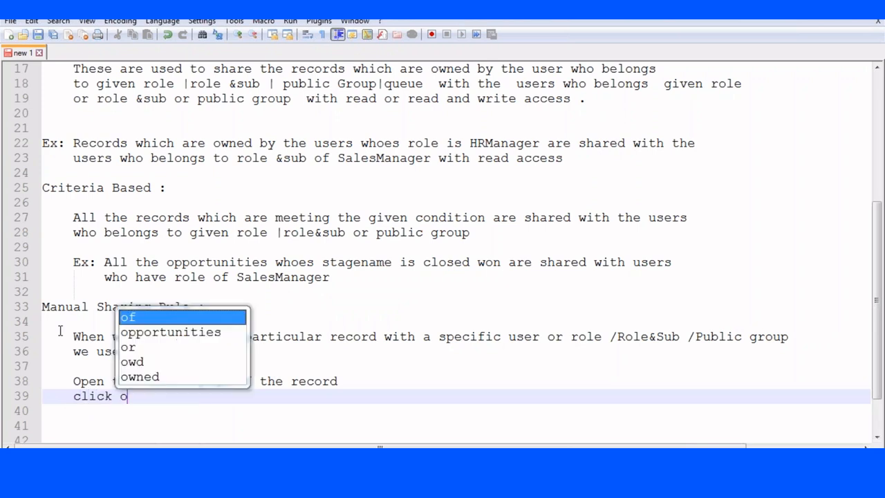
pyautogui.press('BackSpace')
pyautogui.press('BackSpace')
pyautogui.write('ha')
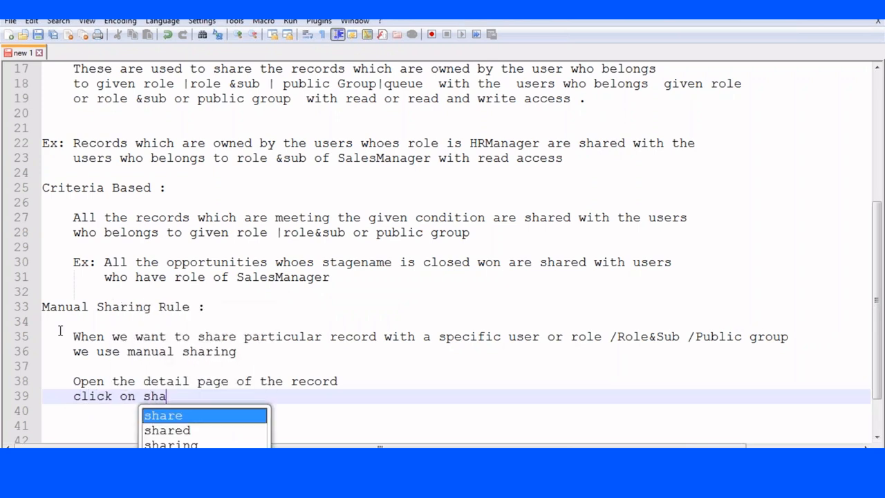
pyautogui.write('ring button ')
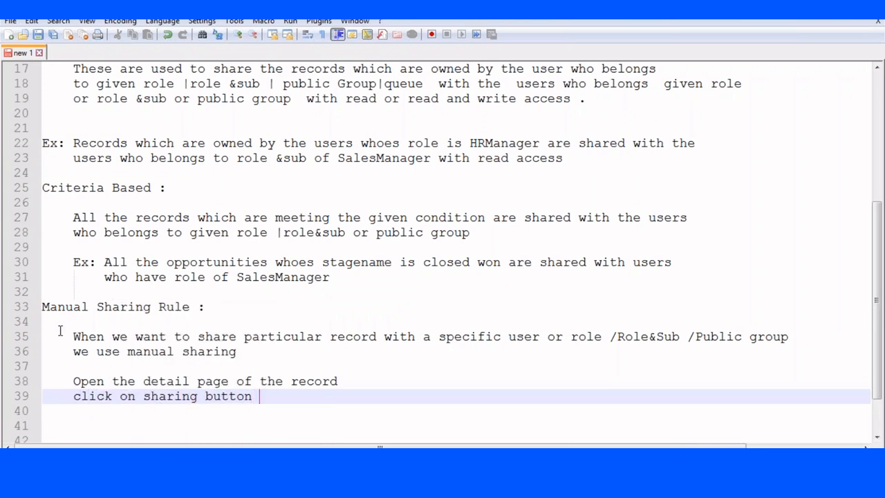
pyautogui.write('and select the users with')
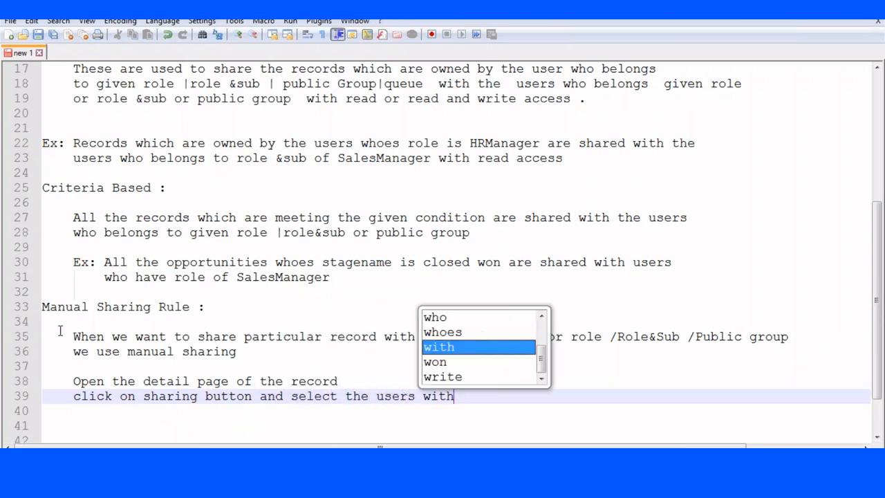
pyautogui.press('BackSpace')
pyautogui.press('BackSpace')
pyautogui.press('BackSpace')
pyautogui.press('BackSpace')
pyautogui.press('BackSpace')
pyautogui.press('BackSpace')
pyautogui.press('BackSpace')
pyautogui.press('BackSpace')
pyautogui.press('BackSpace')
pyautogui.press('BackSpace')
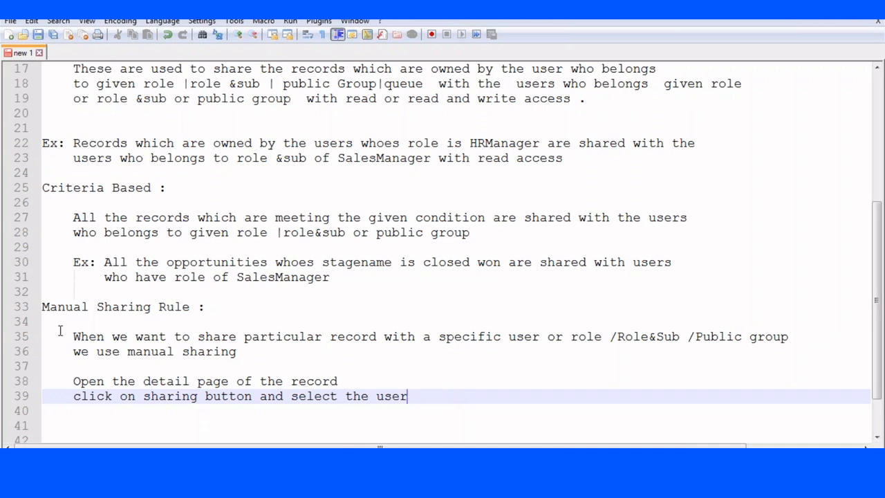
pyautogui.write('group of users with who,')
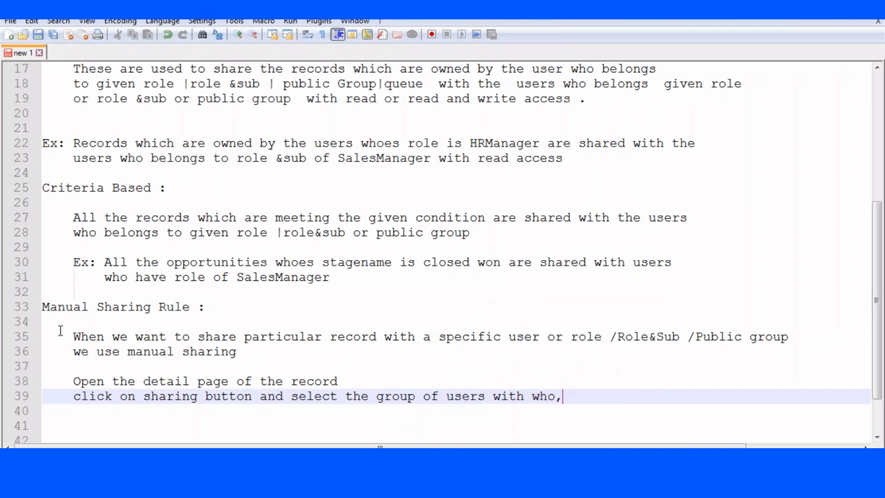
pyautogui.press('BackSpace')
pyautogui.write('m you want ')
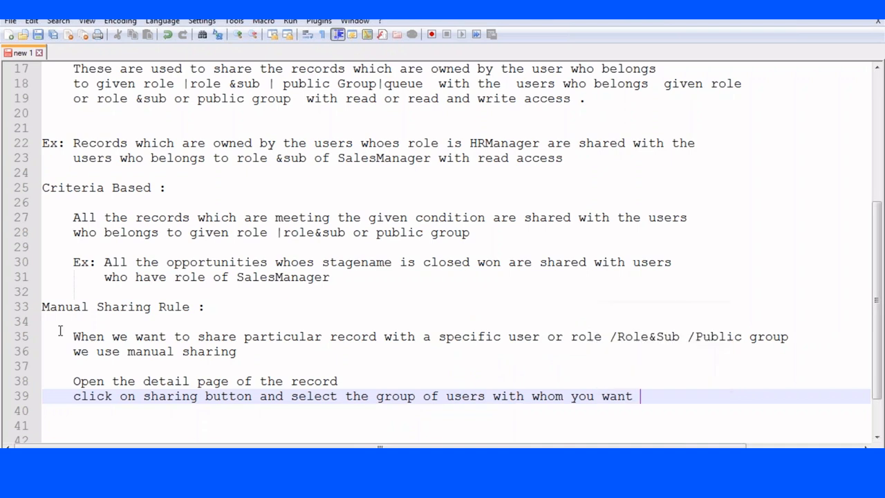
pyautogui.write('to ha')
pyautogui.press('BackSpace')
pyautogui.press('BackSpace')
pyautogui.write('shre')
pyautogui.press('BackSpace')
pyautogui.write('are.')
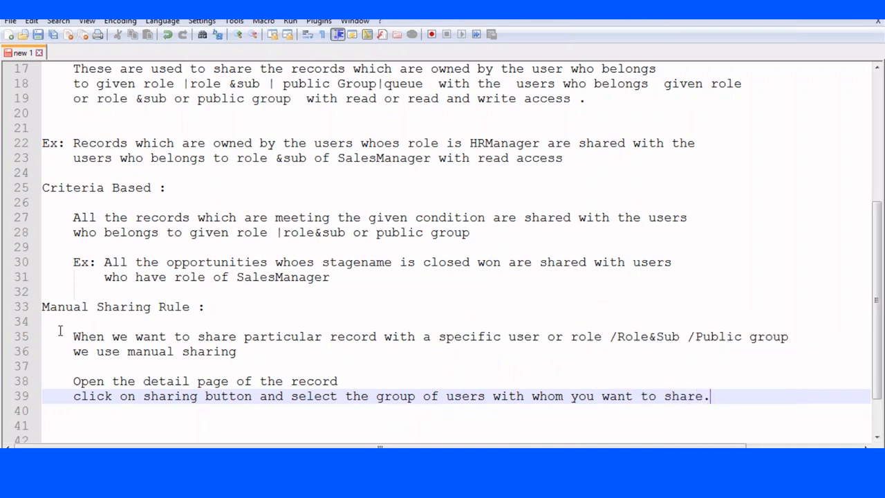